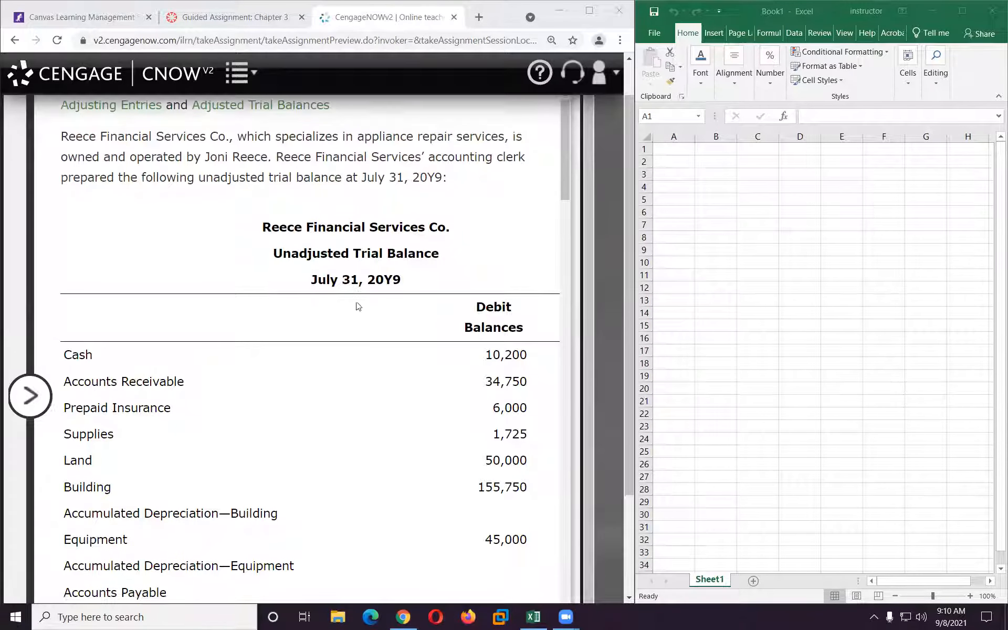
Step: Widen the browser window until the trial balance's Credit Balances column shows, and narrow the Excel window to fit beside it
scroll(356, 305, down, 2)
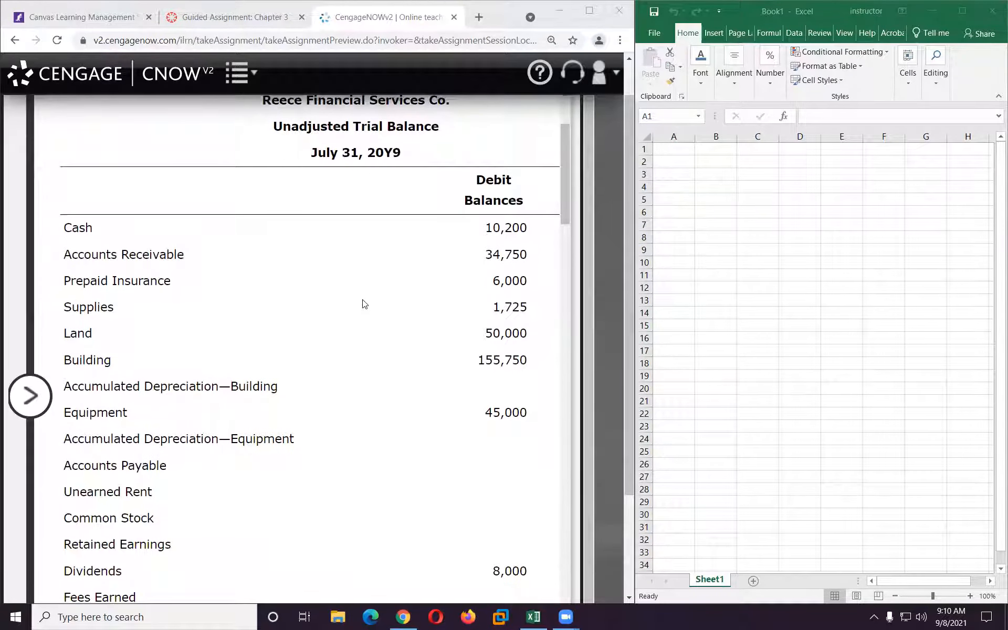
scroll(362, 303, down, 2)
scroll(414, 344, up, 2)
drag(635, 298, 687, 303)
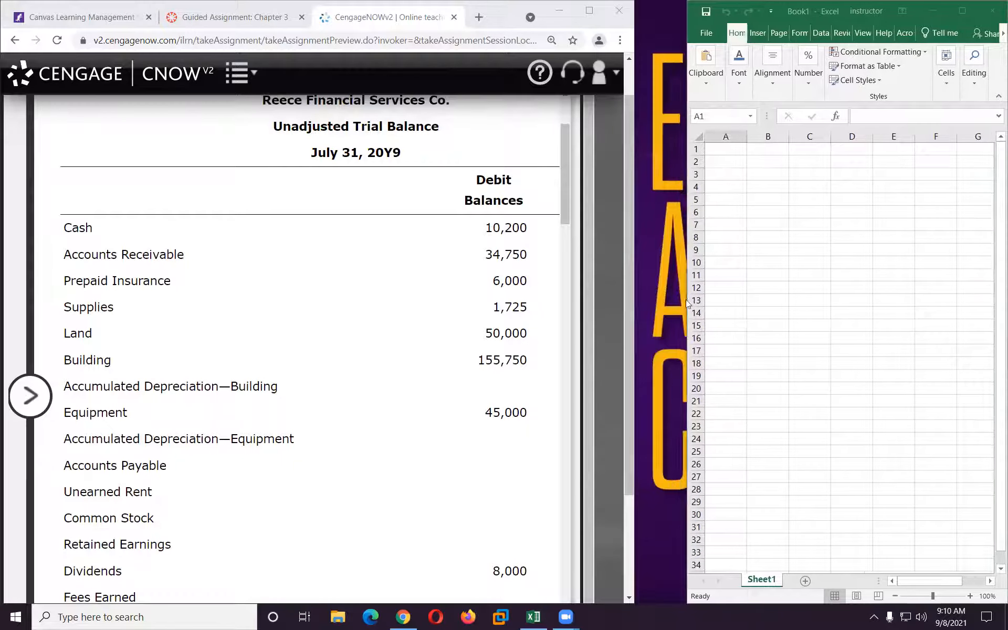
click(633, 300)
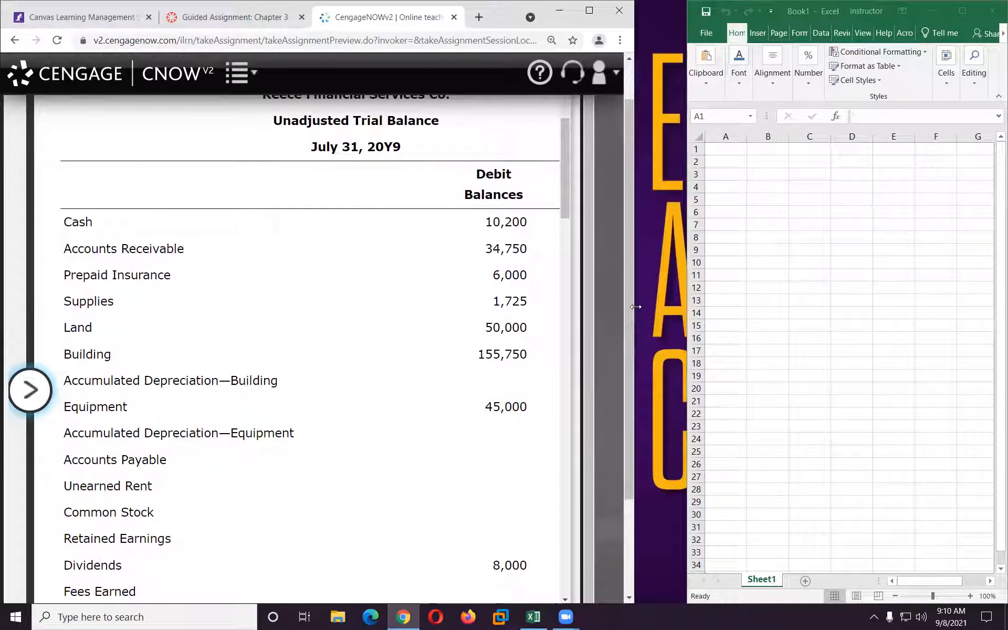
drag(636, 306, 735, 284)
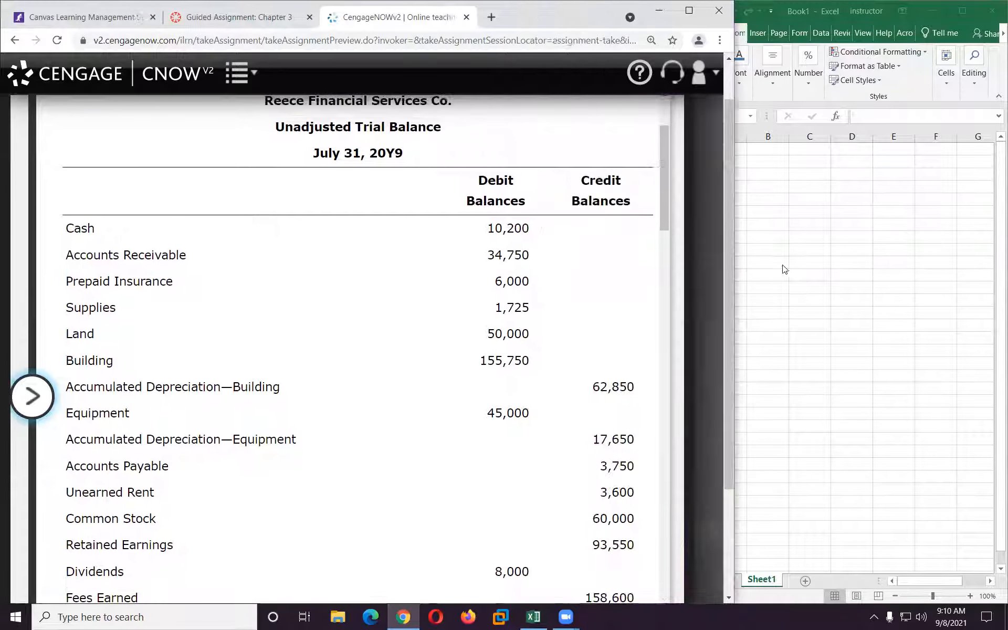
click(851, 7)
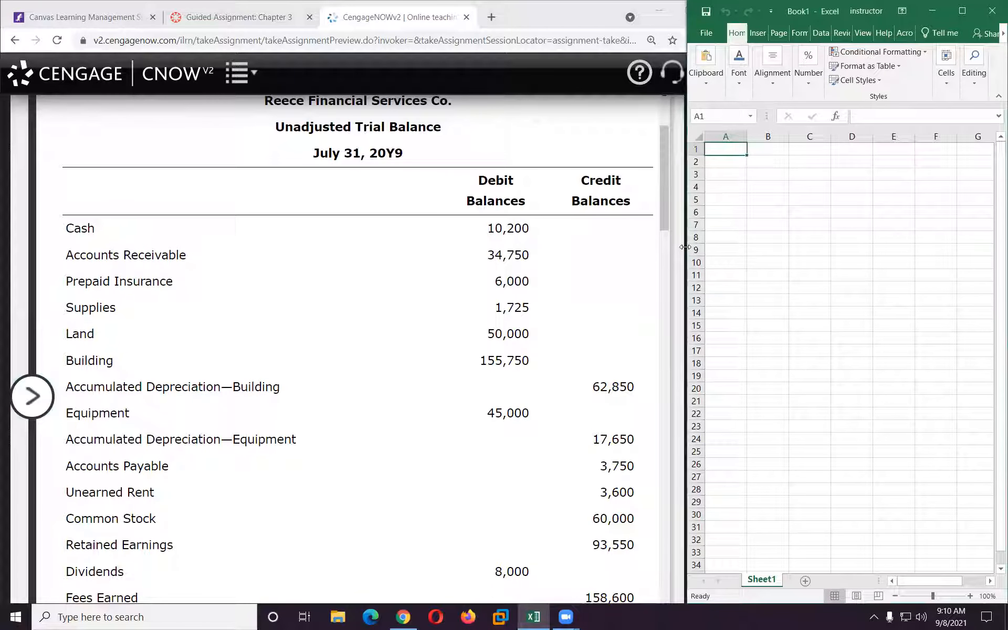
drag(685, 246, 736, 248)
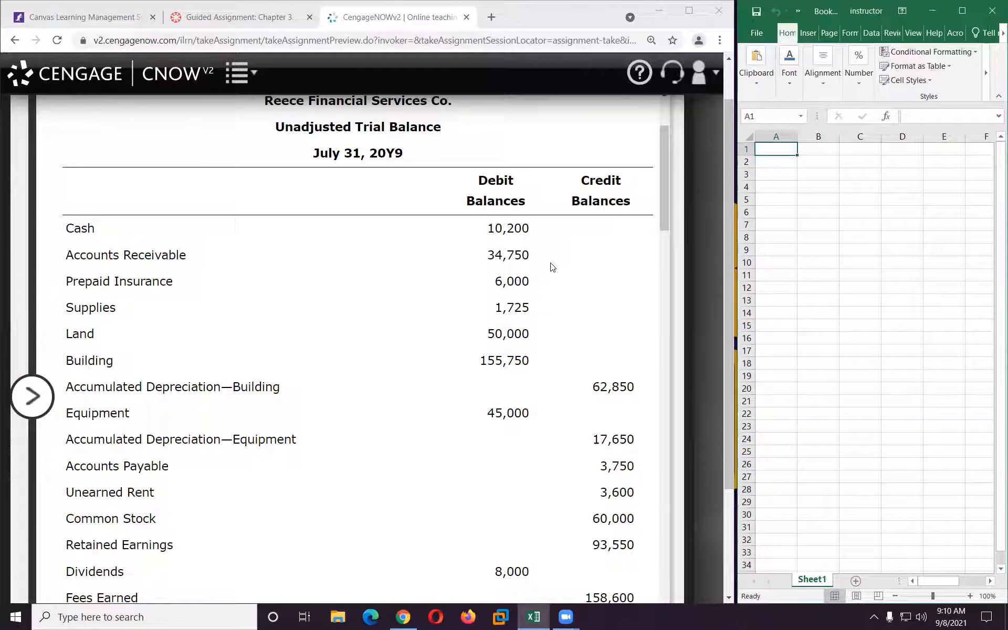
key(ctrl+minus)
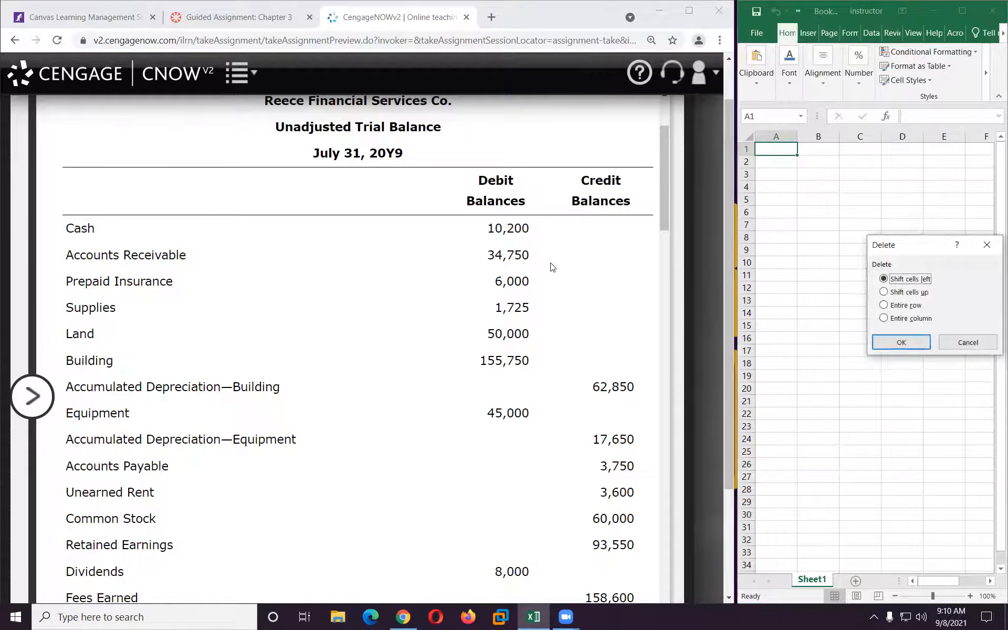
click(980, 348)
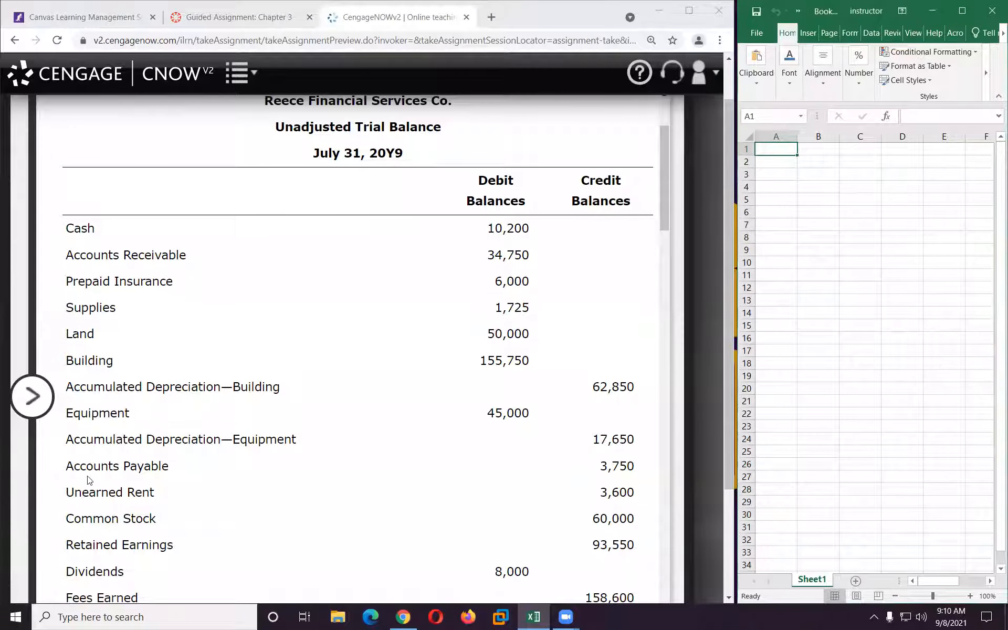
Step: Journalize the July 31 building depreciation: debit Depreciation Expense-Building 6400 and credit Accumulated Depreciation-Building 6400
scroll(97, 393, down, 3)
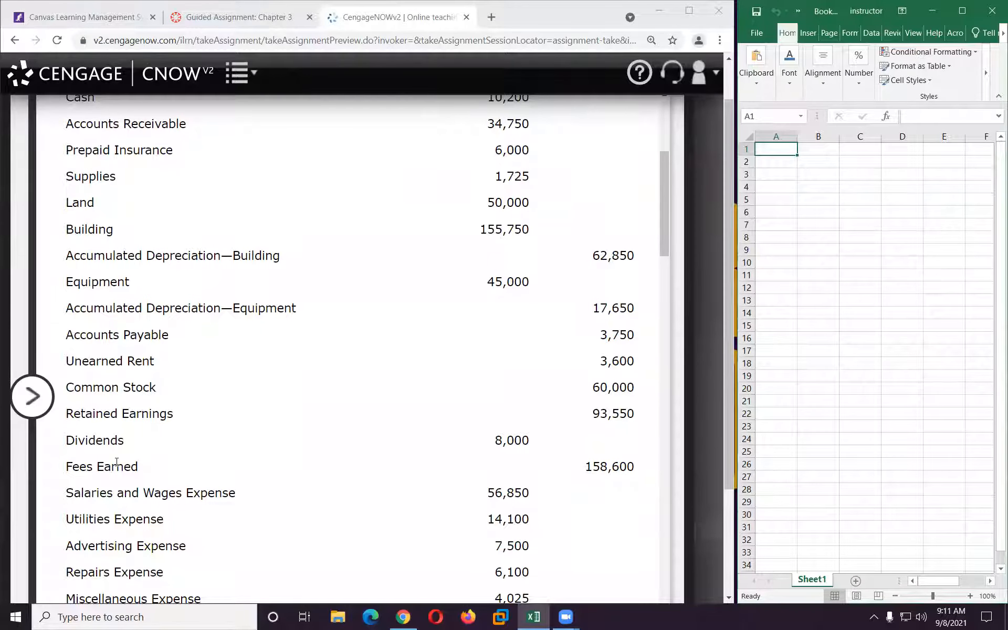
scroll(92, 441, down, 2)
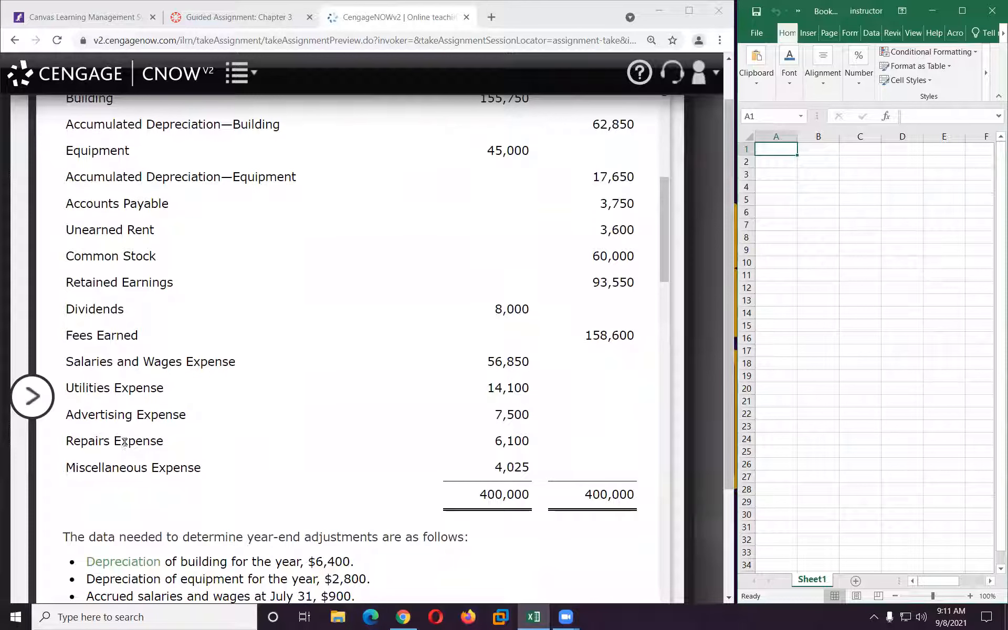
scroll(128, 436, down, 6)
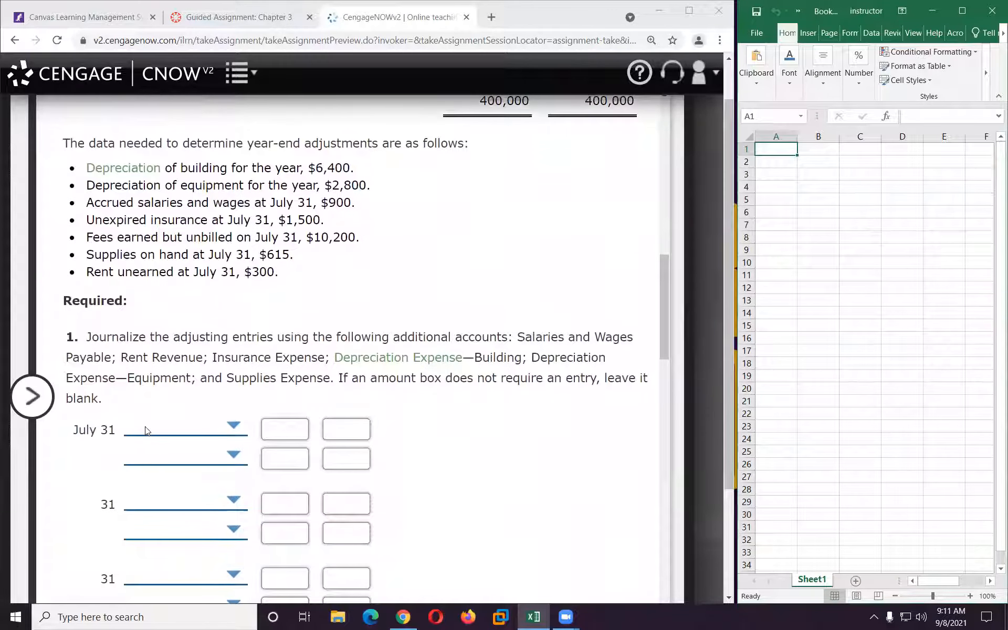
mouse_move(152, 171)
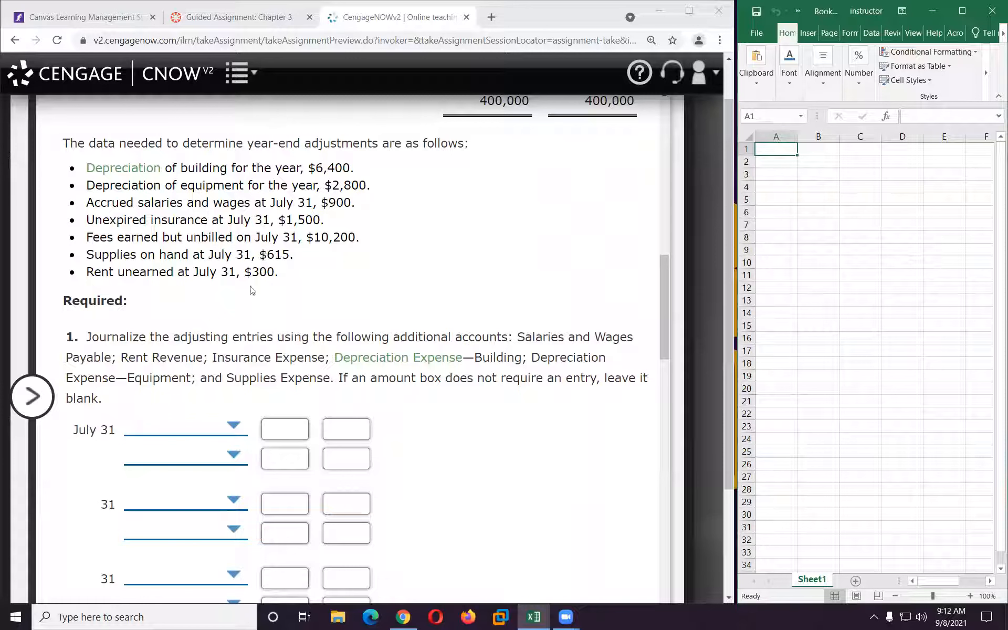
click(211, 428)
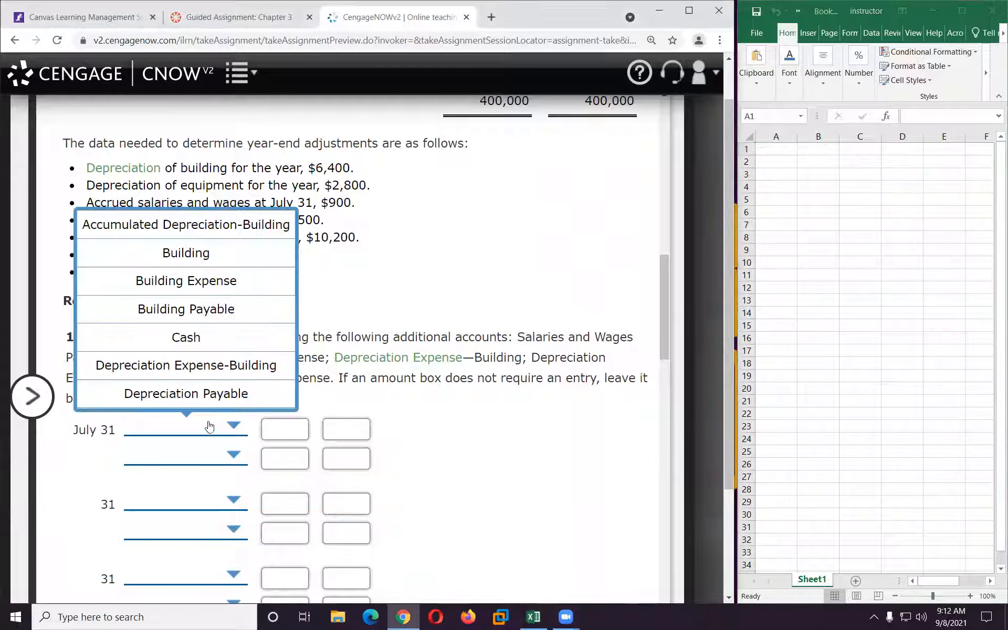
click(203, 365)
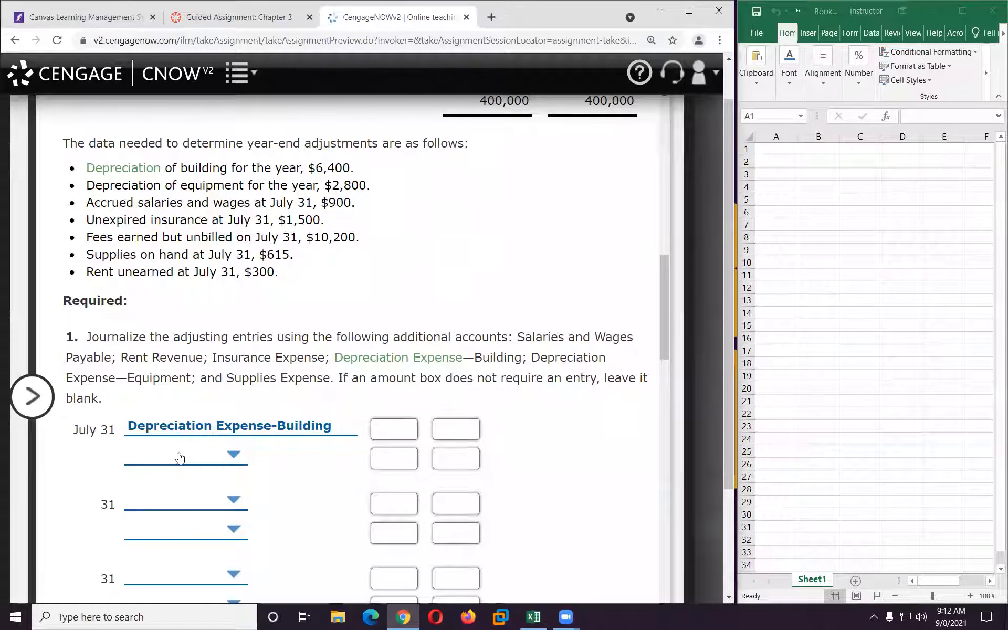
click(180, 457)
click(190, 283)
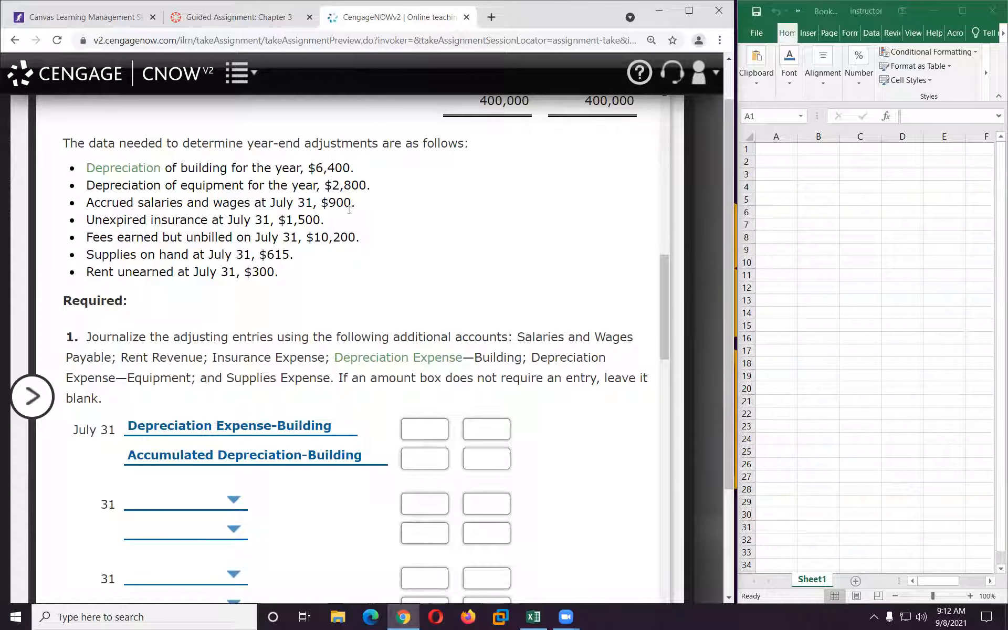
click(424, 426)
text(6400)
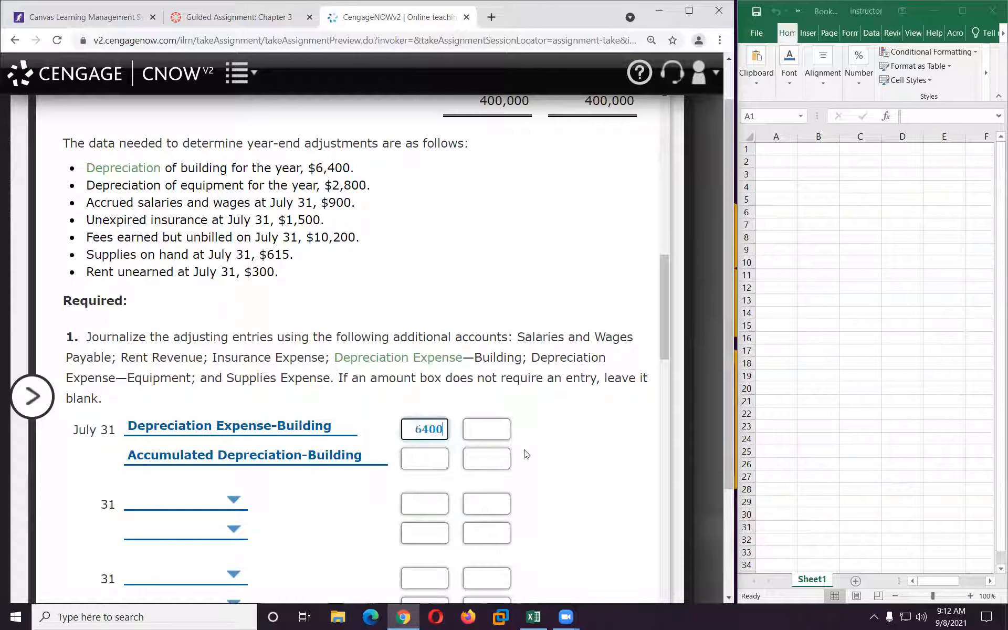
click(497, 463)
text(6400)
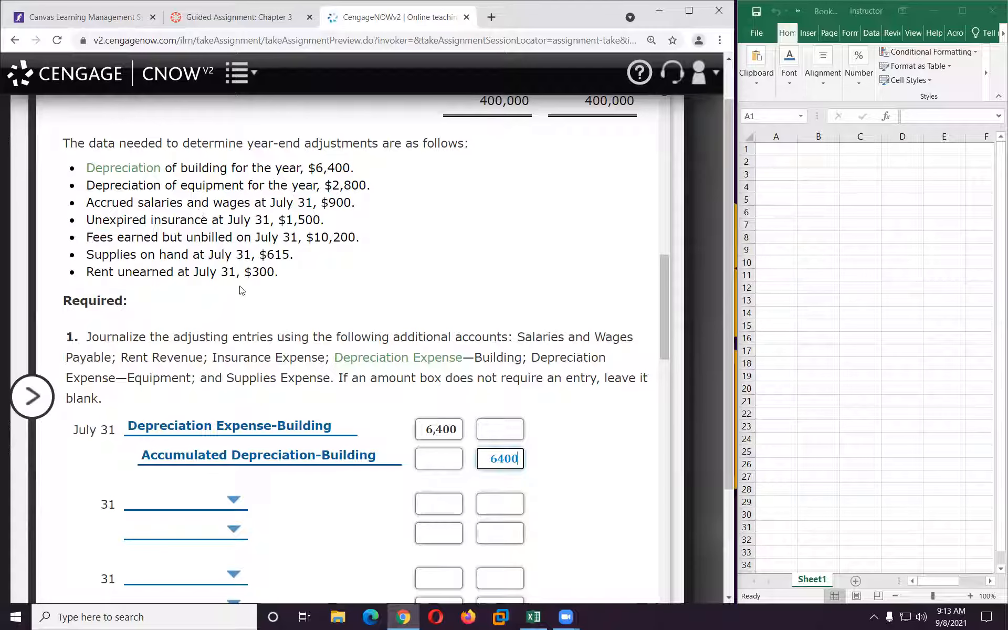
Step: Journalize the equipment depreciation in the second entry: debit Depreciation Expense-Equipment 2800 and credit Accumulated Depreciation-Equipment 2800
click(204, 505)
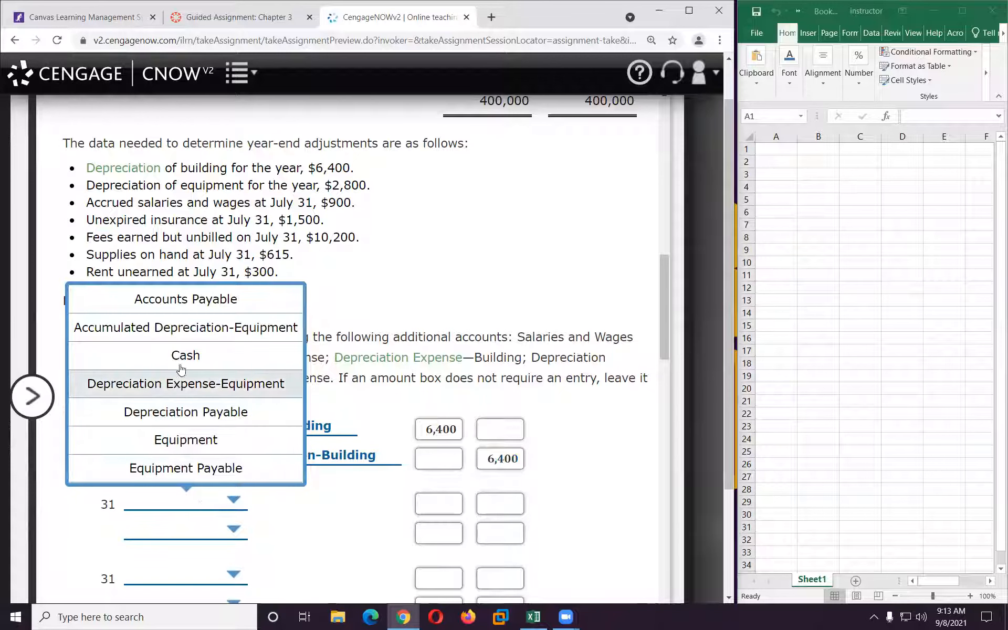
click(203, 385)
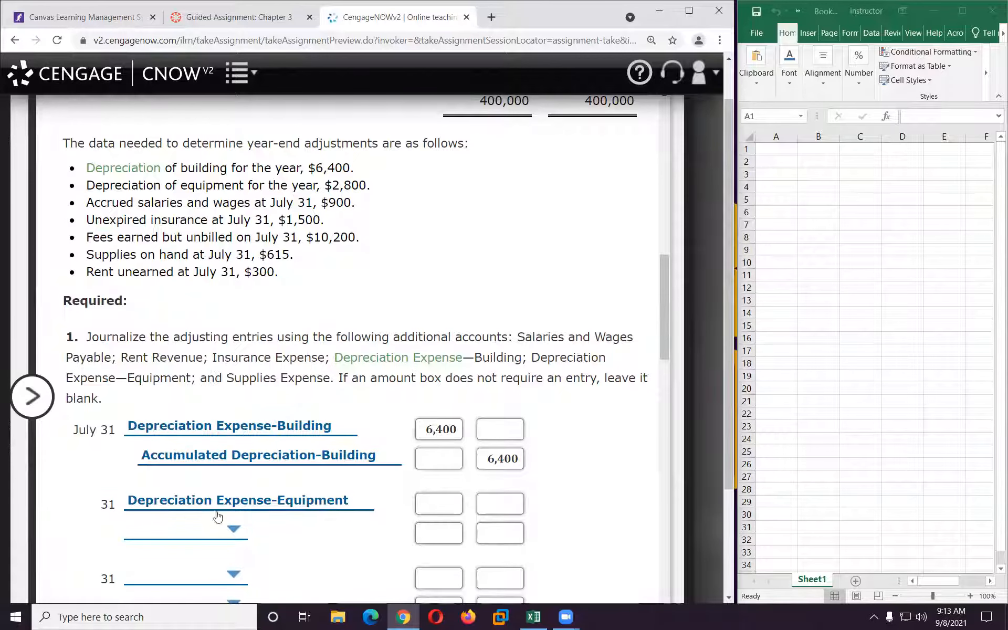
click(204, 532)
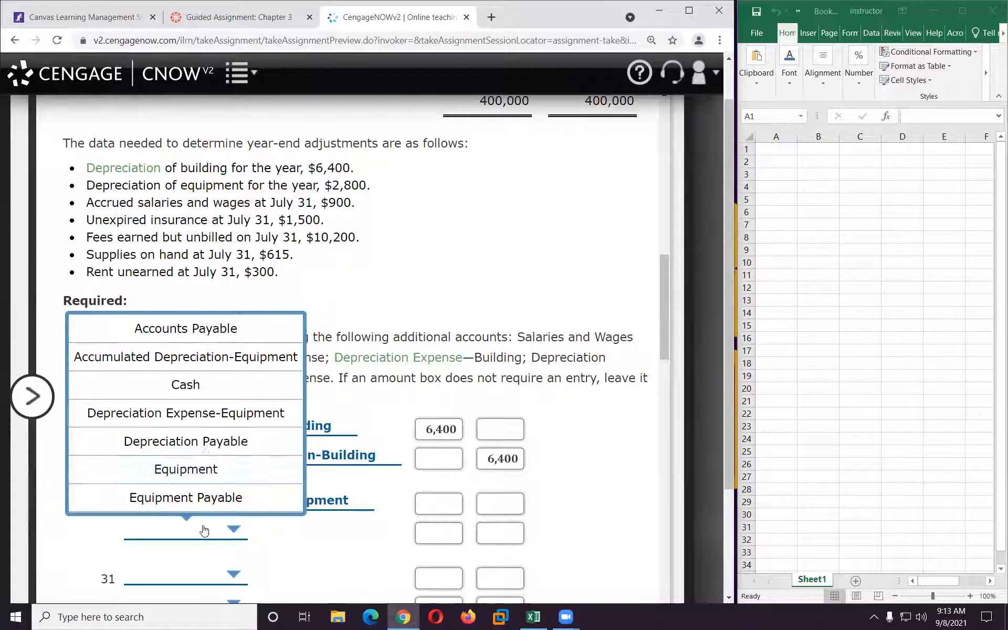
click(198, 356)
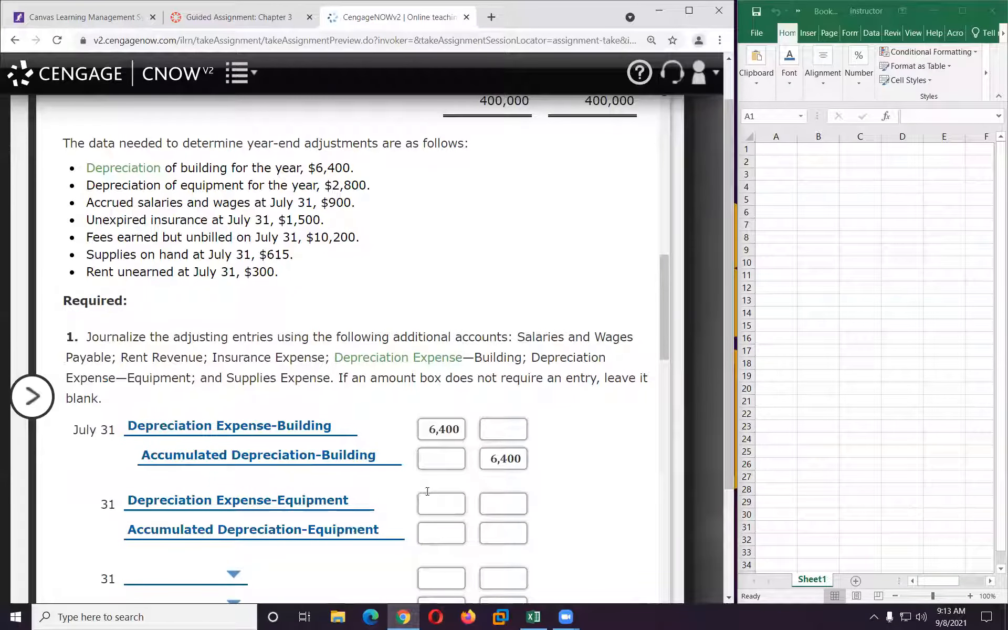
click(438, 508)
text(2800)
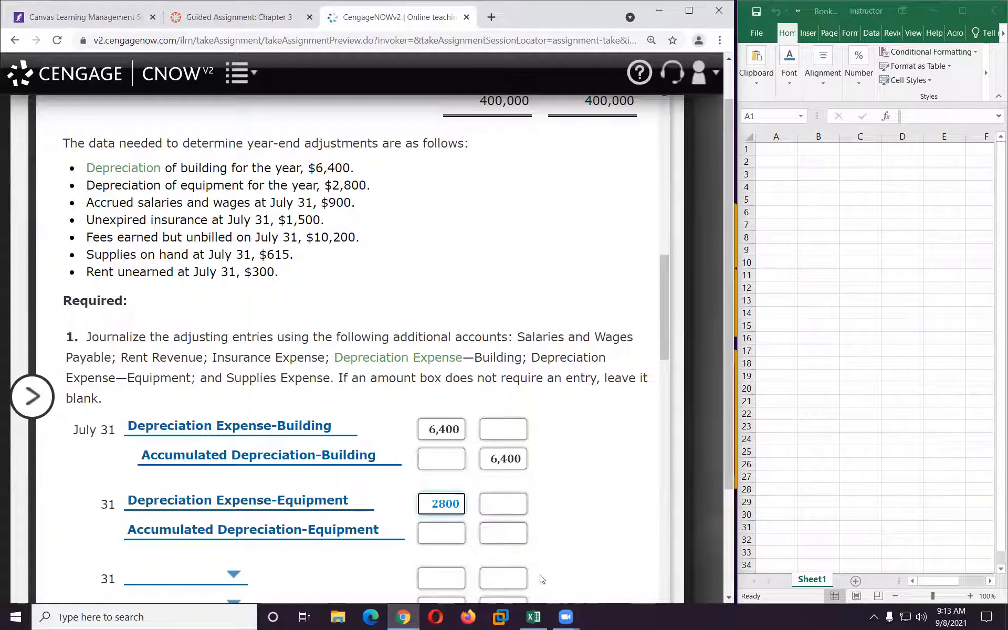
click(510, 534)
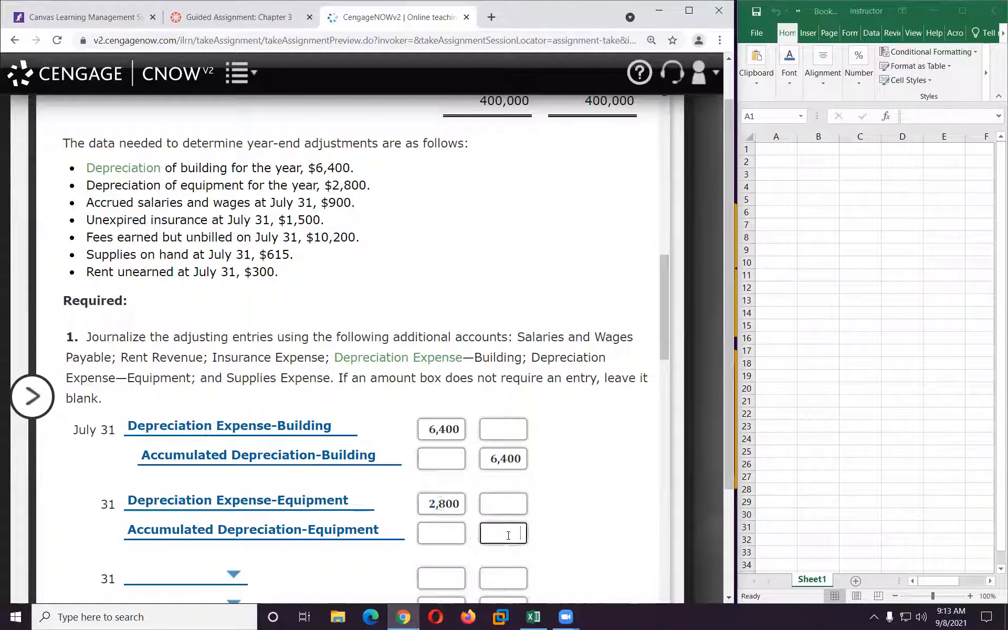
text(2800)
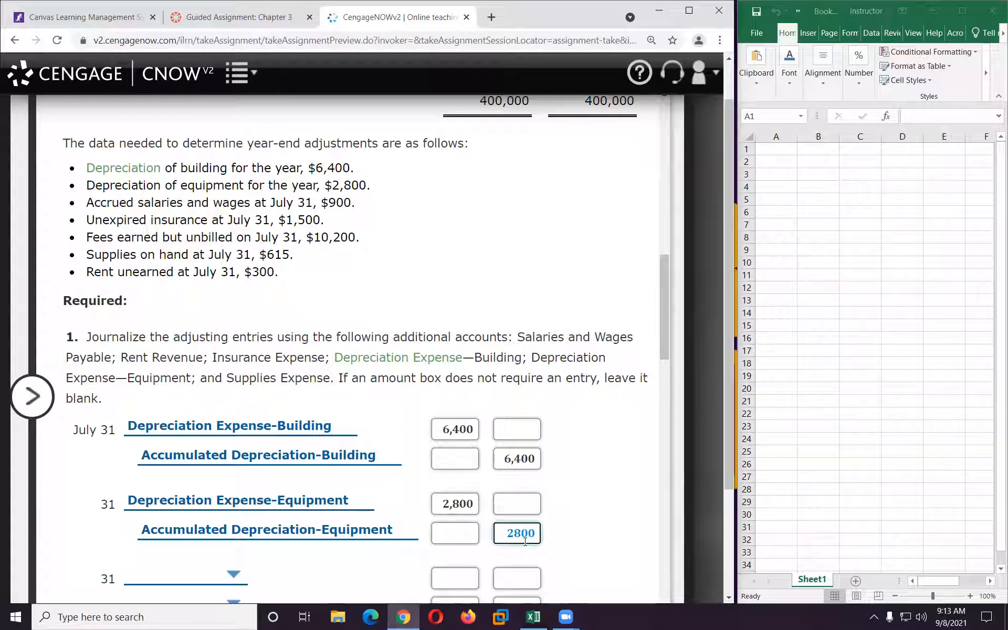
Step: Journalize the accrued salaries in the third entry: debit Salaries and Wages Expense 900 and credit Salaries and Wages Payable 900
scroll(446, 482, down, 1)
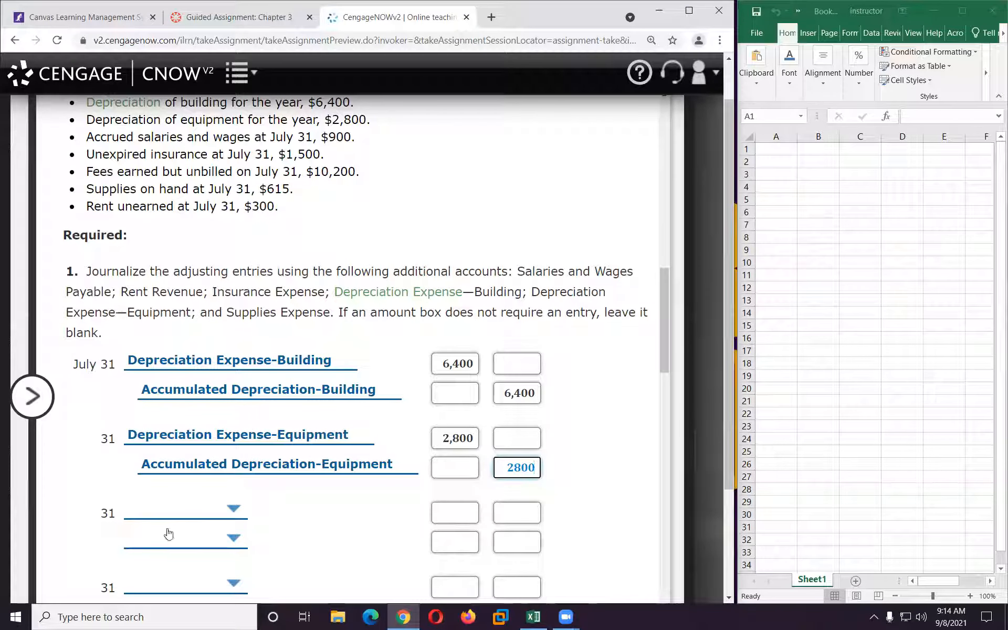
click(213, 513)
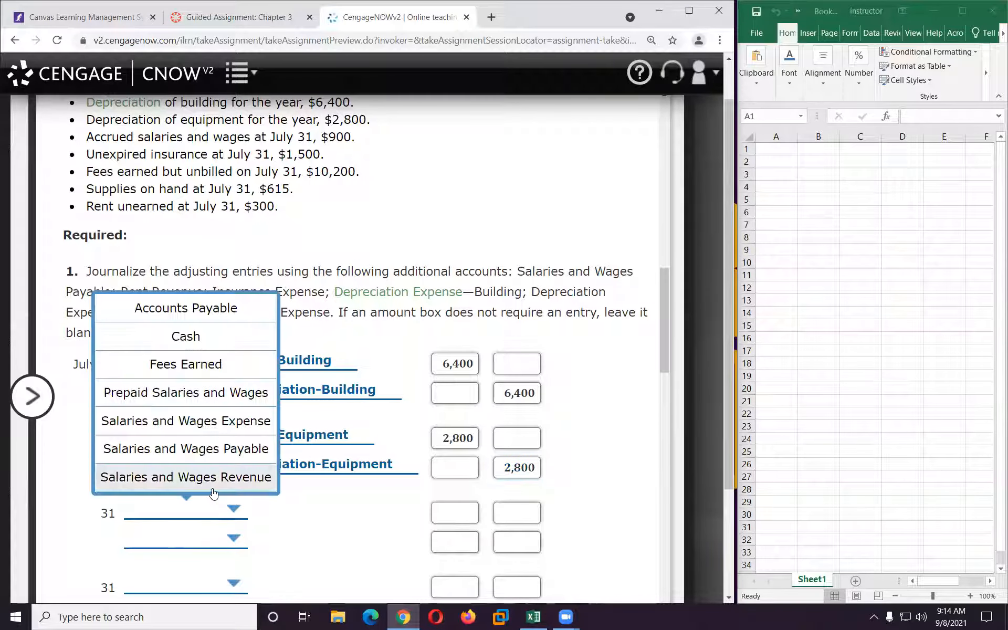
click(211, 428)
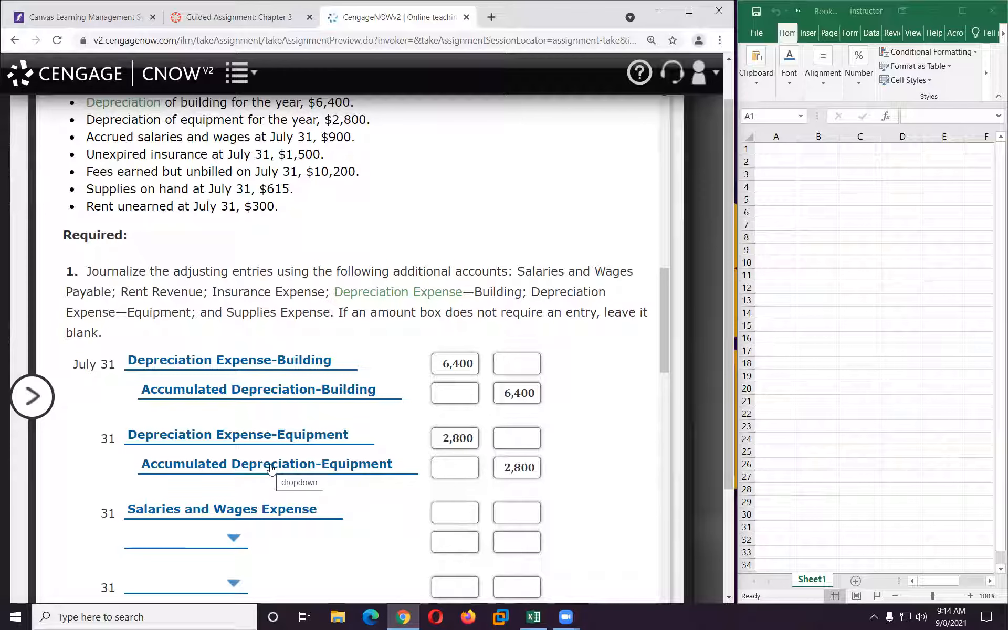
click(197, 547)
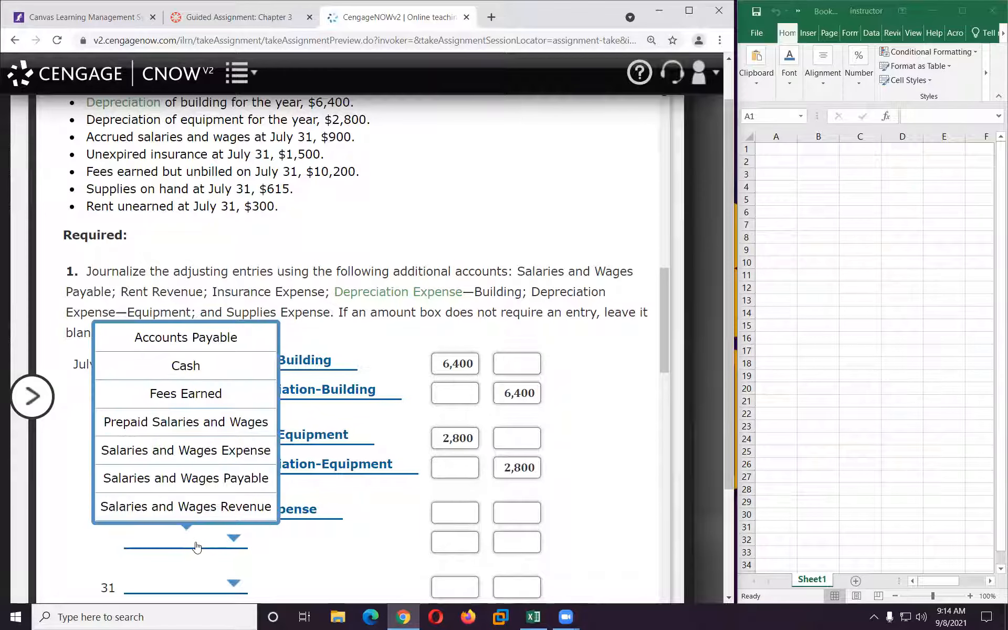
click(207, 490)
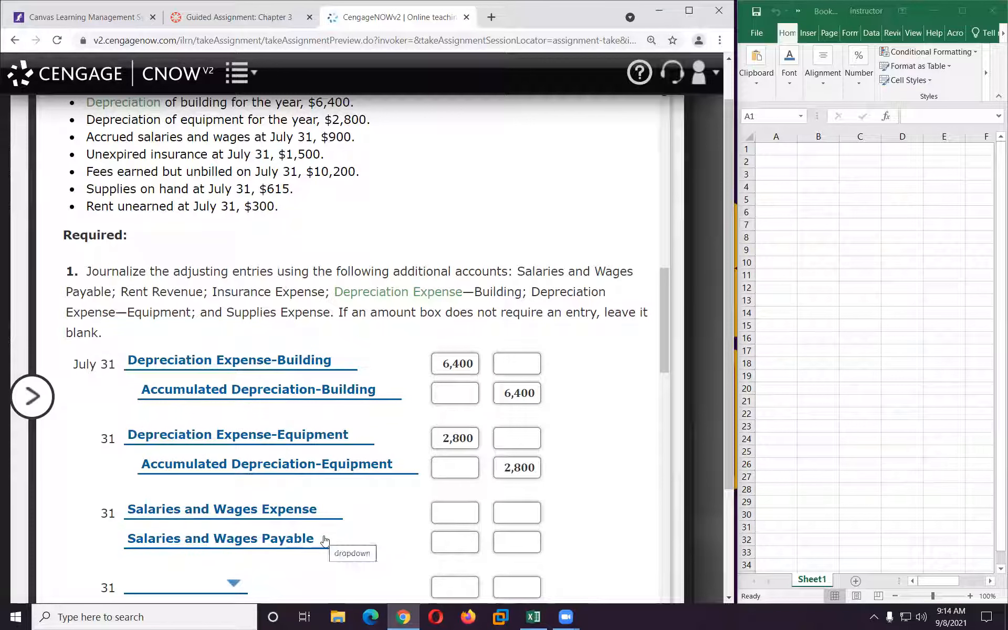
click(443, 513)
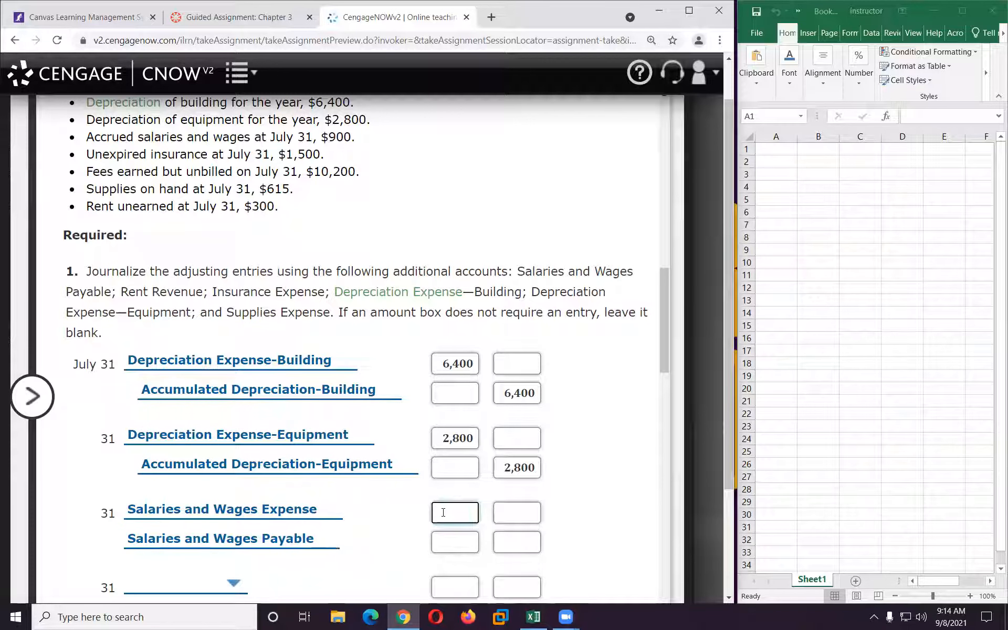
text(900)
click(519, 547)
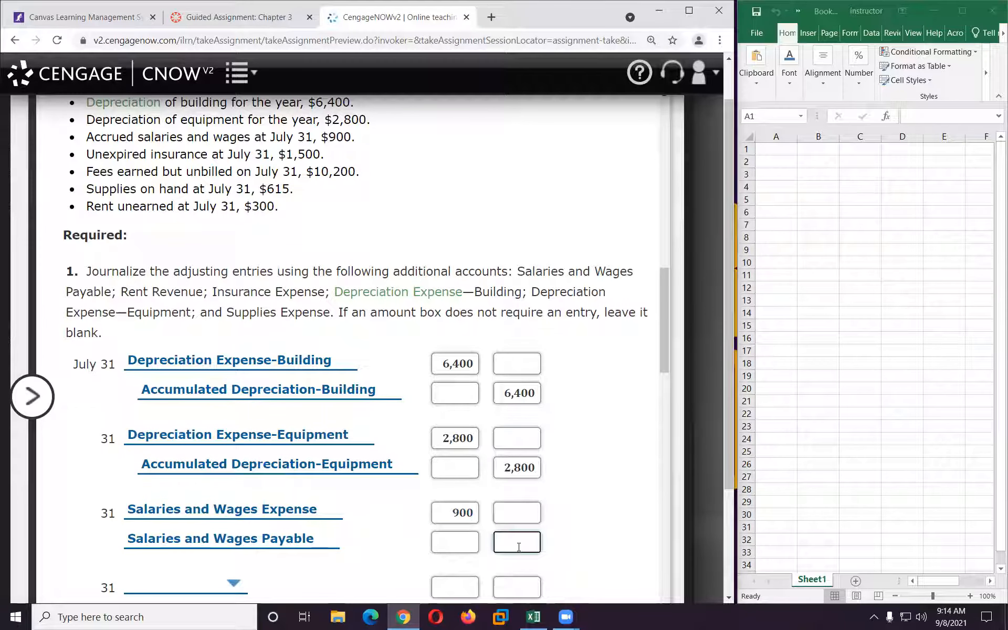
text(900)
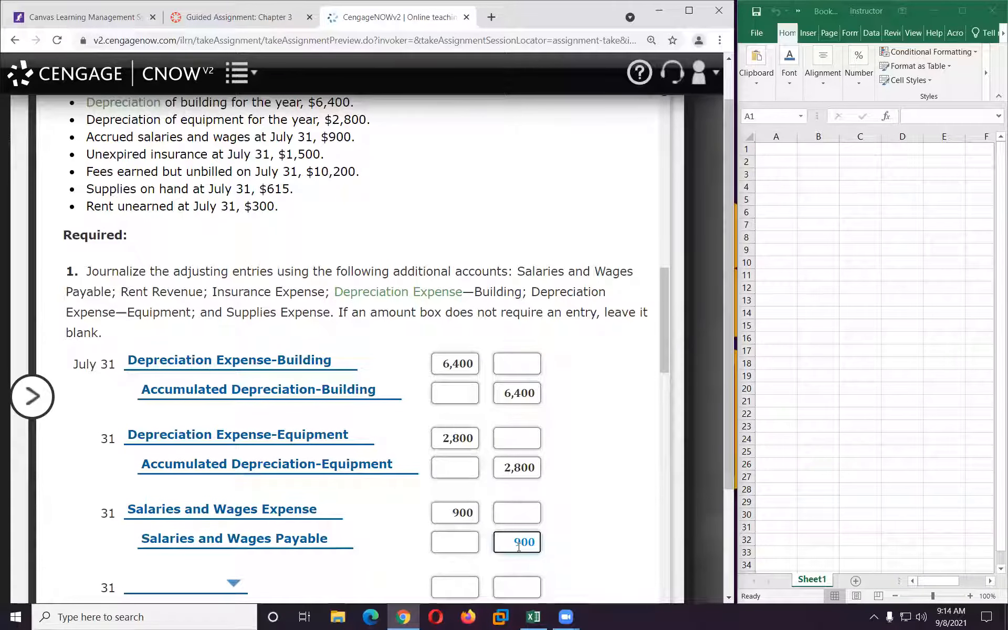
Step: Switch to the blank Excel worksheet and enlarge its view to 150%
scroll(284, 374, down, 1)
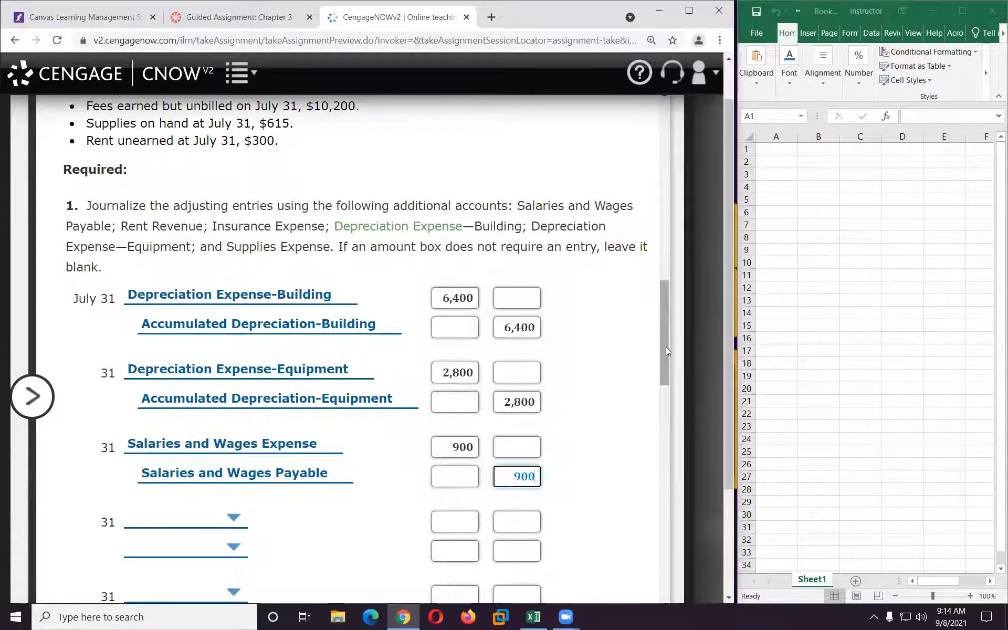
drag(665, 346, 662, 343)
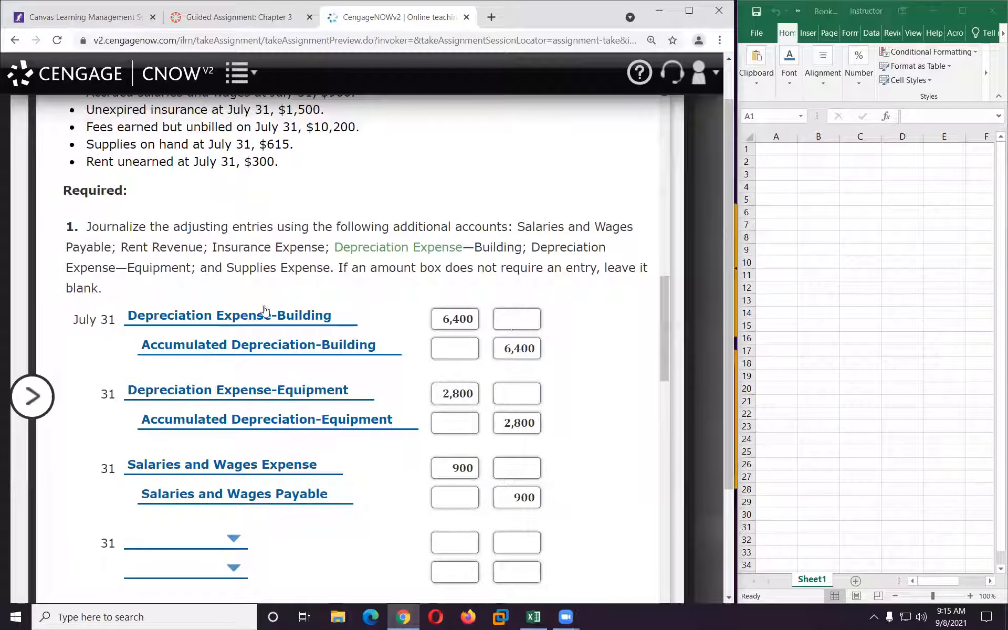
click(952, 581)
scroll(953, 581, up, 4)
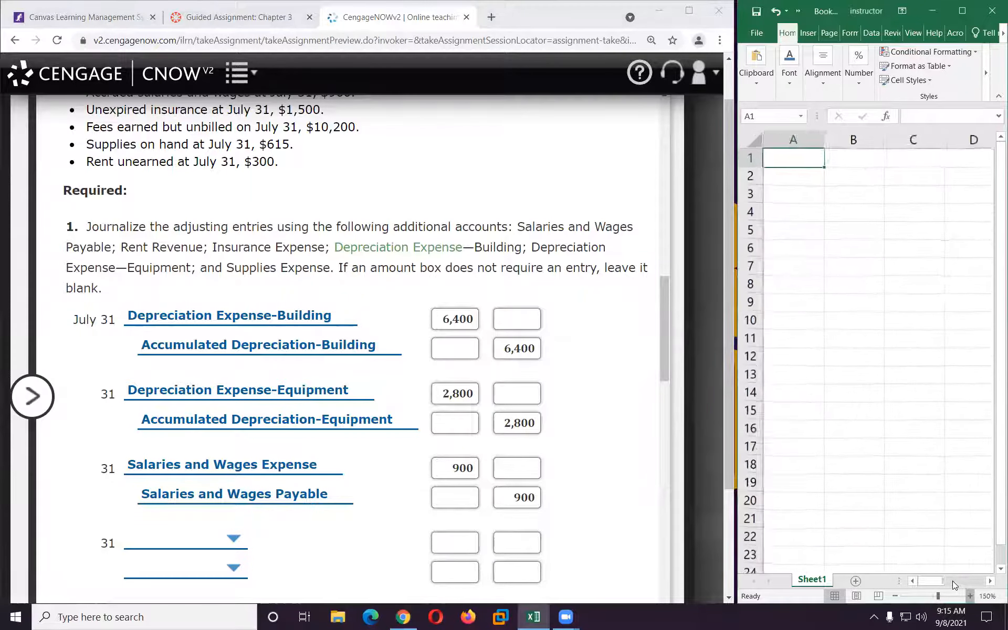
Step: Check the Prepaid Insurance balance against the unexpired insurance data, and choose Insurance Expense and Prepaid Insurance as the fourth entry's accounts
scroll(367, 295, up, 8)
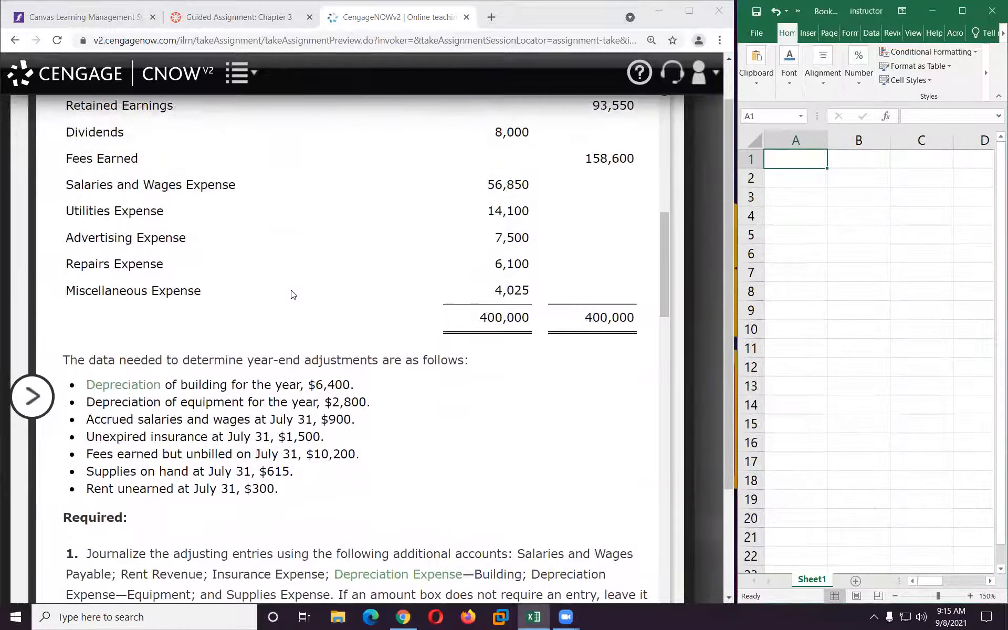
scroll(293, 294, up, 4)
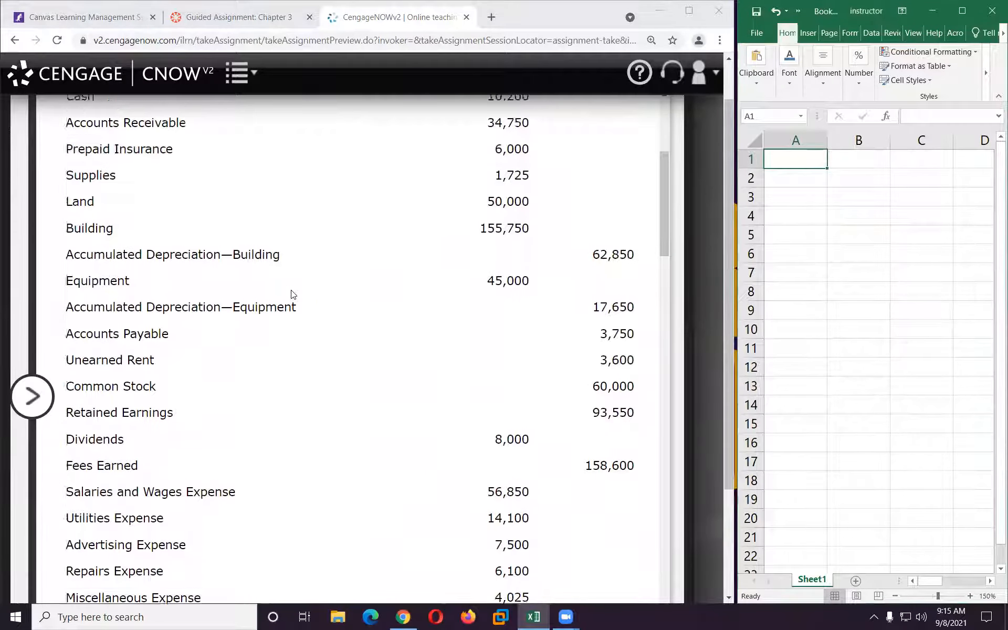
drag(134, 173, 533, 178)
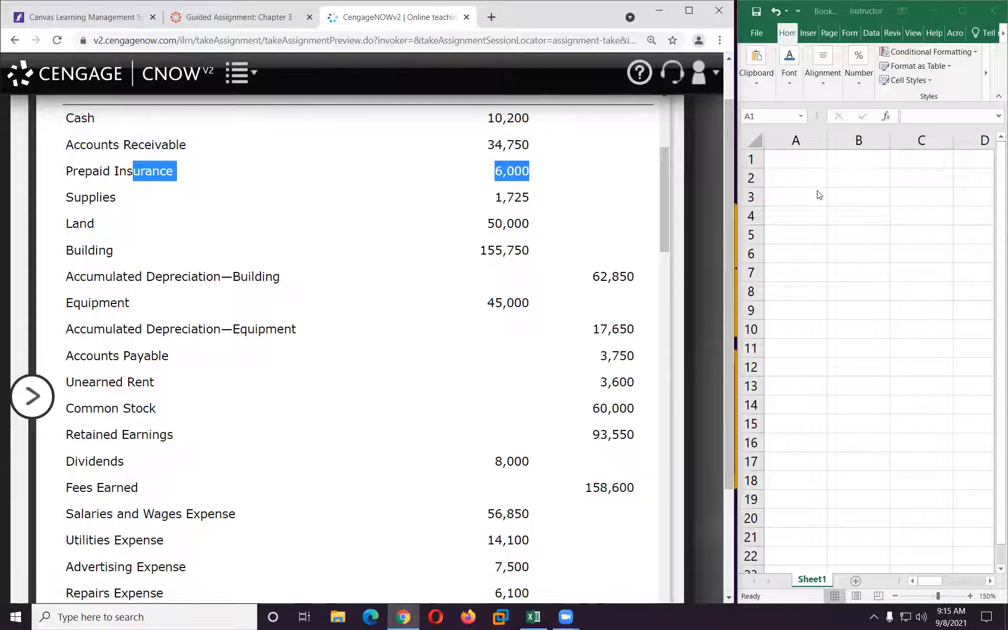
scroll(480, 243, down, 5)
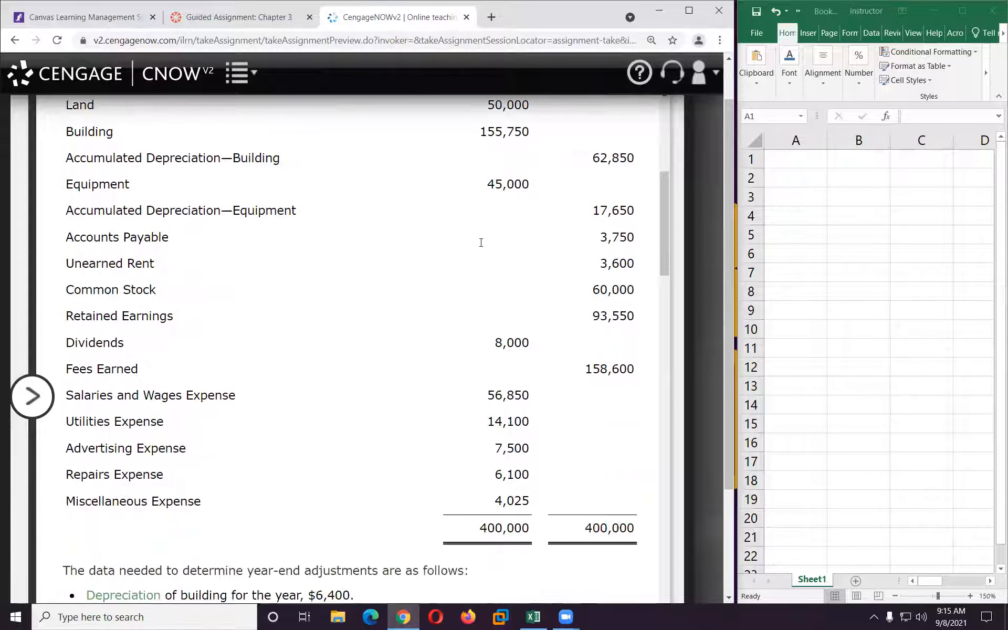
scroll(480, 242, down, 5)
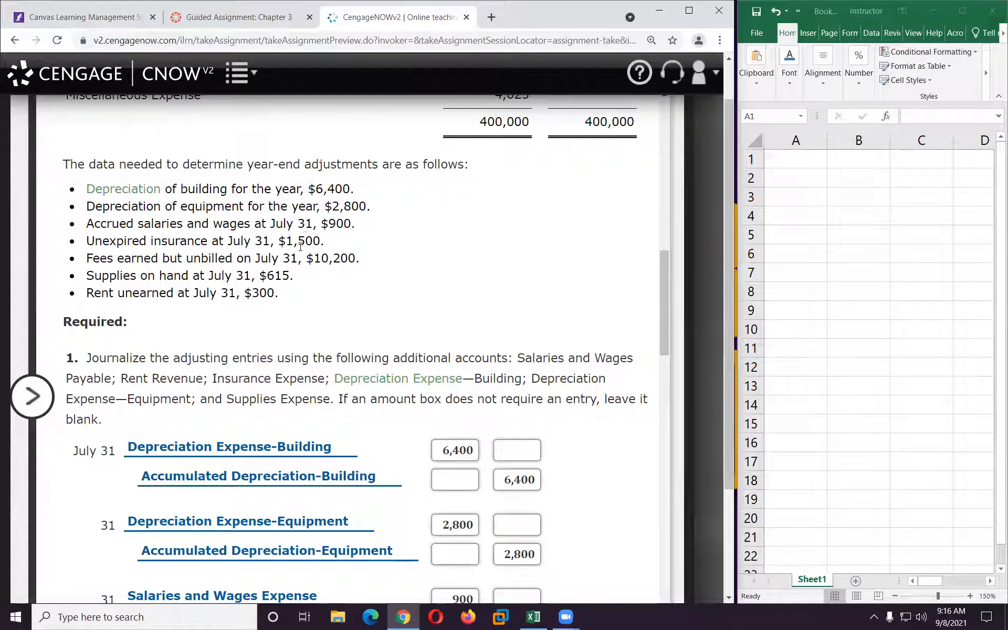
scroll(297, 246, down, 8)
scroll(301, 247, up, 2)
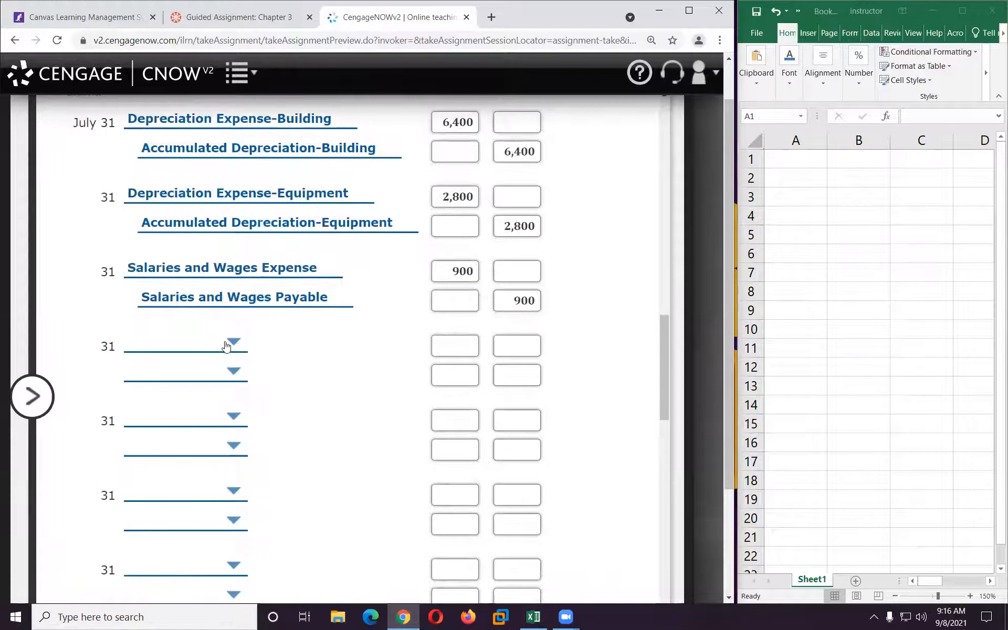
click(216, 345)
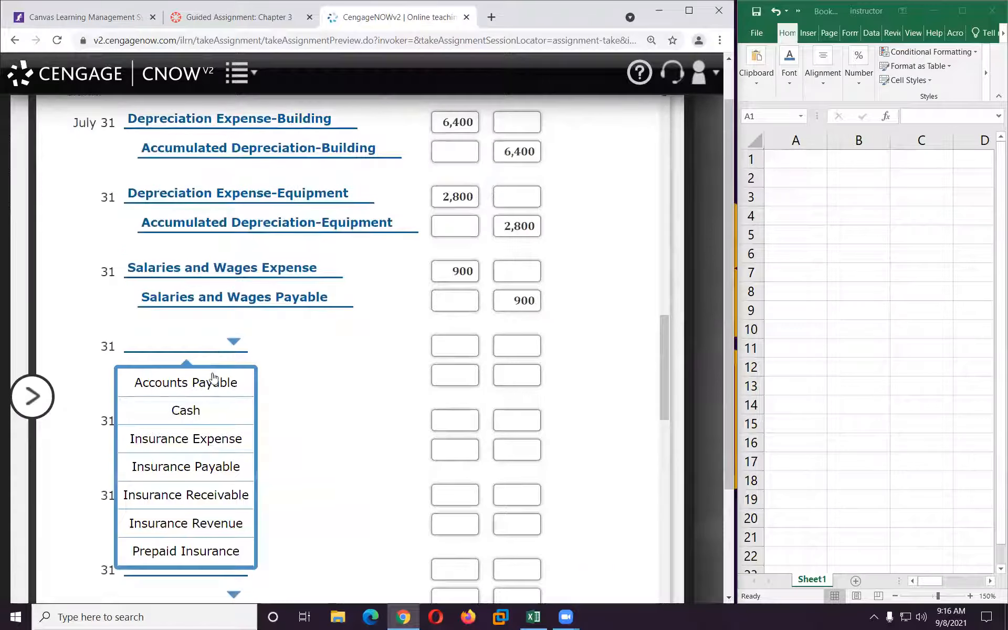
click(196, 447)
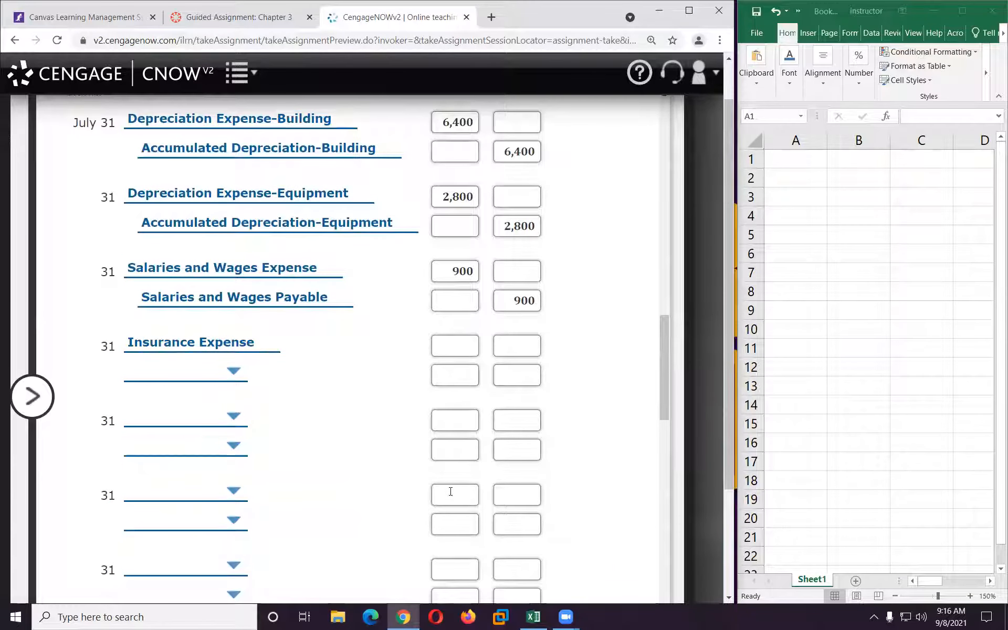
click(221, 372)
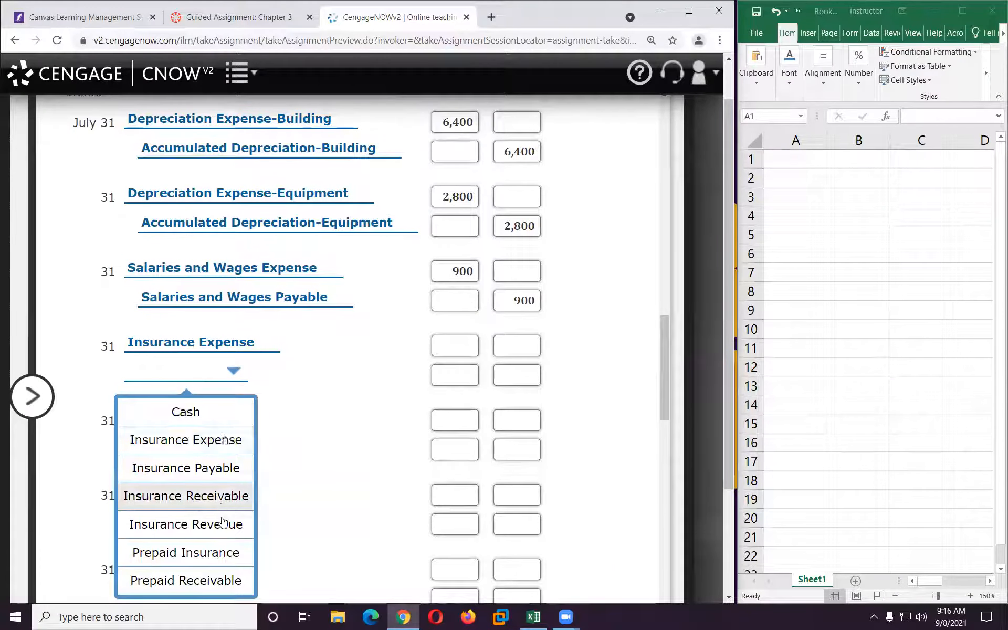
click(227, 551)
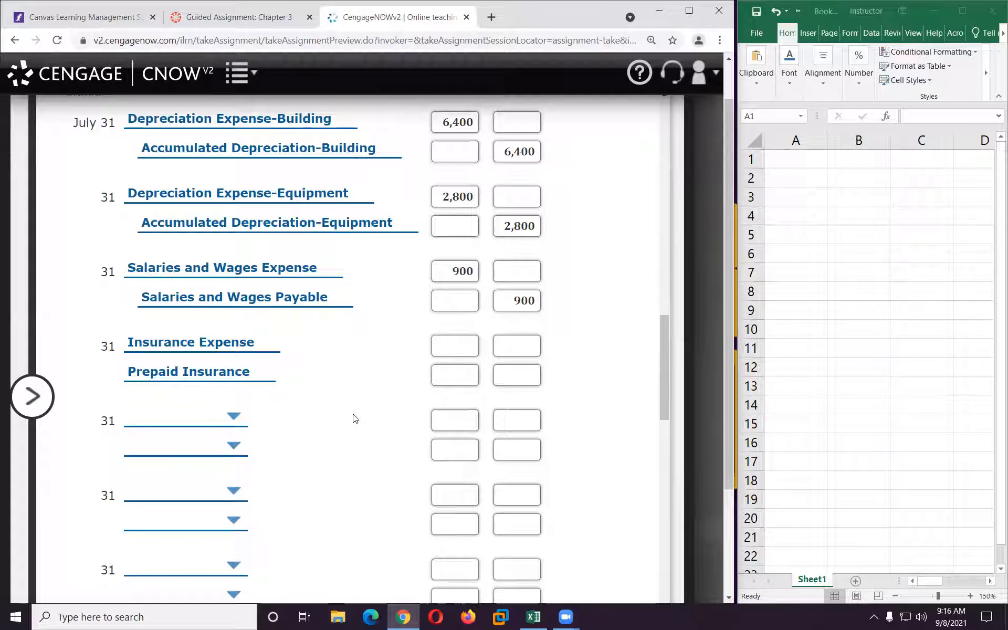
Step: In the fourth entry, debit Insurance Expense 4500 and credit Prepaid Insurance 4500
click(451, 348)
text(4500)
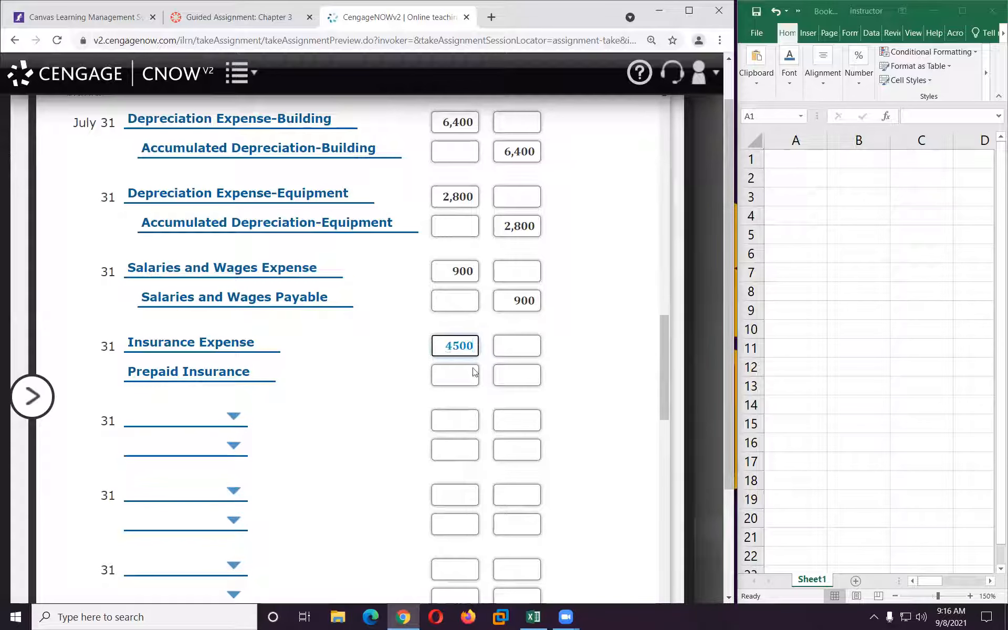
click(521, 375)
text(4500)
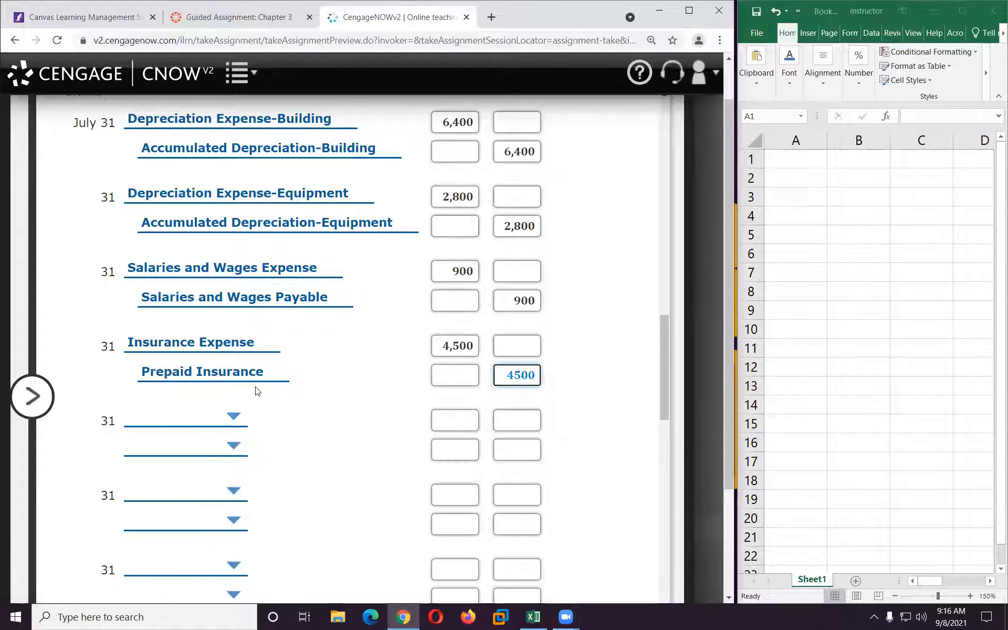
Step: Record the debit for the unbilled fees in the fifth July 31 entry: Accounts Receivable 10200
scroll(253, 393, up, 3)
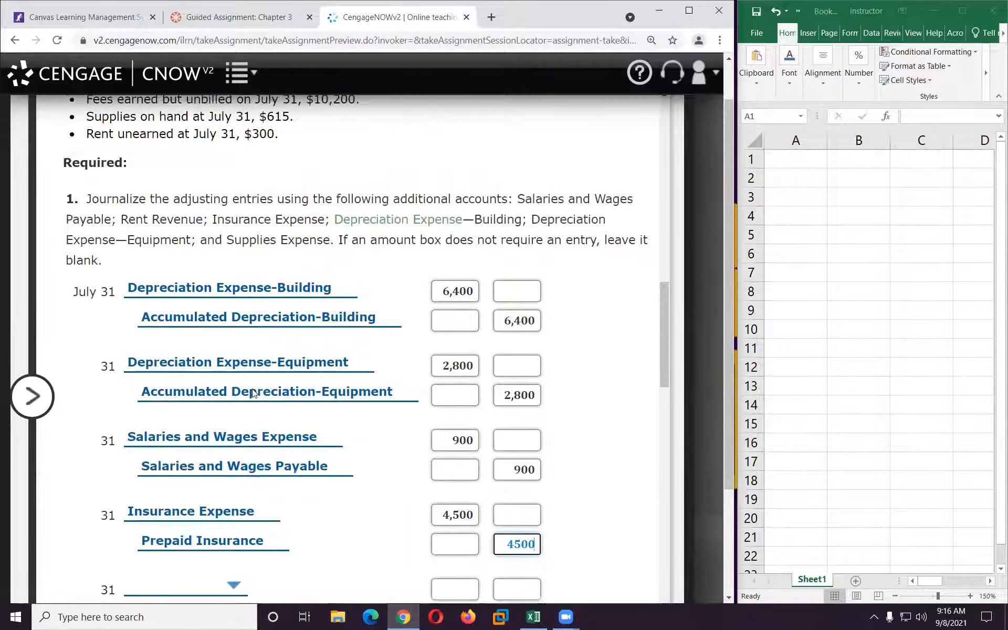
scroll(253, 392, up, 2)
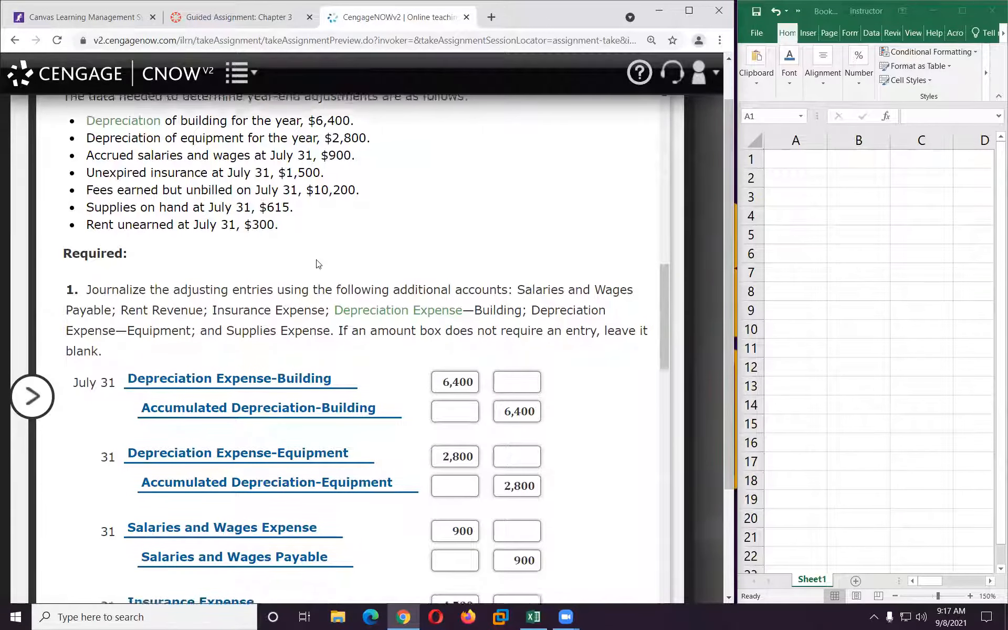
scroll(336, 284, down, 5)
scroll(315, 236, up, 5)
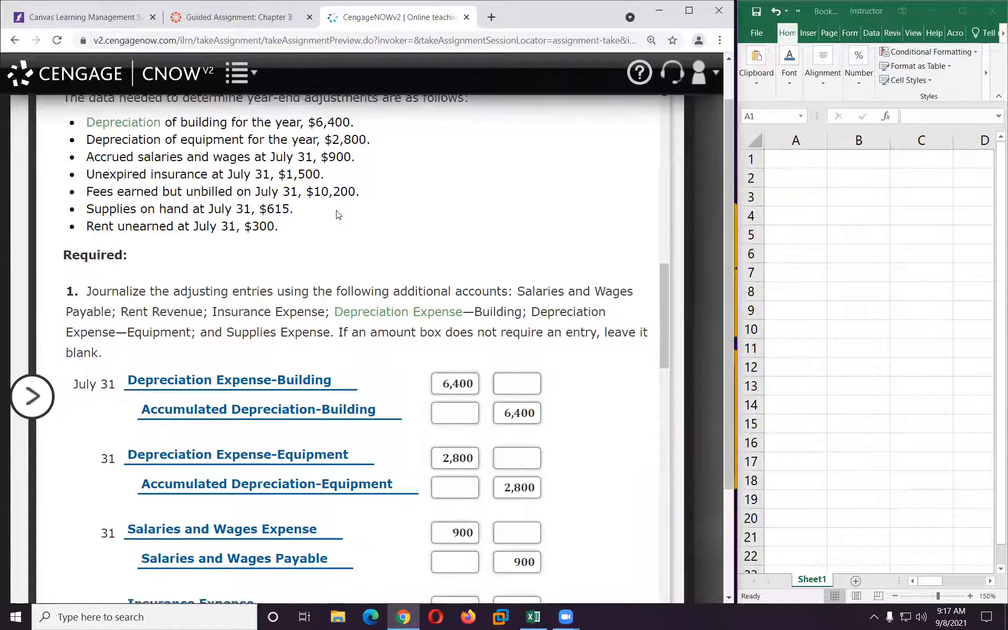
scroll(337, 214, down, 7)
click(219, 295)
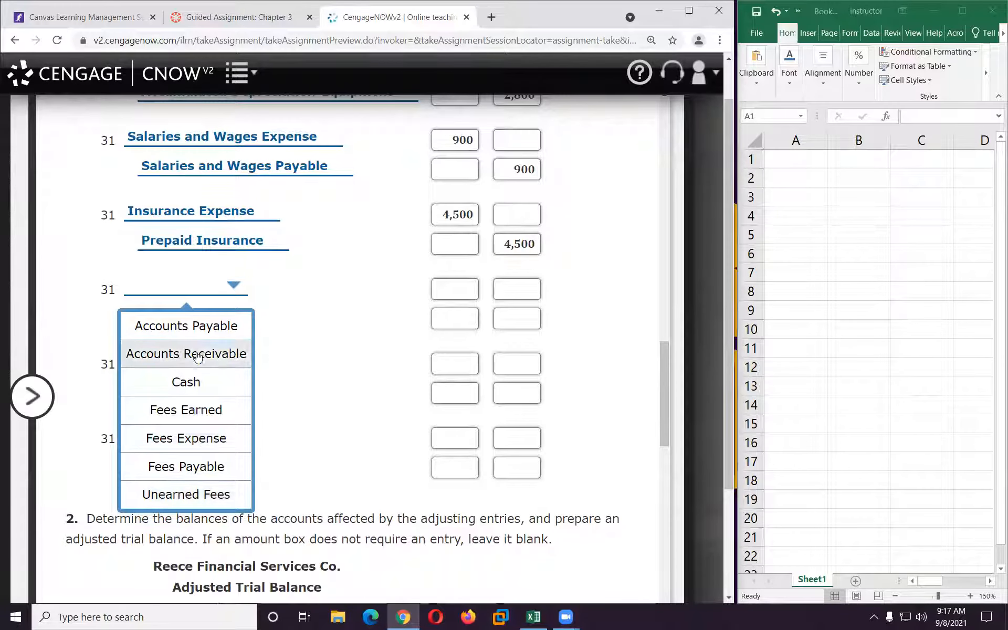
click(195, 355)
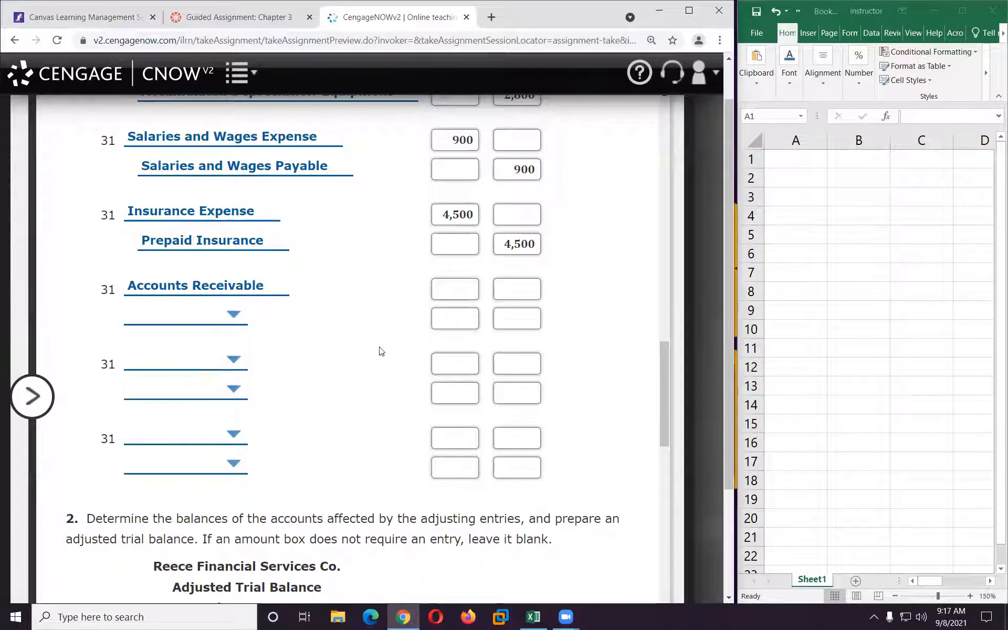
click(449, 293)
text(10200)
Step: Complete the fifth entry with a credit to Fees Earned of 10200
click(215, 320)
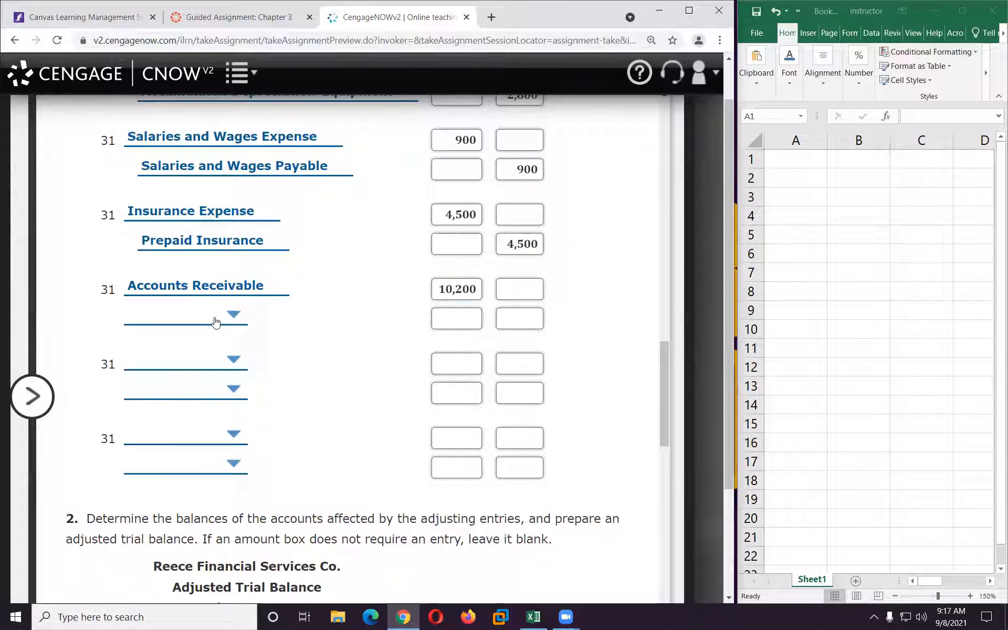
click(211, 452)
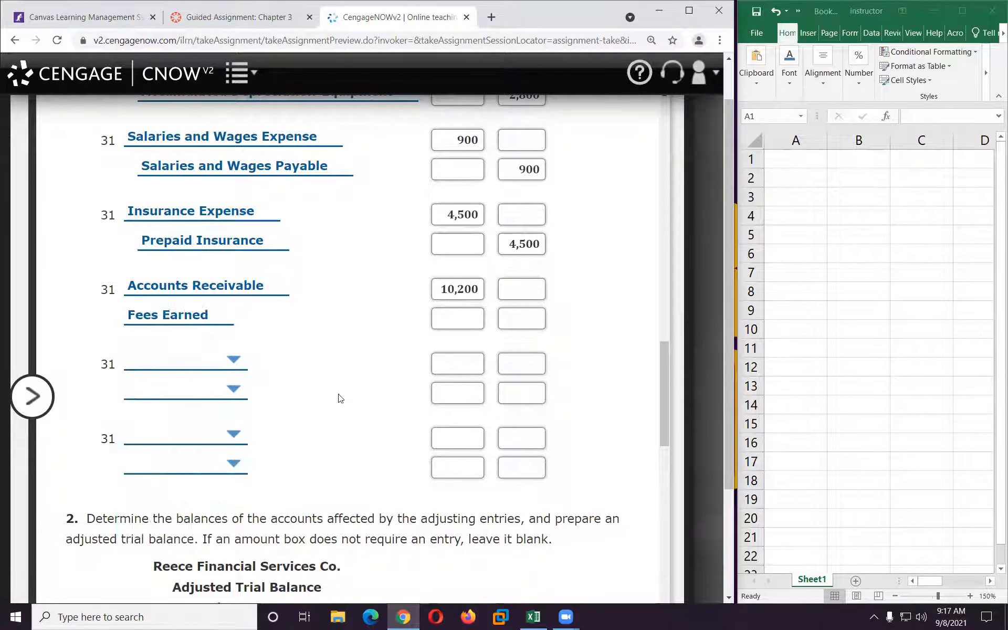
click(510, 321)
text(10200)
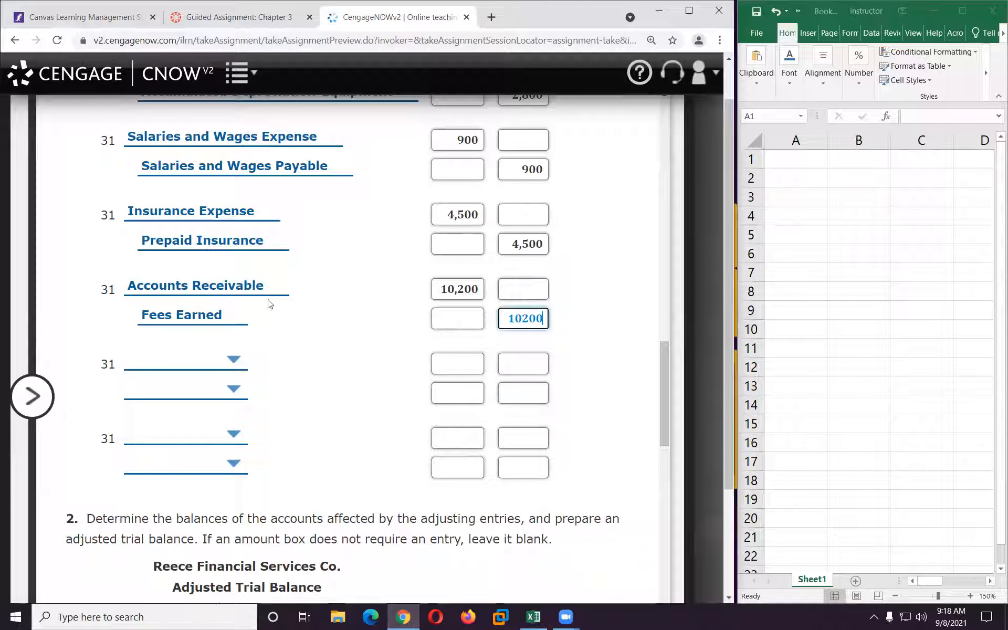
Step: Compare the Supplies balance with supplies on hand at July 31, and choose Supplies Expense and Supplies as the sixth entry's accounts
scroll(269, 303, up, 6)
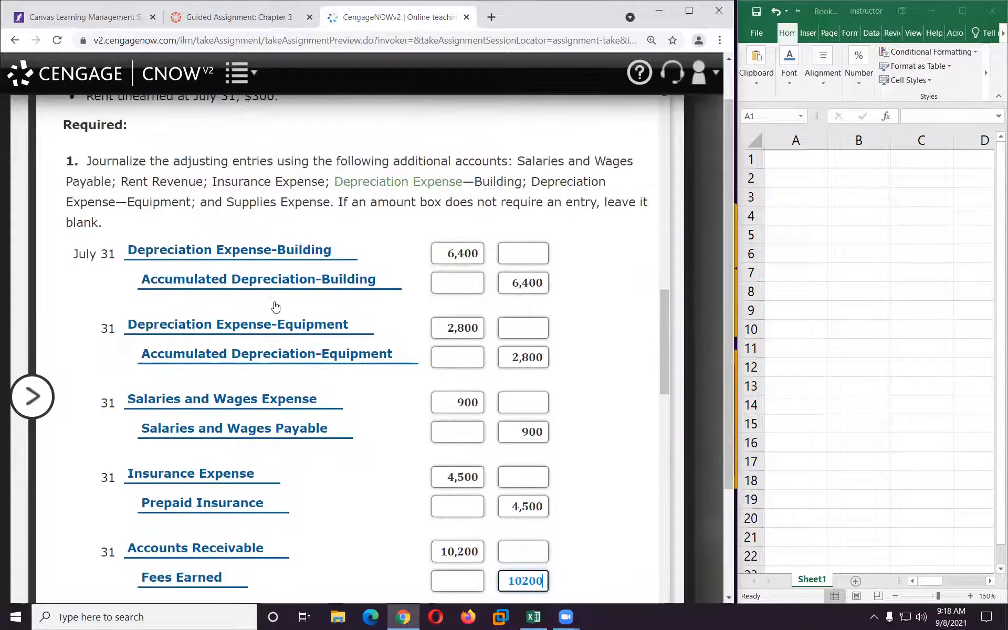
scroll(273, 310, up, 2)
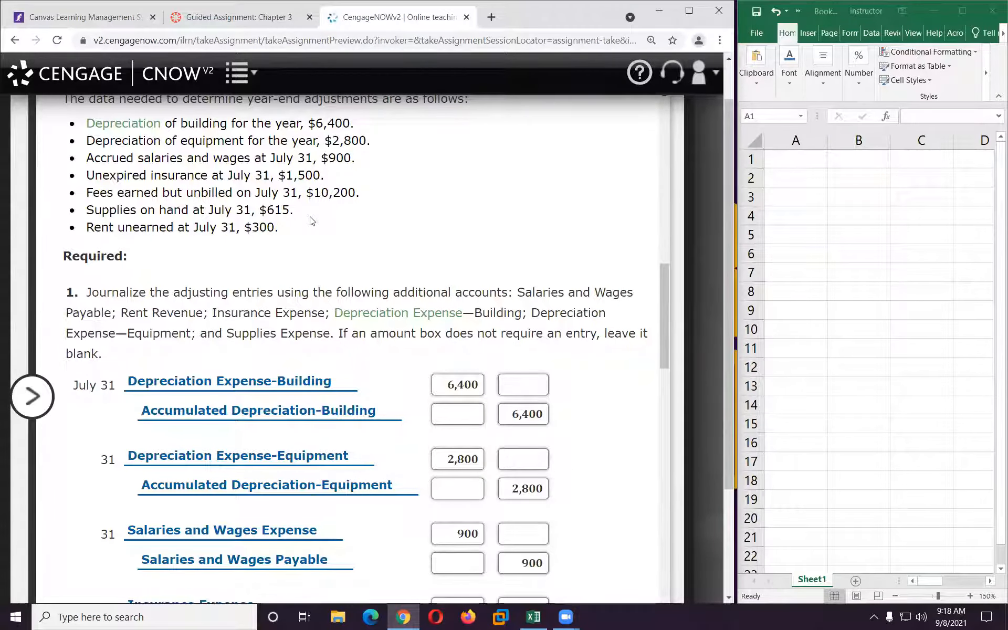
scroll(312, 221, up, 5)
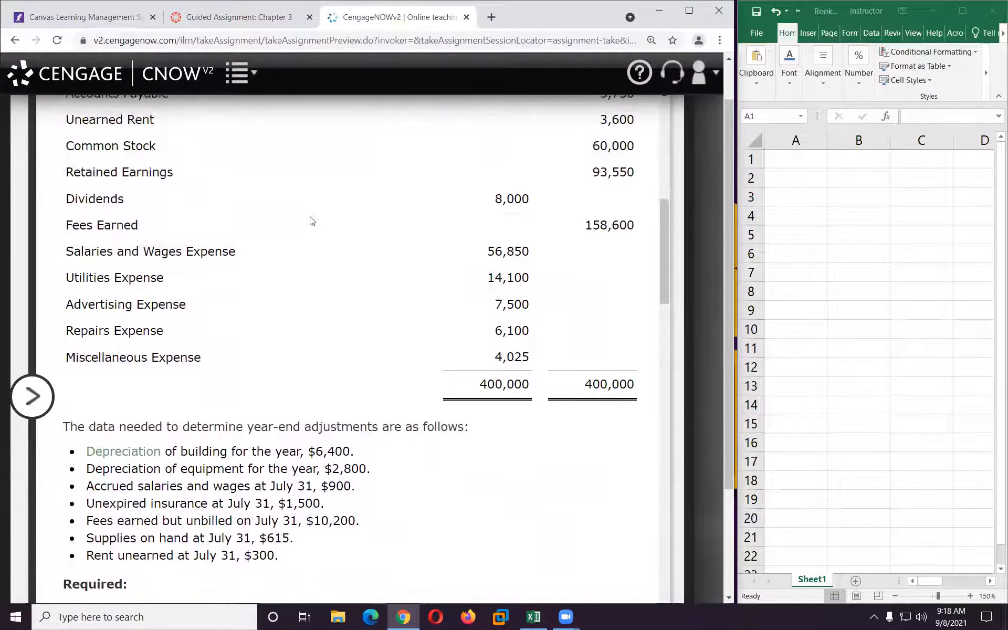
scroll(312, 220, up, 3)
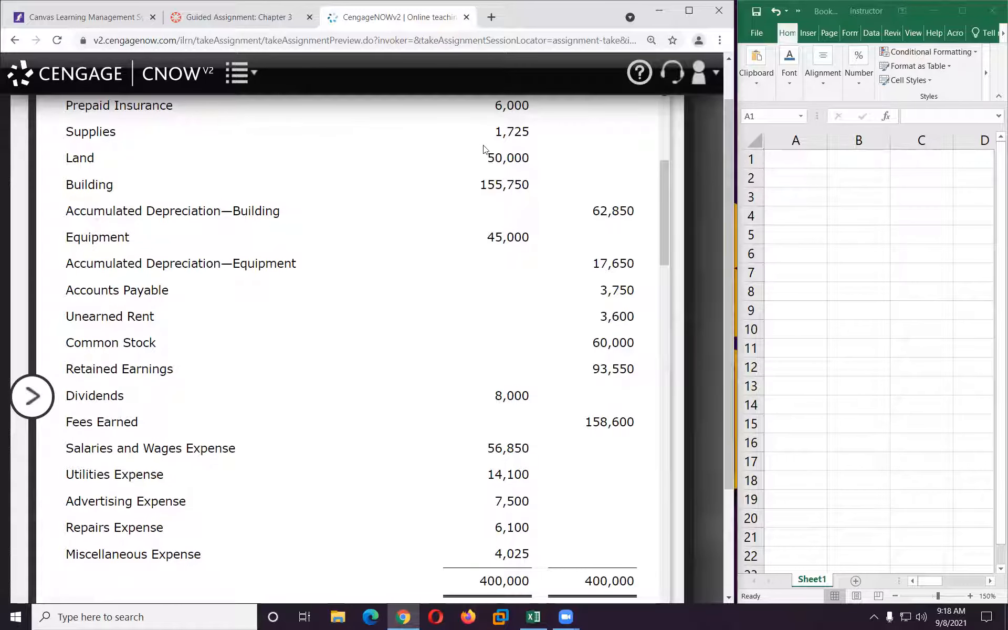
scroll(484, 149, down, 8)
scroll(486, 152, up, 3)
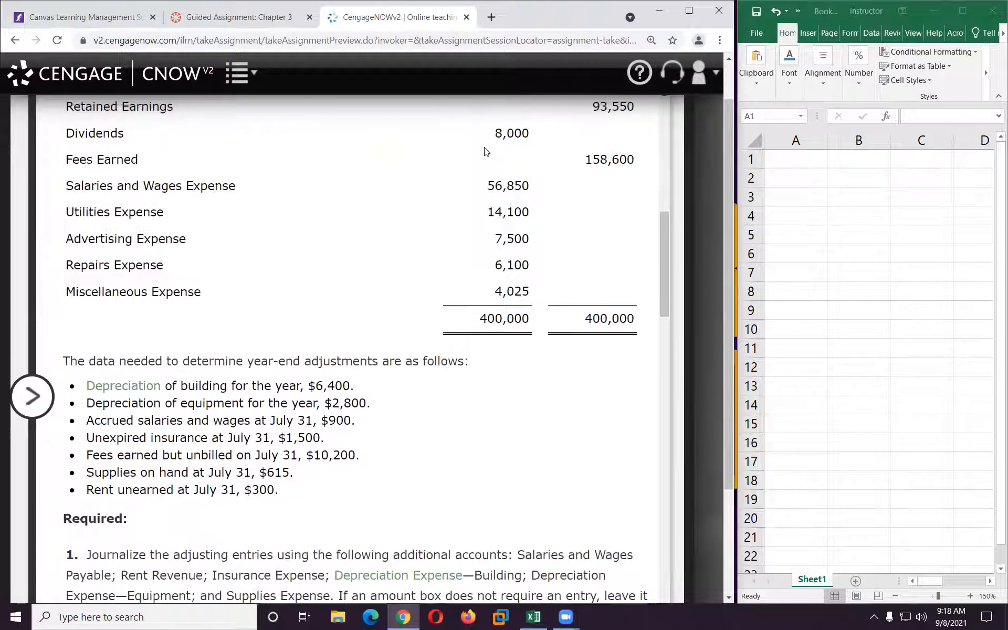
scroll(484, 151, down, 3)
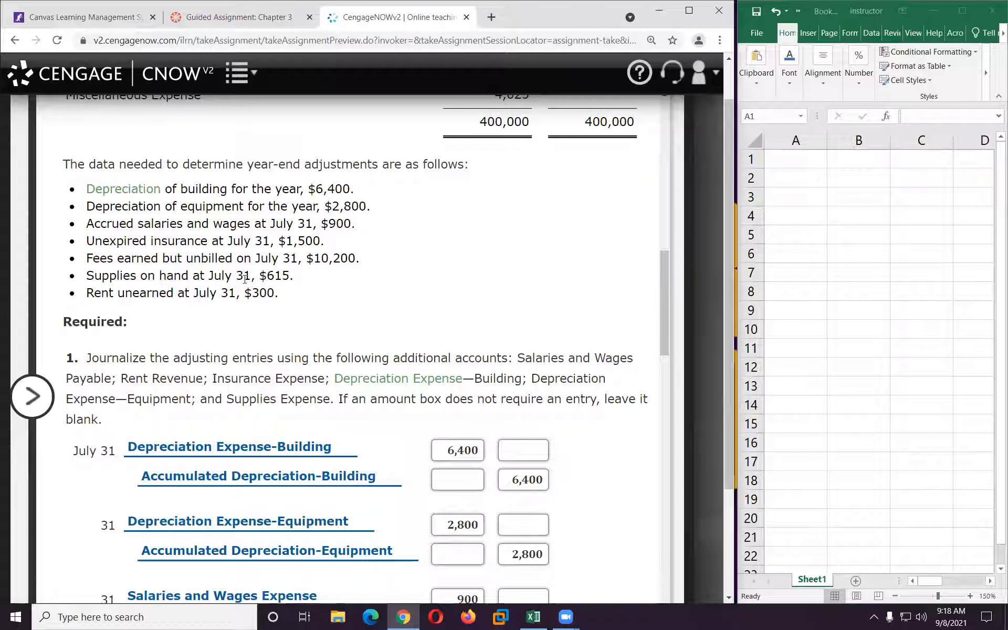
scroll(257, 416, down, 9)
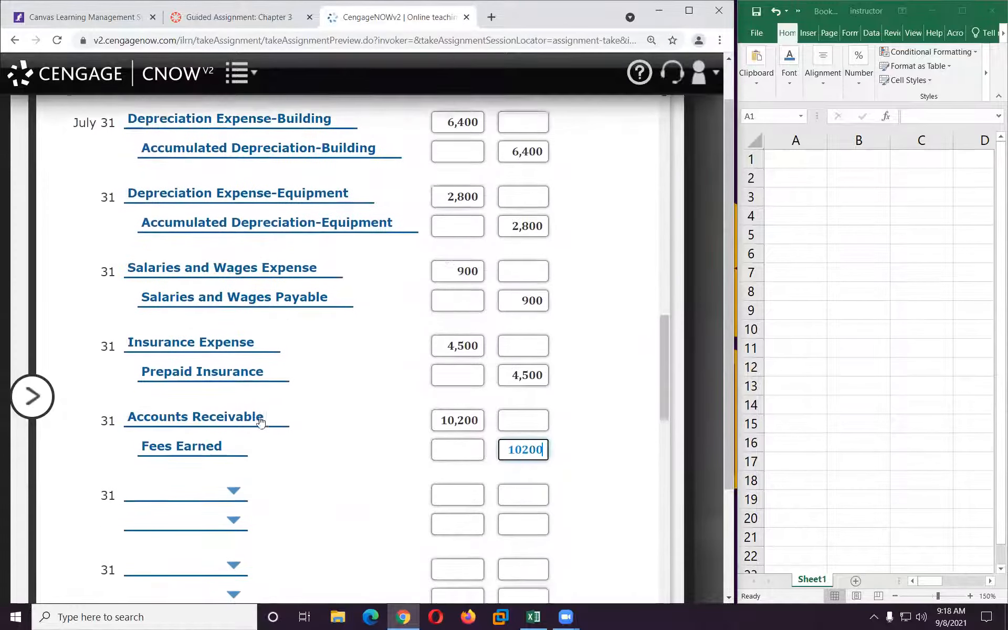
click(201, 365)
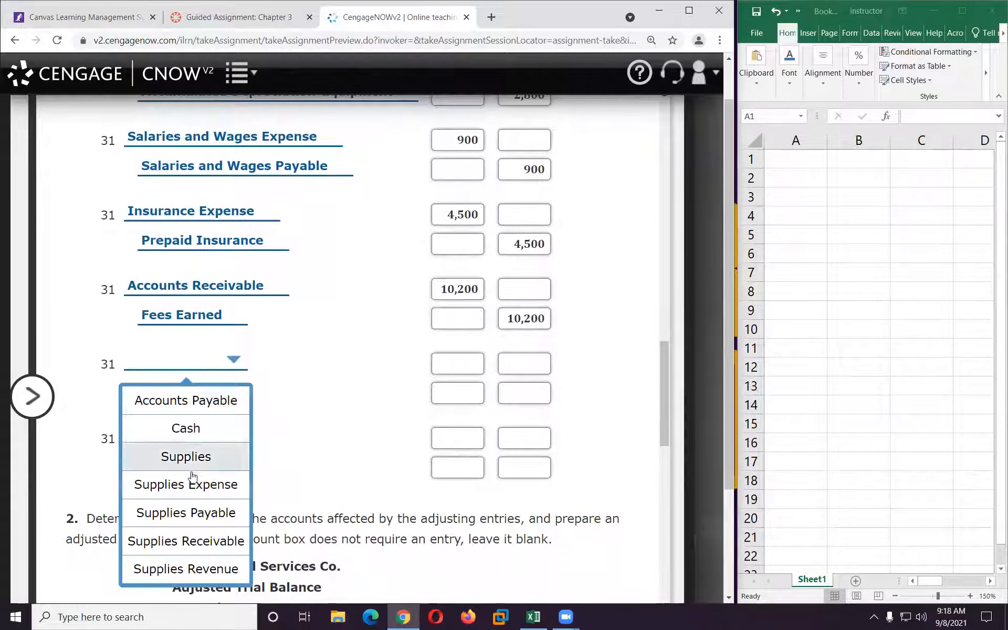
click(195, 495)
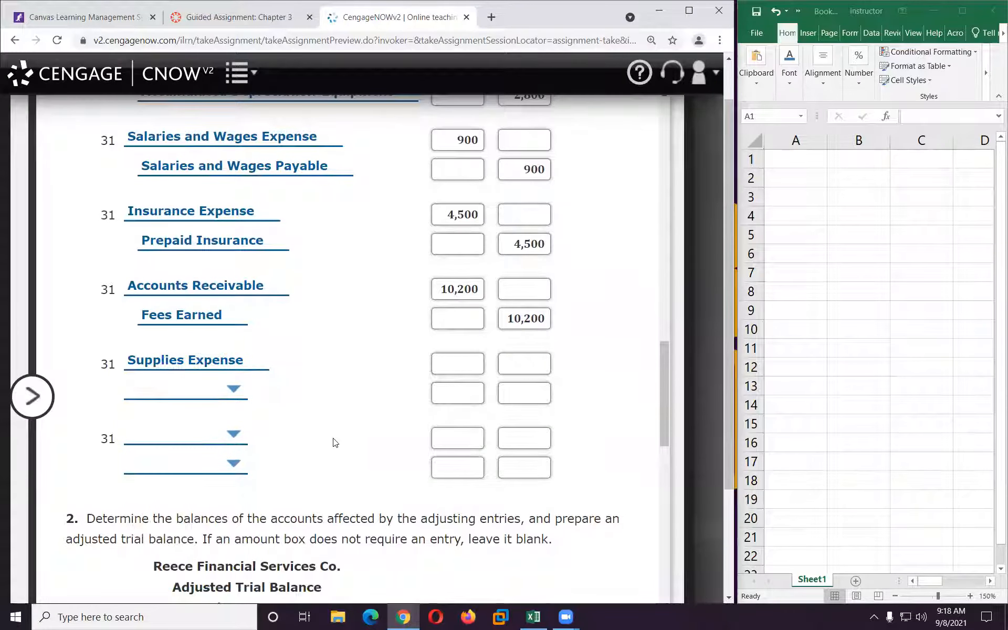
click(194, 389)
click(213, 246)
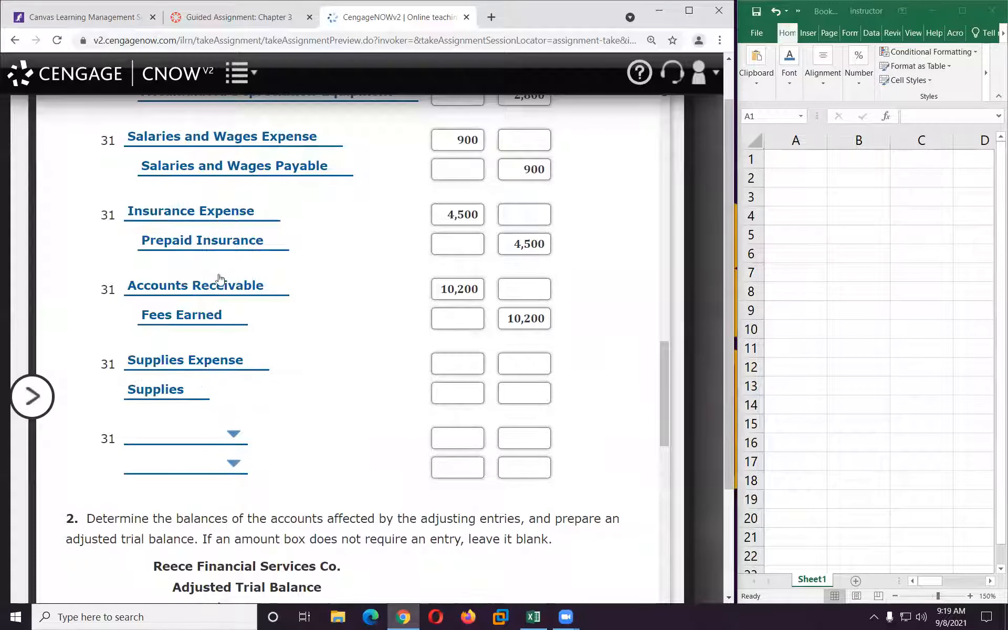
Step: In the sixth entry, debit Supplies Expense 1110 and credit Supplies 1110
click(437, 364)
text(1110)
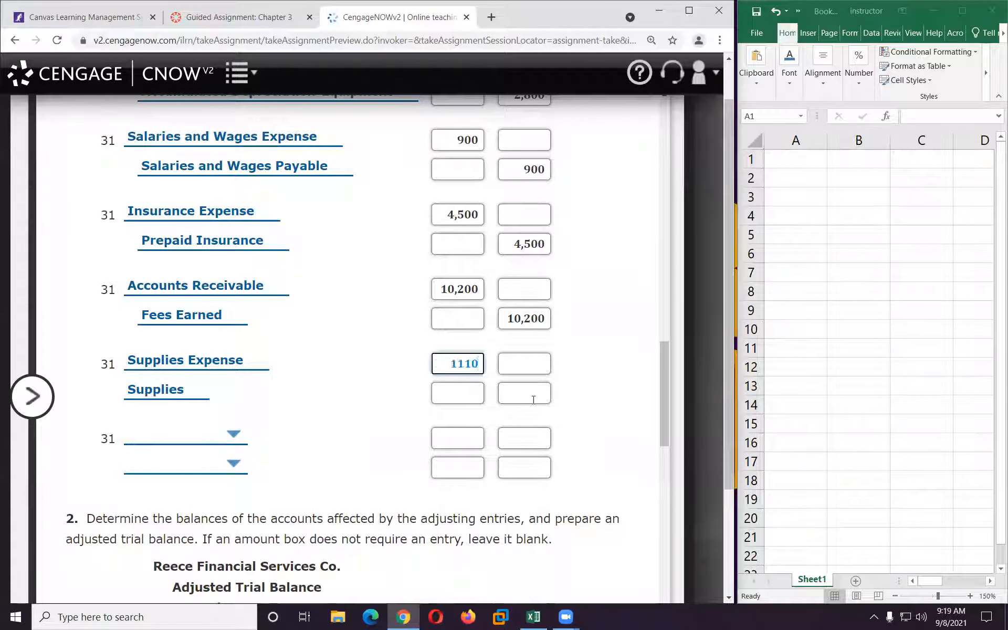
click(532, 400)
text(1110)
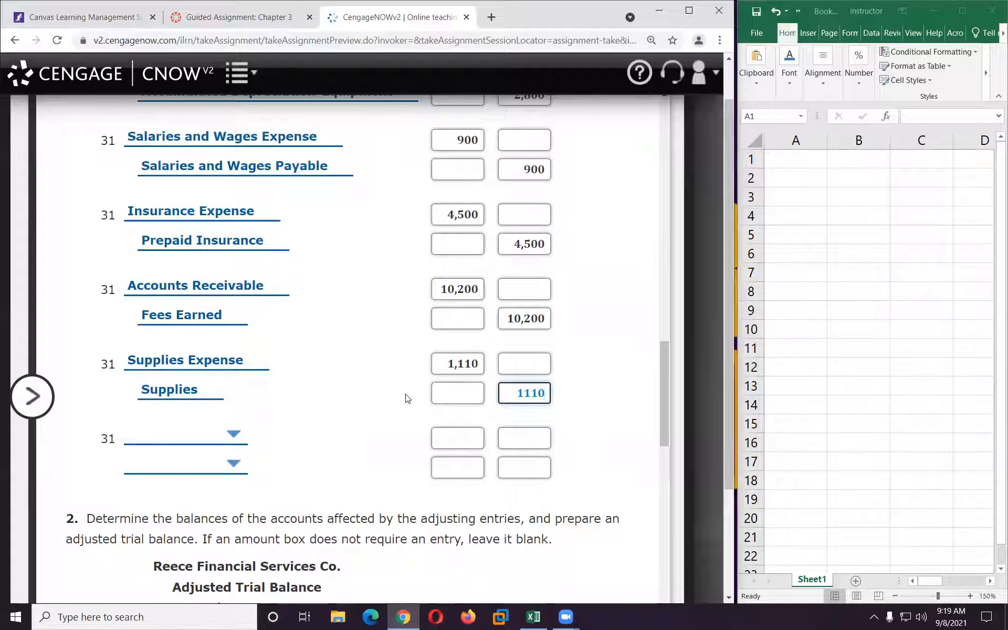
Step: Compare the Unearned Rent balance in the unadjusted trial balance with the rent still unearned at July 31
scroll(257, 381, up, 6)
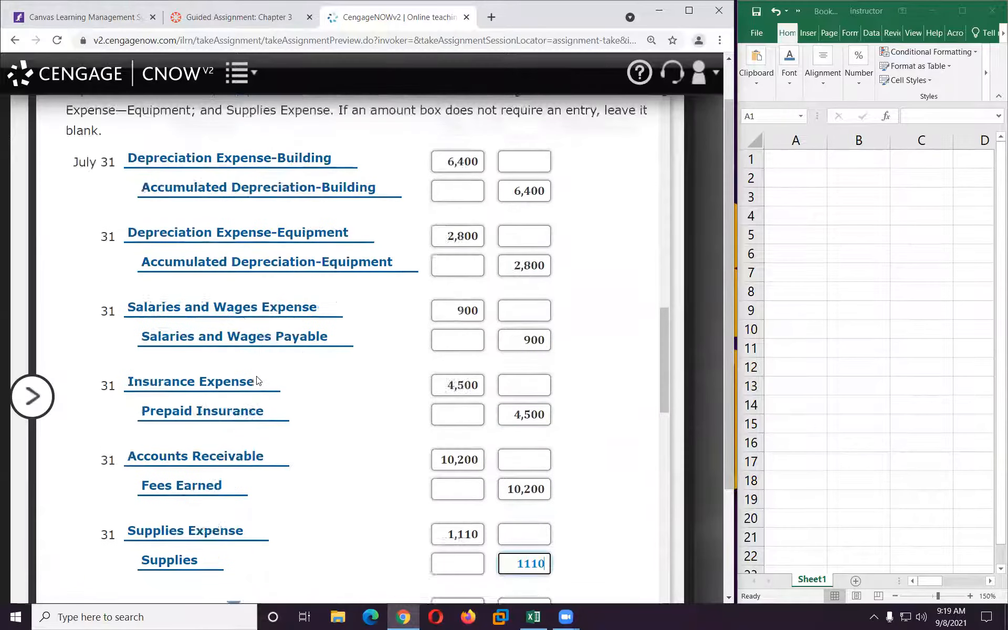
scroll(210, 328, up, 2)
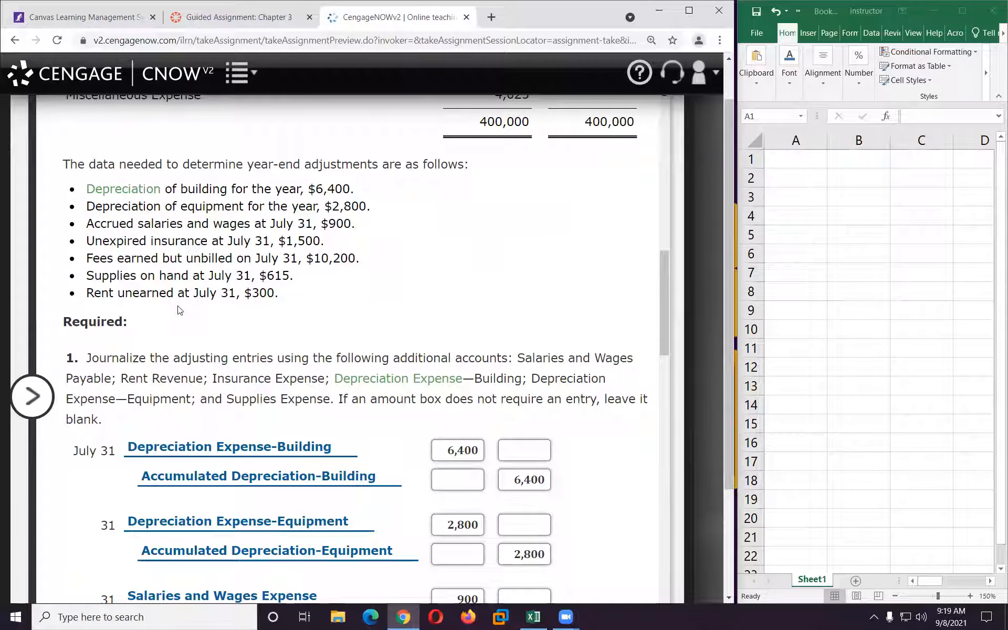
scroll(309, 326, up, 1)
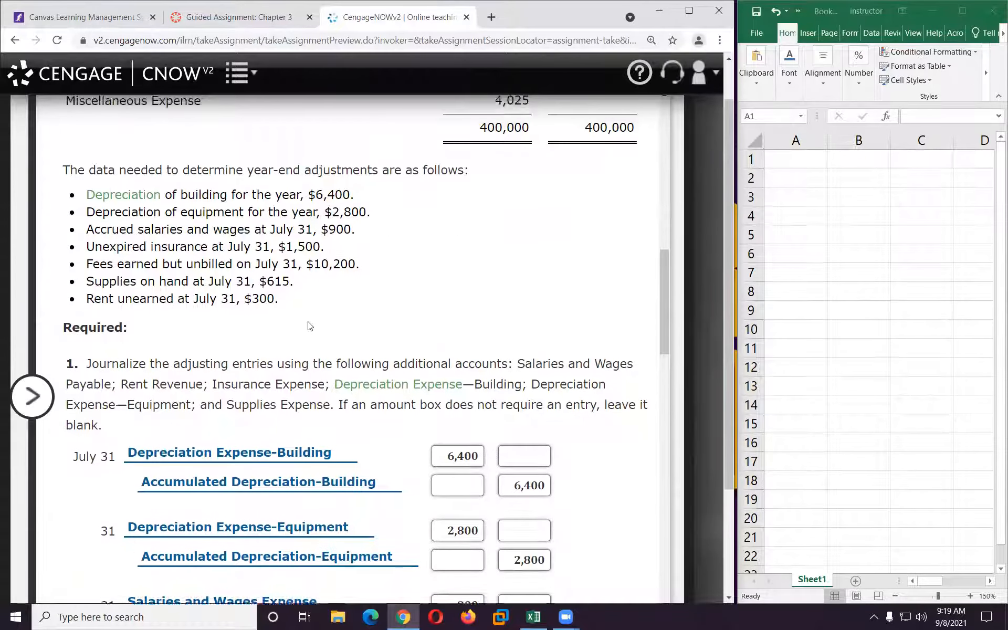
scroll(309, 326, up, 1)
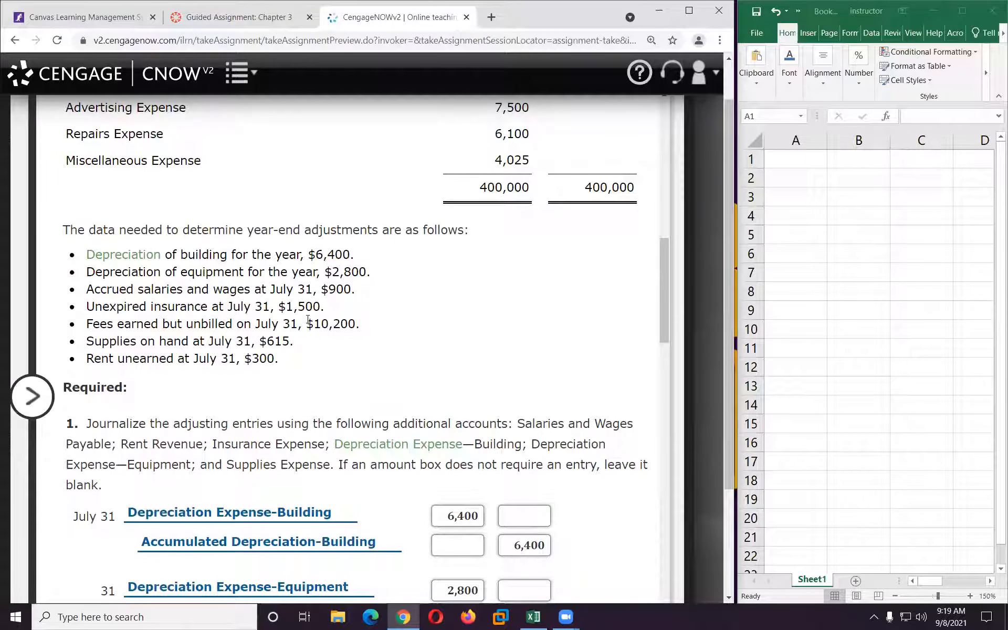
scroll(397, 329, up, 3)
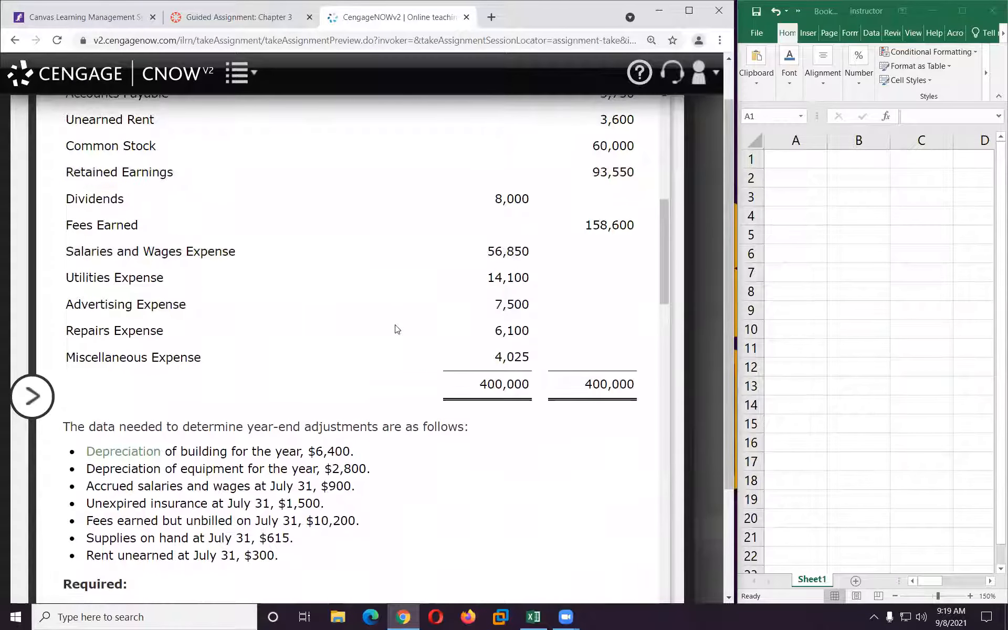
scroll(397, 329, up, 1)
drag(67, 185, 640, 188)
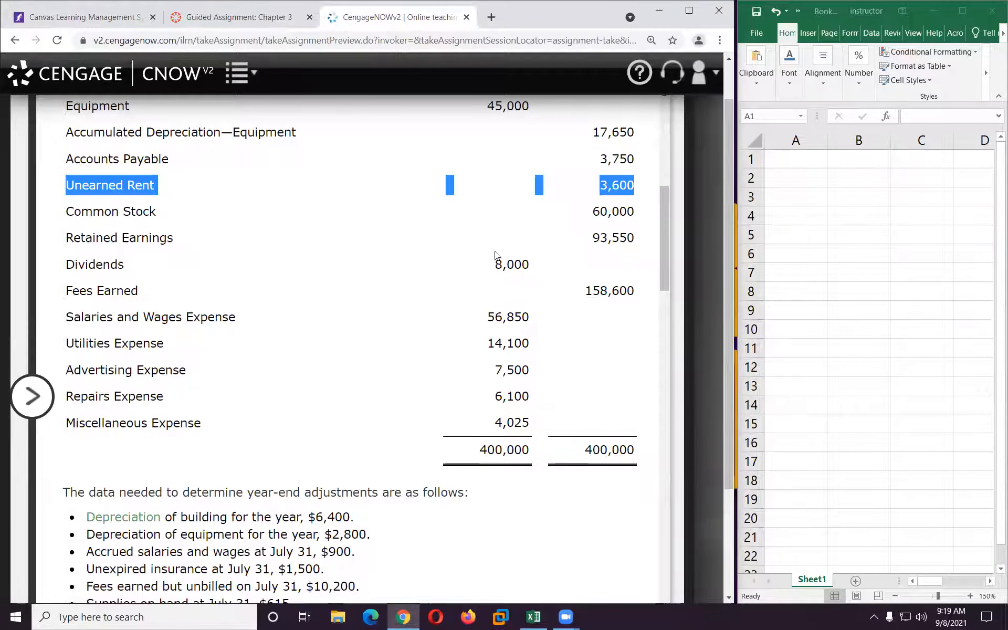
scroll(446, 325, down, 2)
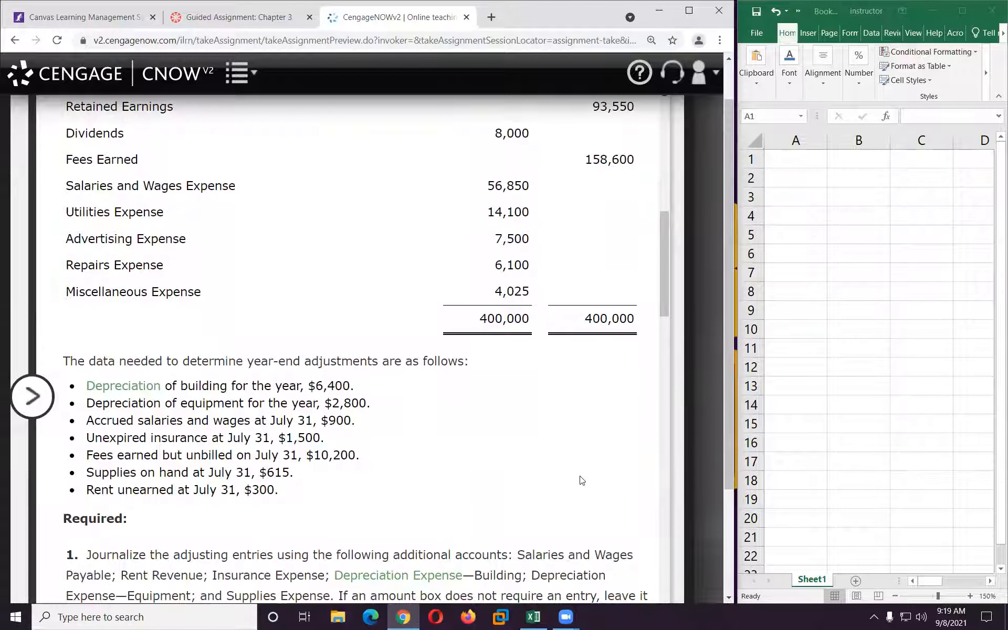
scroll(580, 479, up, 2)
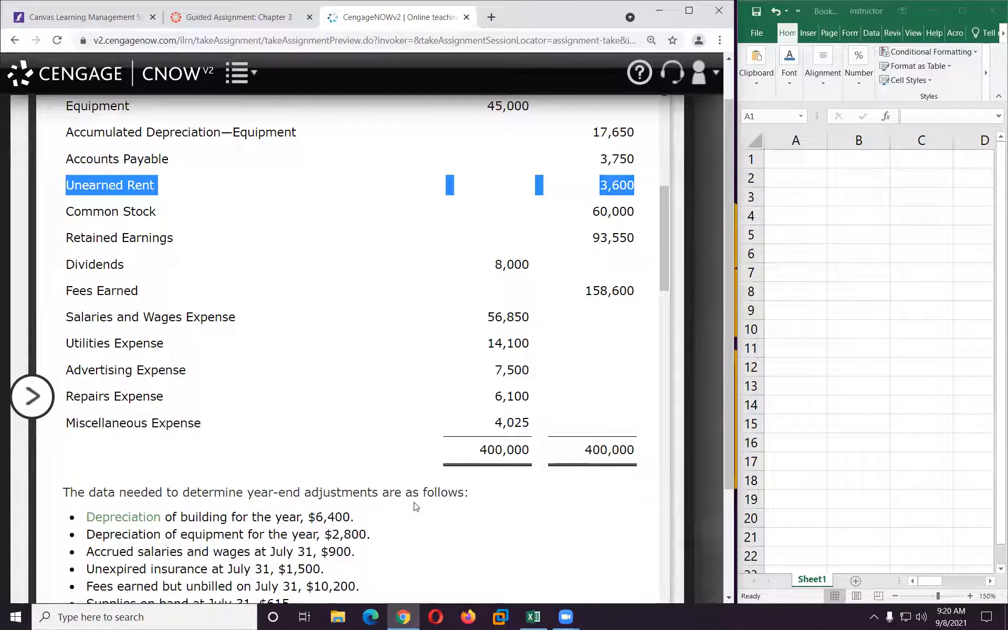
scroll(414, 506, down, 9)
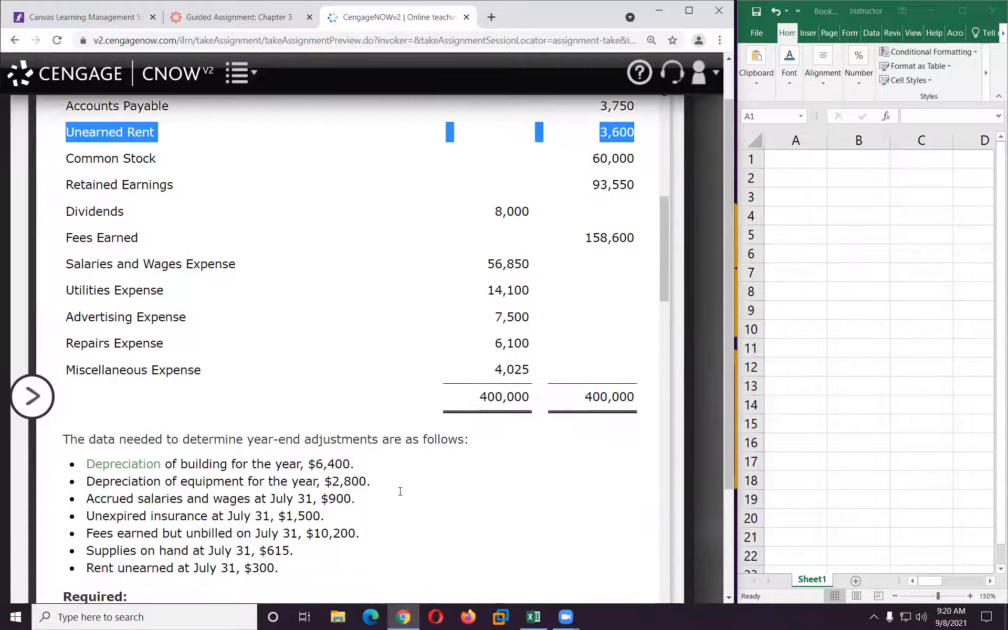
scroll(399, 493, down, 7)
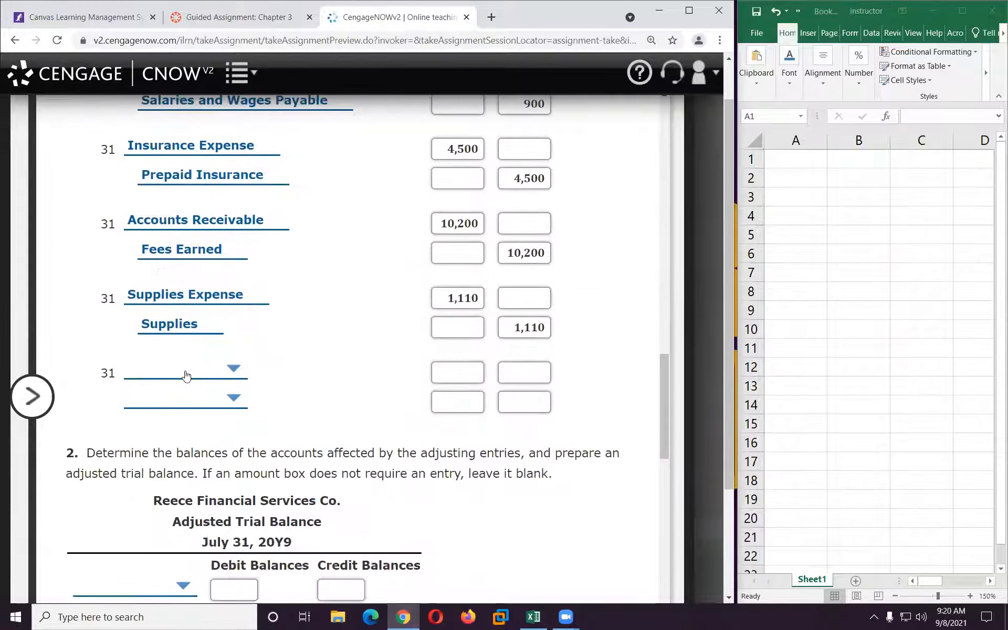
Step: Record the rent earned in the seventh July 31 entry: debit Unearned Rent 3300 and credit Rent Revenue 3300
click(185, 372)
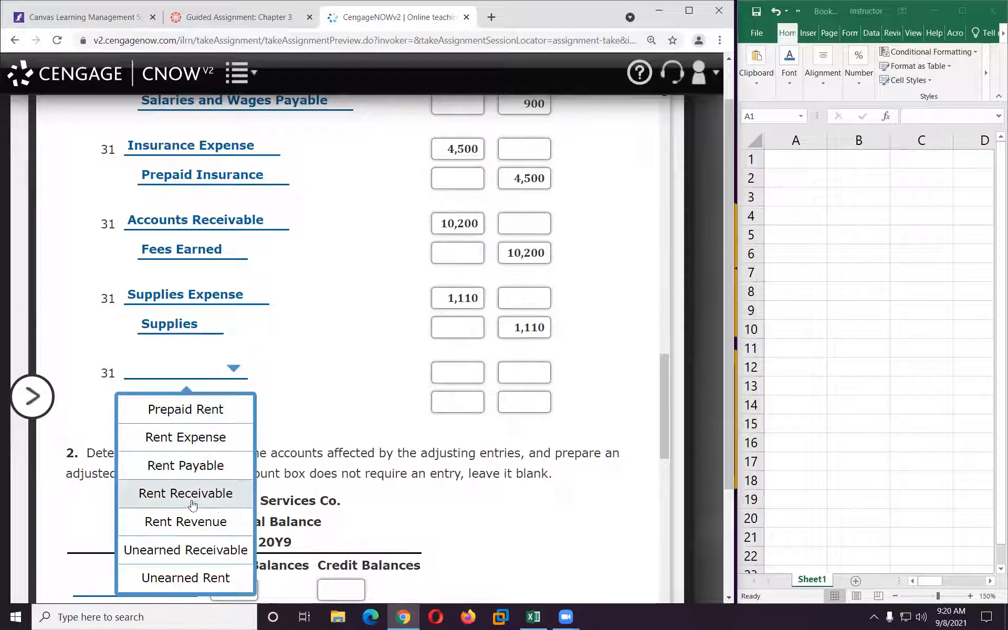
click(192, 577)
click(445, 376)
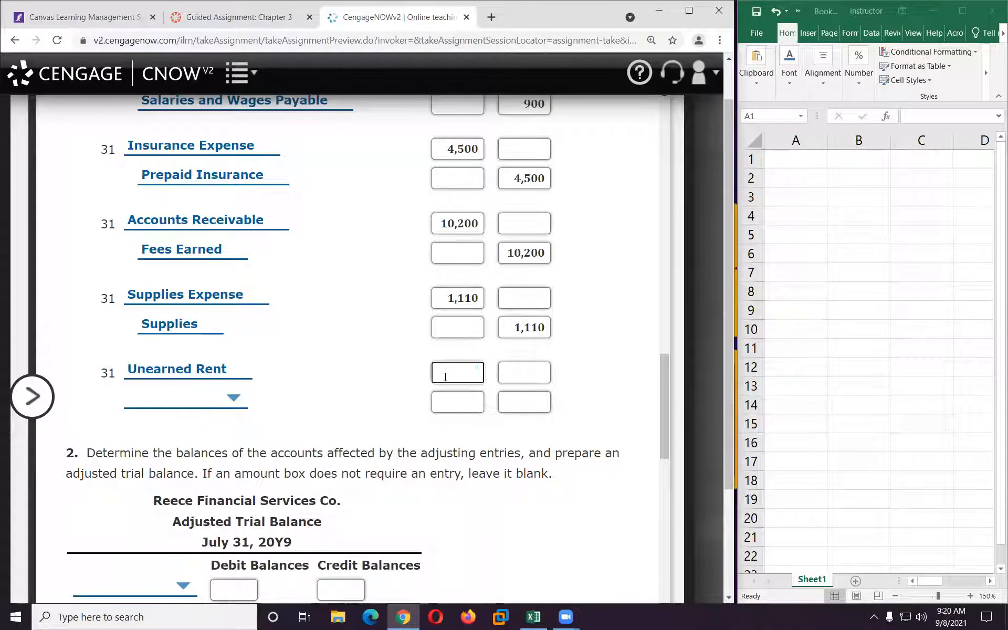
text(3300)
click(175, 406)
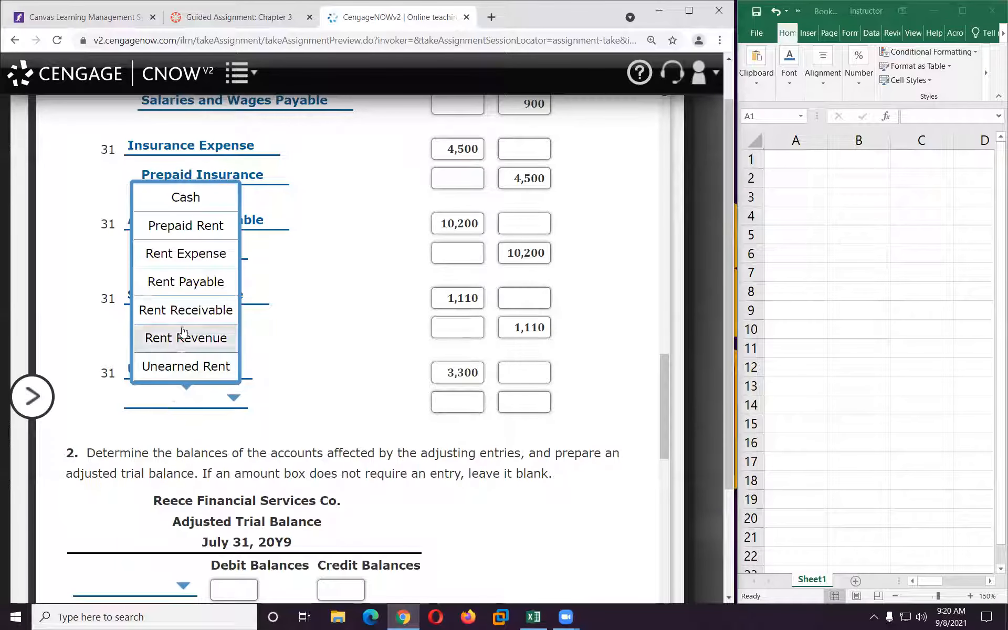
click(196, 341)
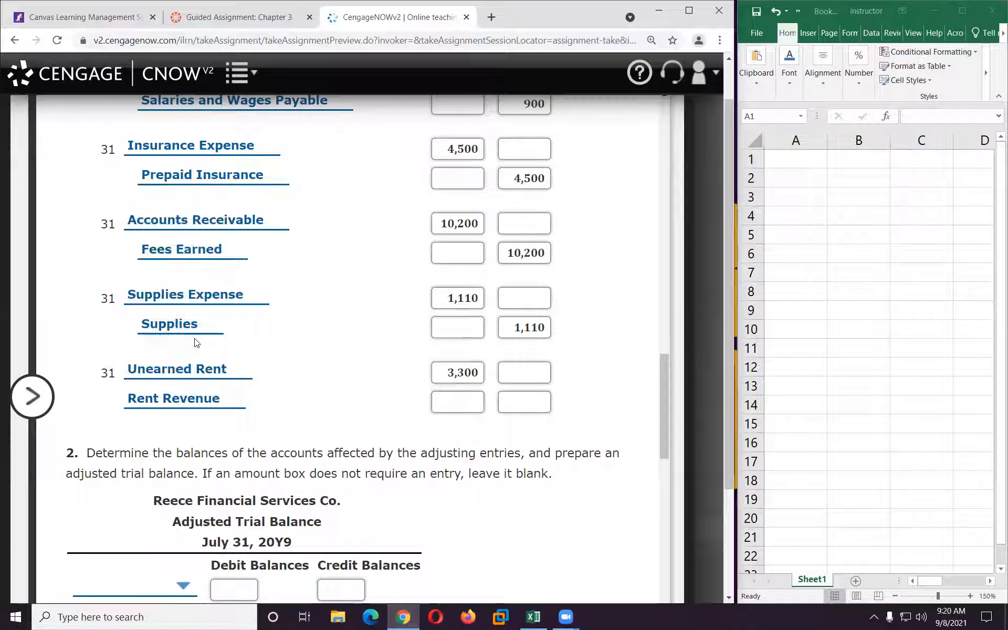
click(521, 402)
text(3300)
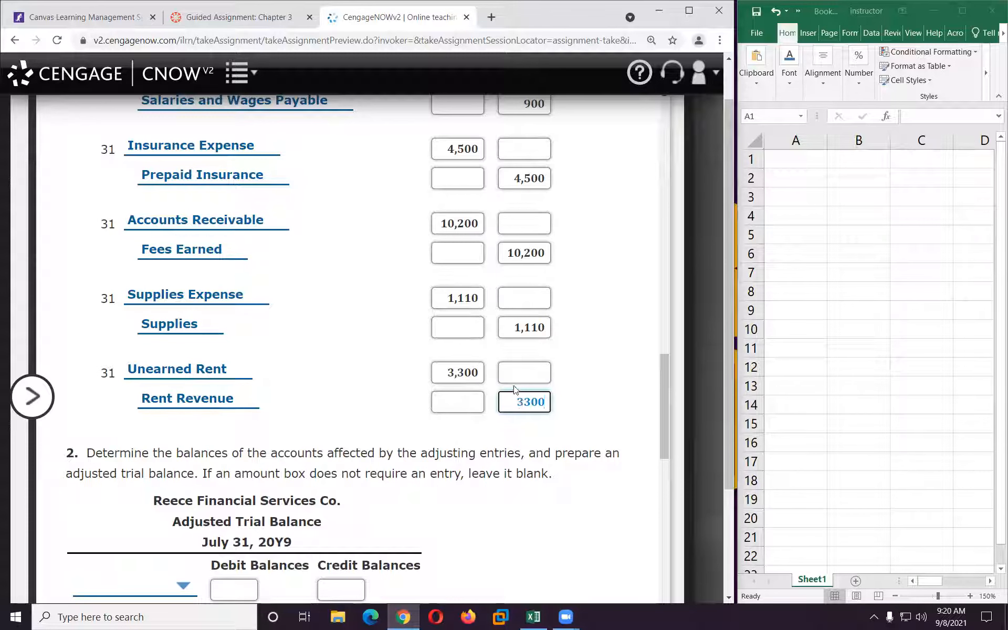
Step: Have the assignment check the work entered so far and review the marks on the adjusting entries
scroll(404, 371, down, 10)
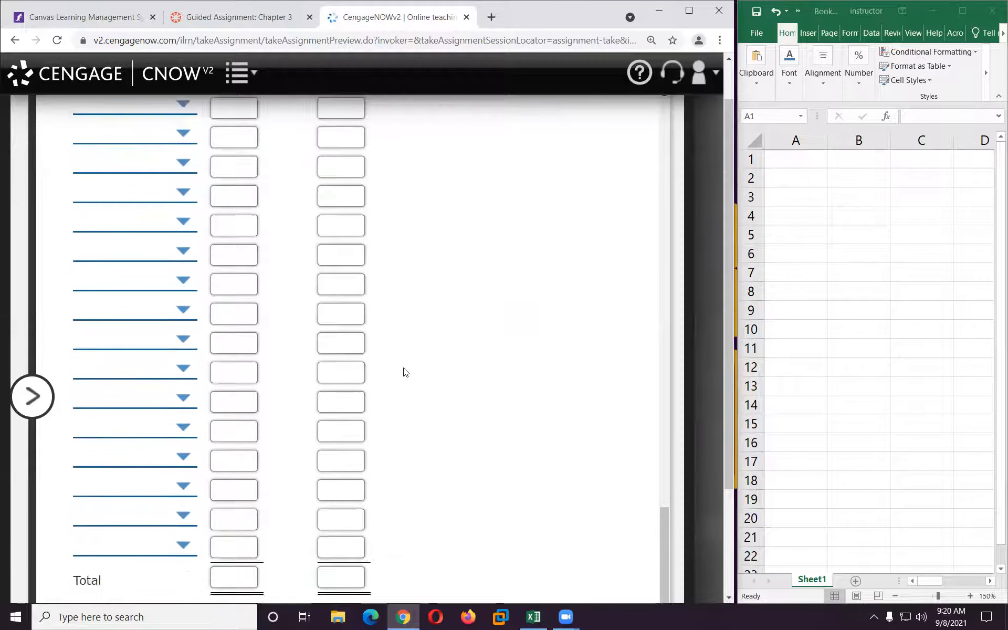
scroll(404, 372, down, 3)
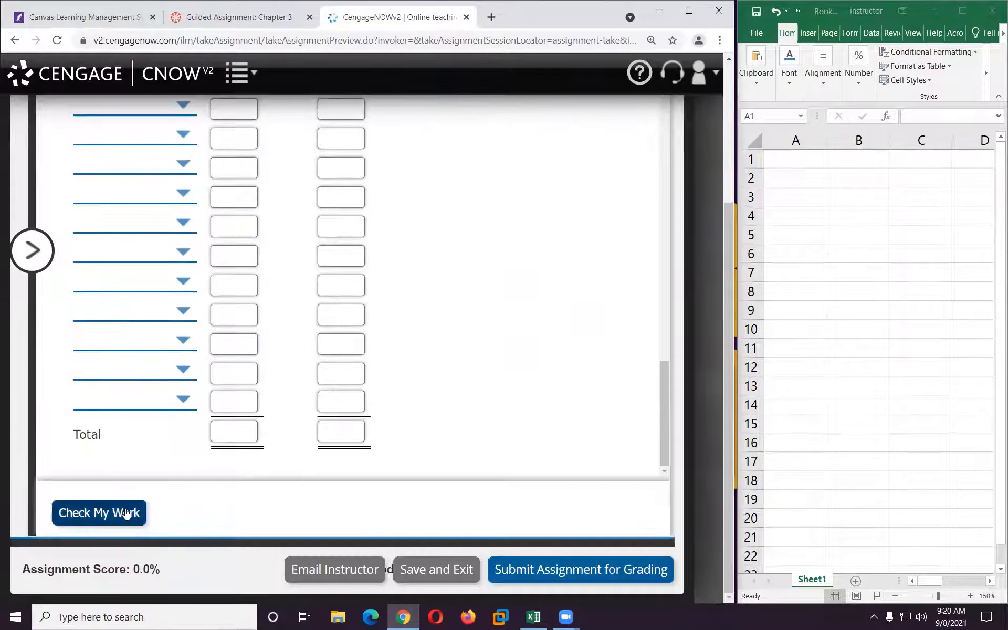
key(Return)
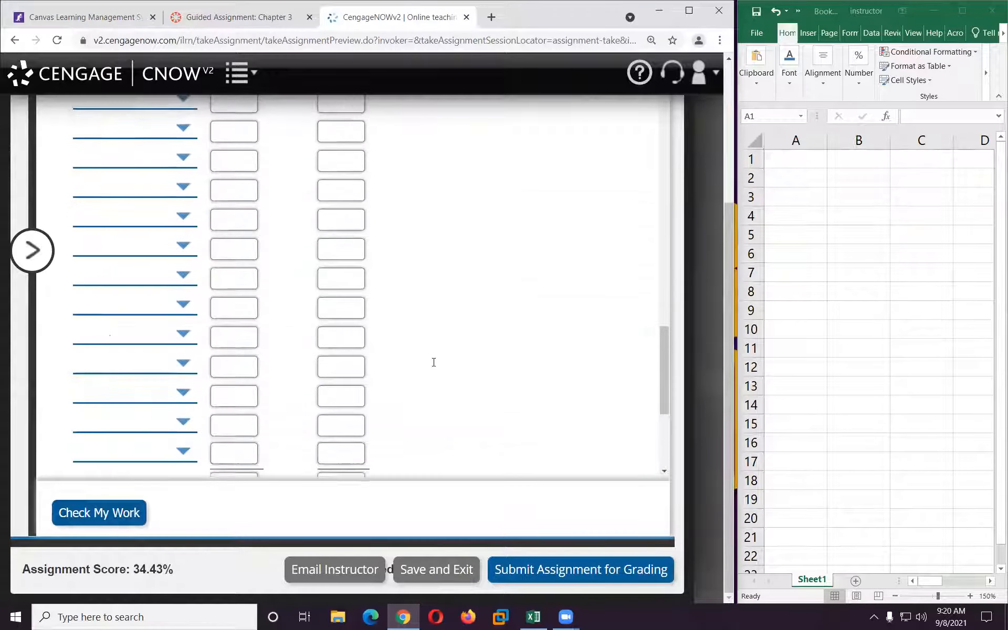
scroll(432, 360, up, 3)
scroll(433, 362, up, 15)
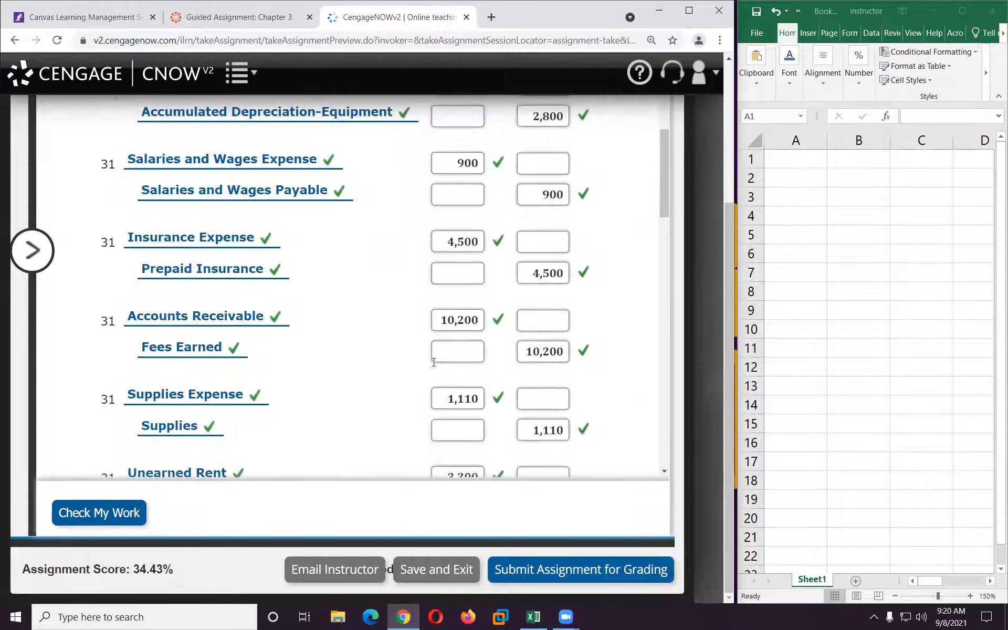
scroll(434, 362, up, 1)
scroll(433, 362, down, 1)
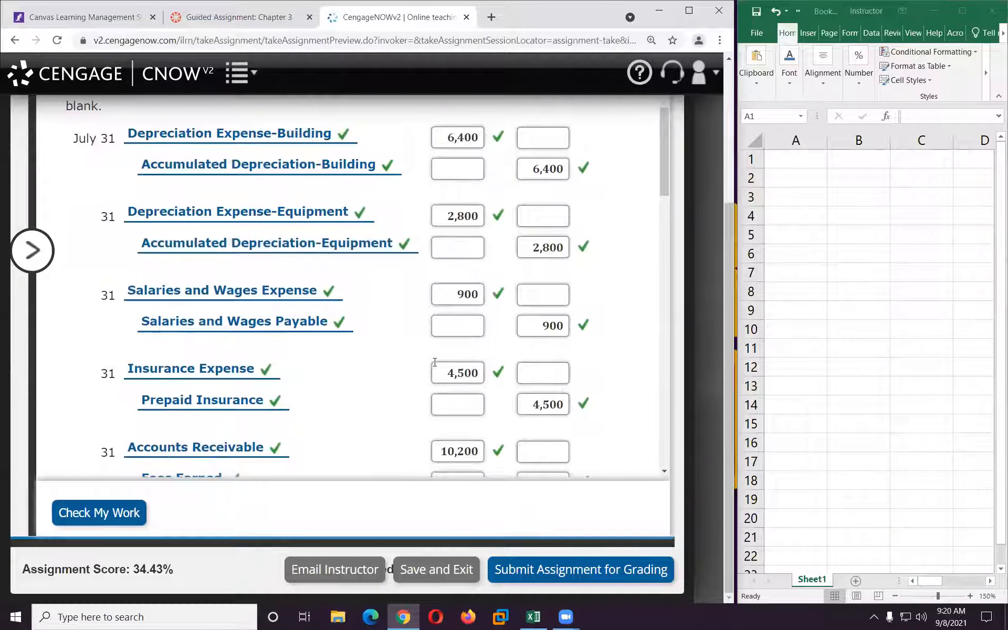
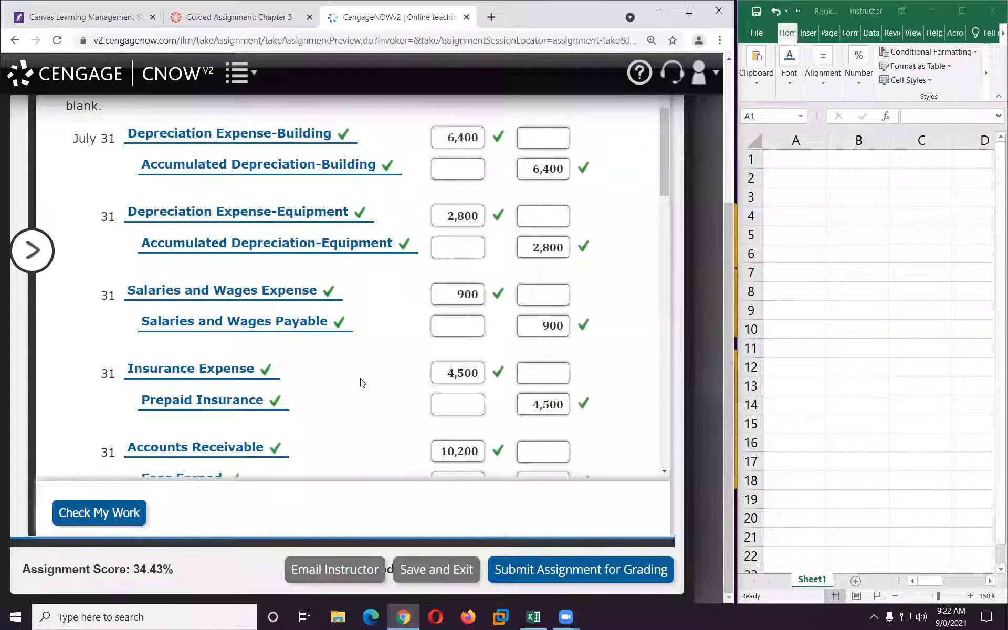
Step: Examine the seven adjusting entries, the feedback below them and part 2's instructions for the adjusted trial balance
scroll(339, 336, up, 3)
scroll(339, 332, down, 1)
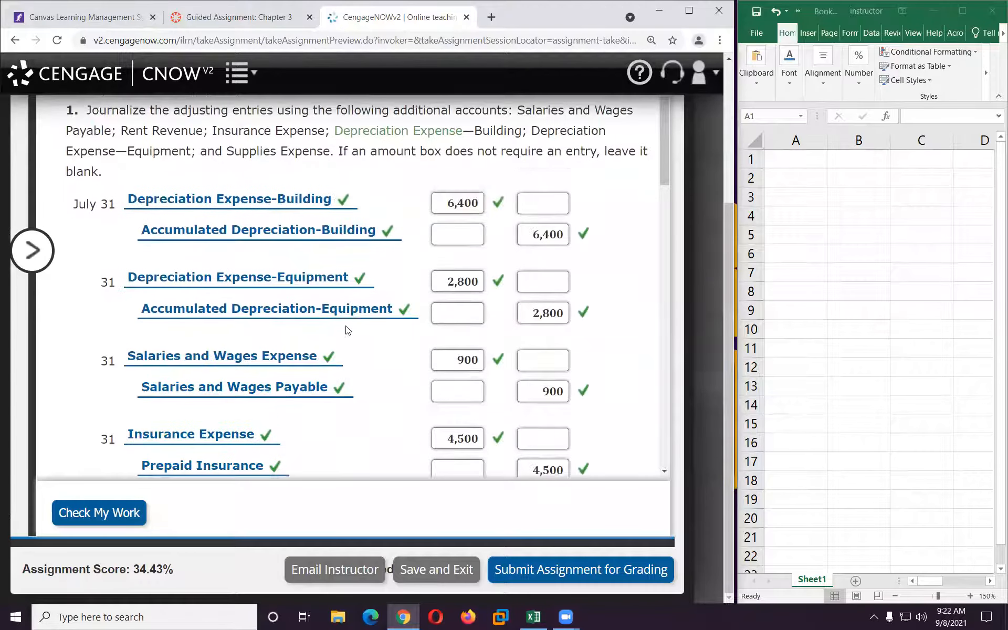
scroll(347, 328, down, 3)
scroll(350, 323, down, 8)
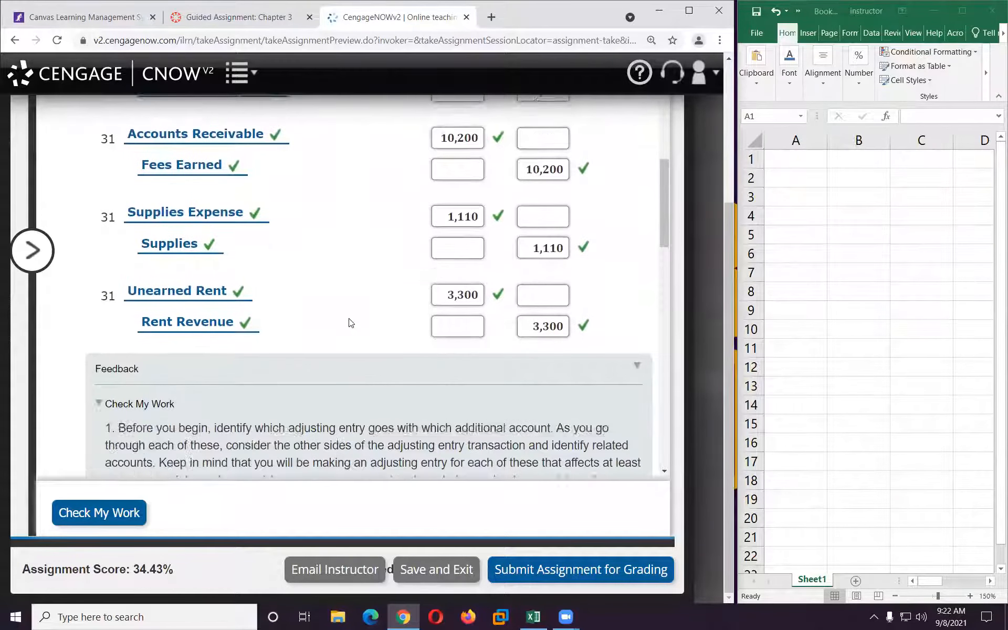
scroll(349, 318, down, 3)
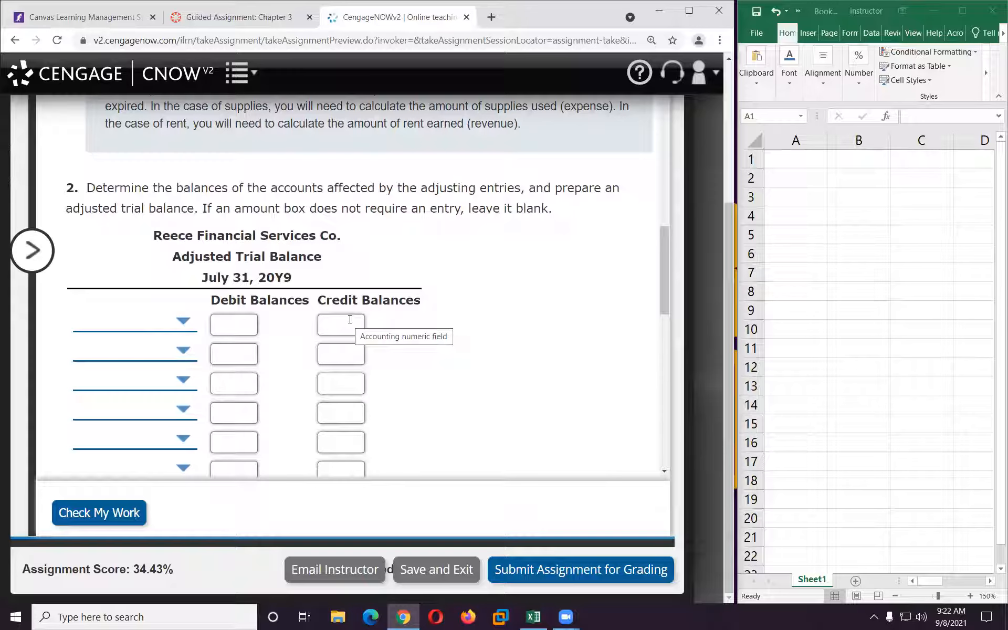
scroll(339, 318, up, 10)
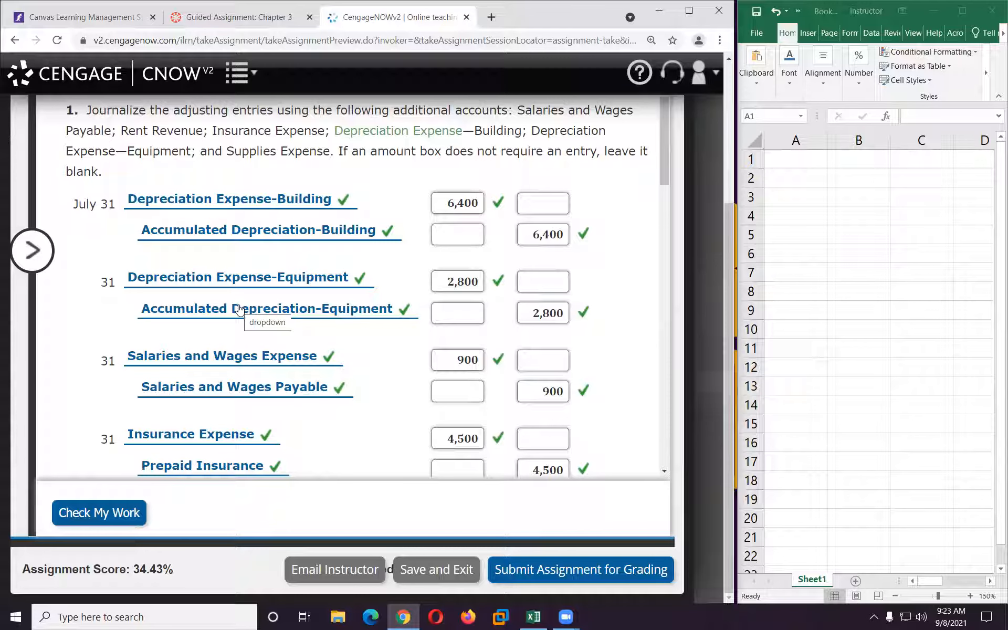
scroll(315, 315, up, 1)
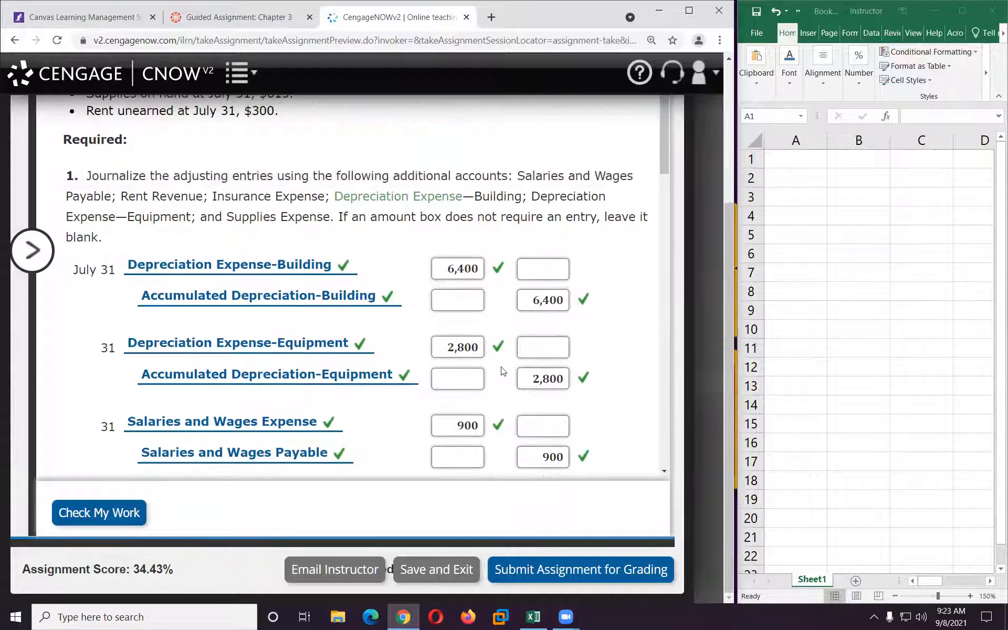
scroll(384, 315, down, 8)
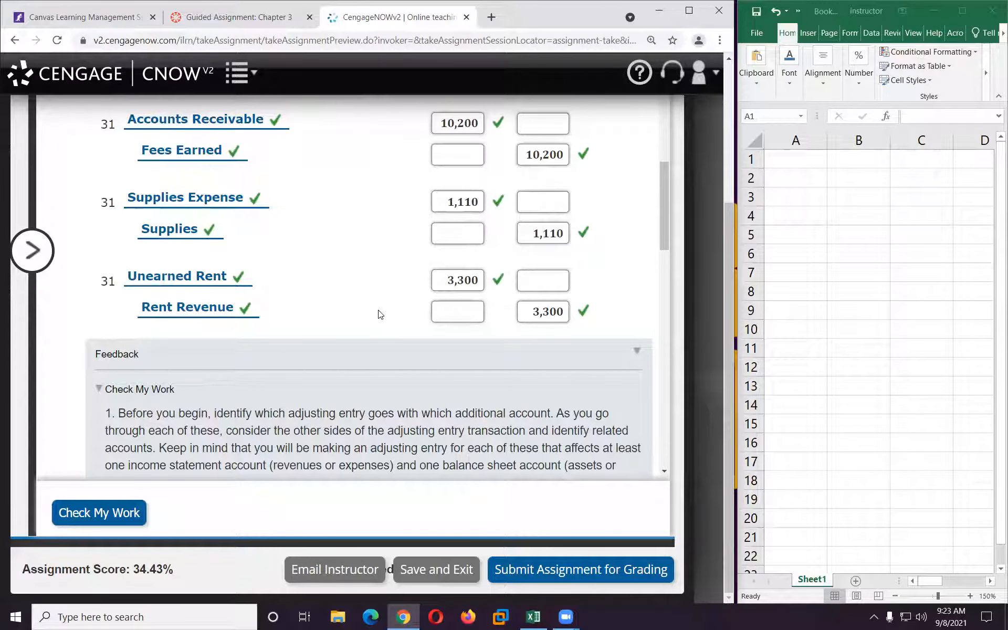
scroll(367, 307, down, 3)
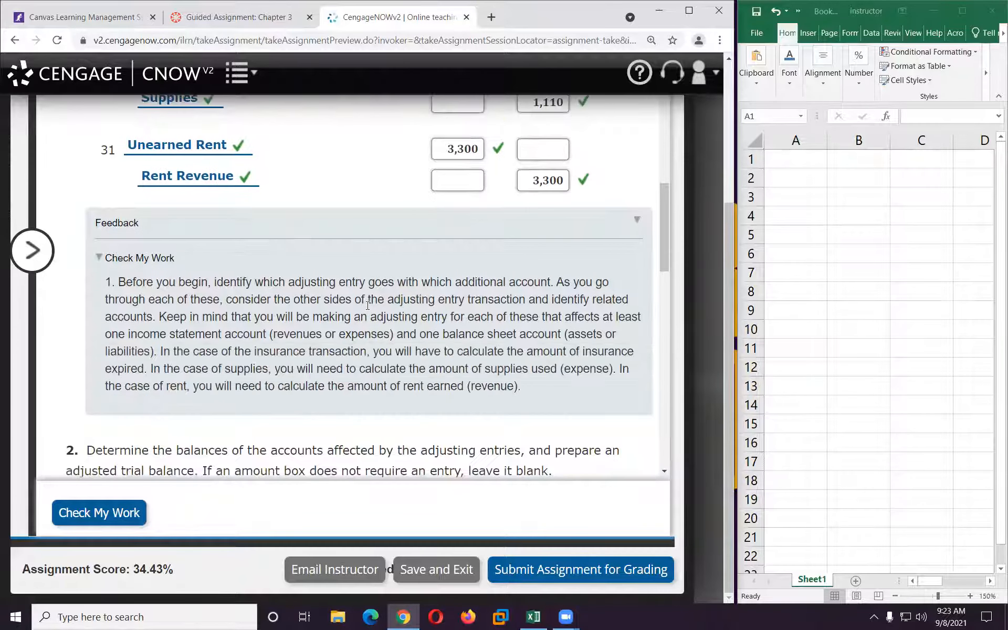
scroll(366, 308, down, 1)
scroll(366, 319, down, 3)
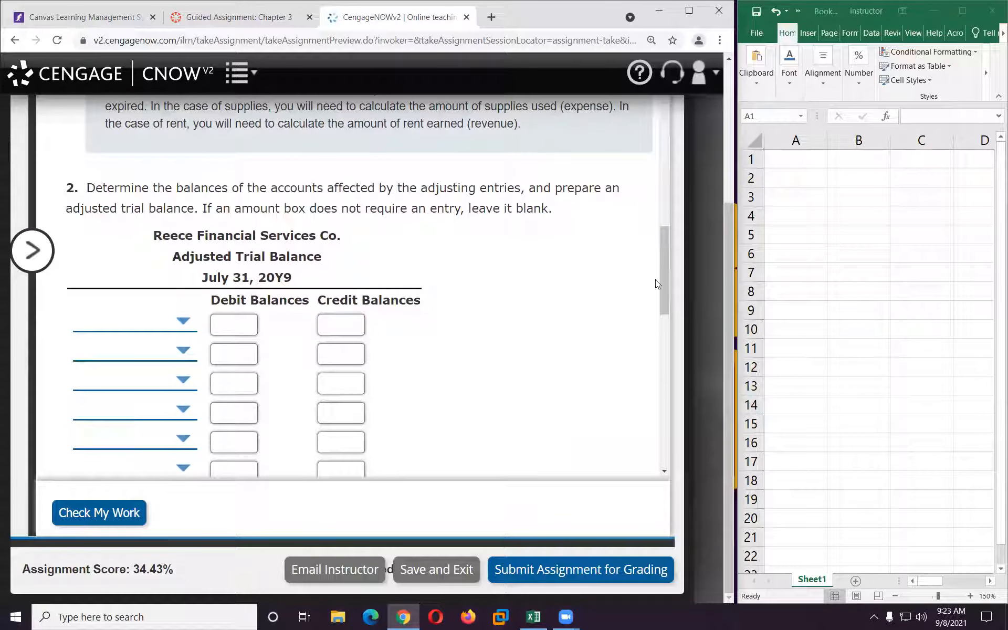
Step: Following the unadjusted trial balance's account order, choose Cash and Accounts Receivable as the first two accounts in the adjusted trial balance
scroll(661, 280, up, 5)
drag(658, 207, 671, 80)
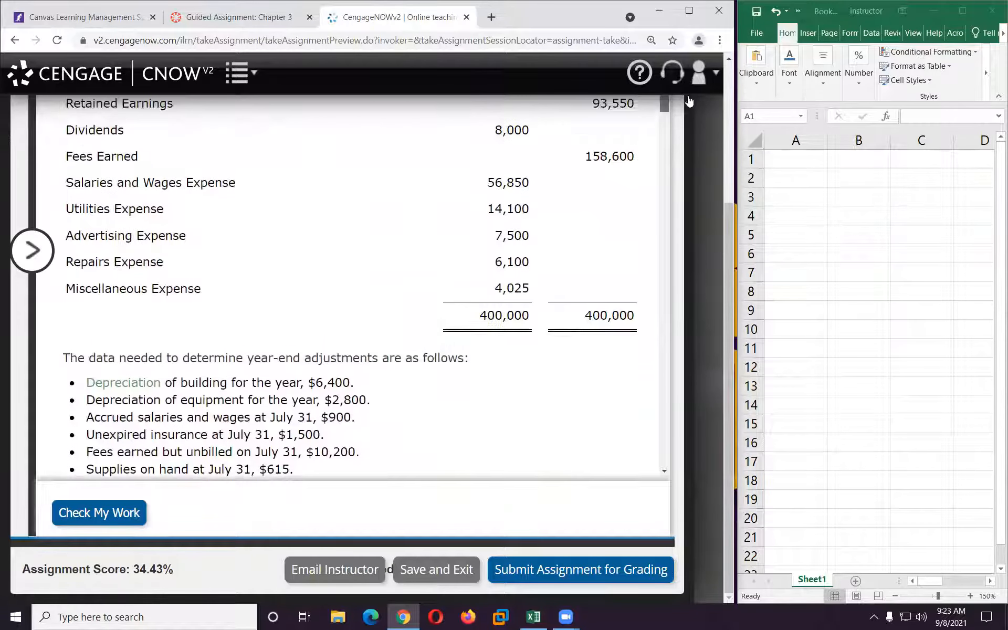
scroll(462, 467, up, 6)
scroll(461, 467, up, 2)
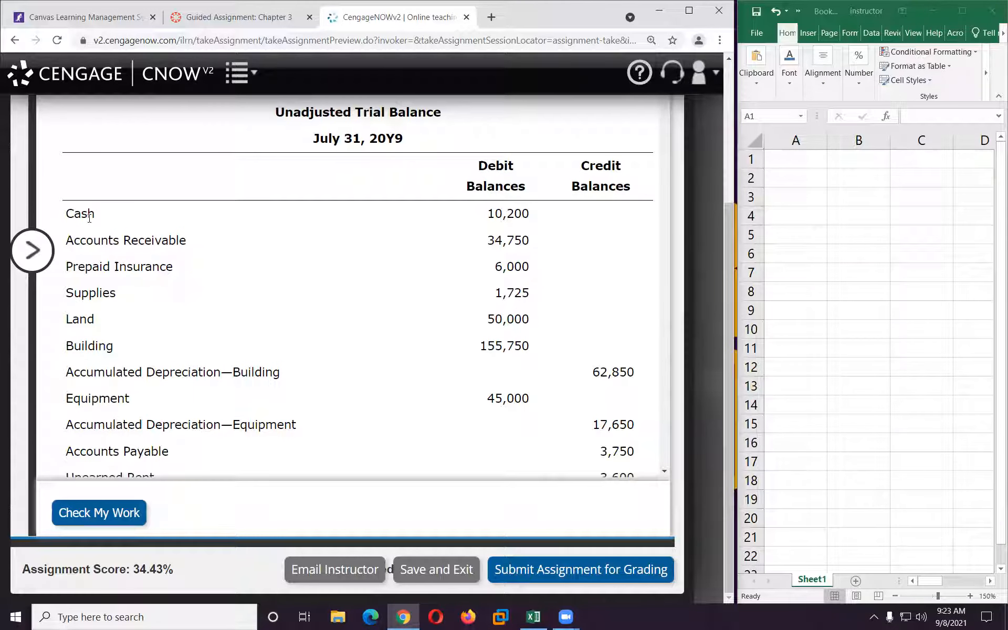
scroll(100, 252, down, 7)
scroll(101, 251, down, 20)
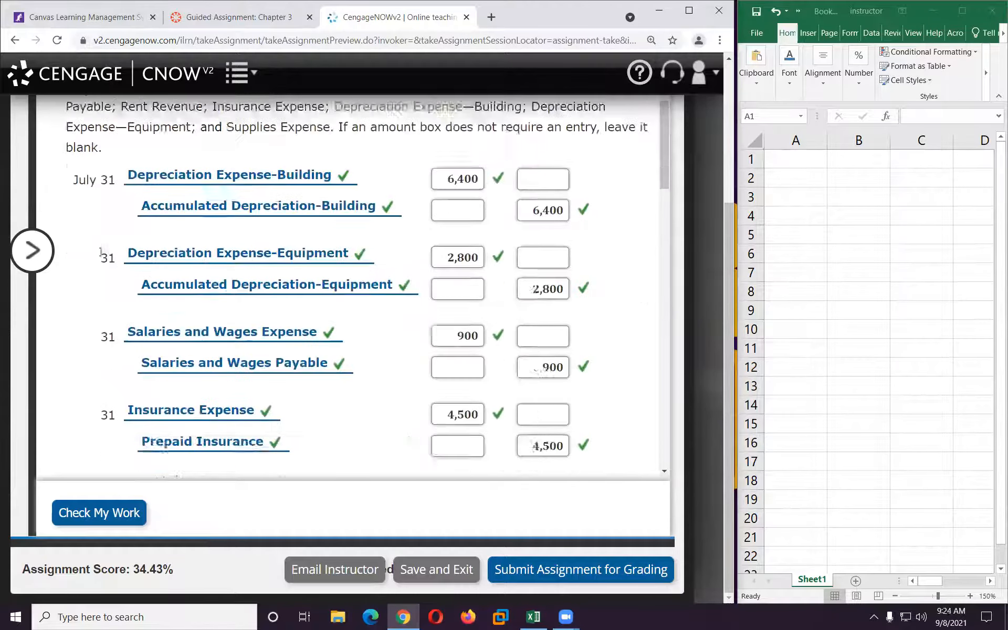
click(114, 210)
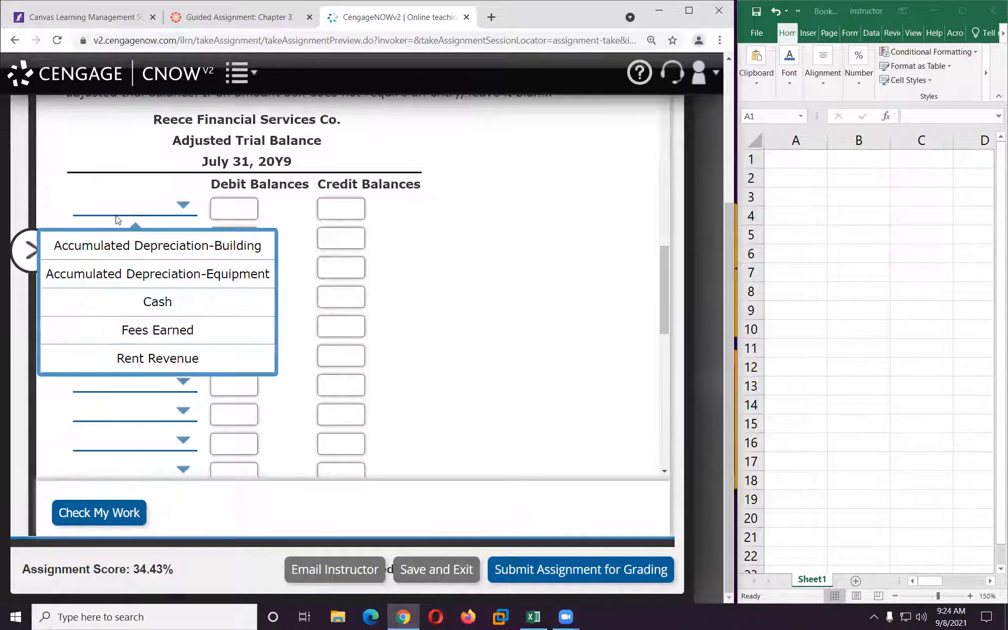
click(136, 301)
click(108, 239)
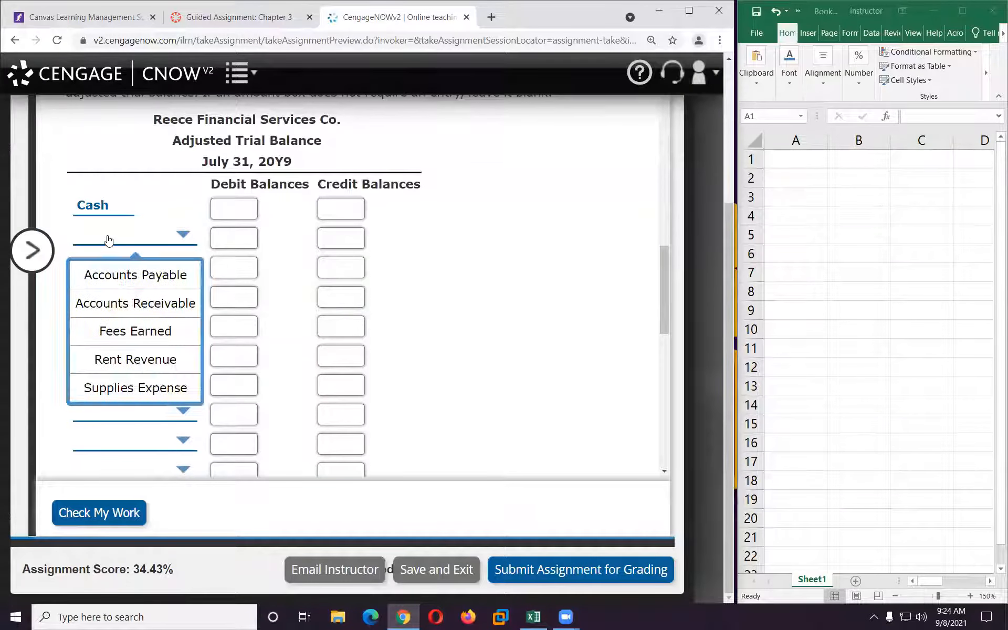
click(120, 301)
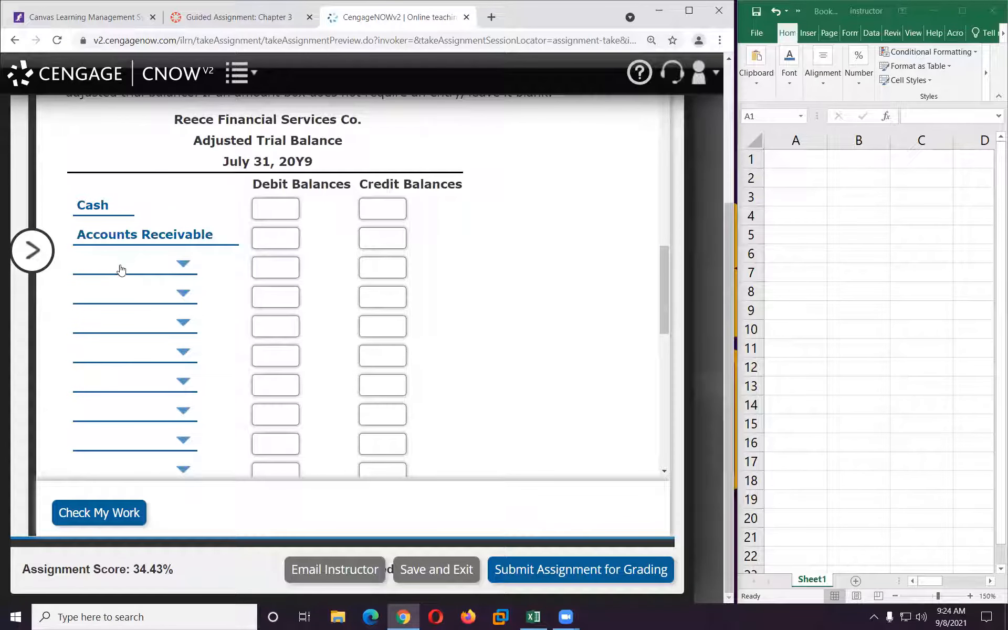
Step: Choose Prepaid Insurance and Supplies as the third and fourth accounts in the adjusted trial balance, following the unadjusted trial balance's order
click(122, 264)
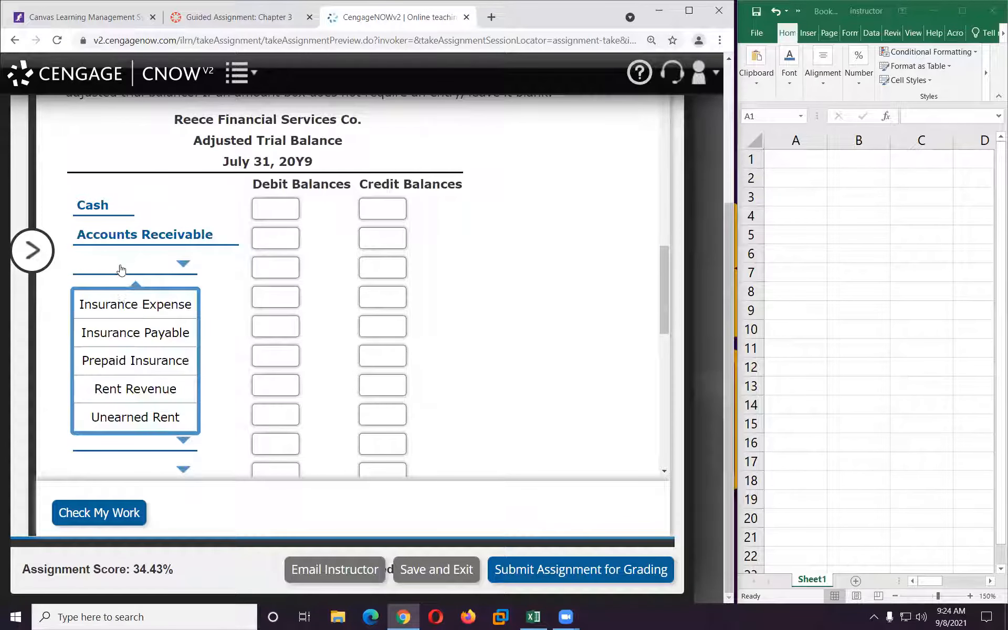
click(140, 363)
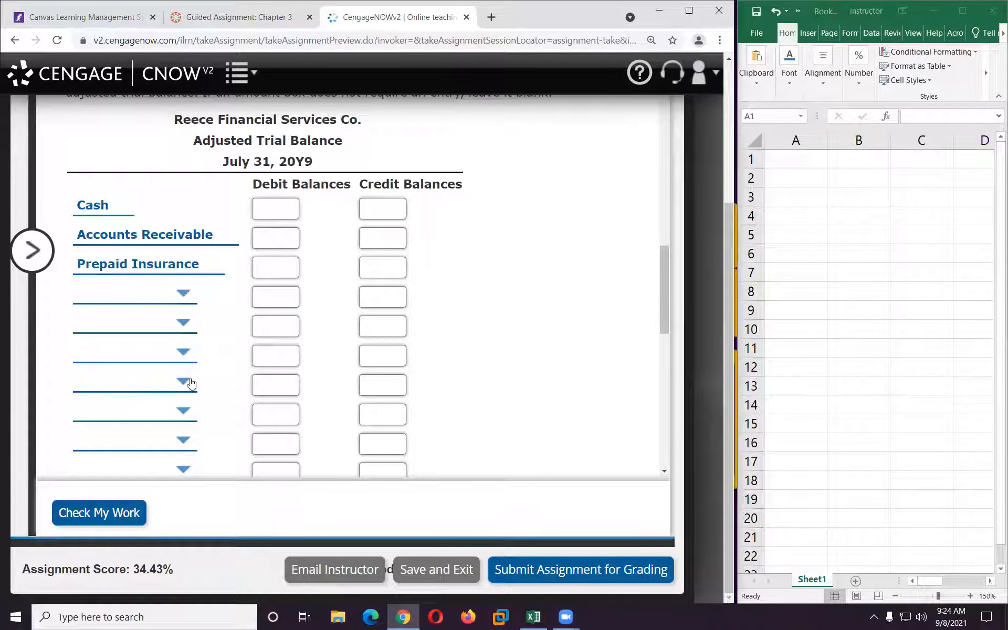
scroll(190, 368, up, 1)
scroll(190, 364, up, 20)
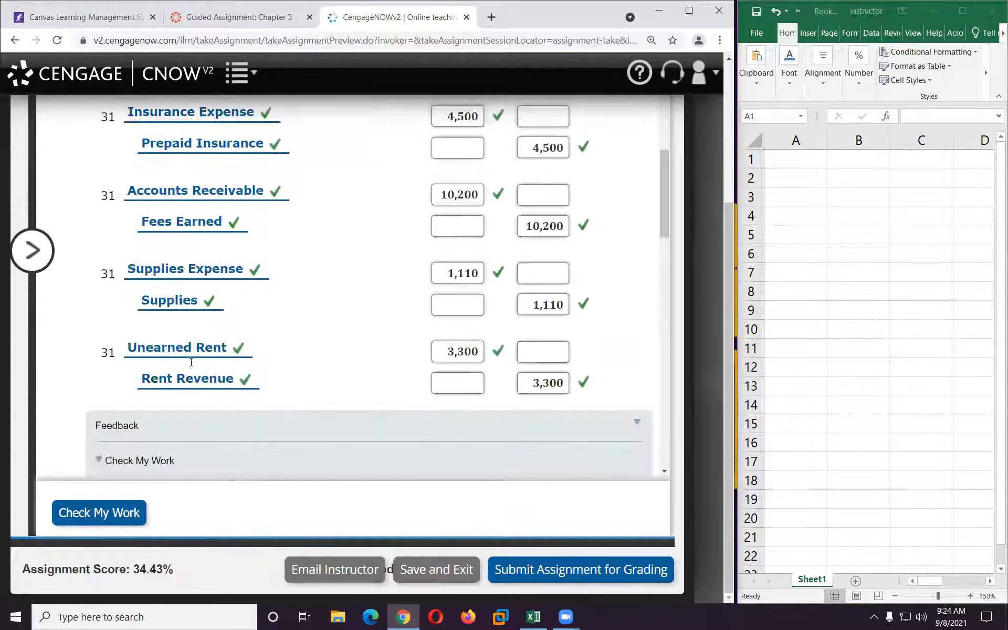
scroll(191, 365, up, 3)
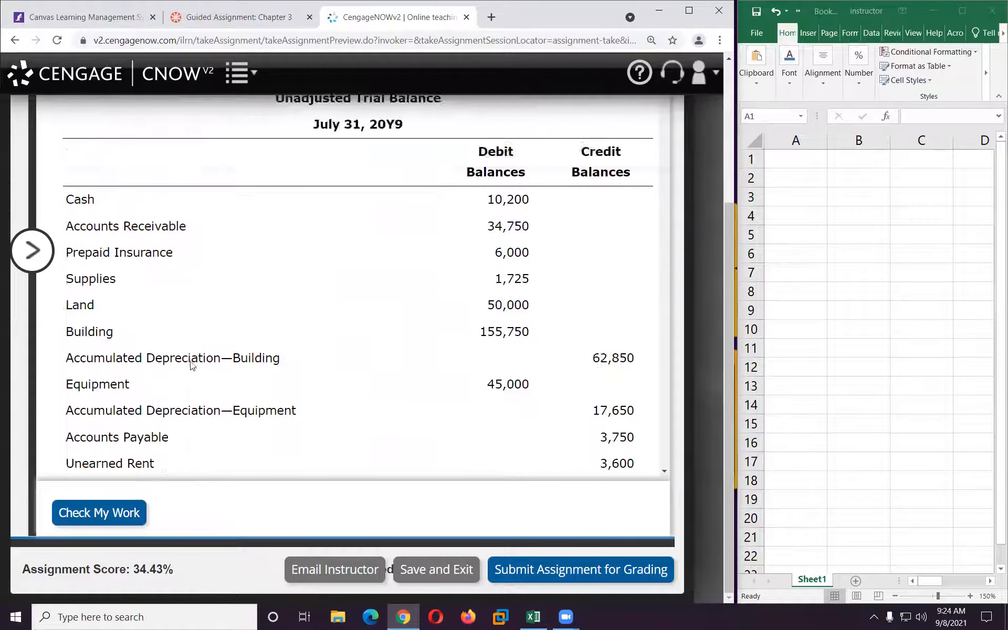
scroll(157, 315, down, 1)
scroll(113, 294, down, 18)
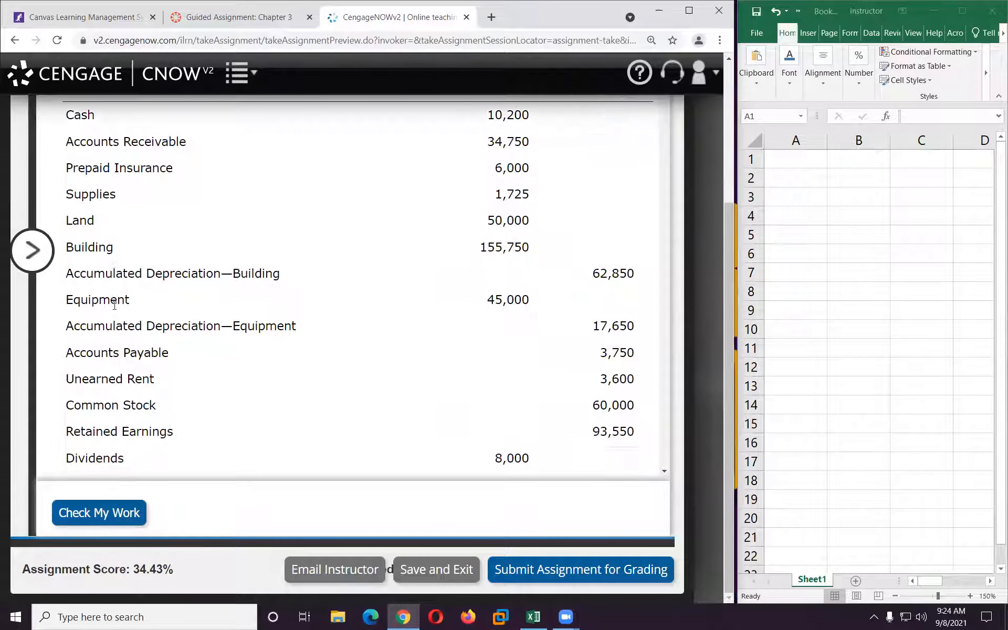
scroll(121, 311, down, 5)
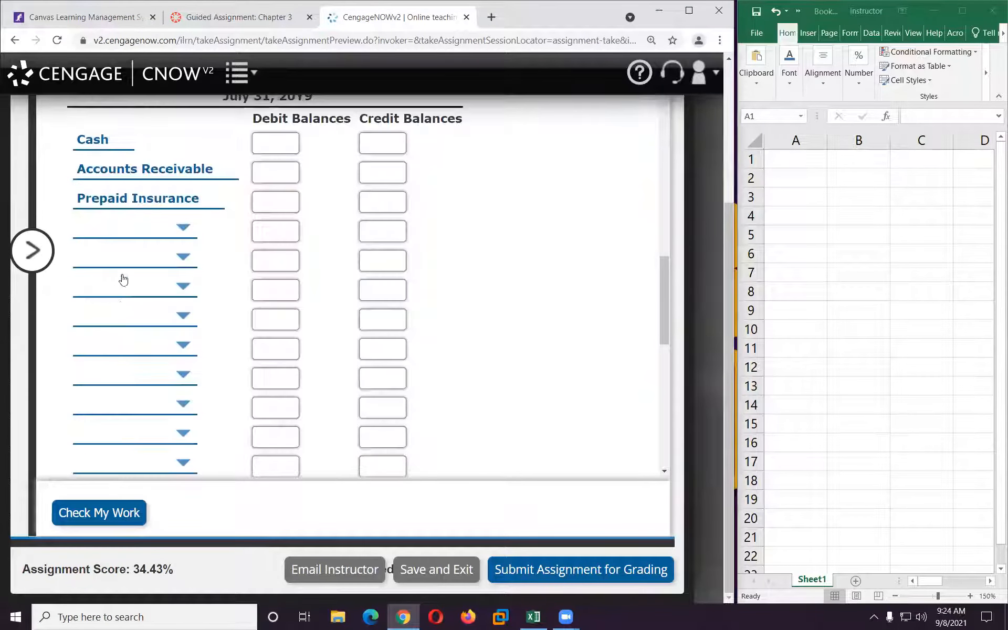
click(126, 227)
click(138, 298)
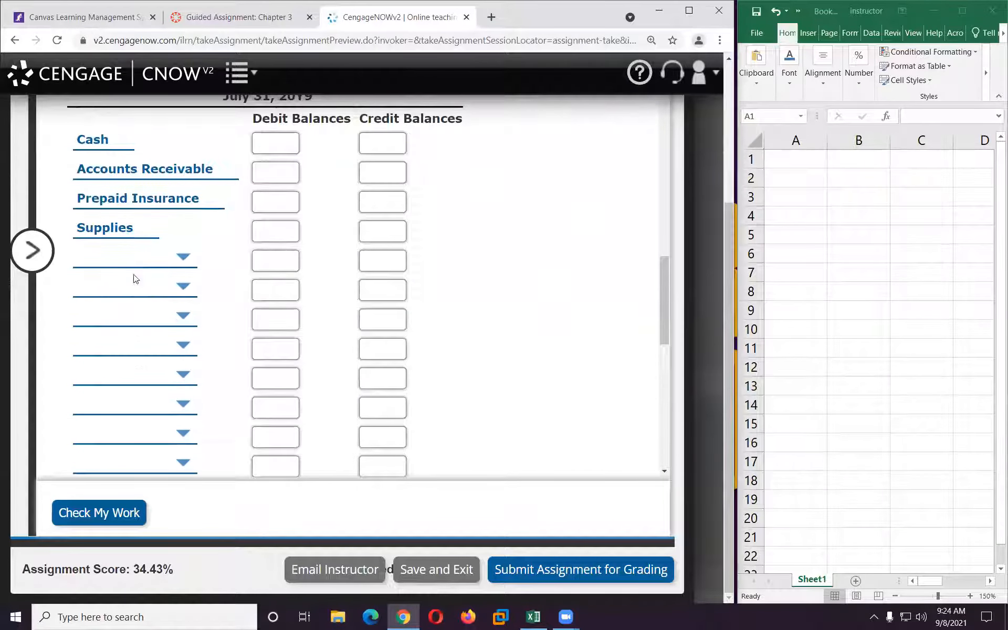
Step: Choose Land and Building as the fifth and sixth accounts in the adjusted trial balance
click(131, 261)
click(137, 326)
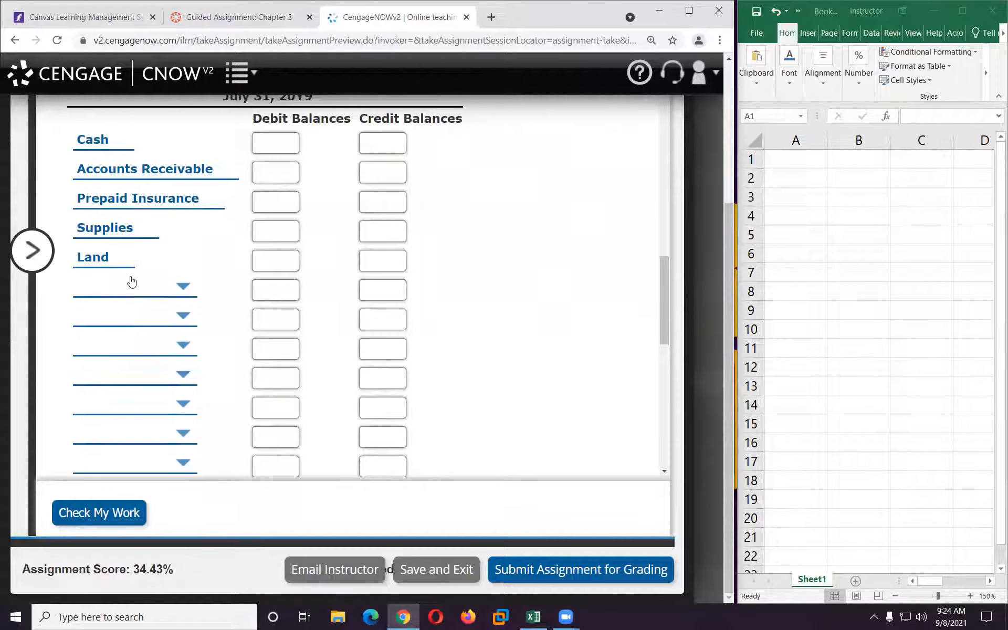
click(130, 287)
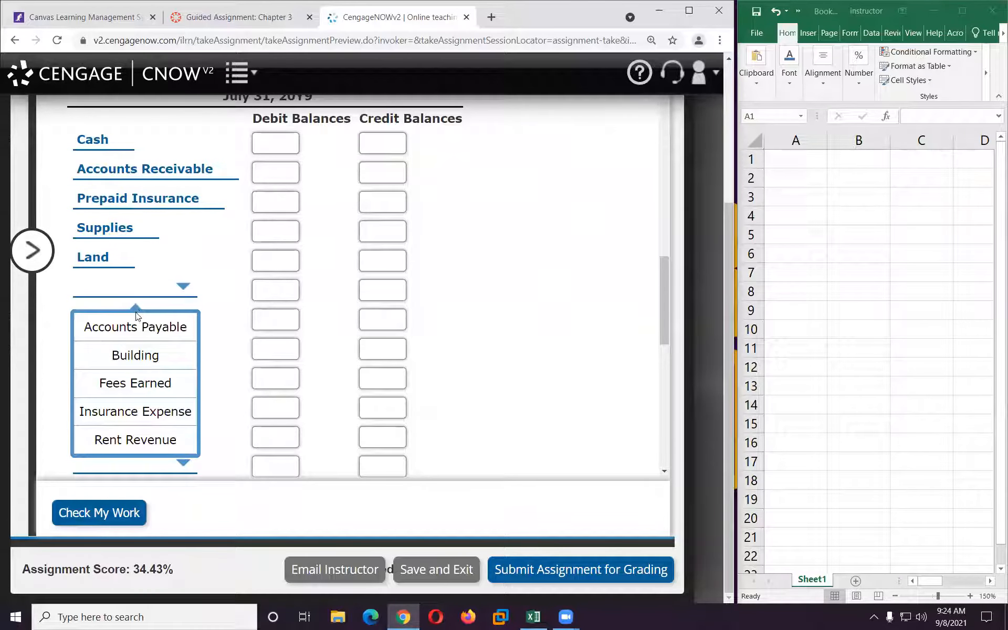
click(134, 352)
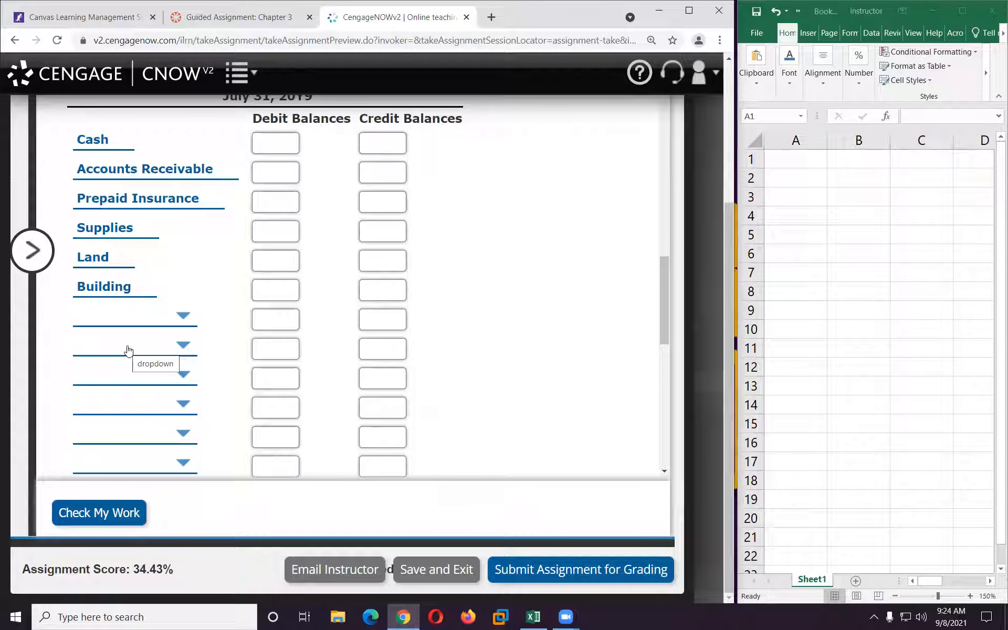
Step: Fill the seventh to ninth account lines of the adjusted trial balance with Accumulated Depreciation-Building, Equipment and Accumulated Depreciation-Equipment
scroll(128, 350, up, 15)
scroll(127, 345, up, 15)
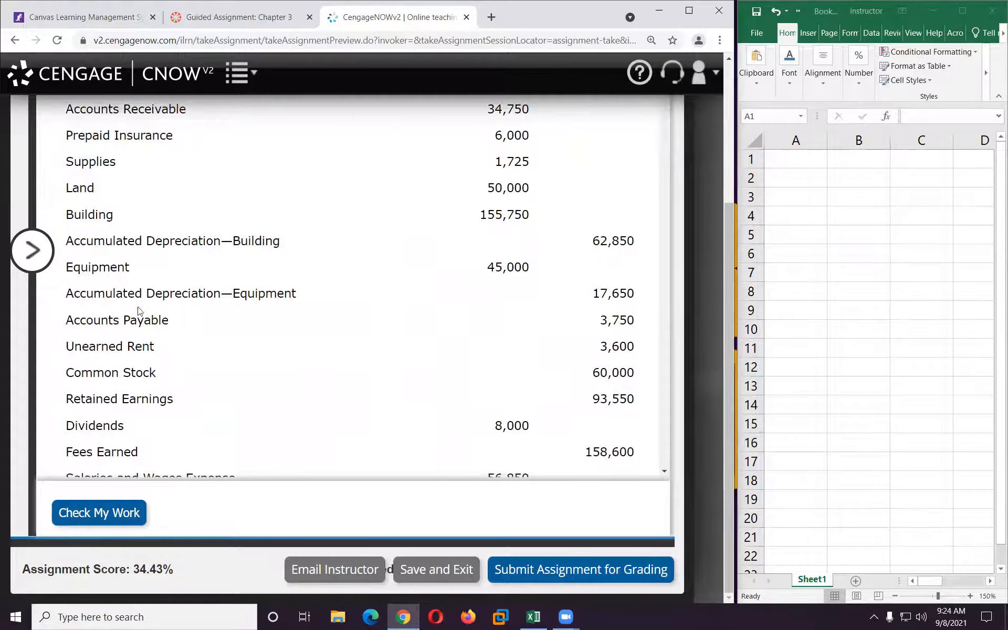
scroll(139, 311, down, 20)
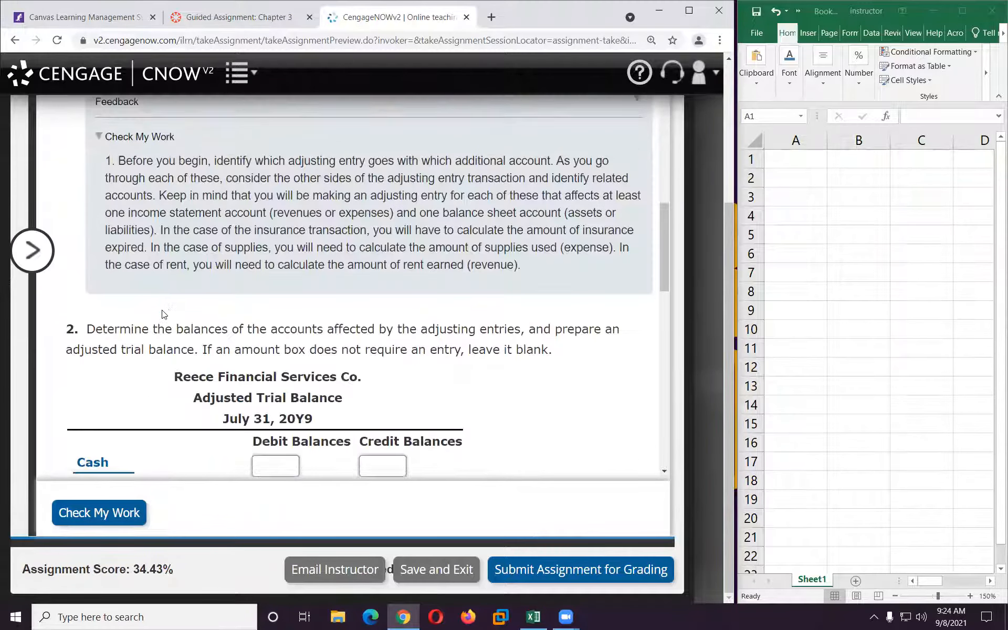
scroll(164, 314, down, 6)
click(118, 320)
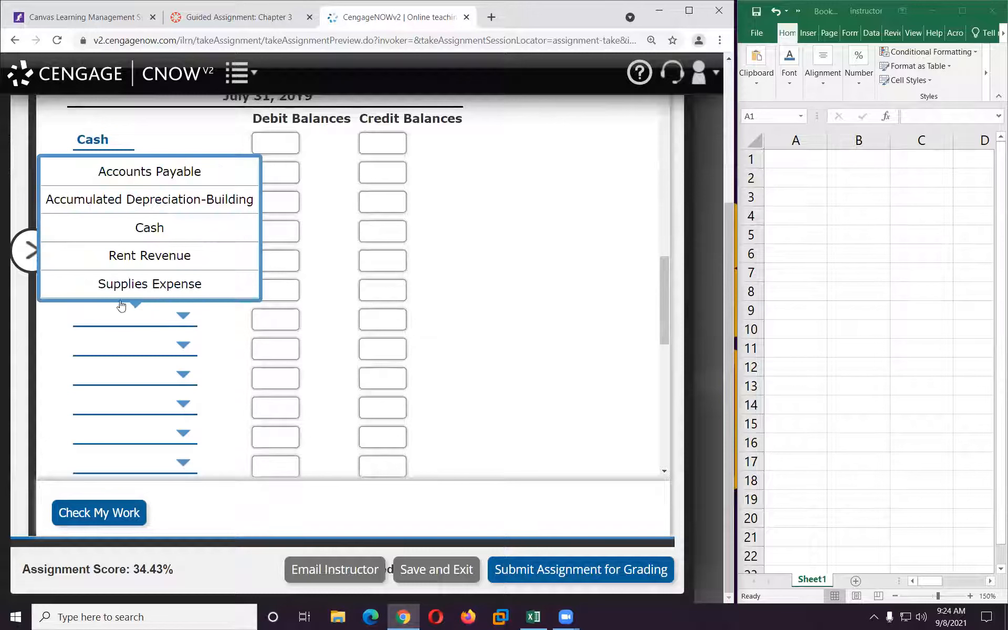
click(139, 200)
click(118, 351)
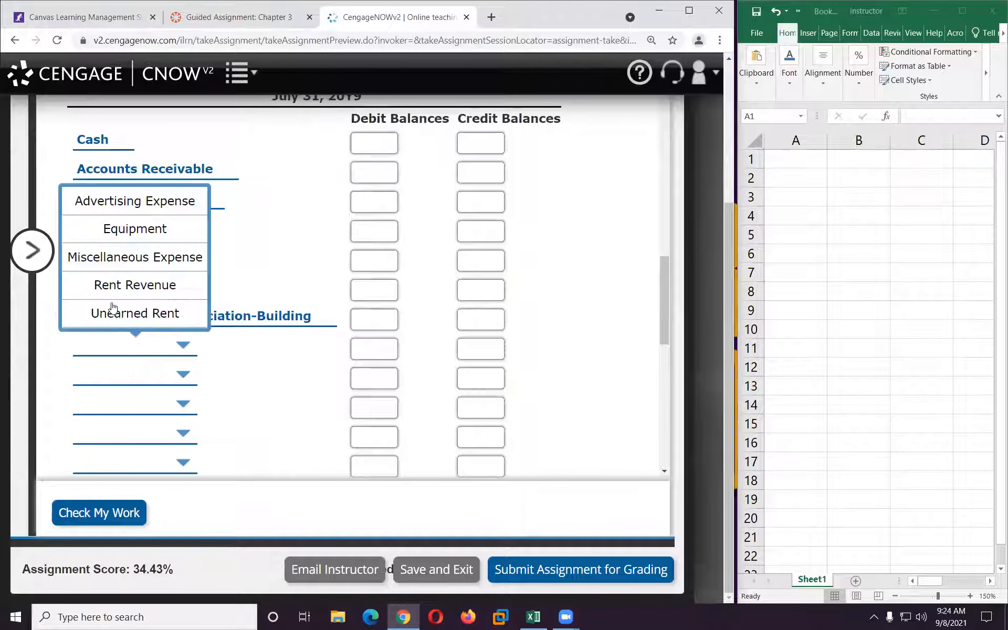
click(120, 230)
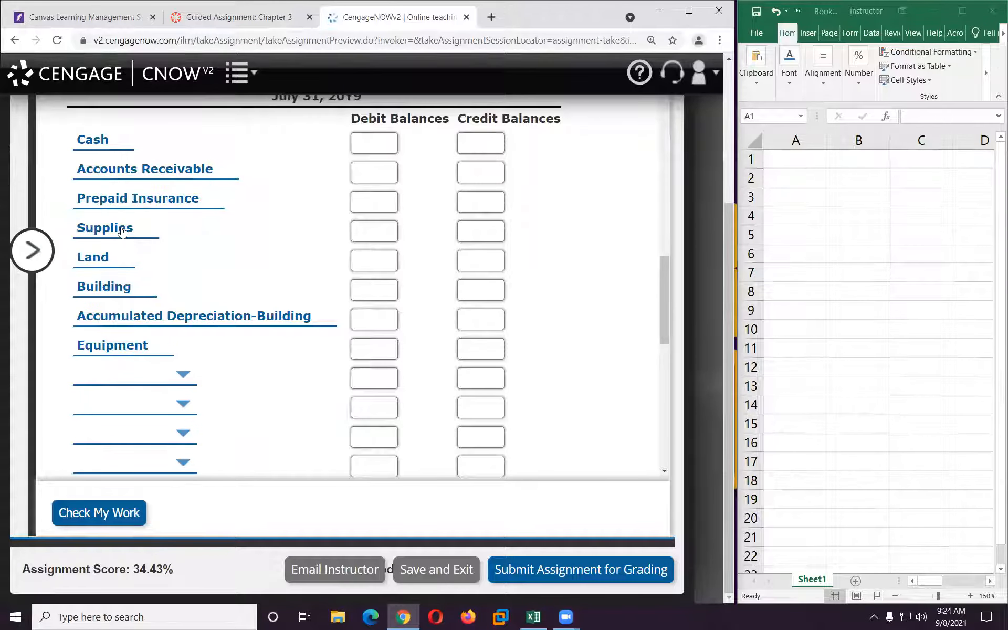
click(116, 380)
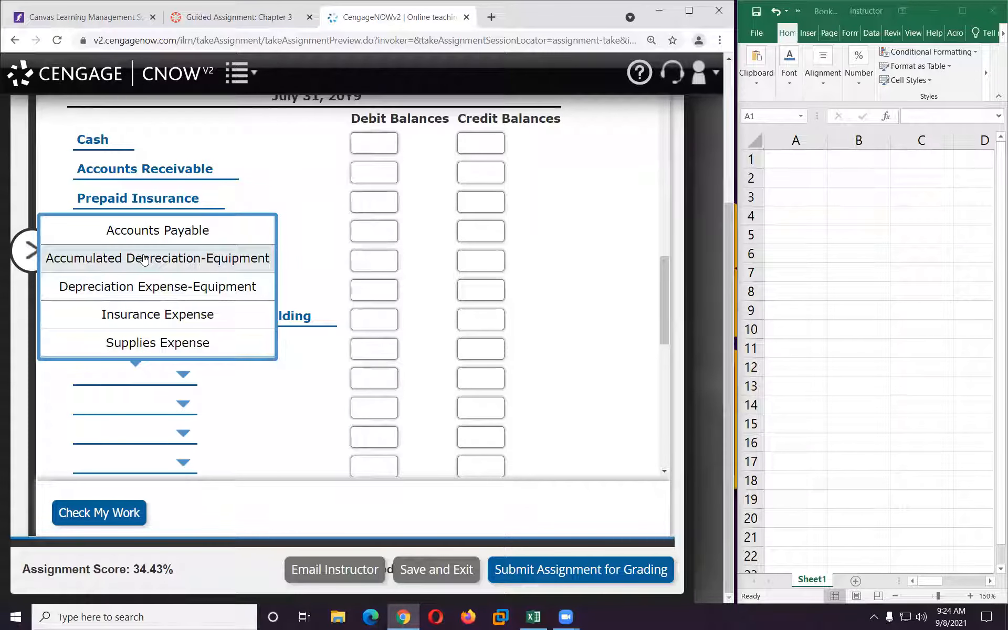
click(143, 259)
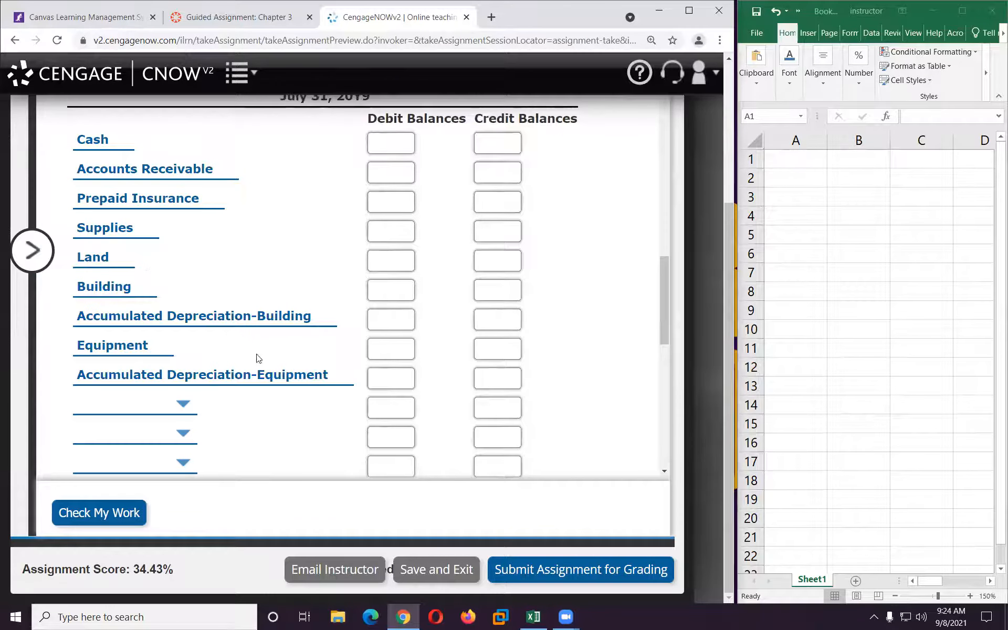
Step: Examine the remaining accounts in the unadjusted trial balance and the accounts used in the seven July 31 adjusting entries
scroll(277, 397, up, 15)
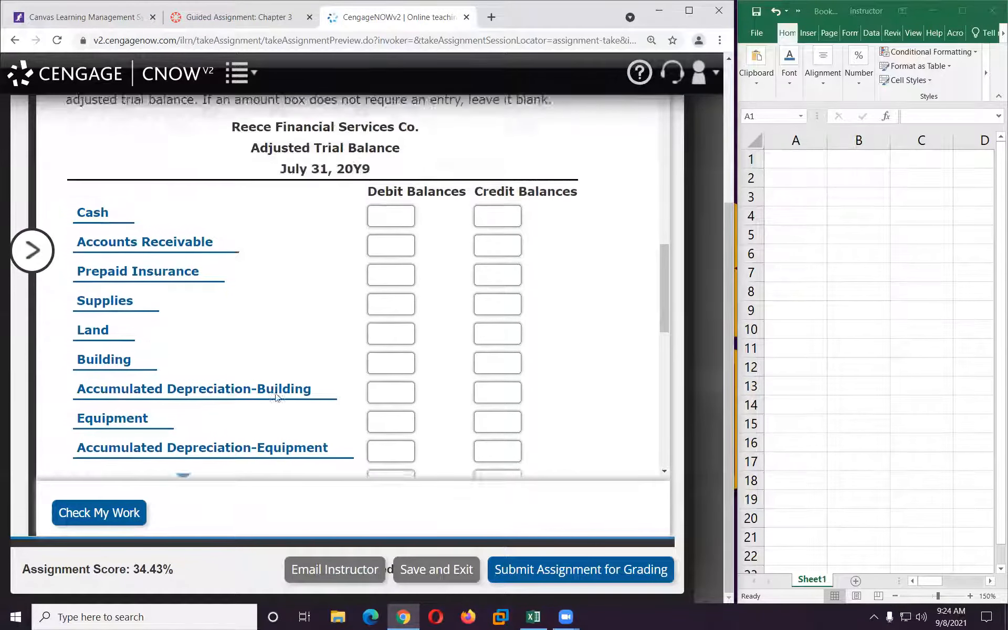
scroll(277, 397, up, 7)
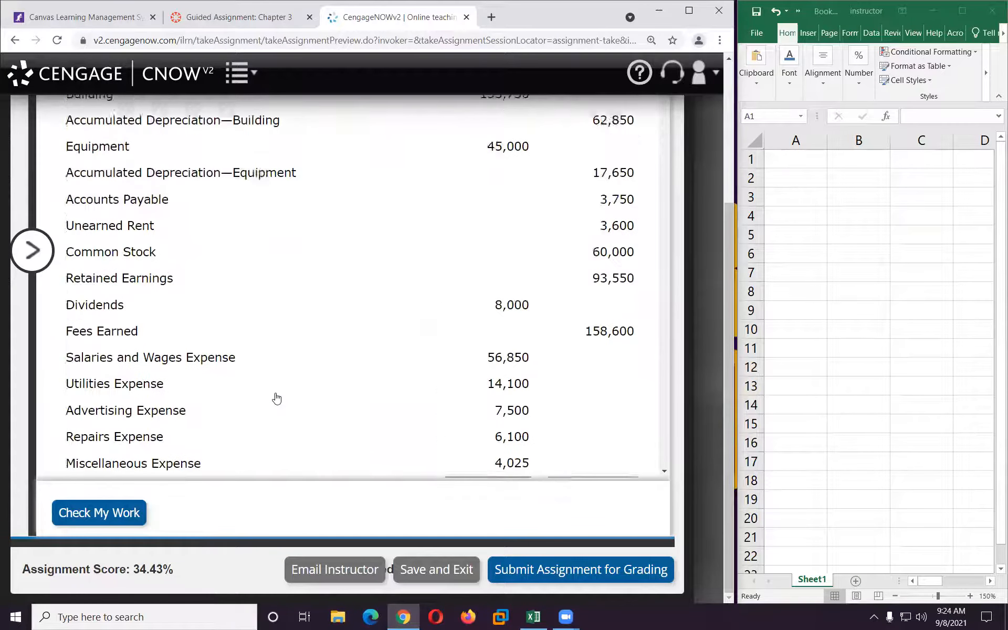
scroll(277, 397, down, 10)
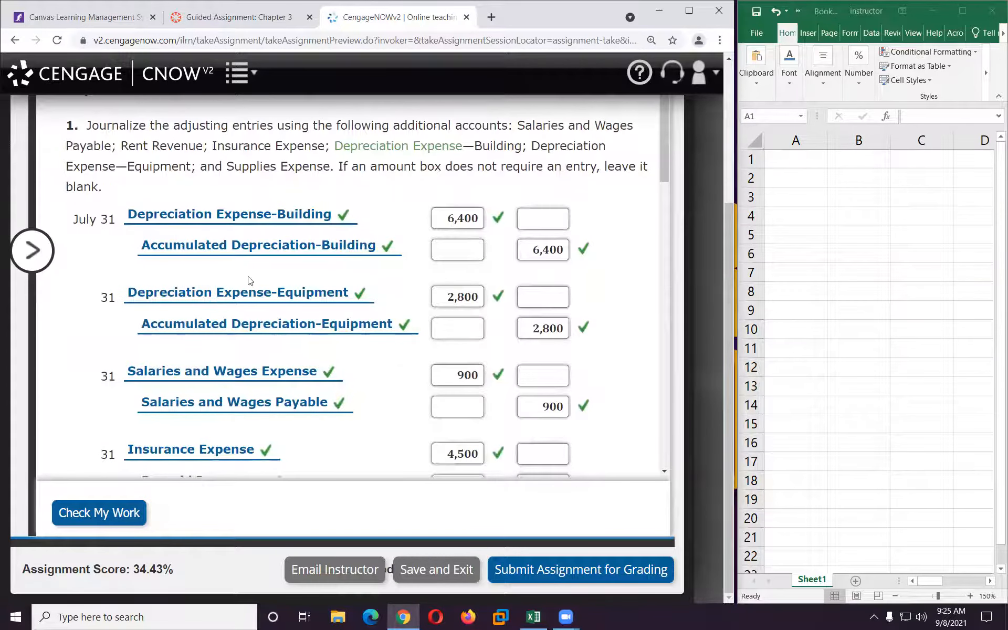
scroll(211, 216, down, 1)
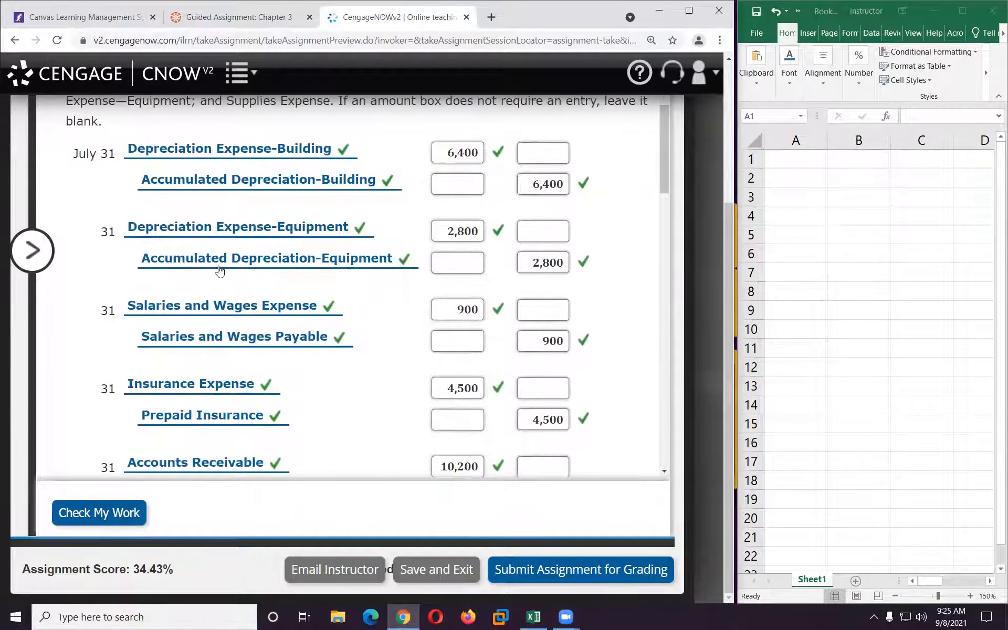
scroll(225, 289, down, 2)
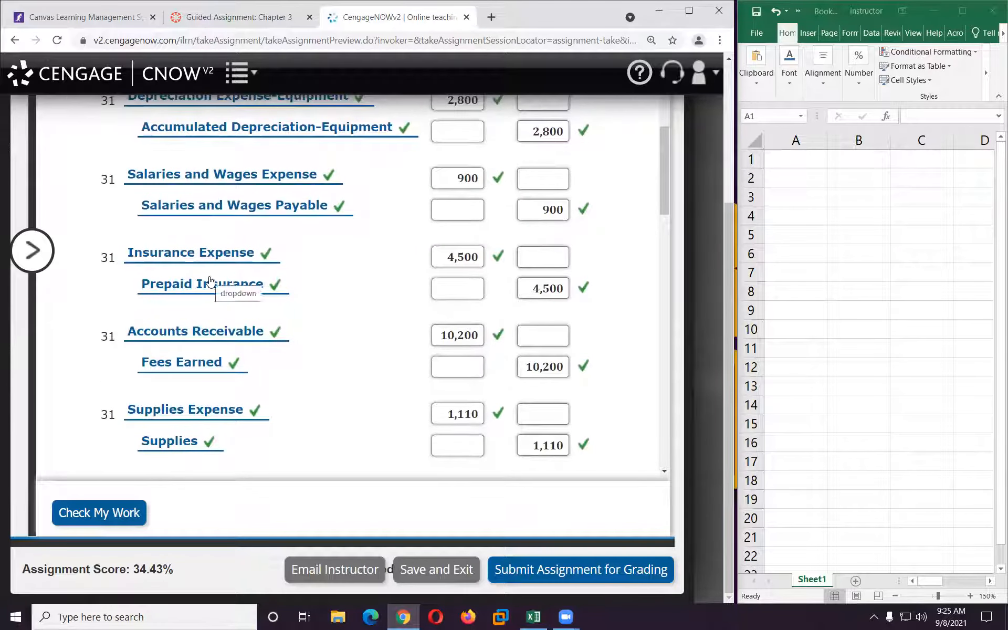
scroll(224, 290, down, 1)
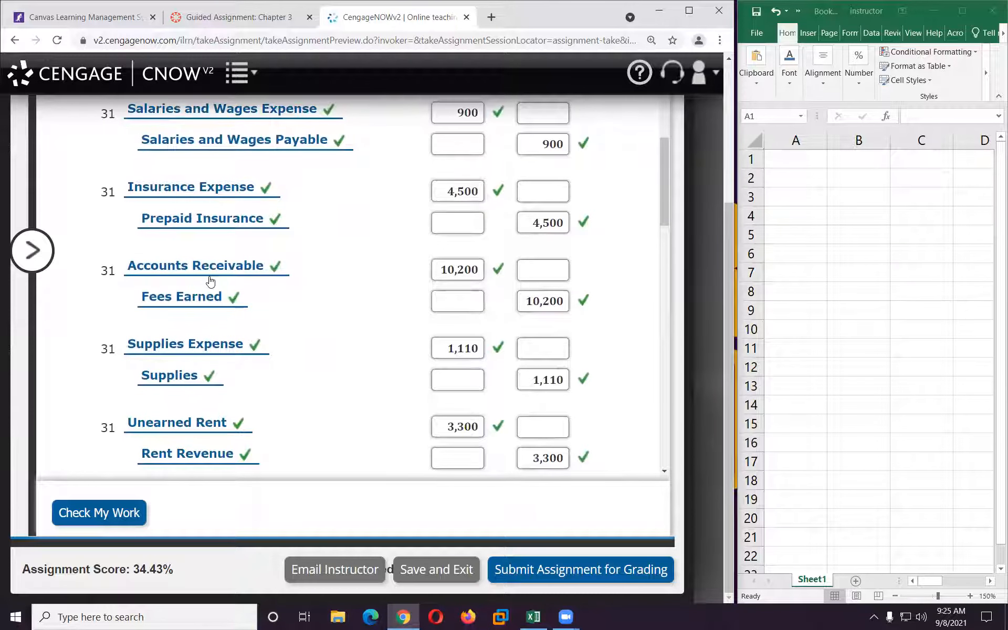
scroll(211, 282, down, 1)
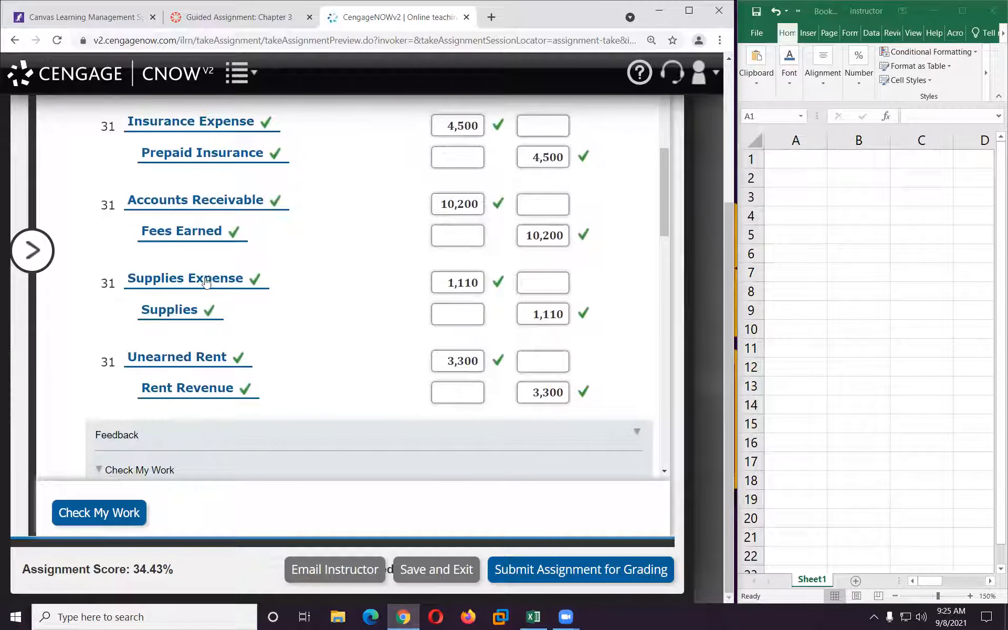
scroll(209, 280, down, 11)
scroll(205, 284, up, 1)
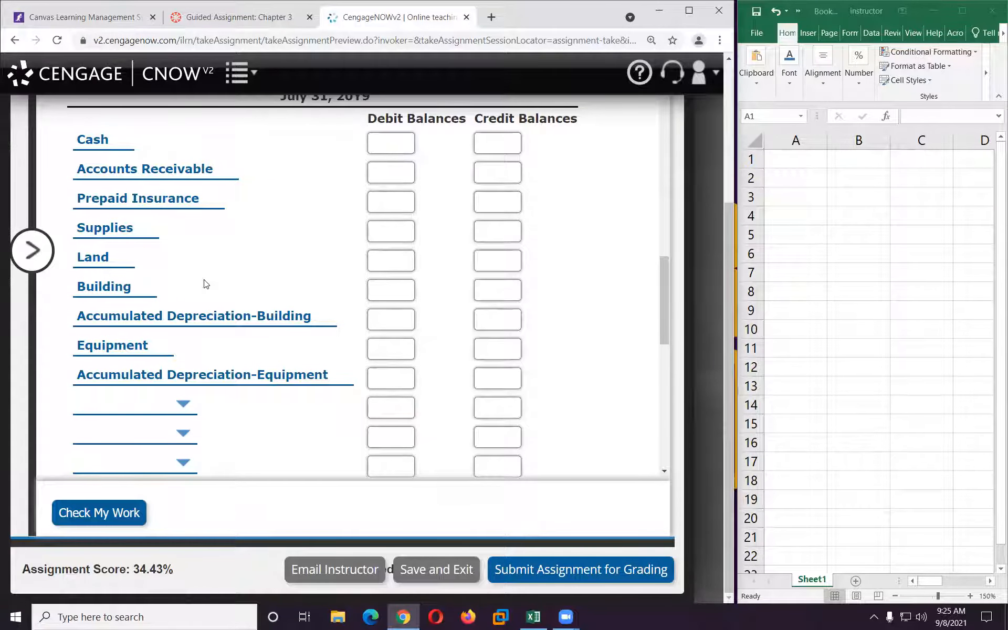
Step: Choose Accounts Payable and Unearned Rent as the tenth and eleventh accounts in the adjusted trial balance, following the unadjusted trial balance's order
scroll(247, 231, up, 15)
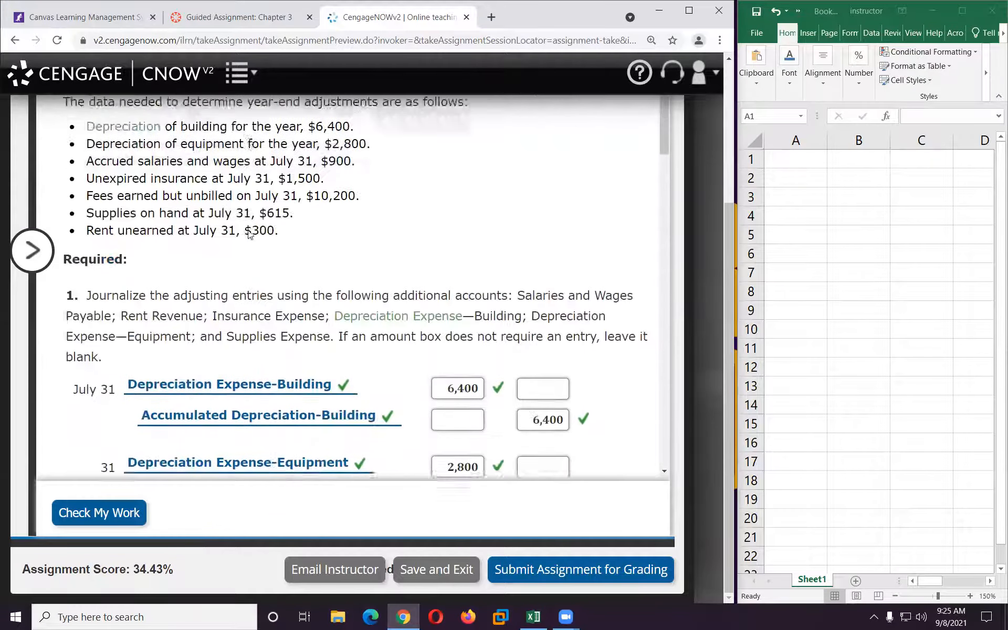
scroll(248, 233, up, 10)
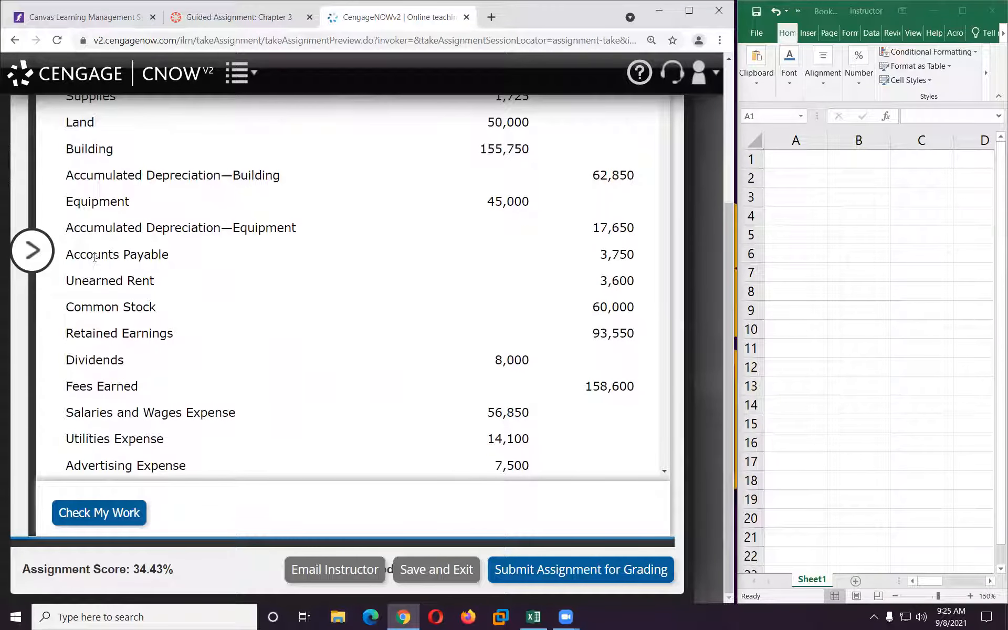
scroll(164, 288, down, 6)
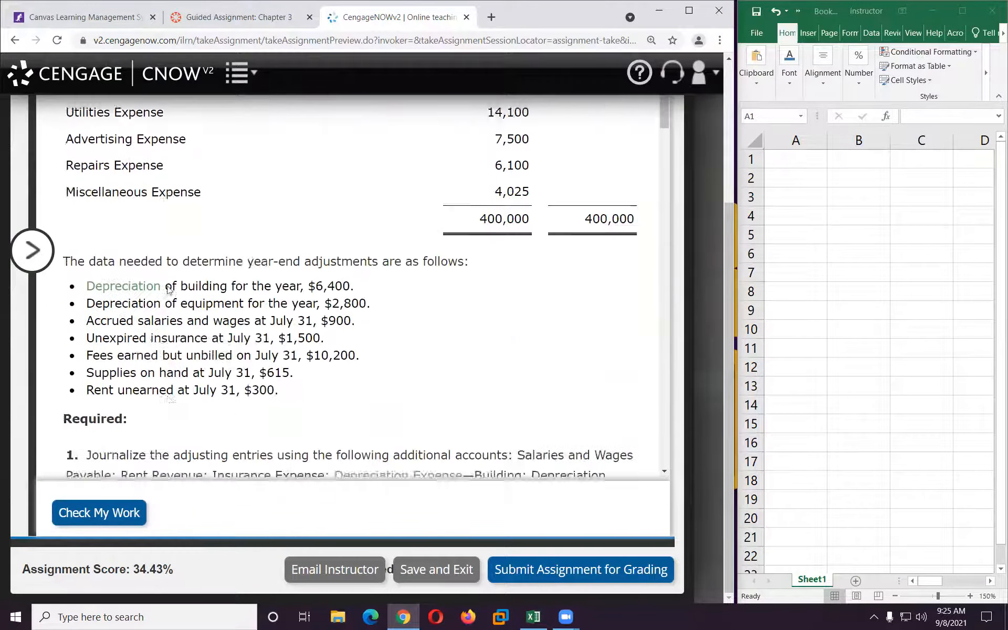
scroll(169, 290, down, 20)
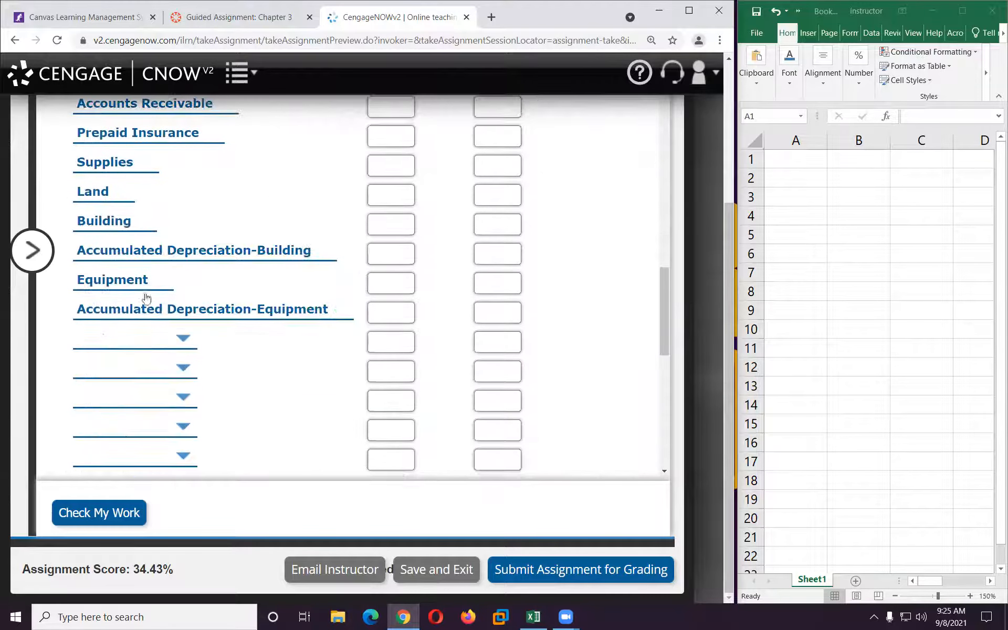
click(124, 347)
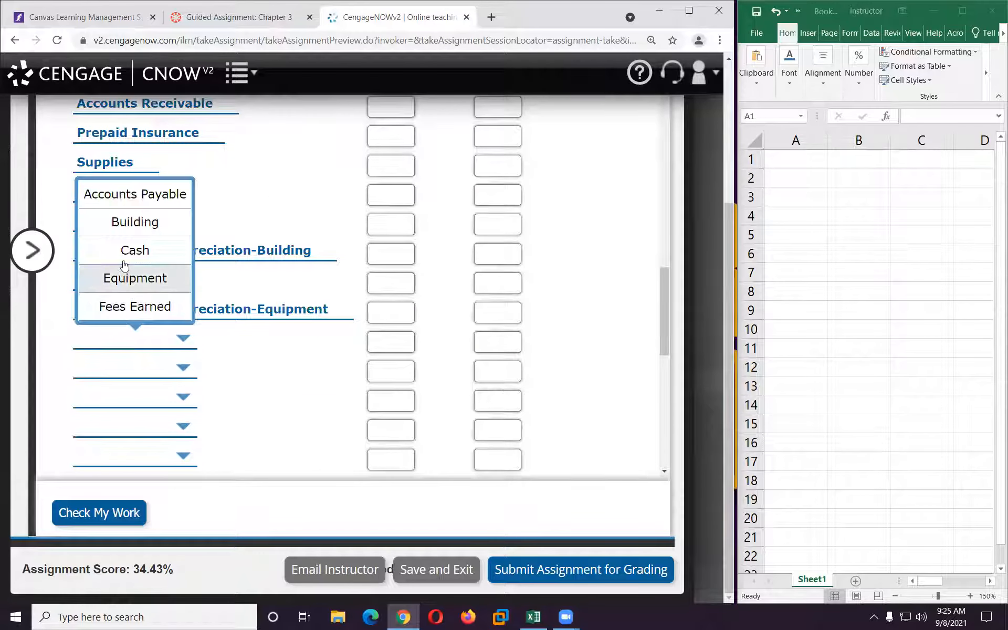
click(134, 201)
click(139, 370)
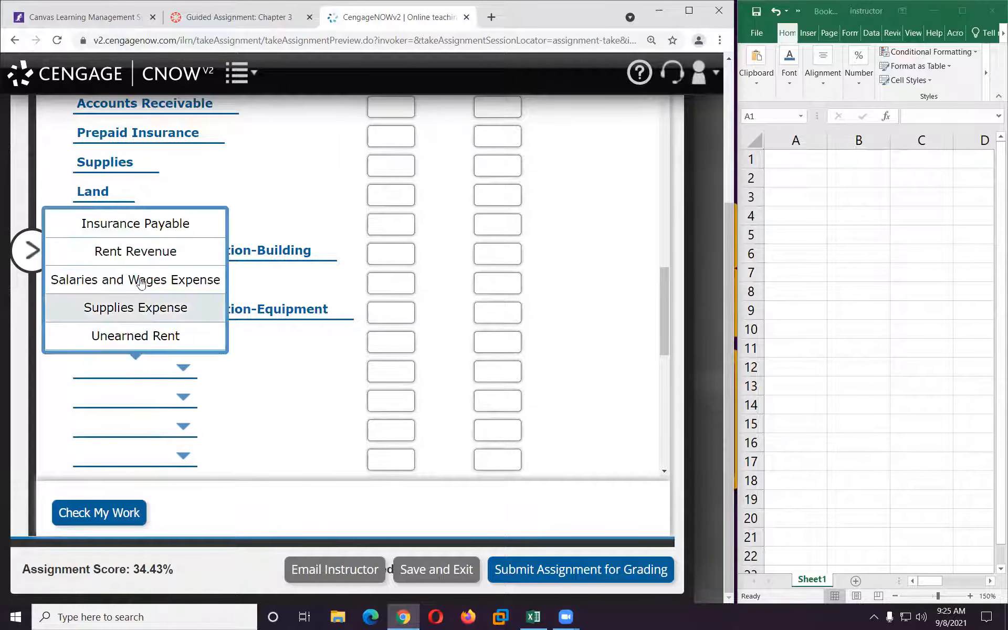
click(153, 339)
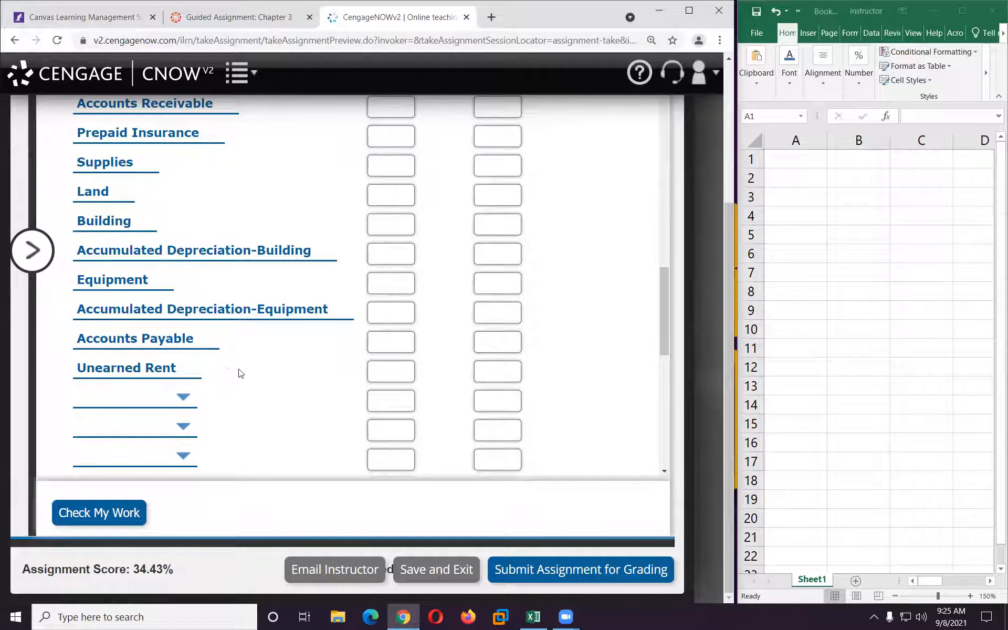
Step: Choose Salaries and Wages Payable from the adjusting entries as the twelfth account in the adjusted trial balance
scroll(241, 373, up, 15)
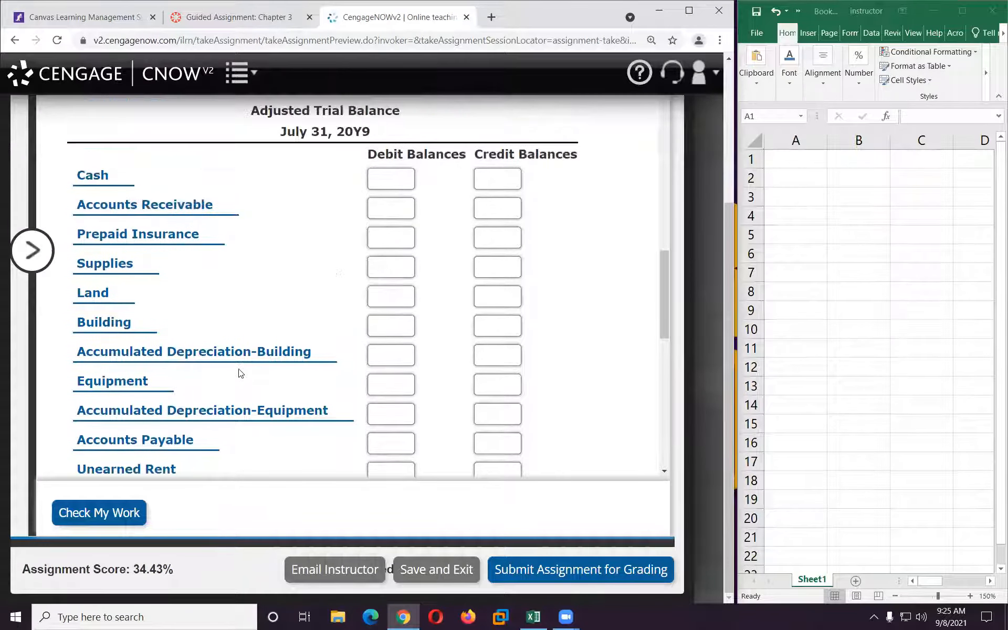
scroll(241, 373, up, 5)
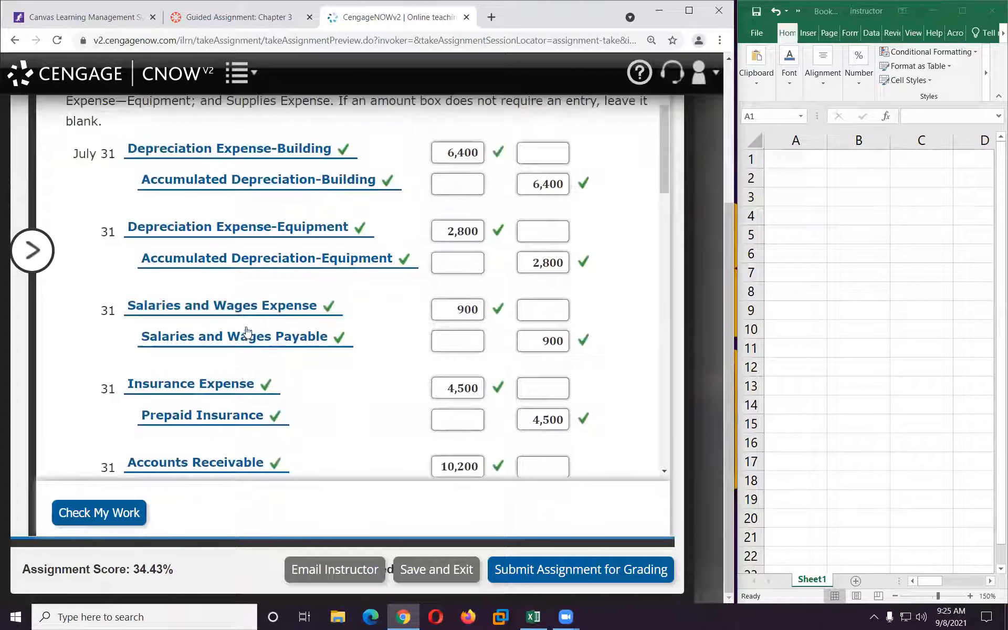
scroll(245, 331, down, 2)
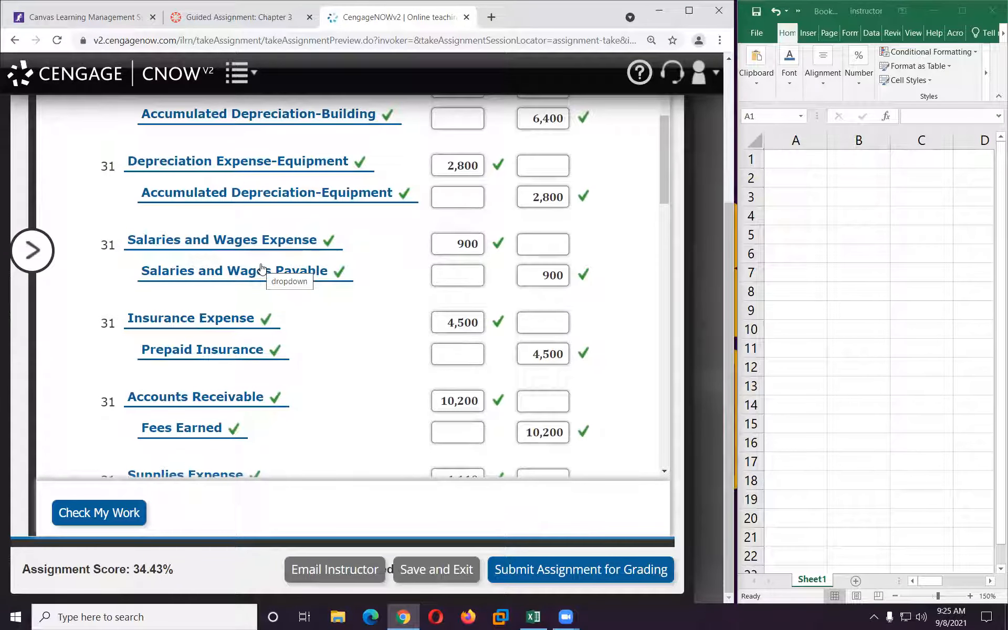
scroll(249, 270, down, 20)
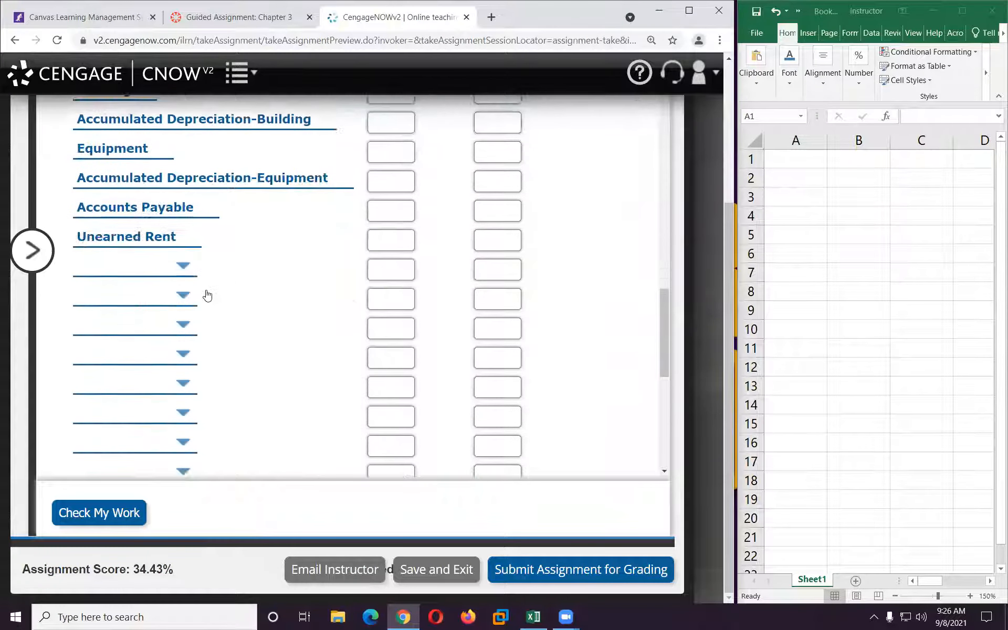
click(139, 270)
click(143, 420)
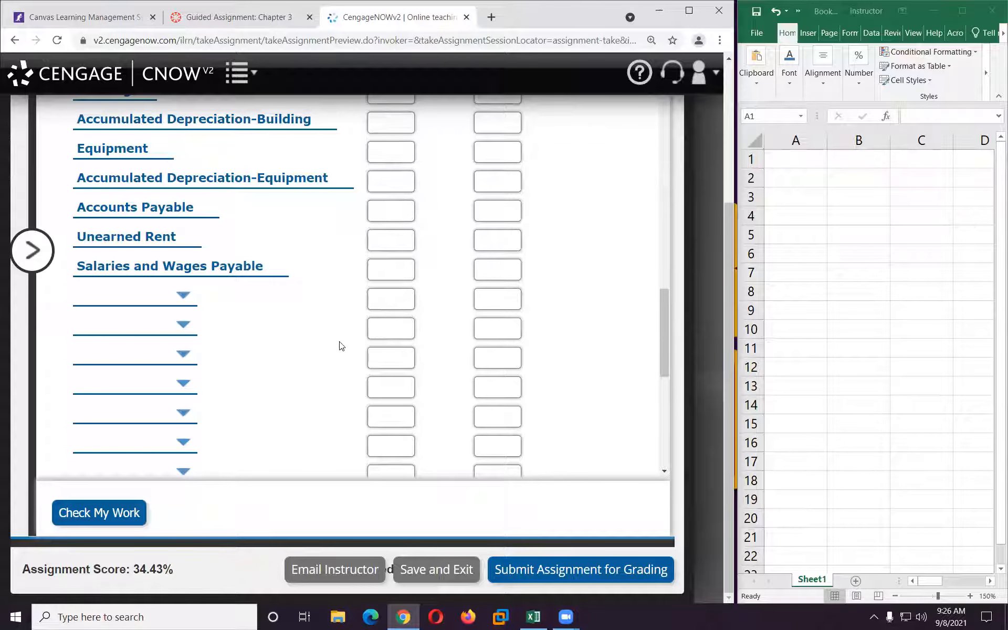
Step: Fill the thirteenth to fifteenth account lines of the adjusted trial balance with Common Stock, Retained Earnings and Dividends, following the unadjusted trial balance
scroll(342, 345, up, 15)
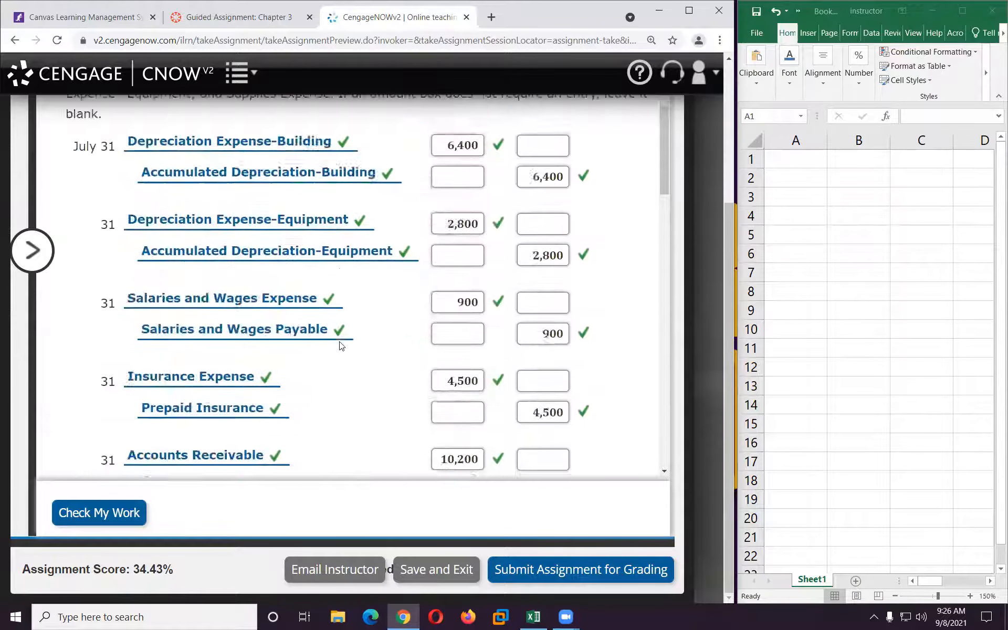
scroll(341, 346, up, 15)
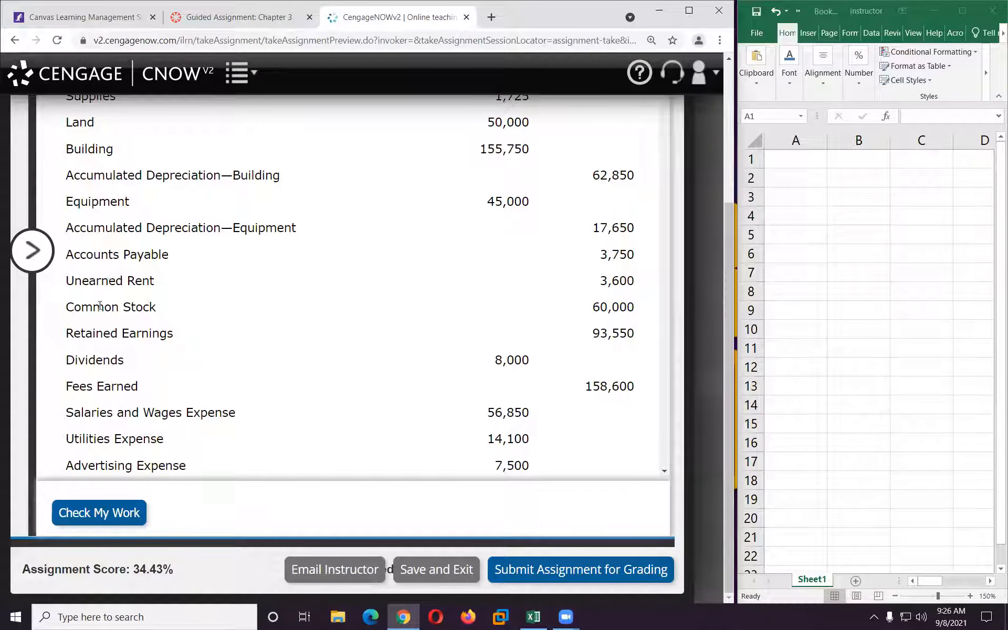
scroll(92, 322, down, 3)
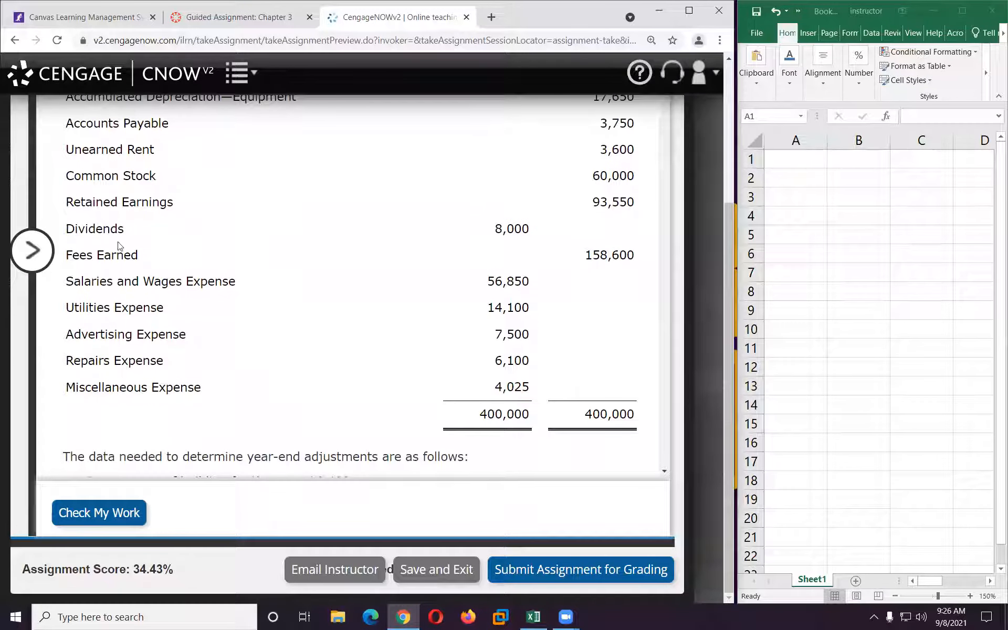
scroll(193, 245, down, 10)
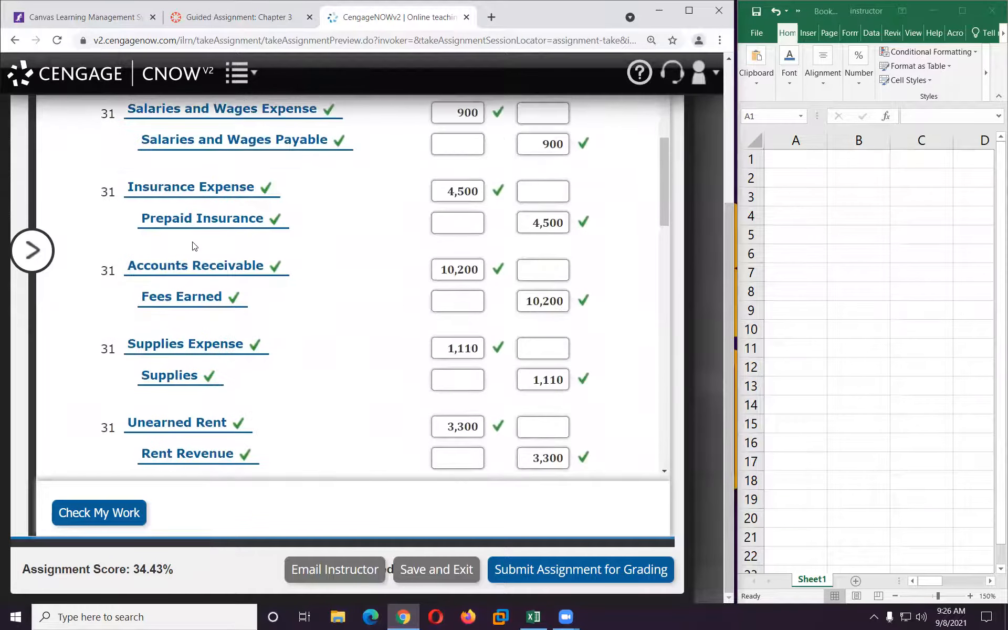
scroll(193, 244, down, 15)
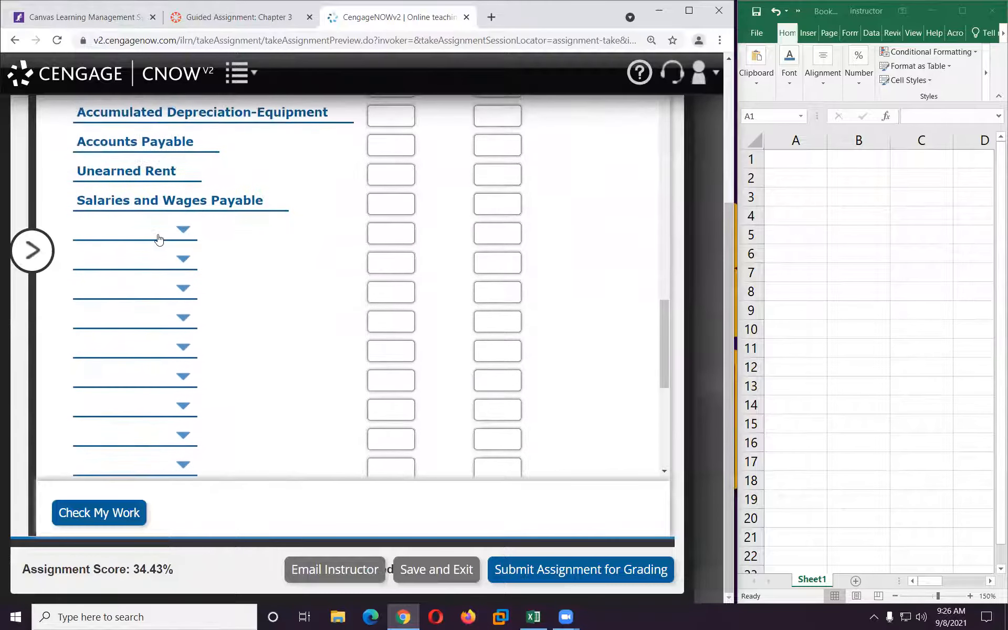
click(158, 239)
click(147, 296)
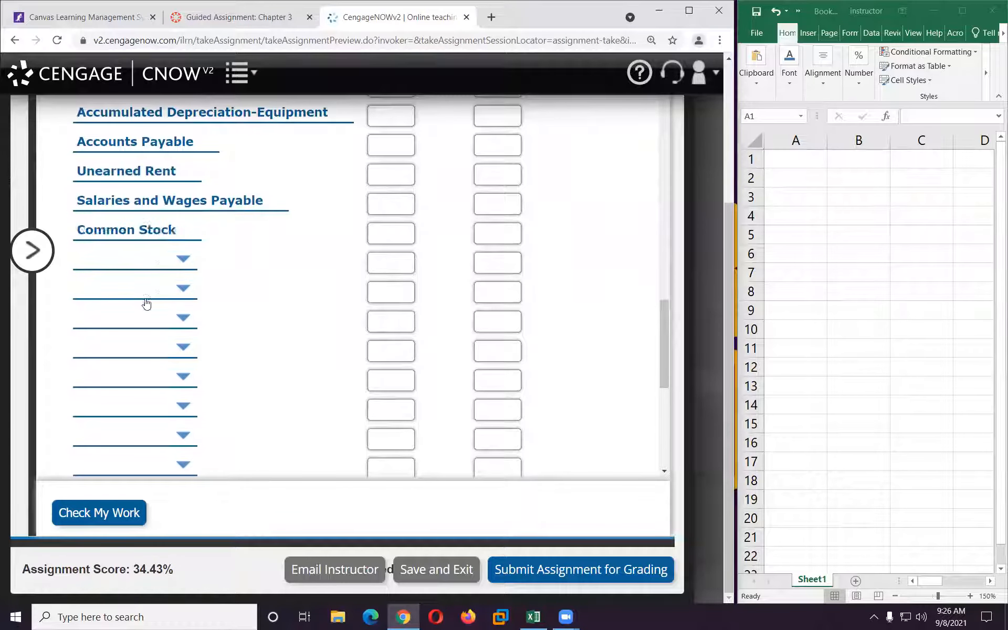
click(138, 263)
click(145, 354)
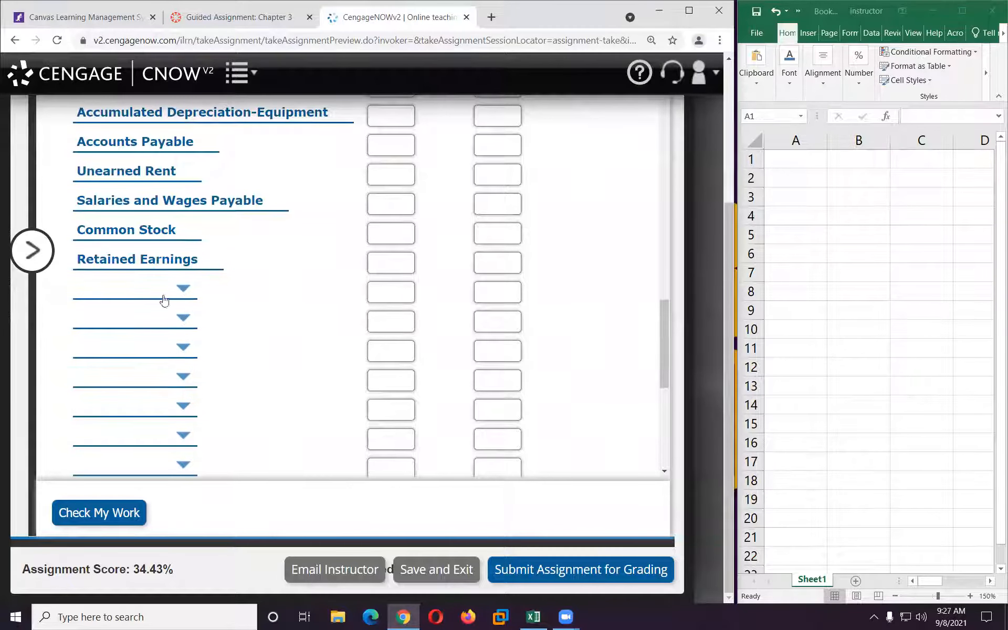
click(153, 292)
click(152, 356)
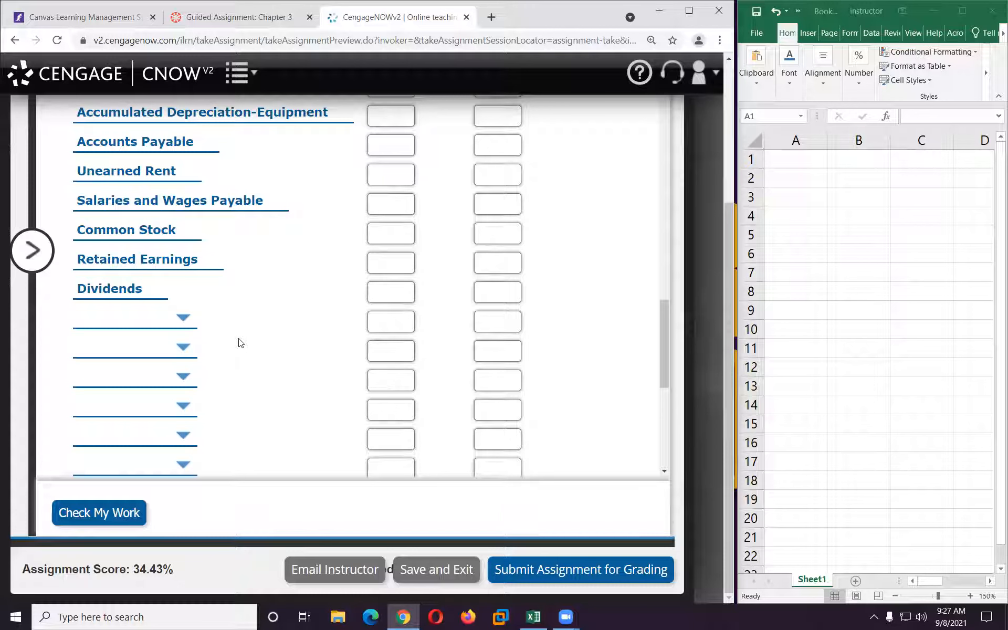
Step: Check the account order in the unadjusted trial balance and choose Fees Earned as the sixteenth account in the adjusted trial balance
scroll(282, 324, up, 10)
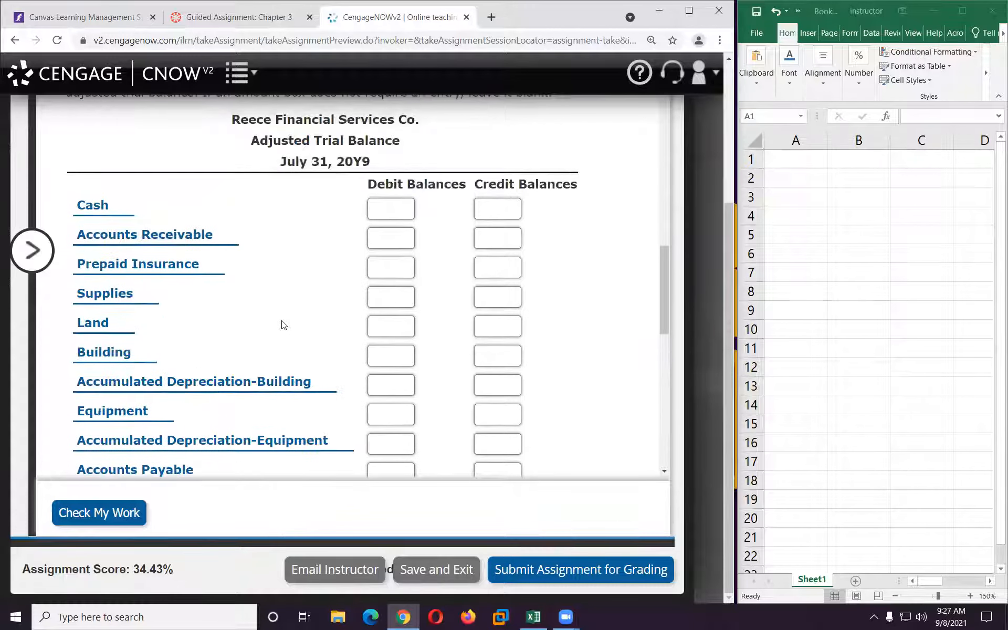
scroll(282, 324, up, 1)
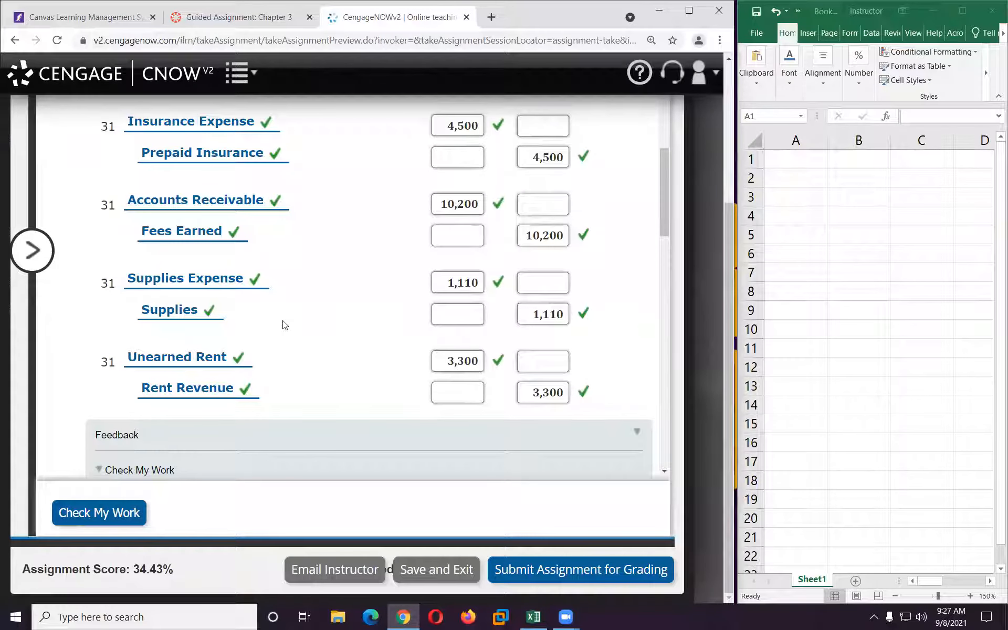
scroll(313, 349, down, 15)
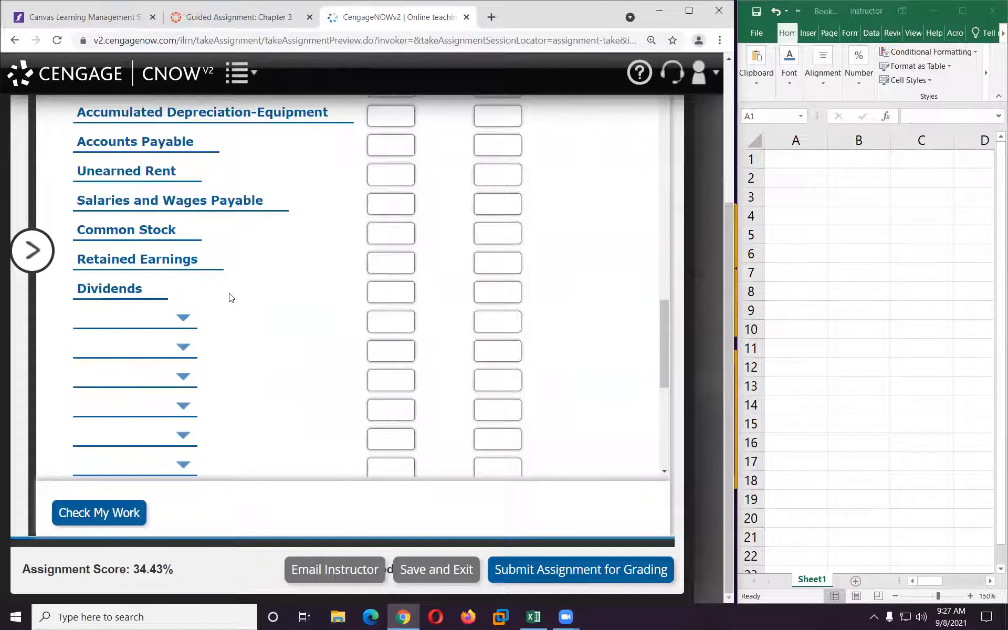
scroll(231, 298, up, 10)
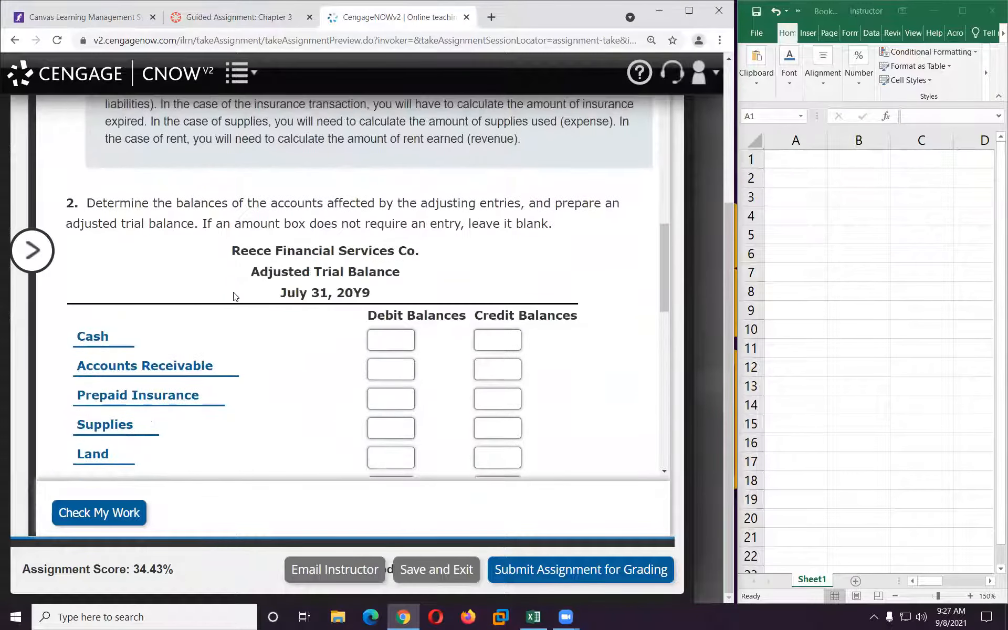
scroll(233, 292, up, 20)
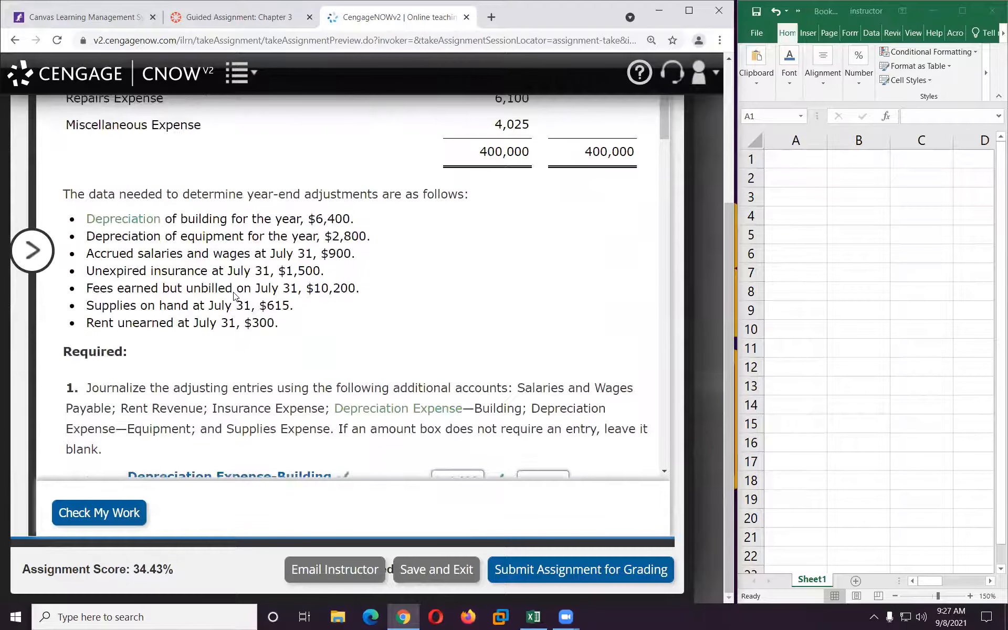
scroll(234, 292, up, 3)
scroll(233, 297, down, 3)
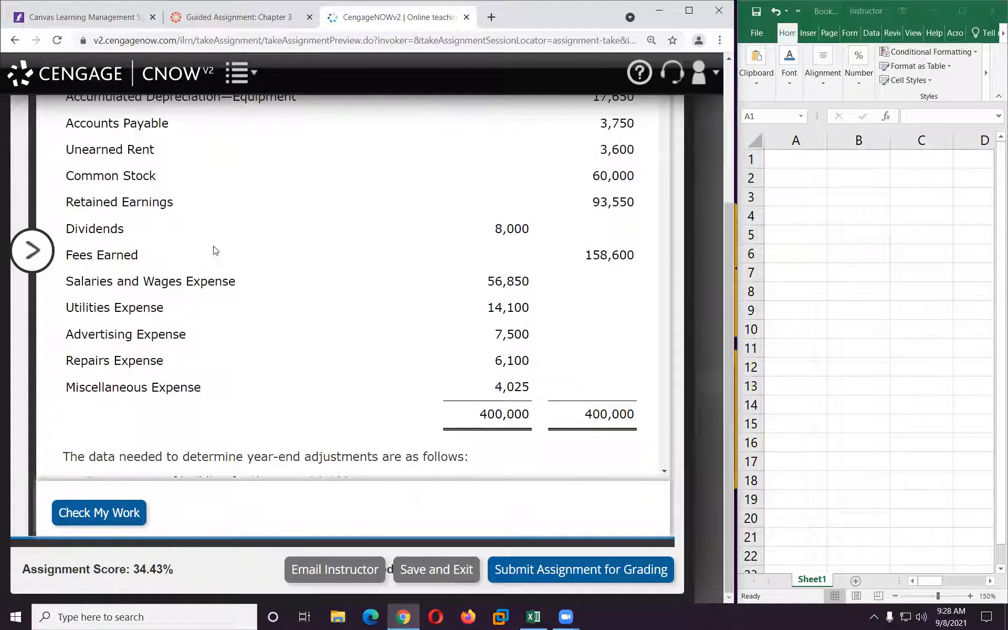
scroll(214, 250, down, 20)
scroll(214, 249, down, 4)
click(135, 322)
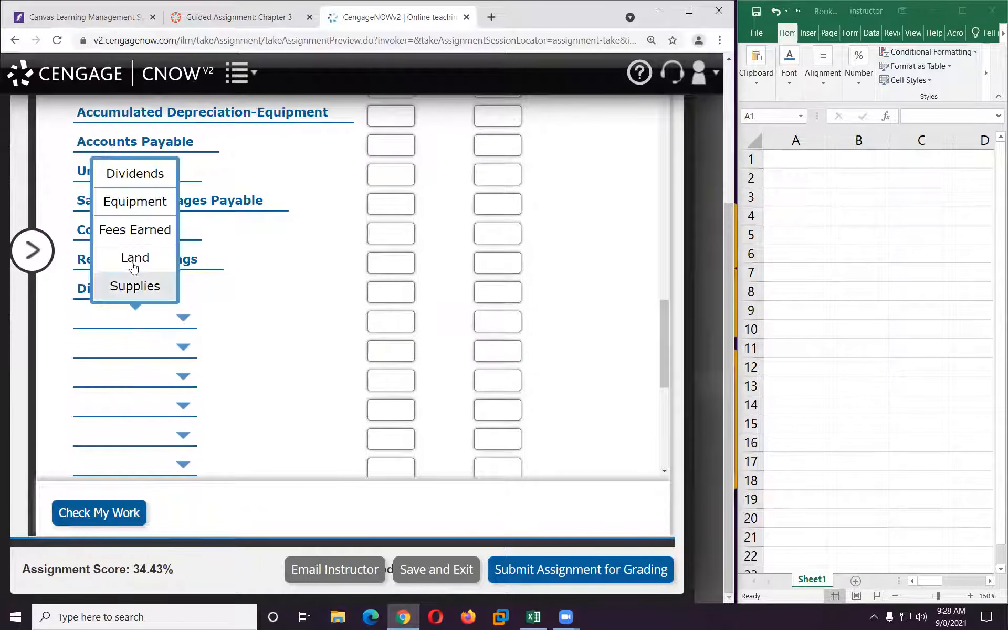
click(135, 229)
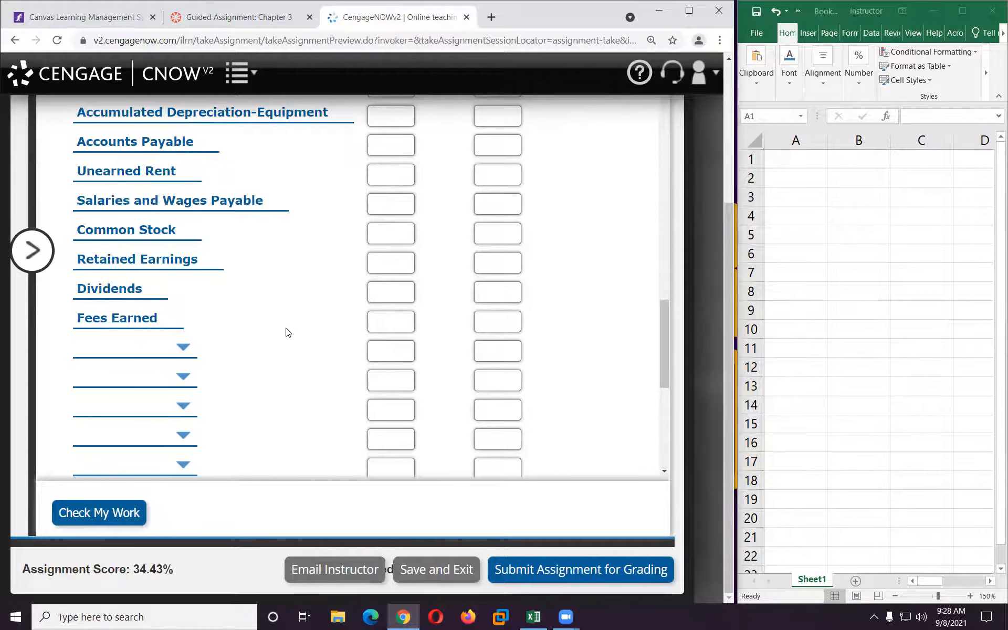
Step: Choose Rent Revenue from the unearned rent adjusting entry as the seventeenth account in the adjusted trial balance
scroll(288, 332, up, 15)
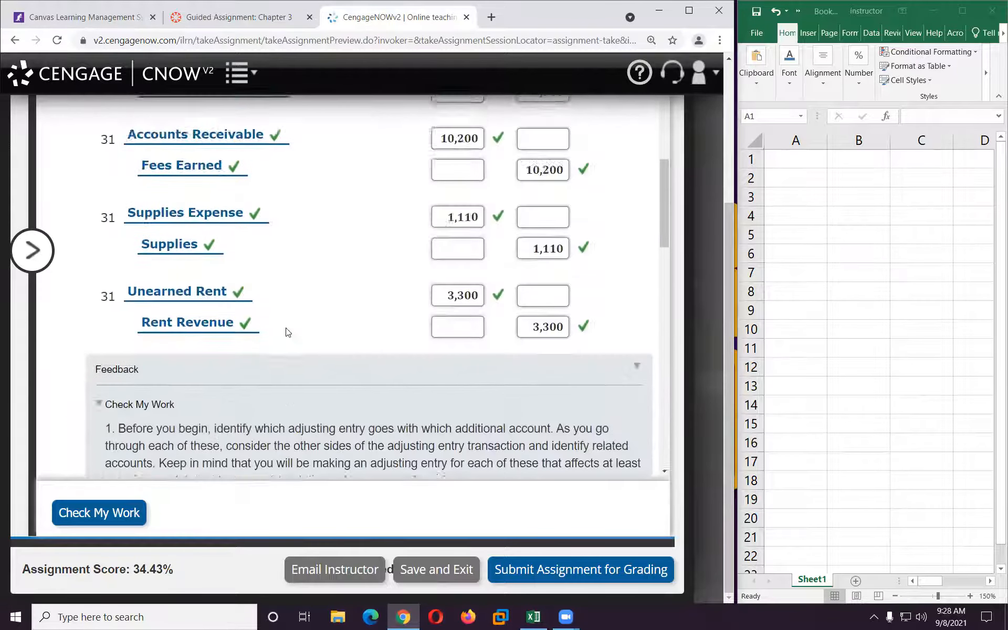
scroll(288, 332, up, 1)
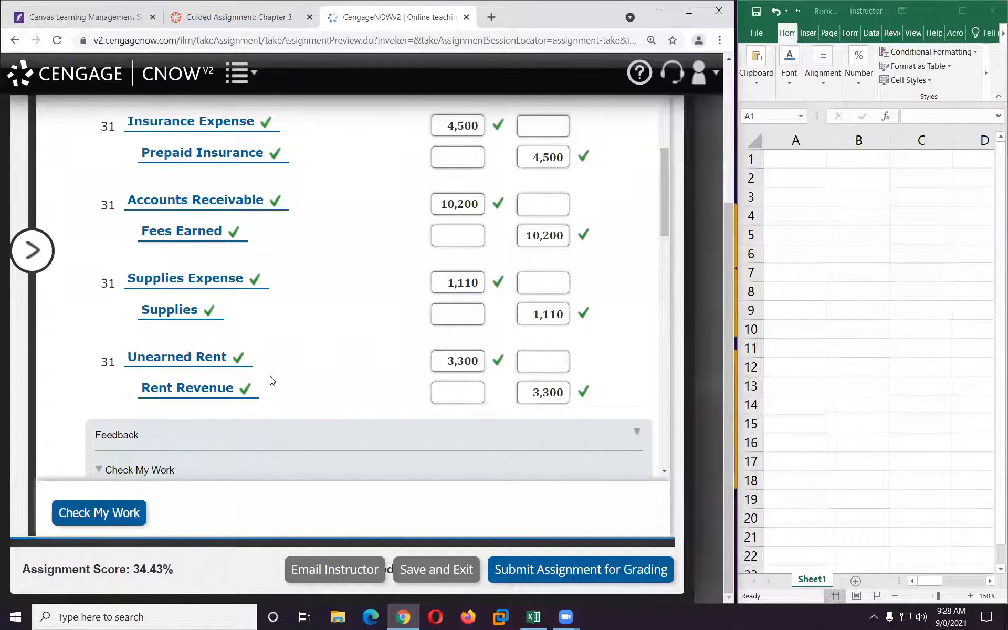
scroll(270, 380, down, 10)
scroll(257, 379, down, 3)
click(129, 286)
click(149, 411)
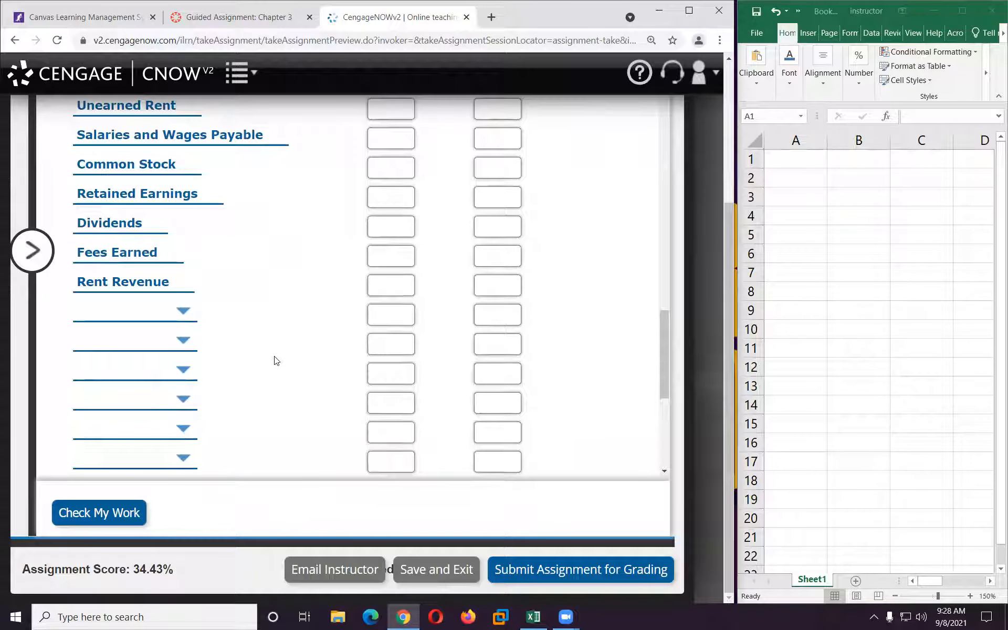
Step: Examine the expense accounts in the unadjusted trial balance and those added by the July 31 adjusting entries
scroll(277, 362, down, 3)
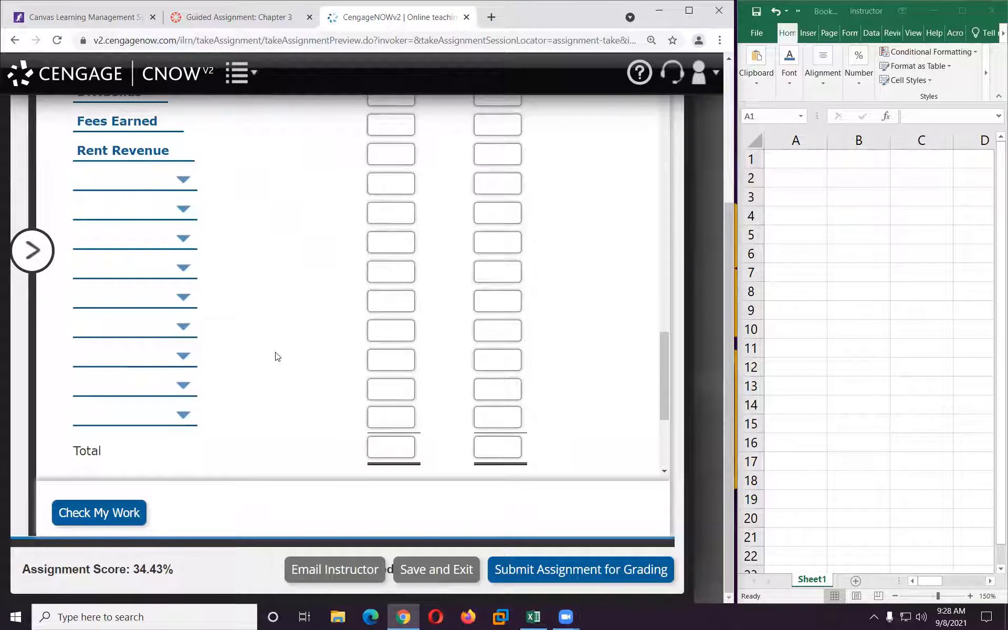
scroll(278, 357, up, 15)
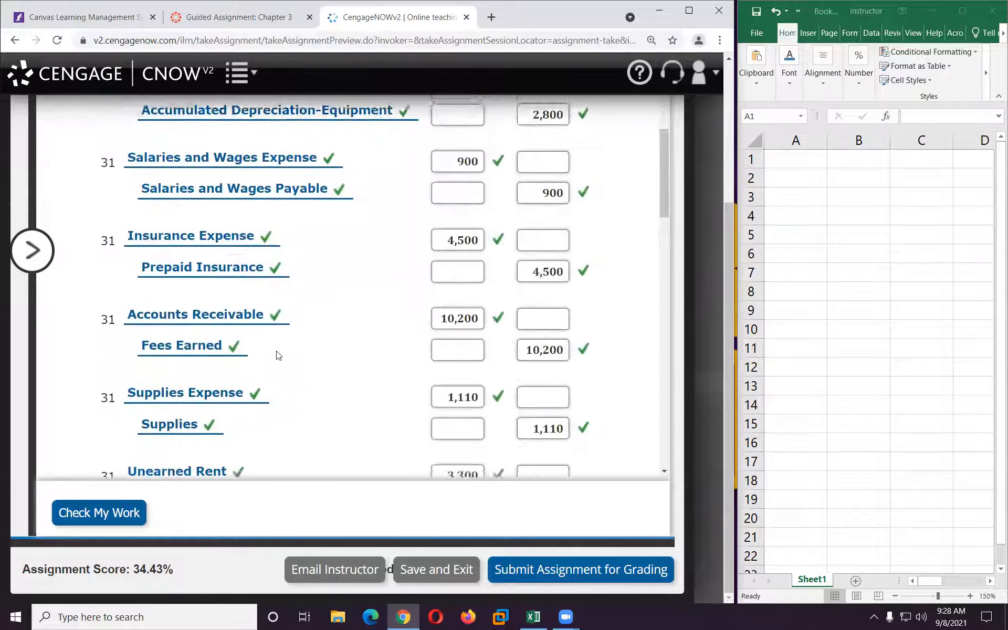
scroll(277, 353, up, 10)
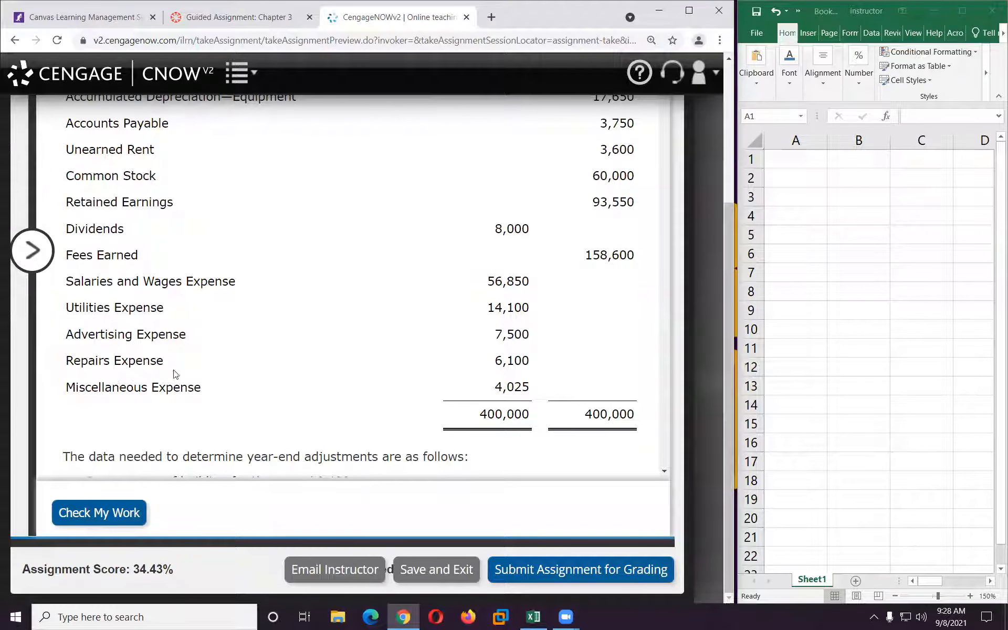
scroll(218, 380, down, 8)
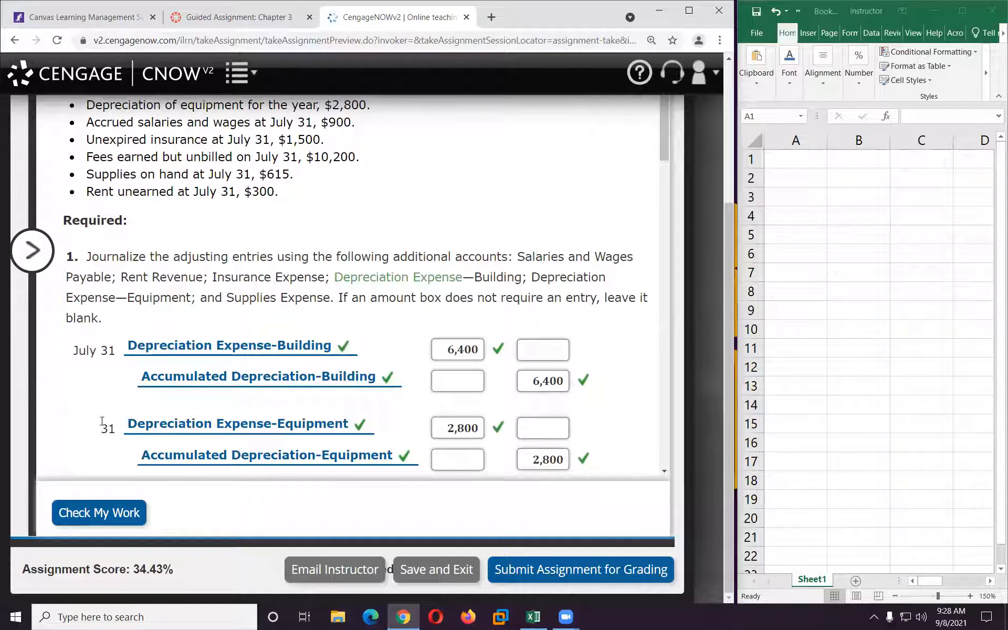
scroll(213, 388, down, 5)
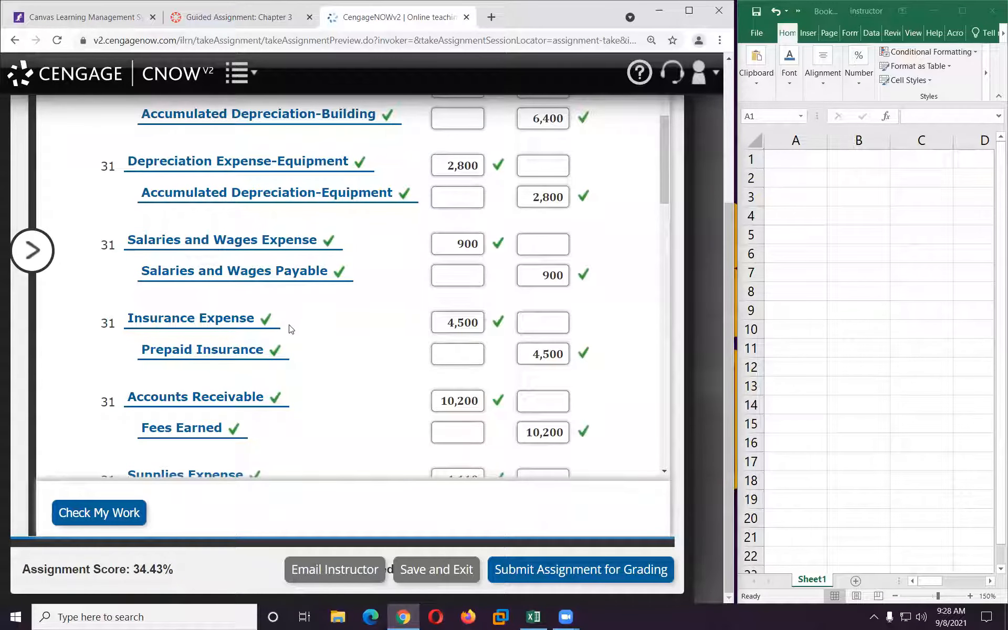
scroll(164, 383, down, 2)
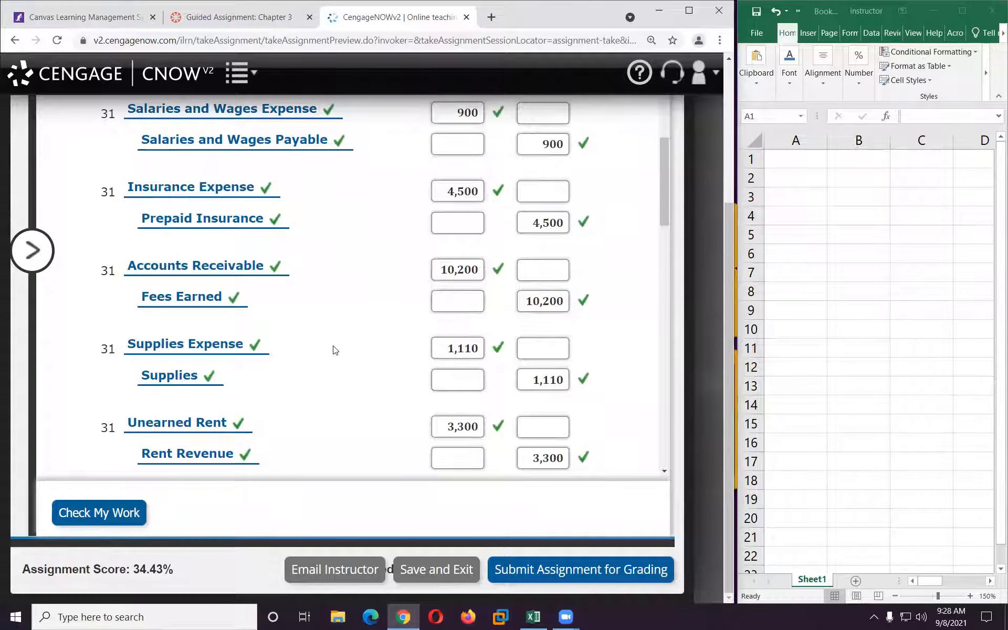
scroll(308, 353, down, 2)
scroll(309, 353, down, 10)
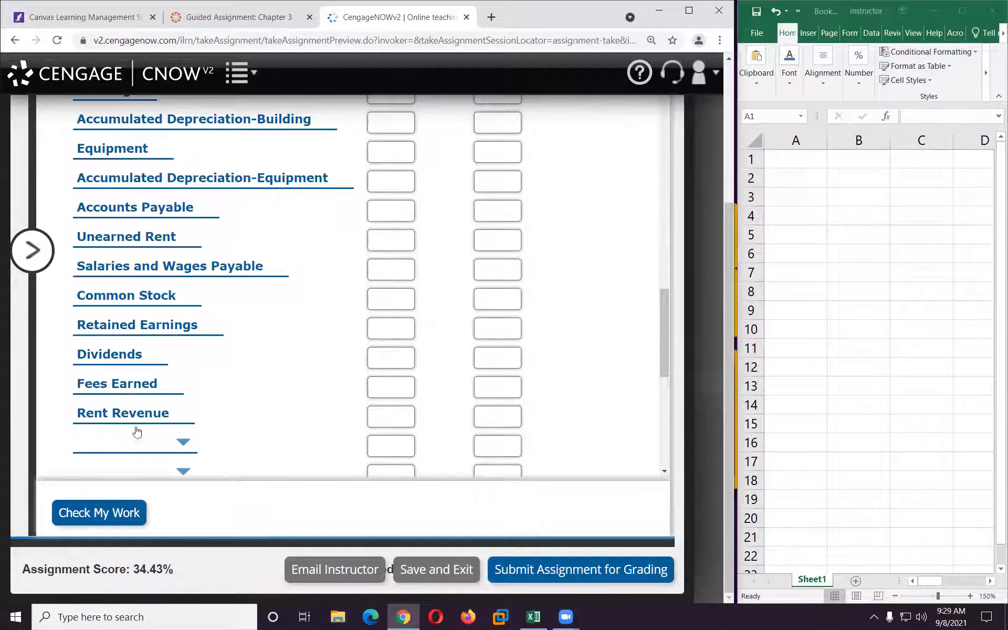
Step: Fill the eighteenth to twentieth account lines of the adjusted trial balance with Salaries and Wages Expense, Utilities Expense and Advertising Expense
scroll(150, 412, down, 4)
scroll(183, 315, down, 1)
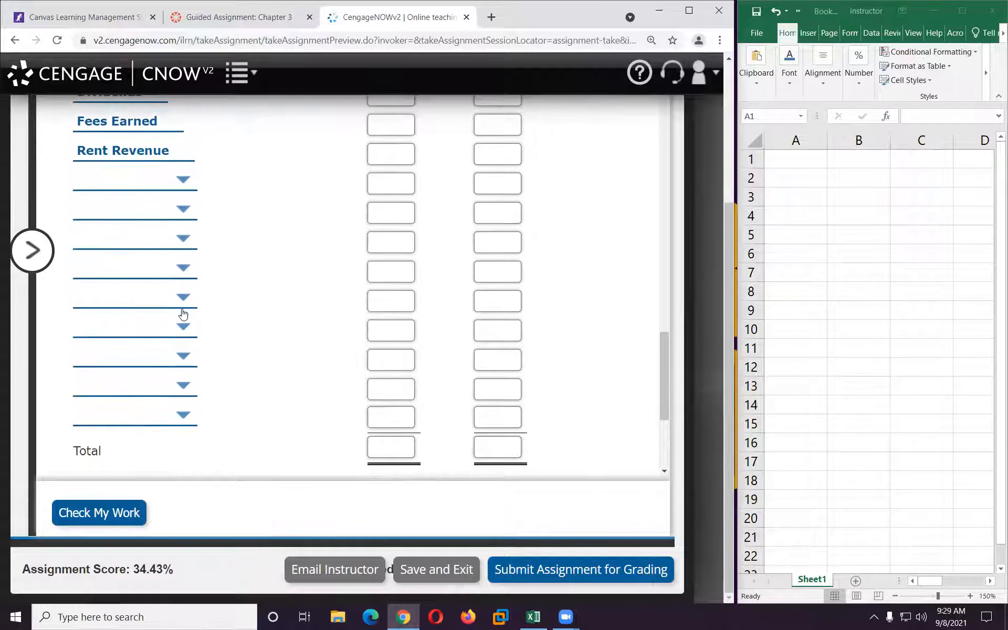
click(151, 182)
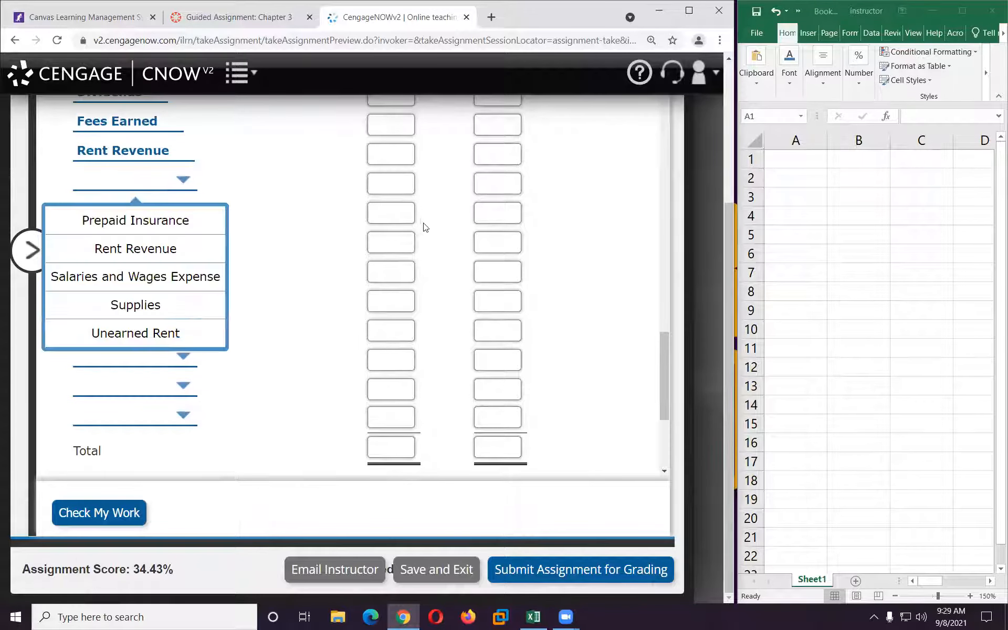
click(188, 276)
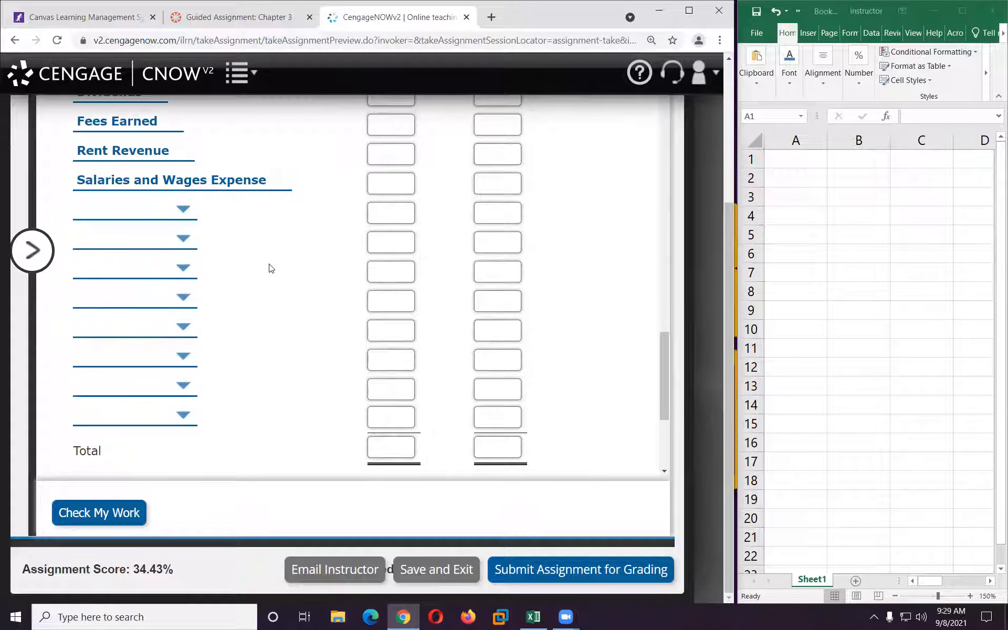
click(172, 213)
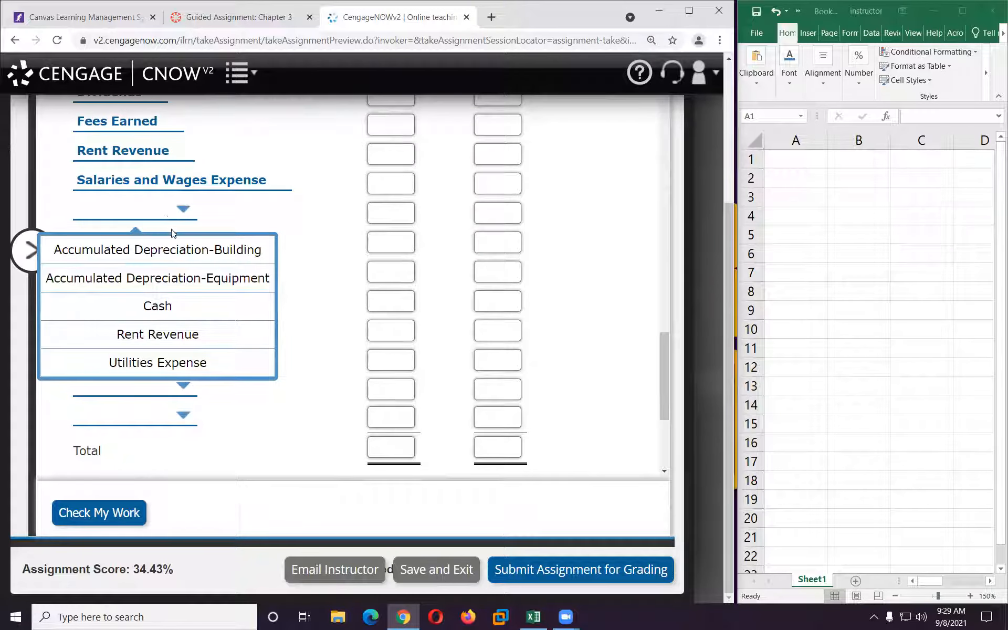
click(176, 364)
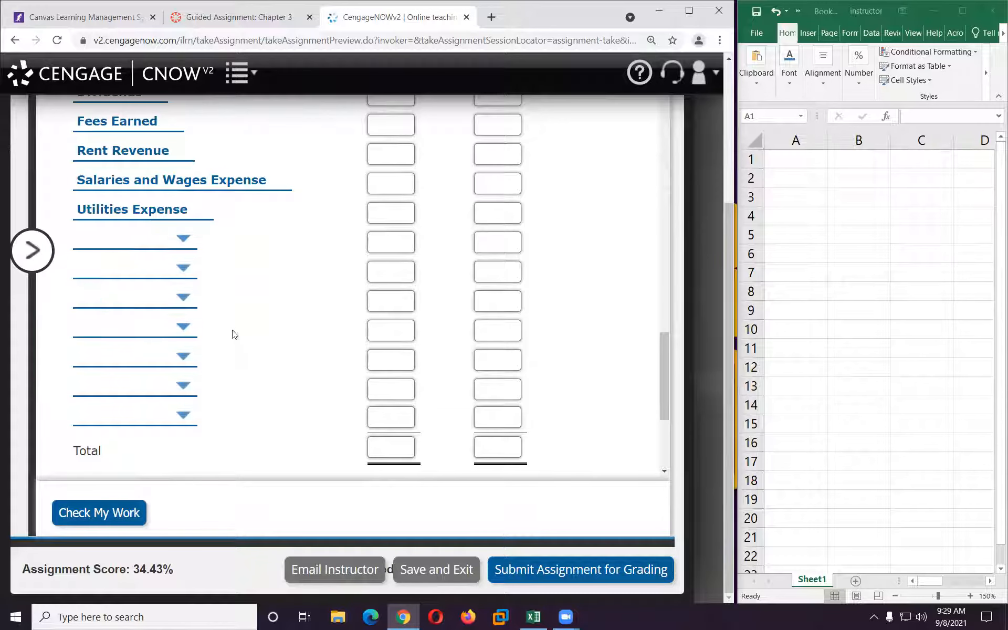
click(160, 243)
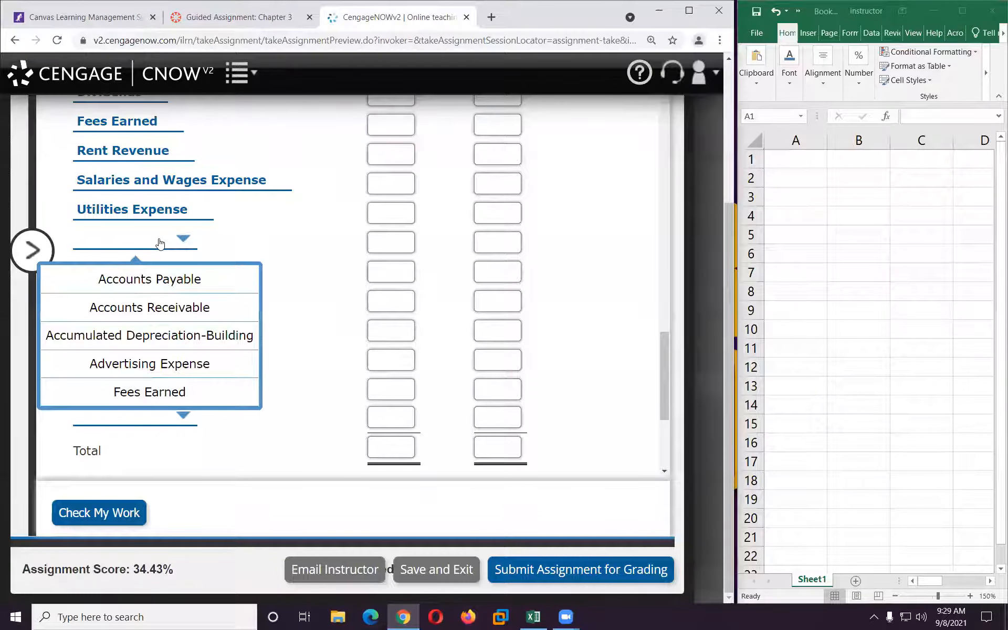
click(167, 364)
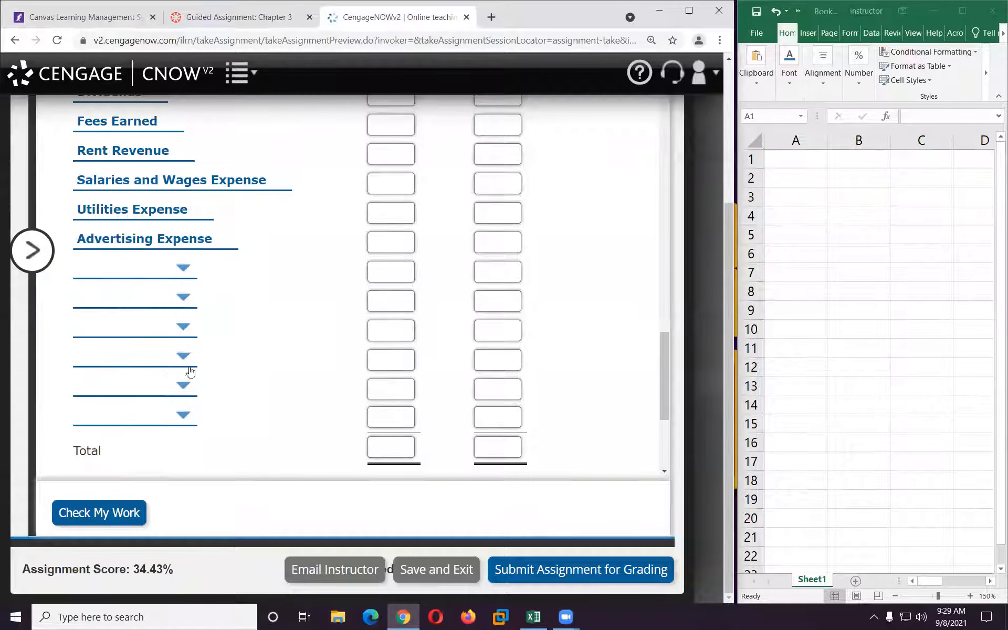
Step: Choose Depreciation Expense-Building, Repairs Expense and Insurance Expense as the twenty-first to twenty-third accounts in the adjusted trial balance
click(166, 268)
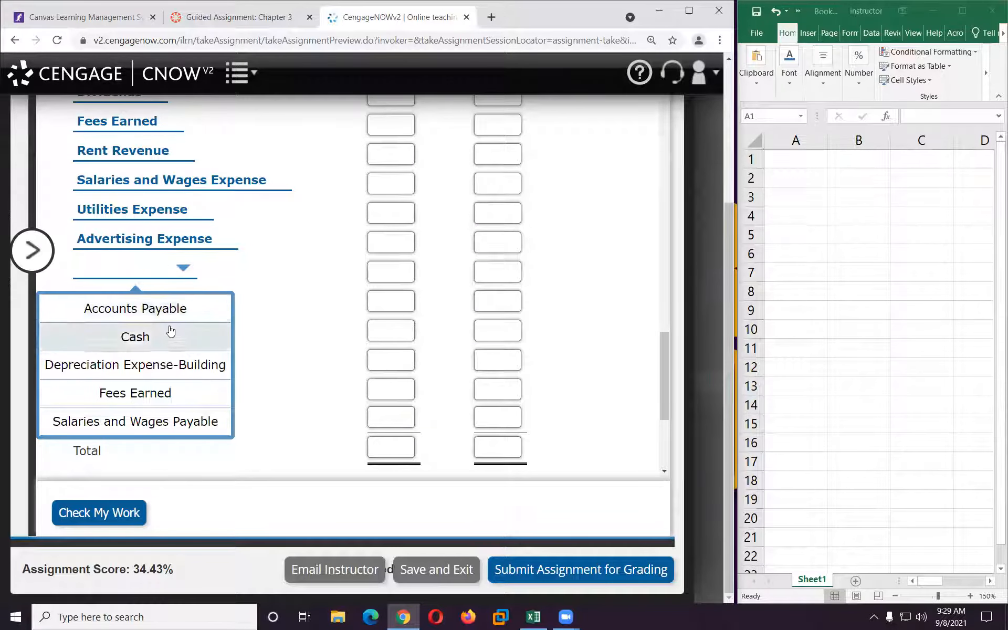
click(147, 366)
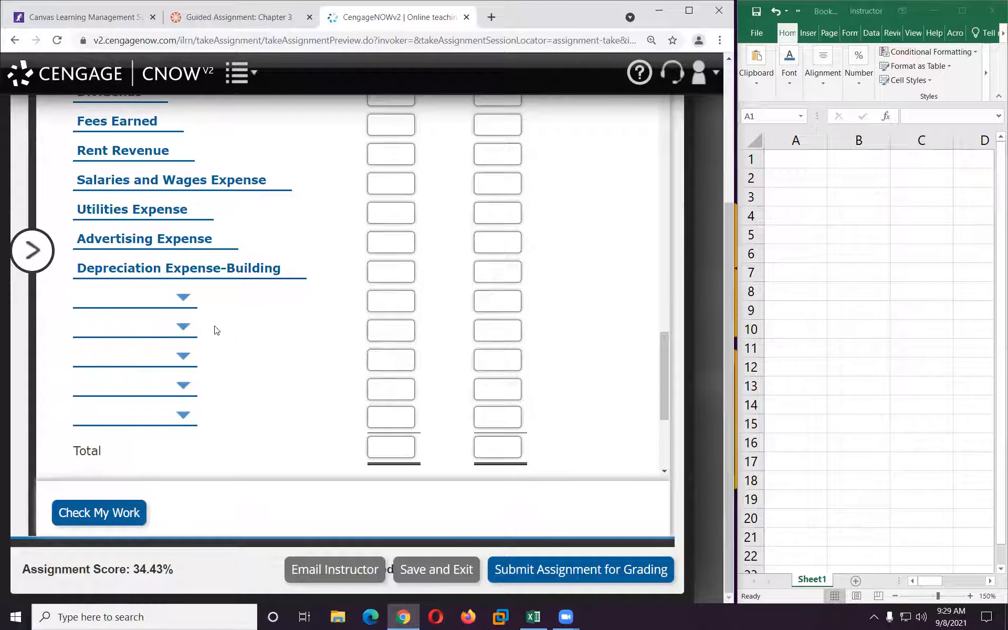
click(164, 301)
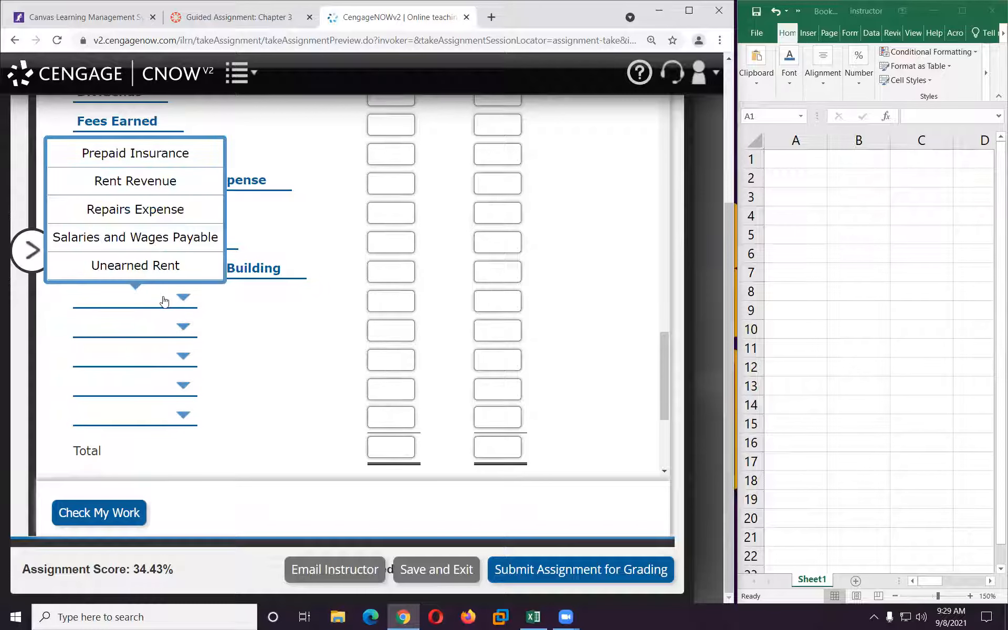
click(141, 212)
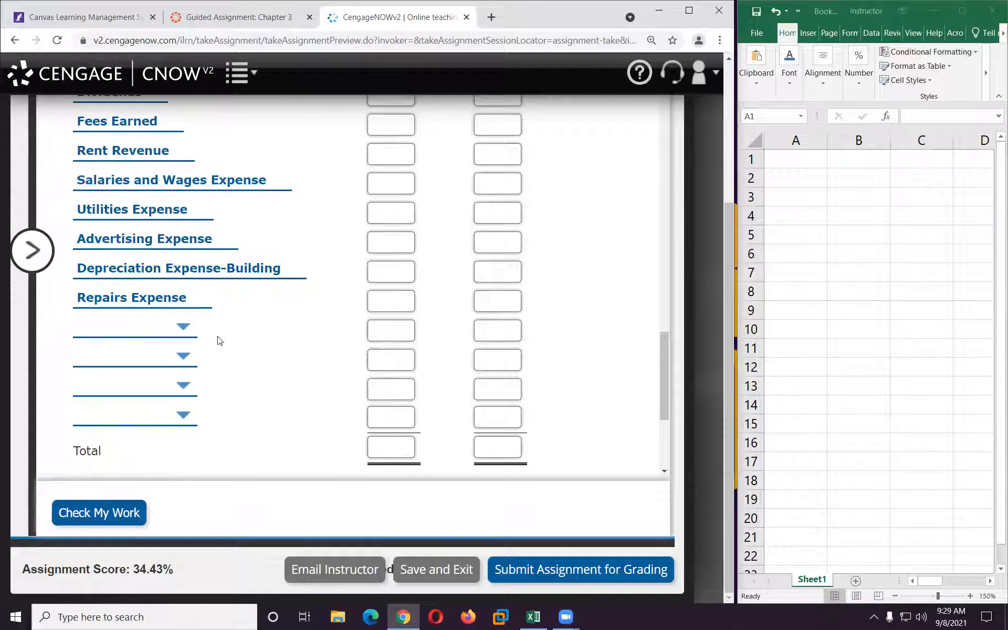
click(148, 334)
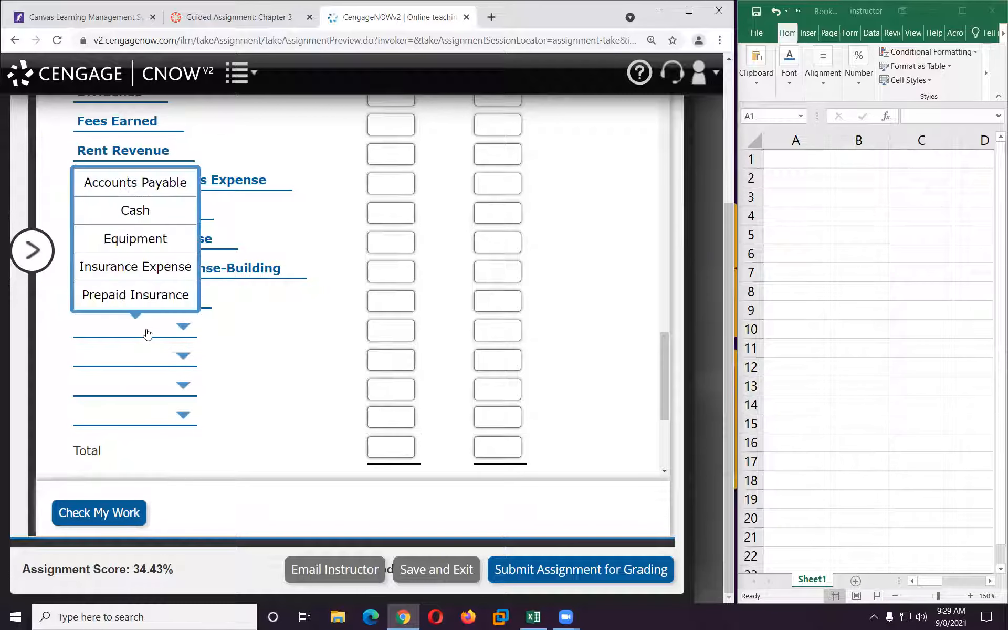
click(150, 266)
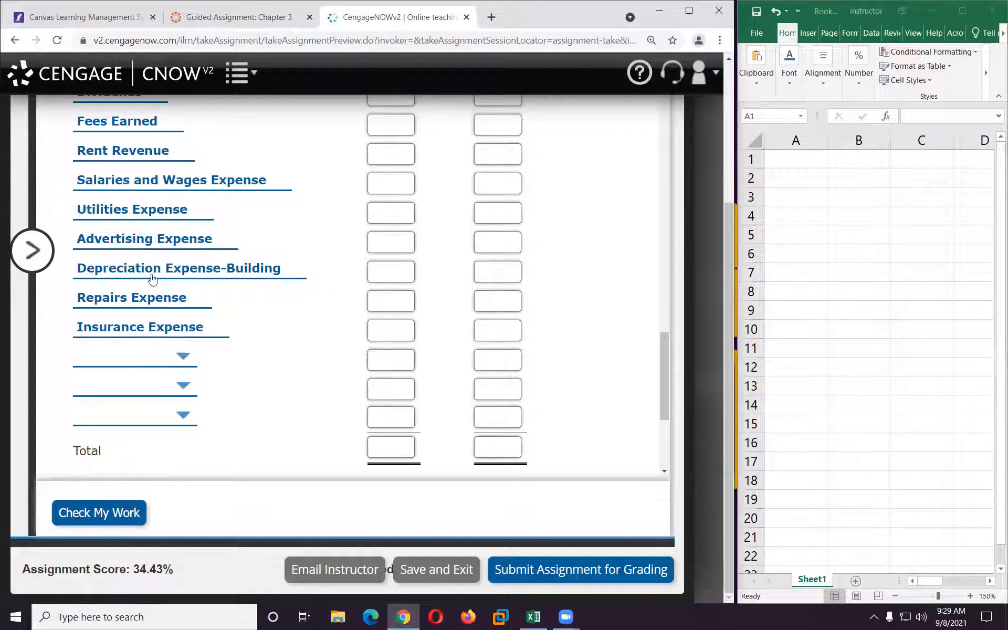
Step: Fill the last three account lines of the adjusted trial balance with Depreciation Expense-Equipment, Supplies Expense and Miscellaneous Expense
click(155, 361)
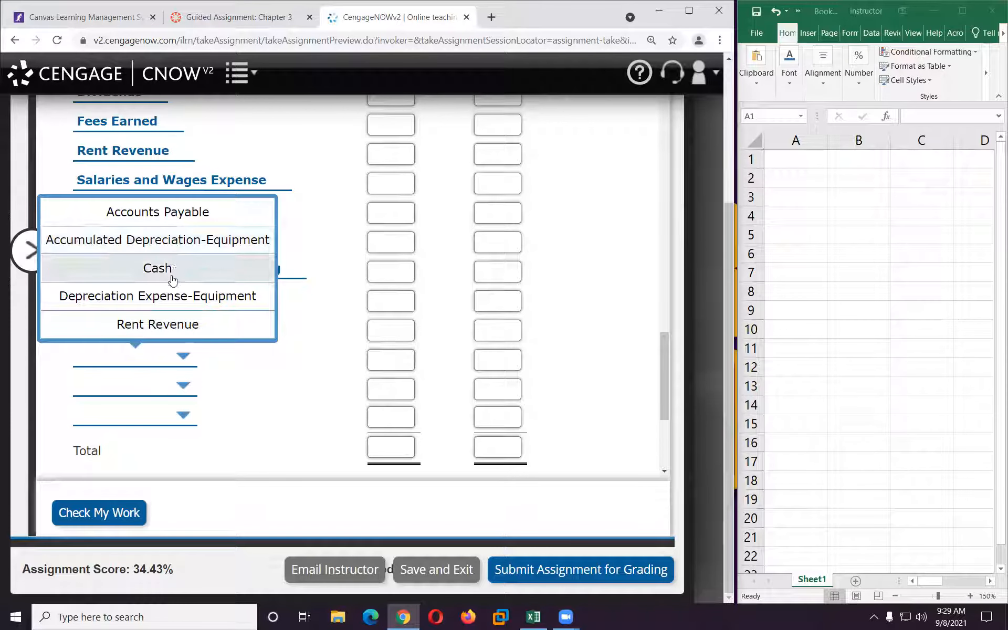
click(174, 298)
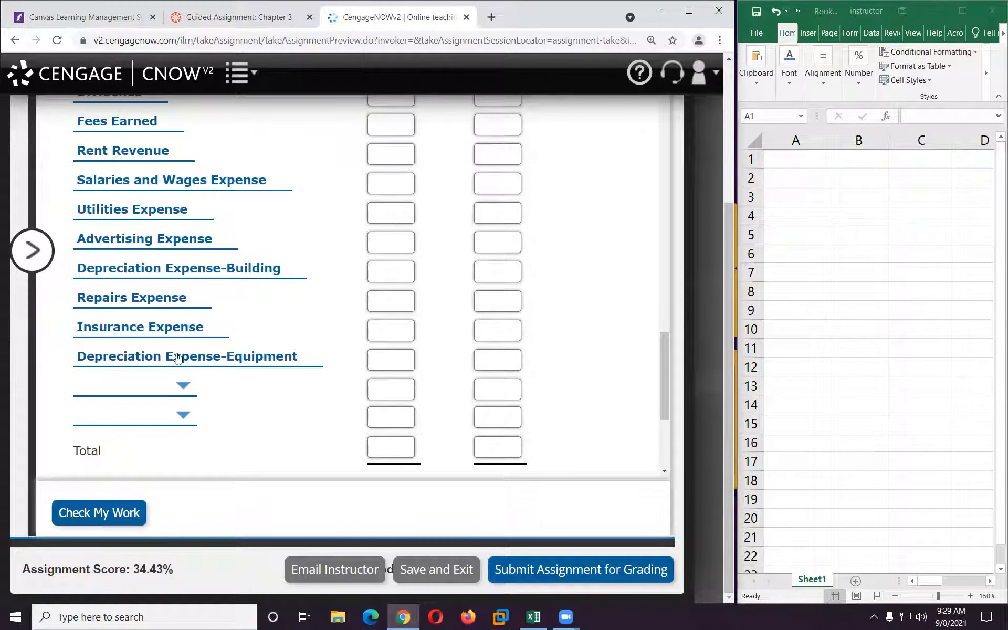
click(156, 386)
click(150, 343)
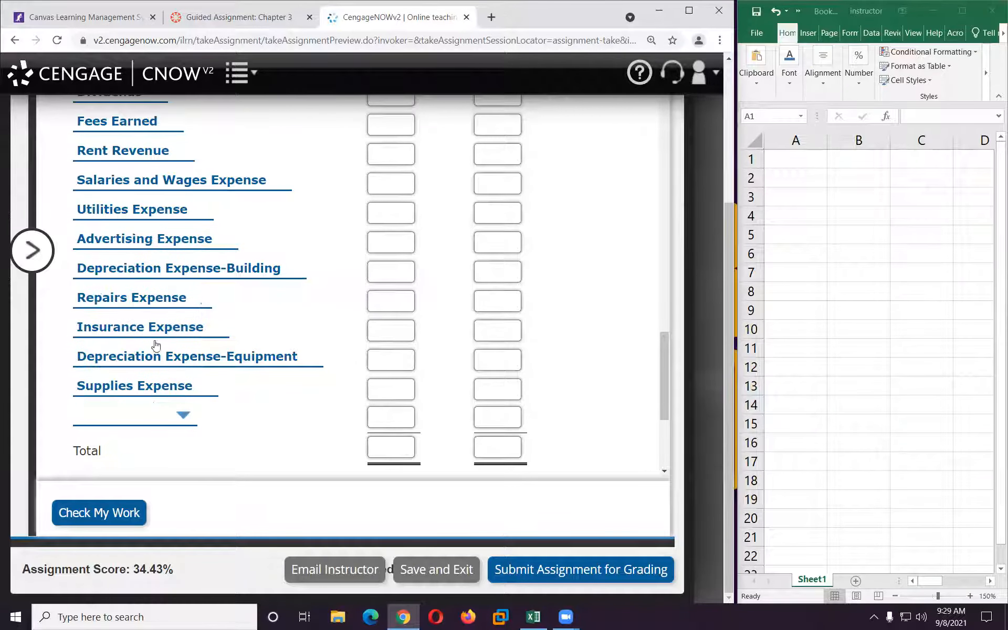
click(145, 421)
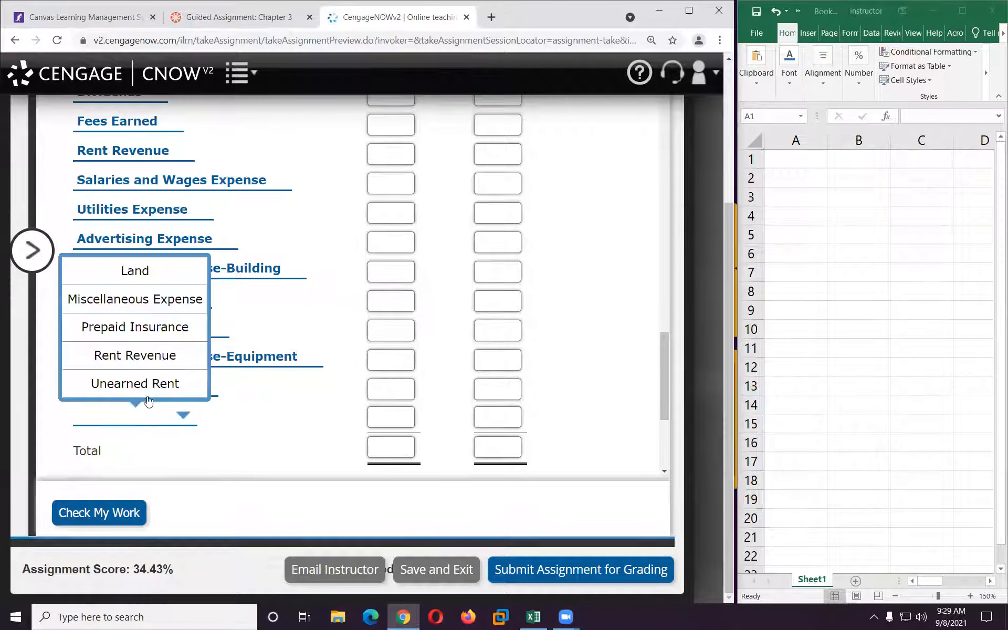
click(158, 308)
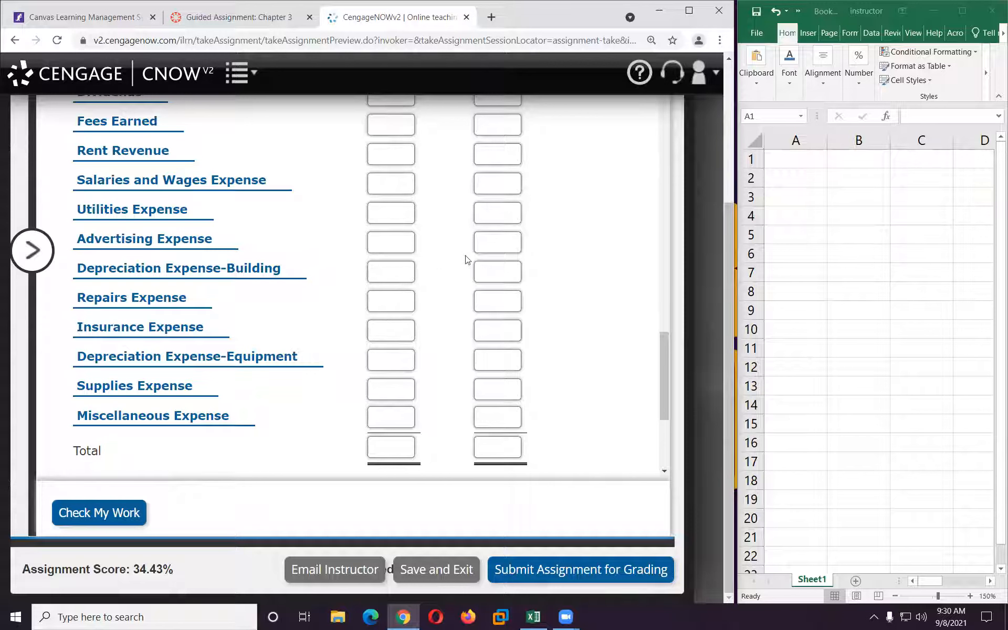
Step: Switch to the blank Excel sheet and enter the column headings Debit in A1 and Credit in B1
click(804, 182)
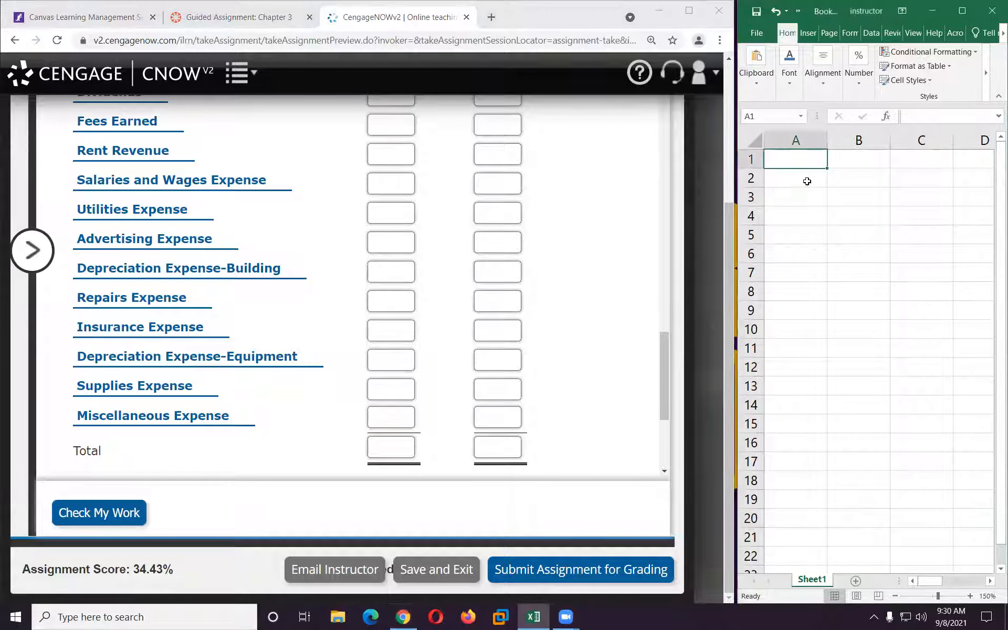
text(de)
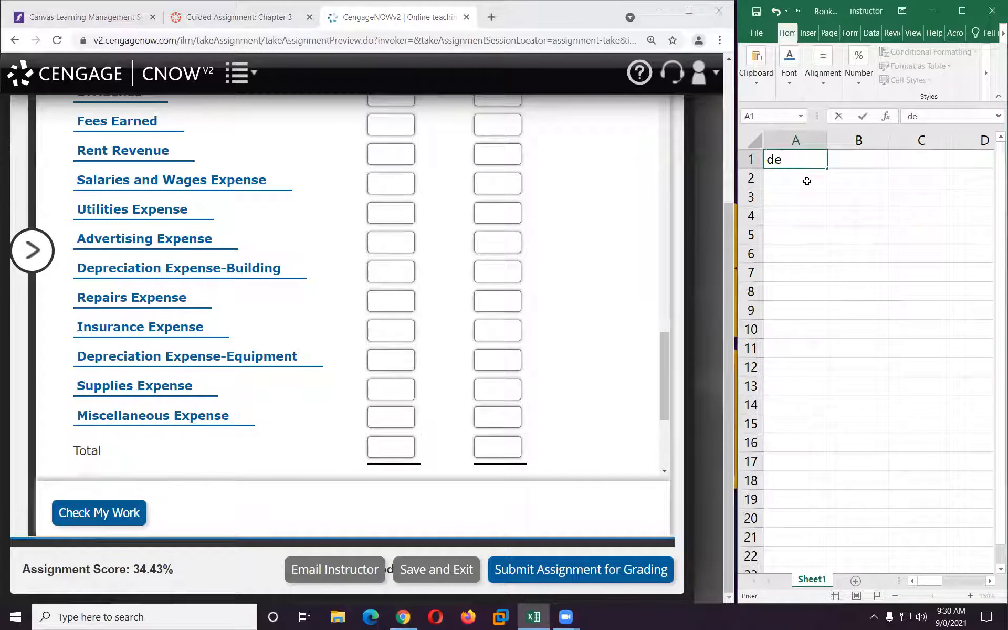
text(bit)
key(Tab)
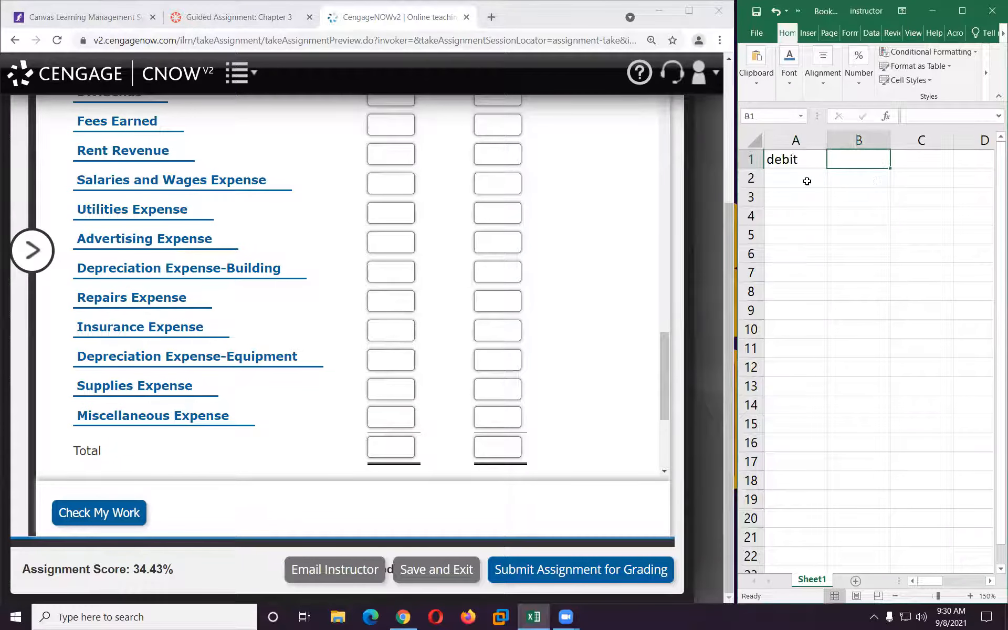
text(Credit)
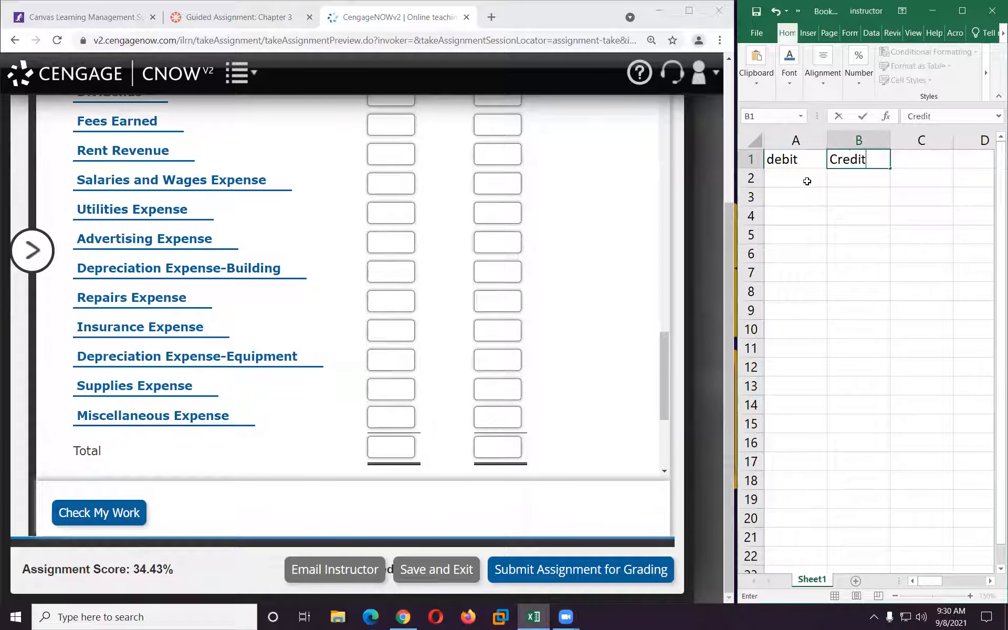
key(Return)
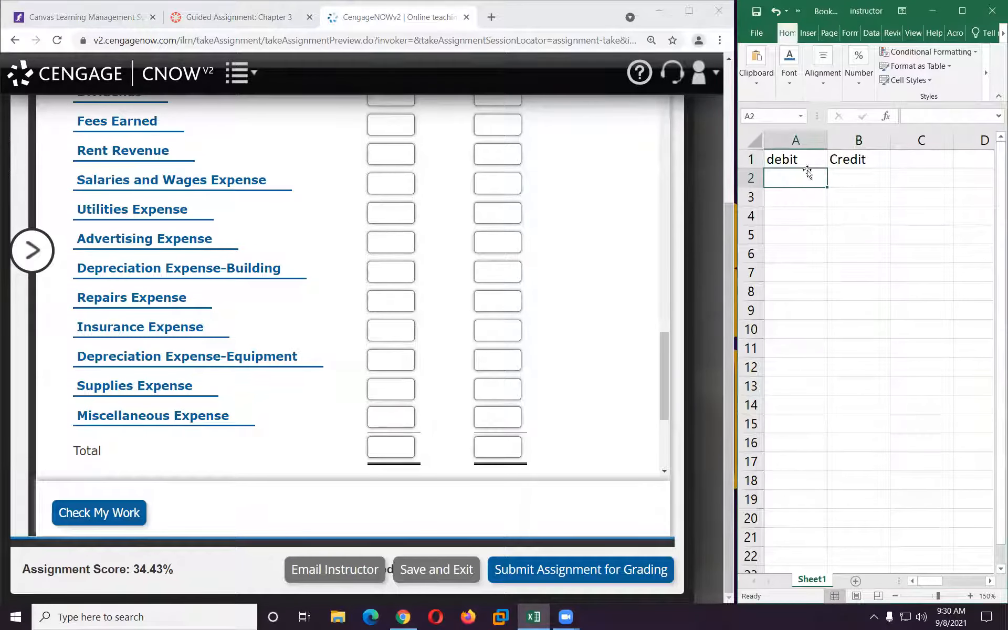
click(802, 159)
text(Debit)
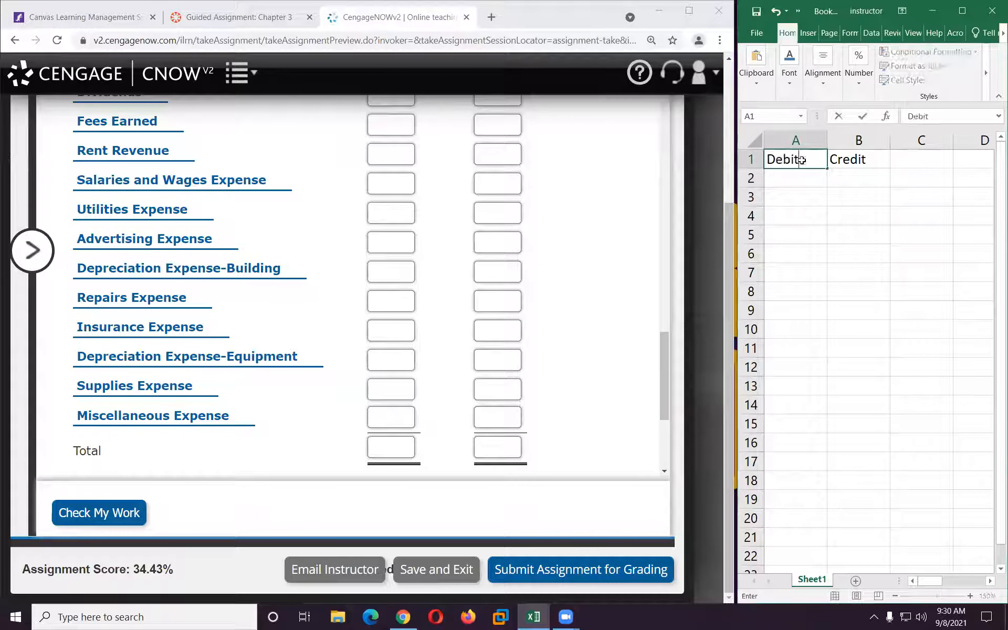
key(Return)
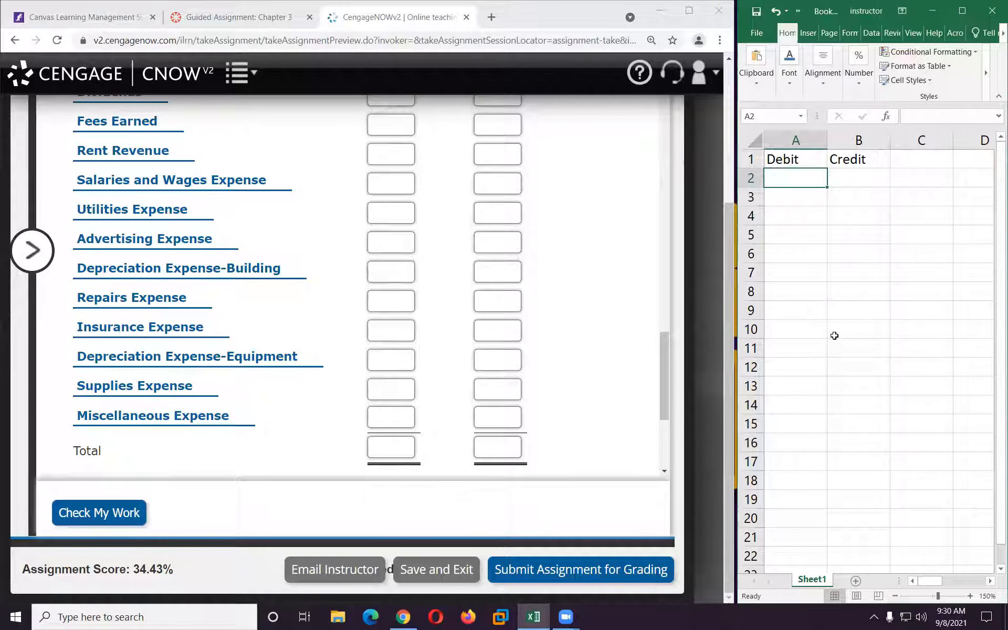
Step: Return to the assignment in the browser and check the Cash balance in the unadjusted trial balance and whether any July 31 adjusting entry affects it
scroll(316, 373, up, 9)
scroll(317, 373, up, 12)
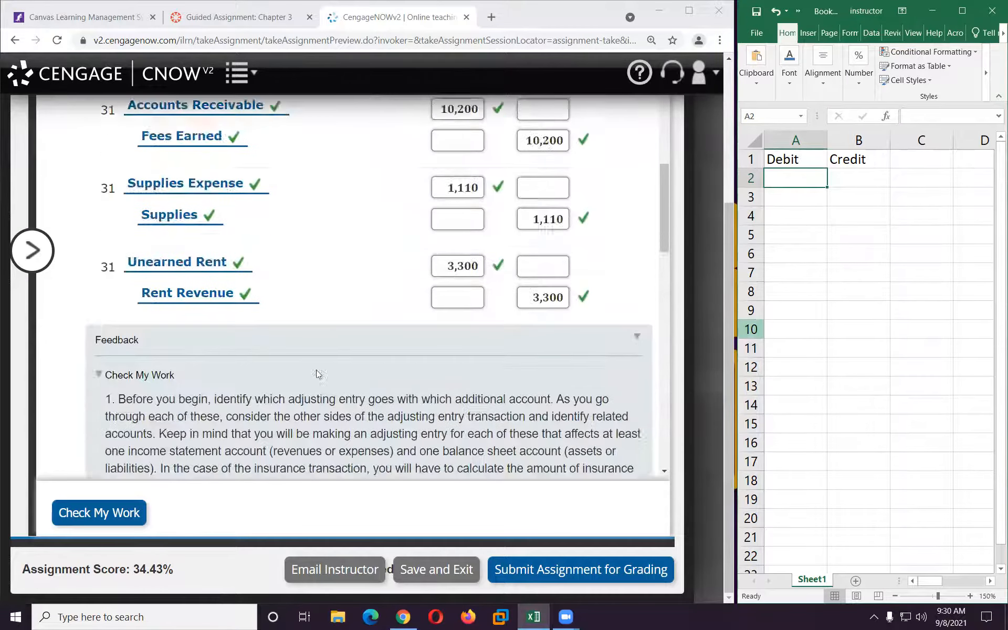
scroll(316, 373, down, 10)
scroll(316, 373, down, 4)
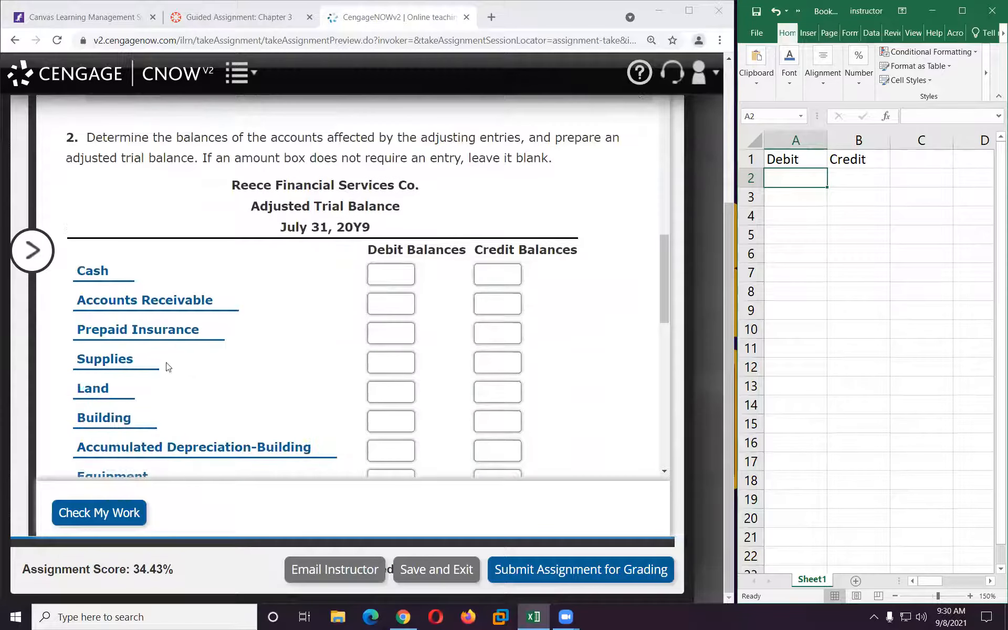
scroll(268, 291, up, 5)
scroll(268, 290, up, 15)
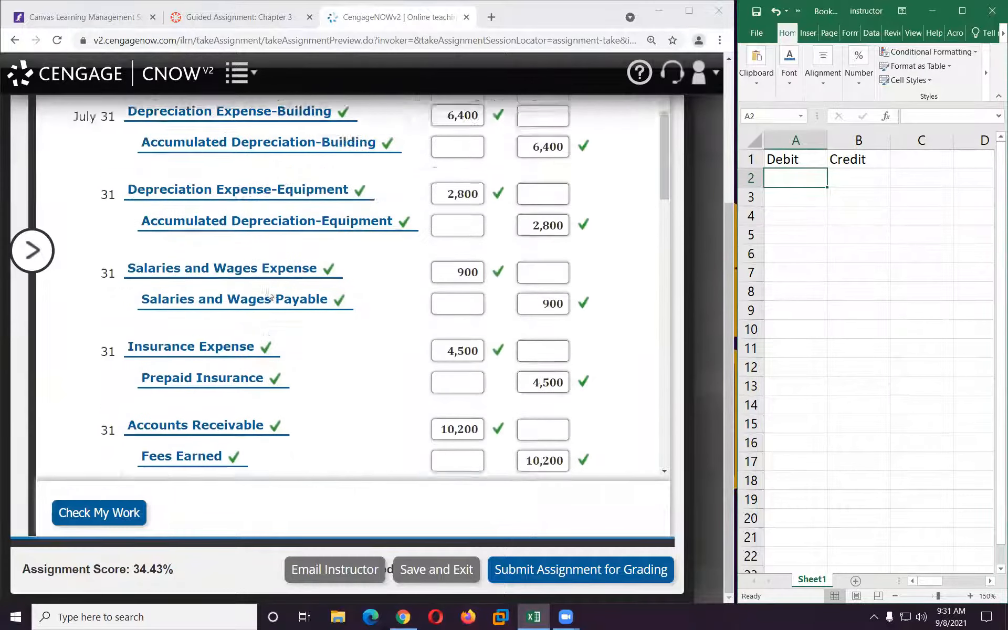
scroll(269, 295, up, 1)
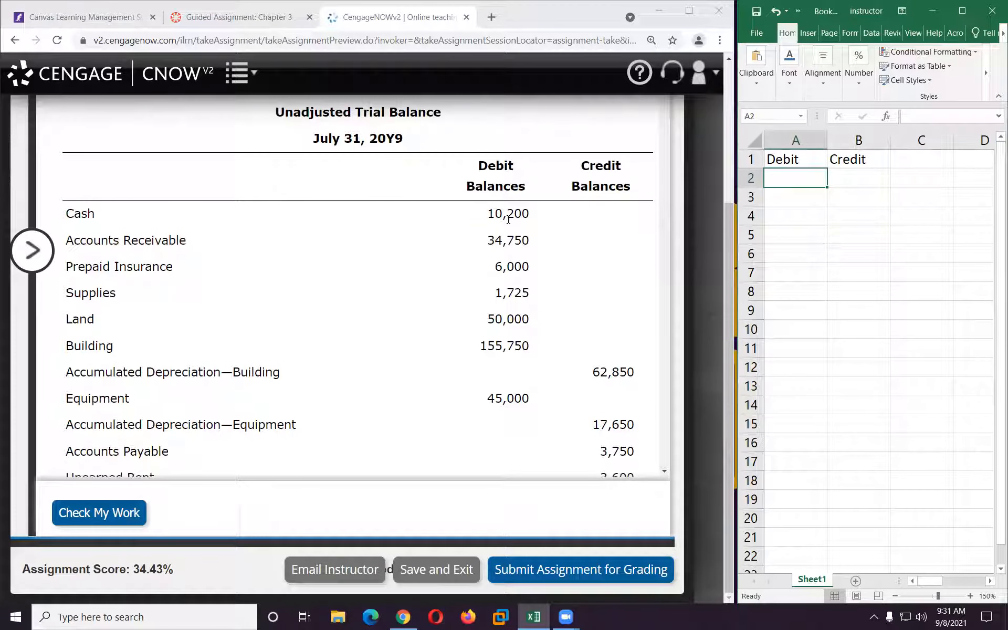
drag(487, 213, 532, 216)
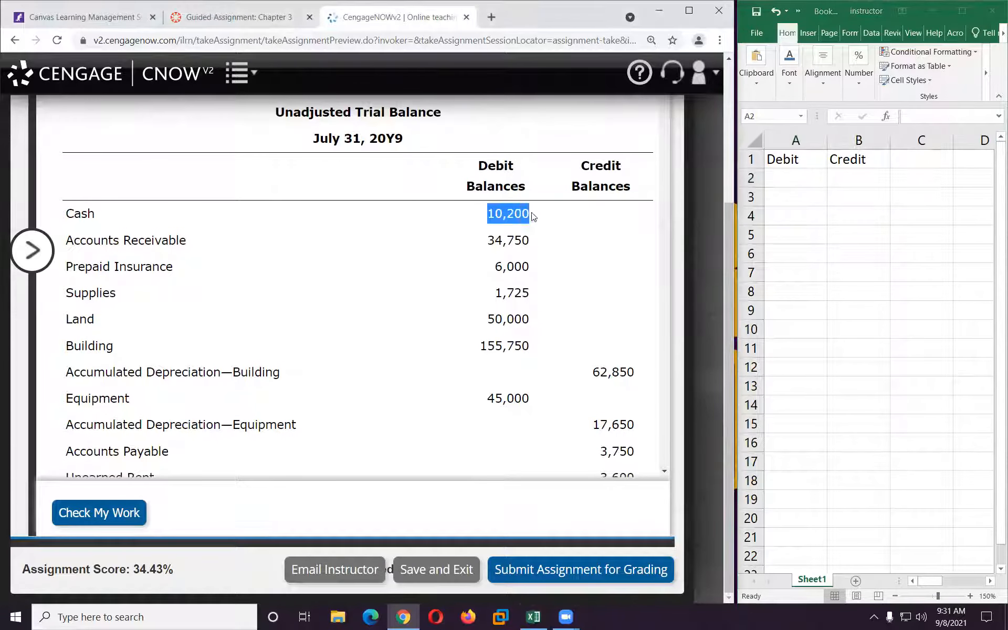
scroll(412, 256, down, 15)
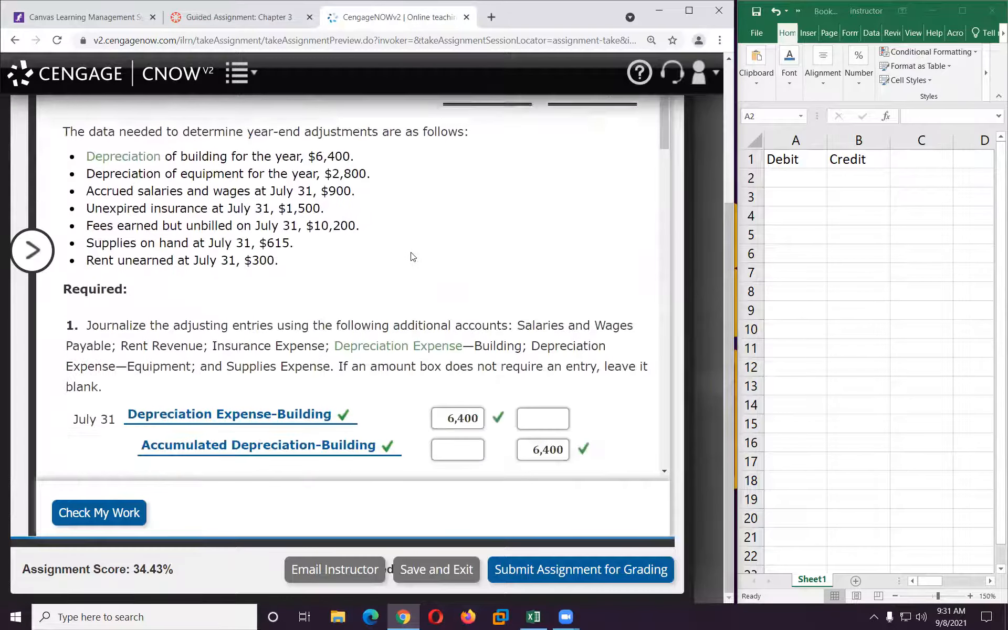
scroll(412, 256, down, 5)
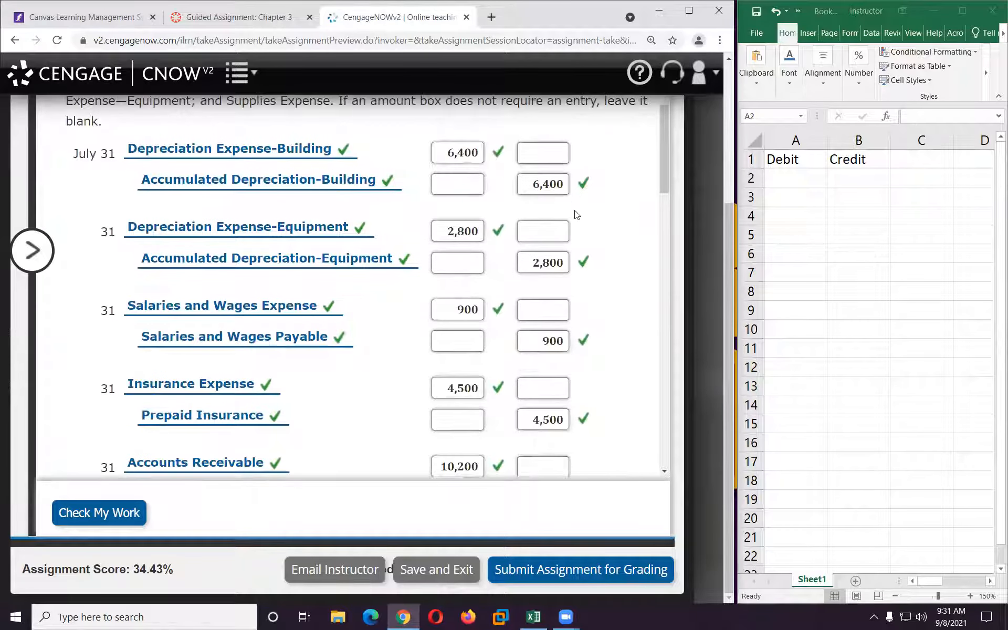
scroll(441, 253, up, 1)
scroll(446, 258, down, 1)
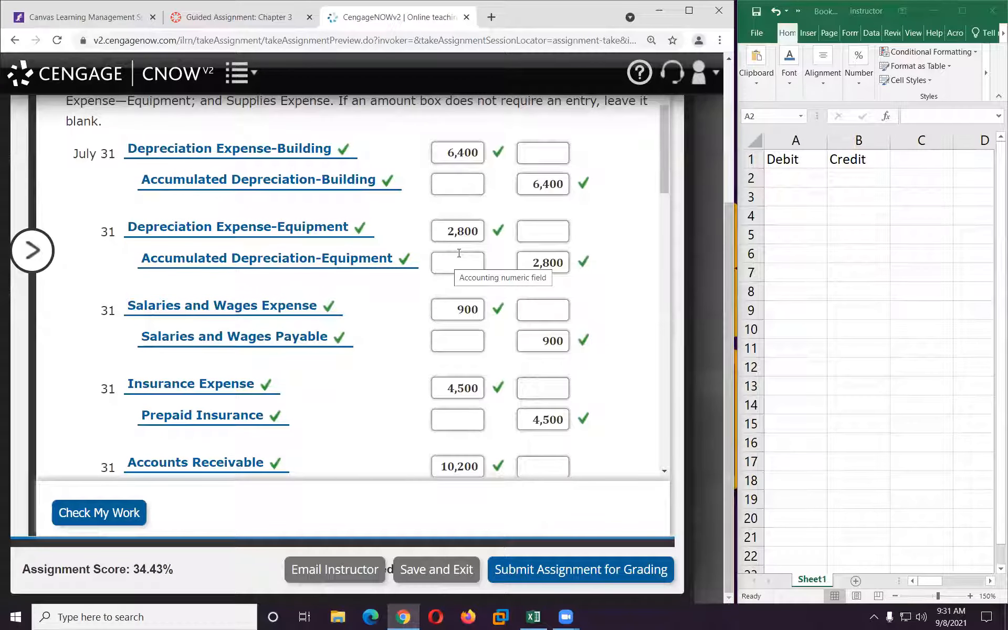
scroll(376, 273, down, 5)
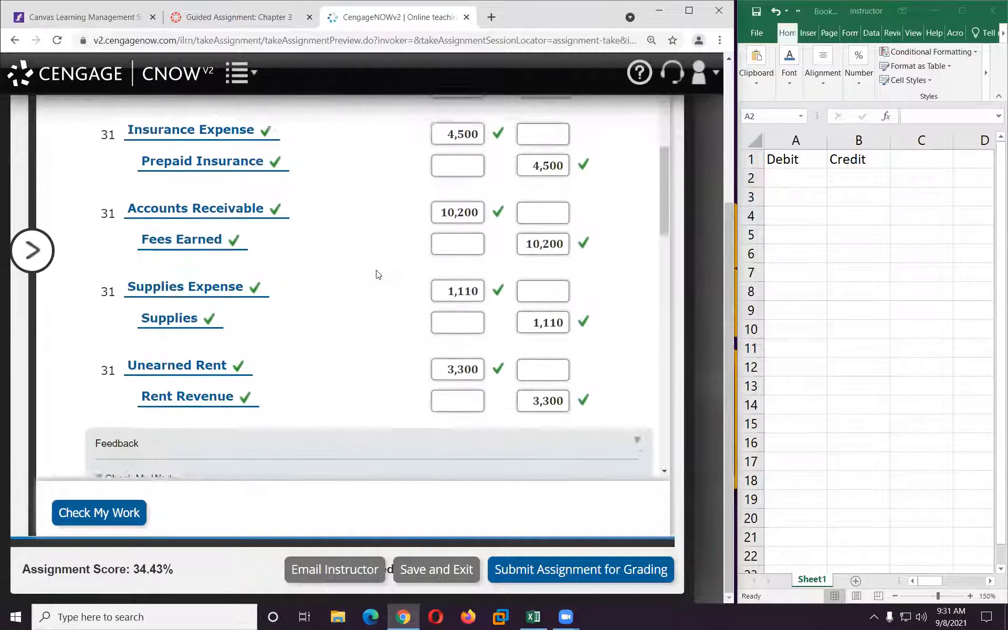
scroll(376, 273, down, 8)
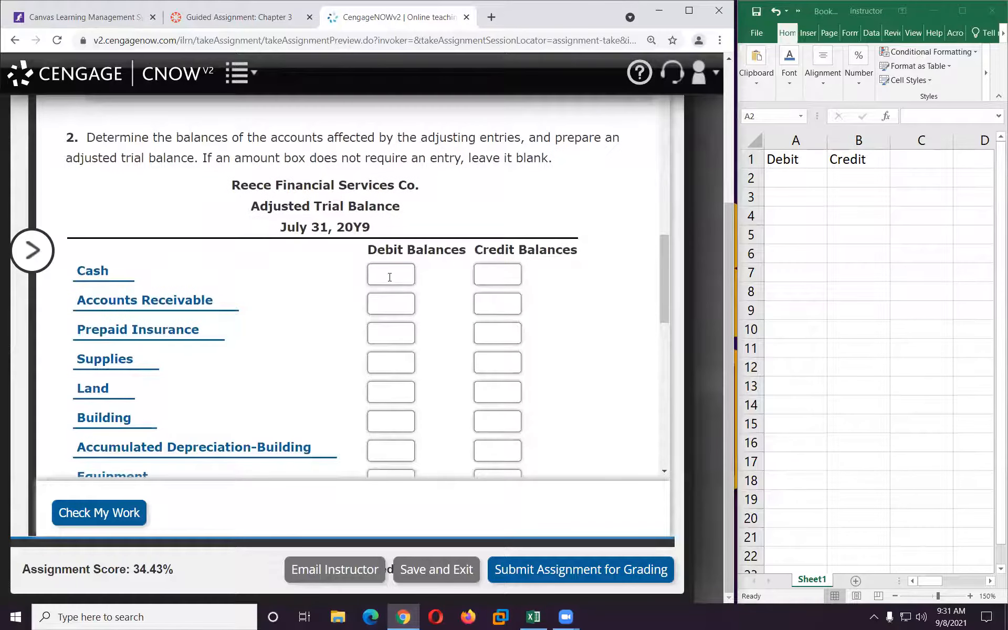
Step: Enter 10200 as the debit balance of Cash in the adjusted trial balance
click(389, 275)
text(10200)
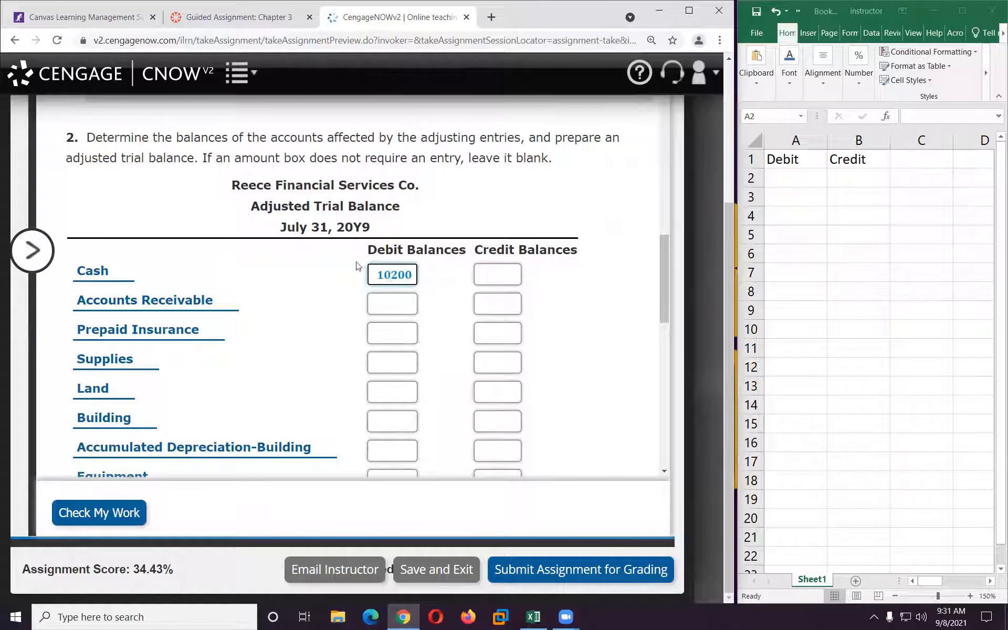
scroll(357, 266, up, 1)
scroll(326, 278, down, 1)
Step: Look up the unadjusted Accounts Receivable balance and record 34750 under Debit in cell A2 of the Excel sheet
scroll(317, 291, up, 10)
scroll(317, 292, up, 12)
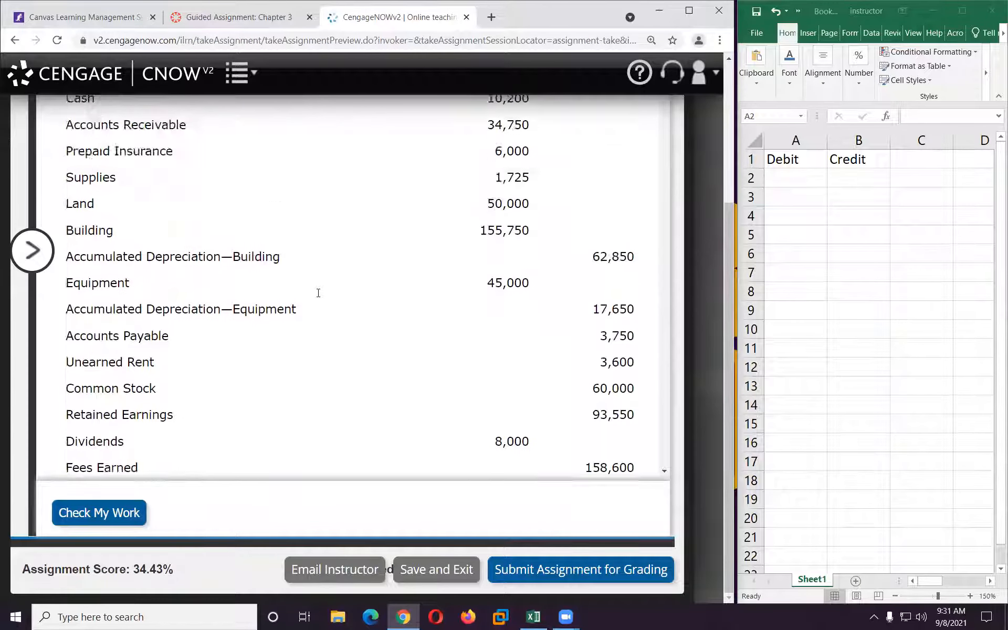
scroll(318, 293, up, 2)
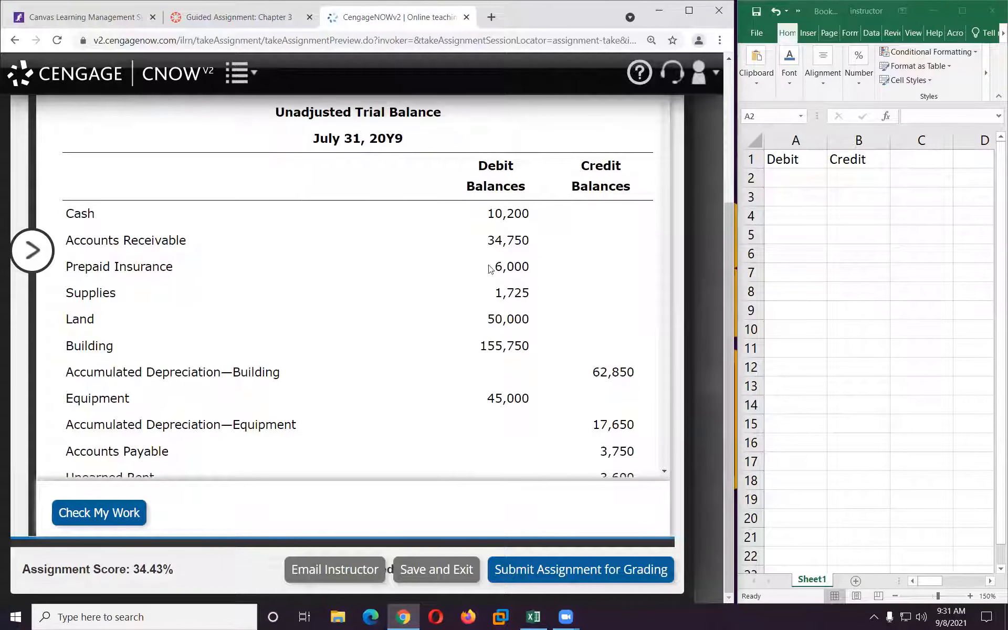
click(794, 181)
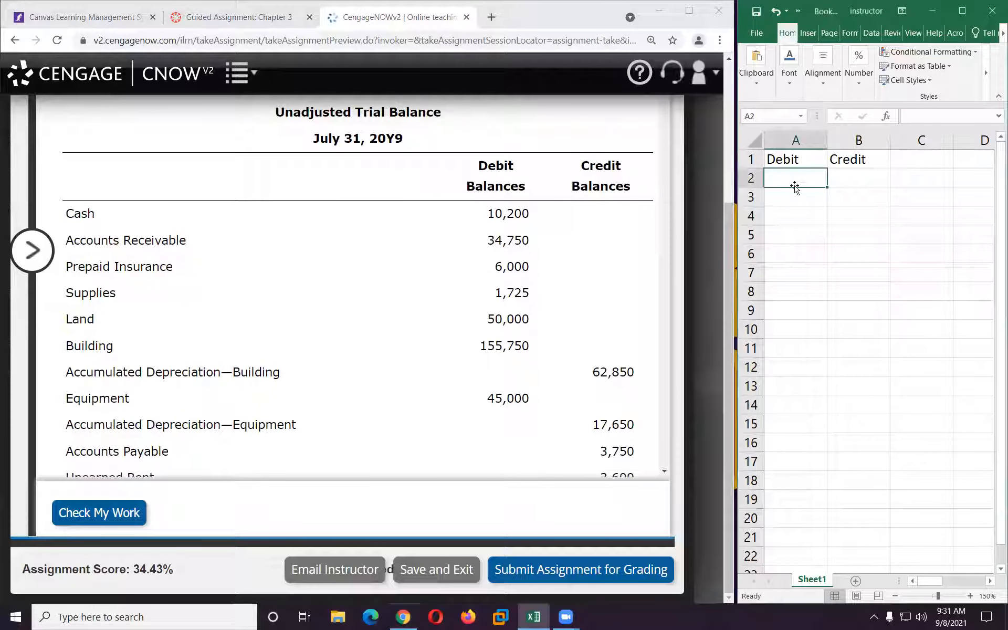
text(34750)
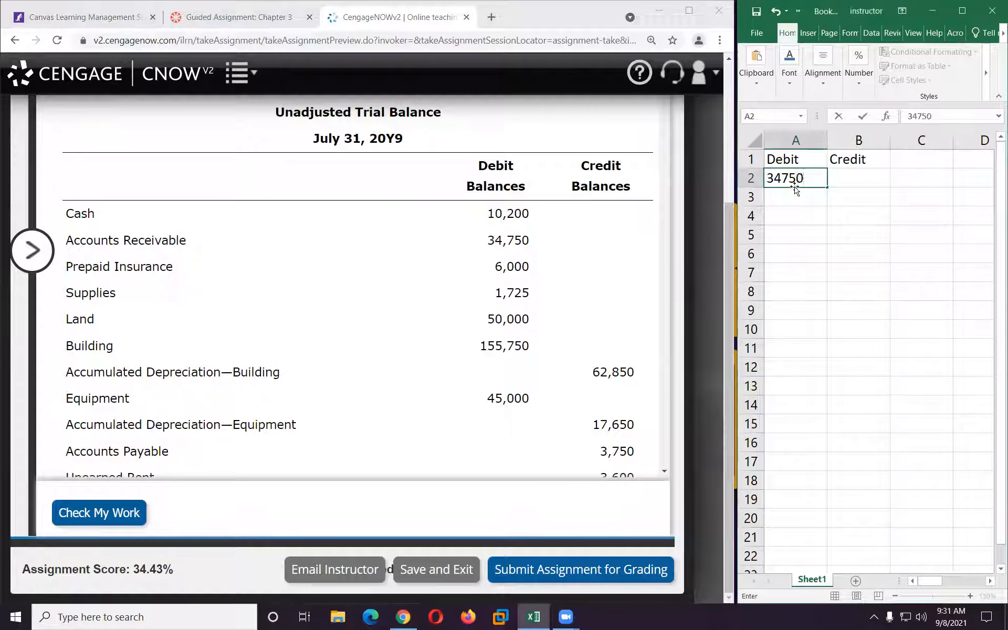
key(Return)
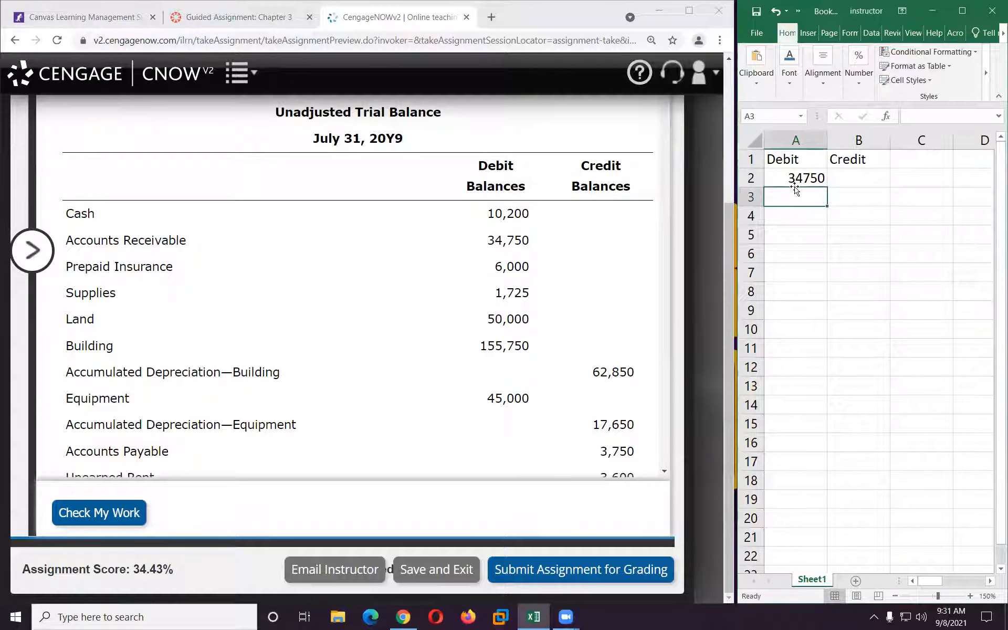
Step: Find the July 31 adjusting entry for Accounts Receivable and record its debit of 10200 in cell A3
scroll(444, 268, down, 6)
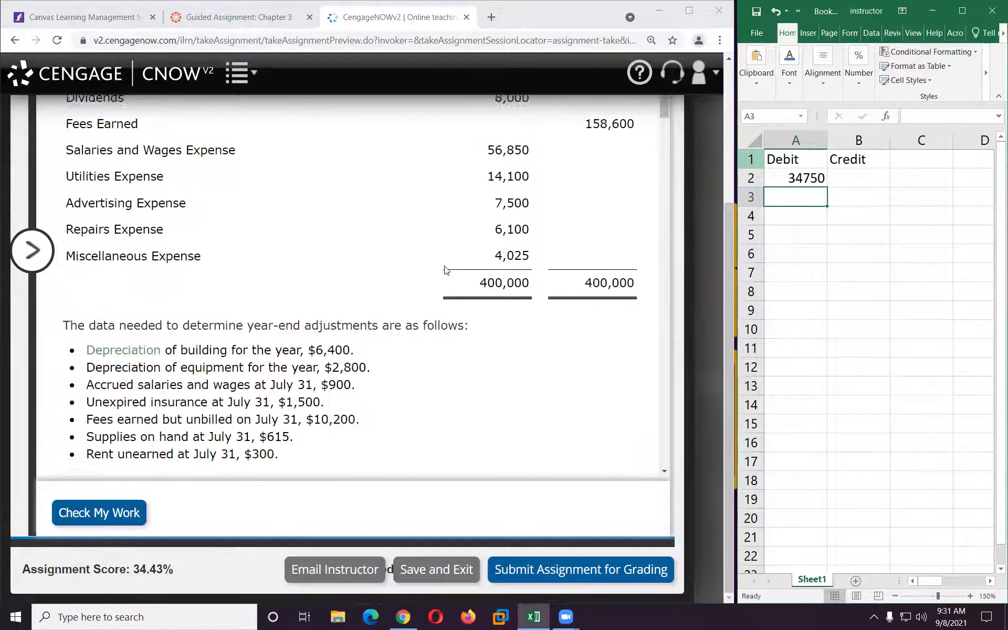
scroll(445, 271, down, 10)
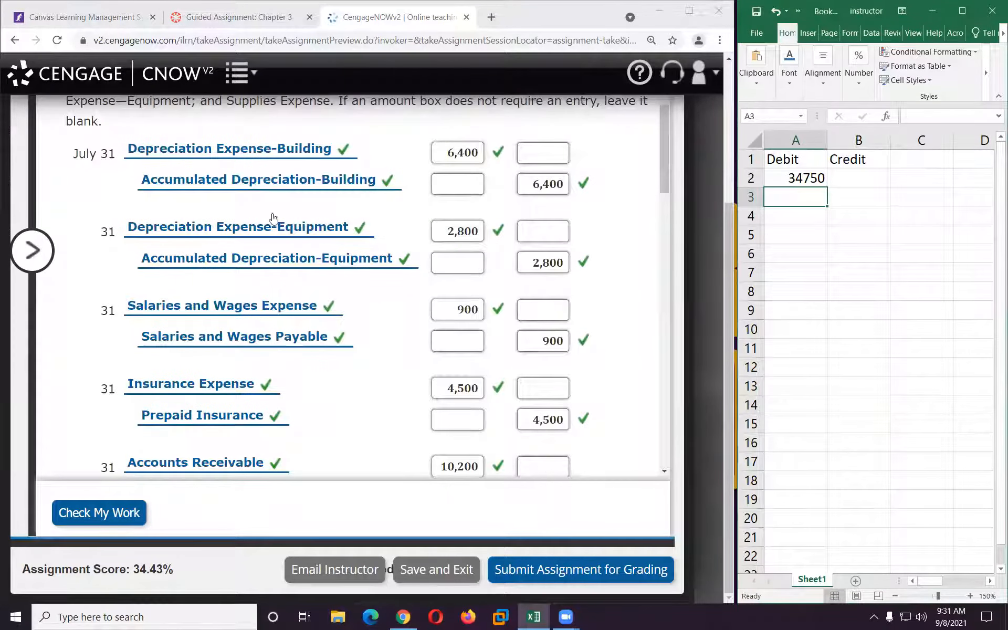
scroll(231, 214, down, 1)
scroll(231, 214, down, 3)
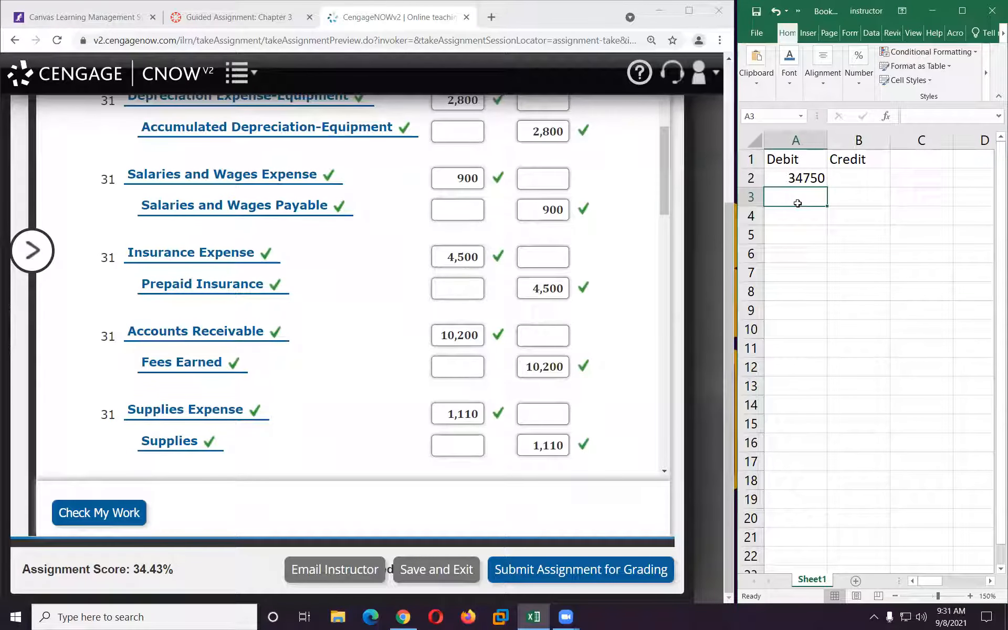
text(10200)
key(Return)
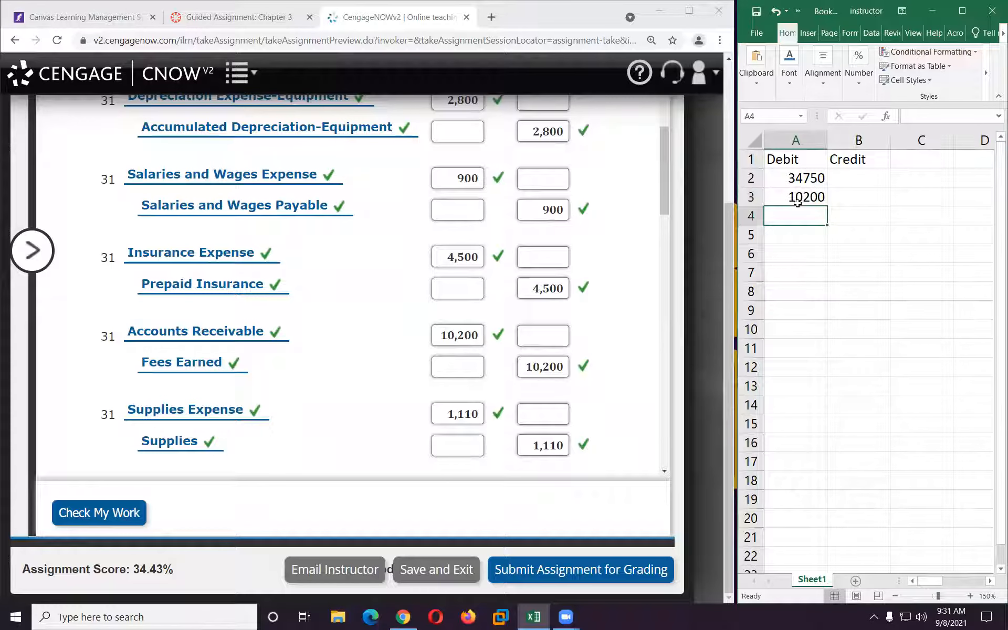
Step: Calculate the adjusted Accounts Receivable balance in cell A4 with the formula =A2+A3
text(=)
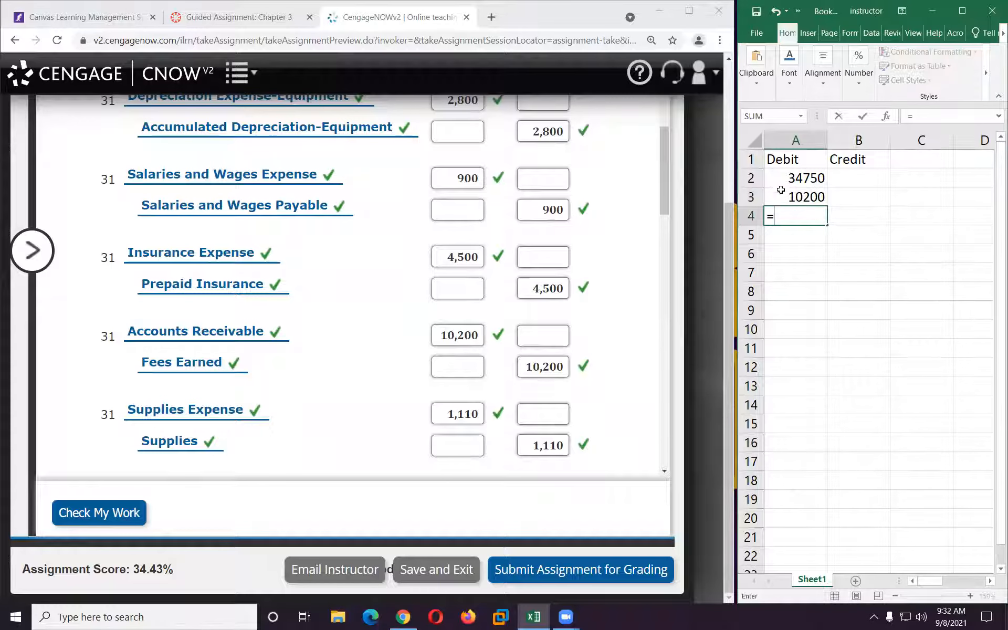
click(785, 179)
text(+)
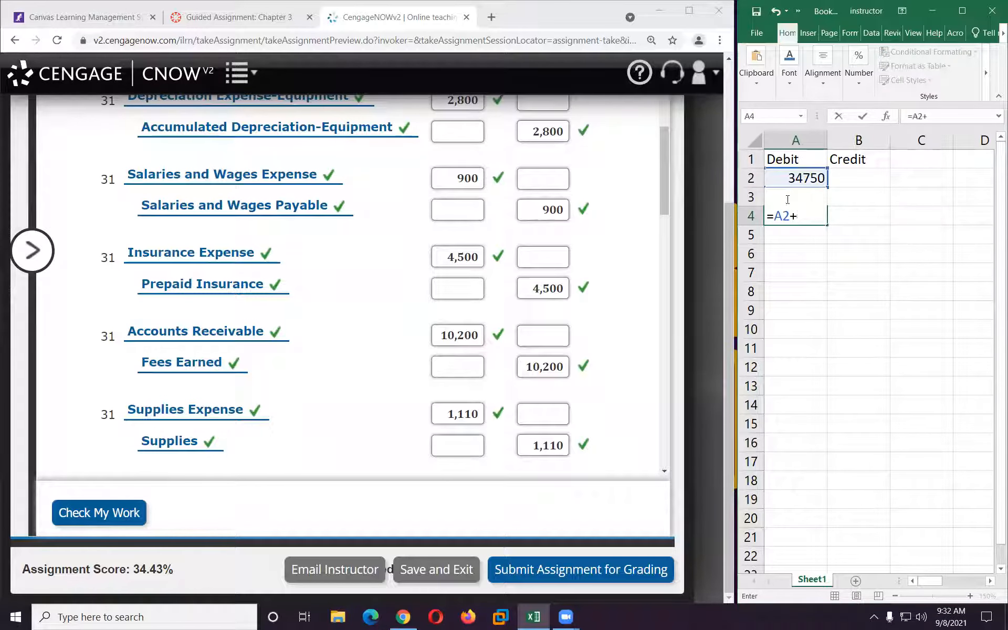
key(F2)
key(Left)
key(Right)
text(A3)
key(Return)
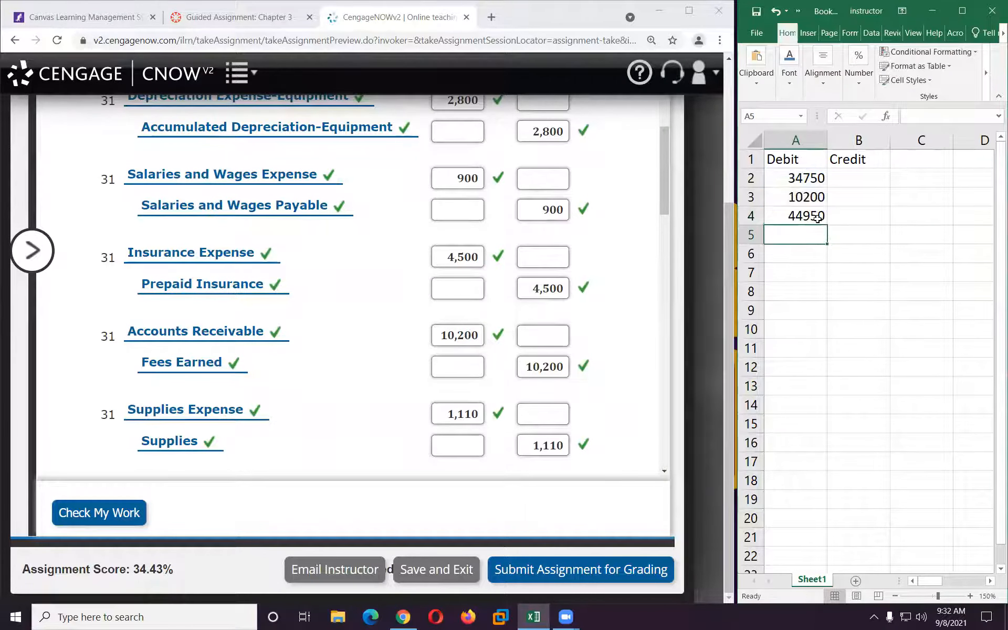
click(817, 218)
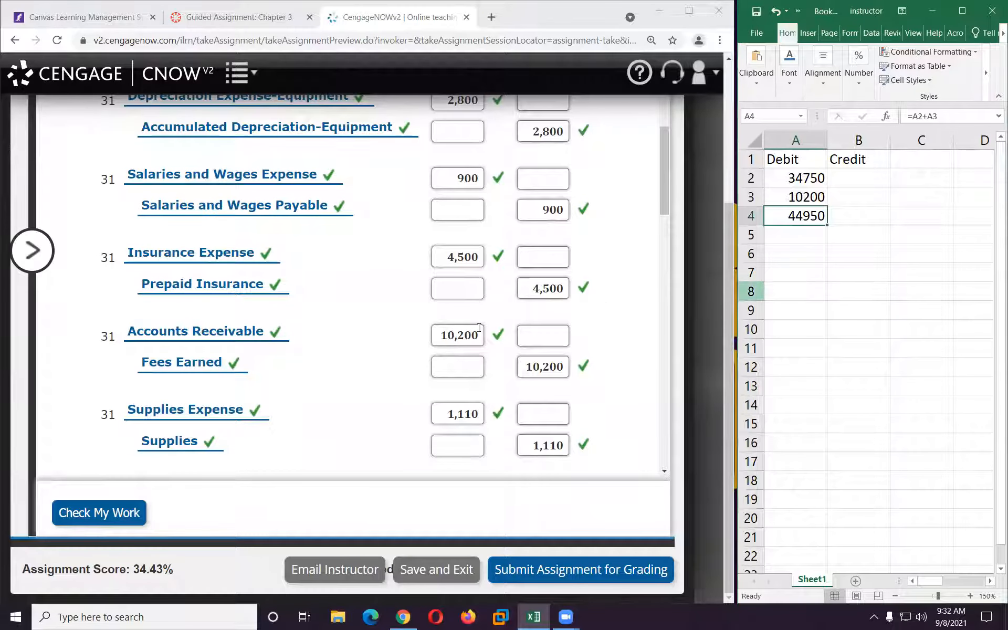
Step: Recheck the Accounts Receivable balance and adjusting entry, and enter 44950 as its debit balance in the adjusted trial balance
scroll(420, 304, up, 15)
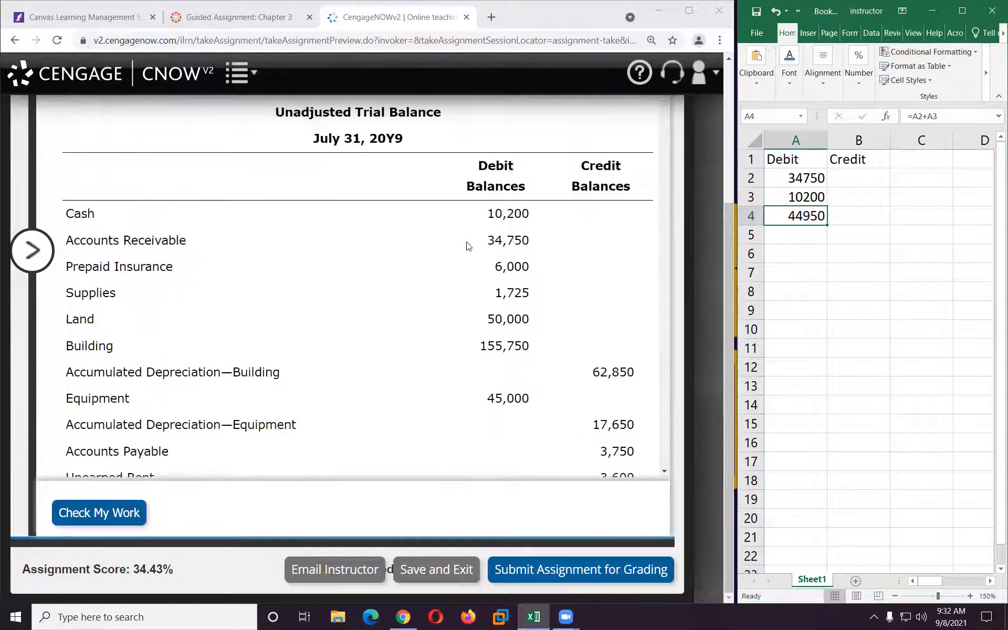
scroll(514, 253, down, 15)
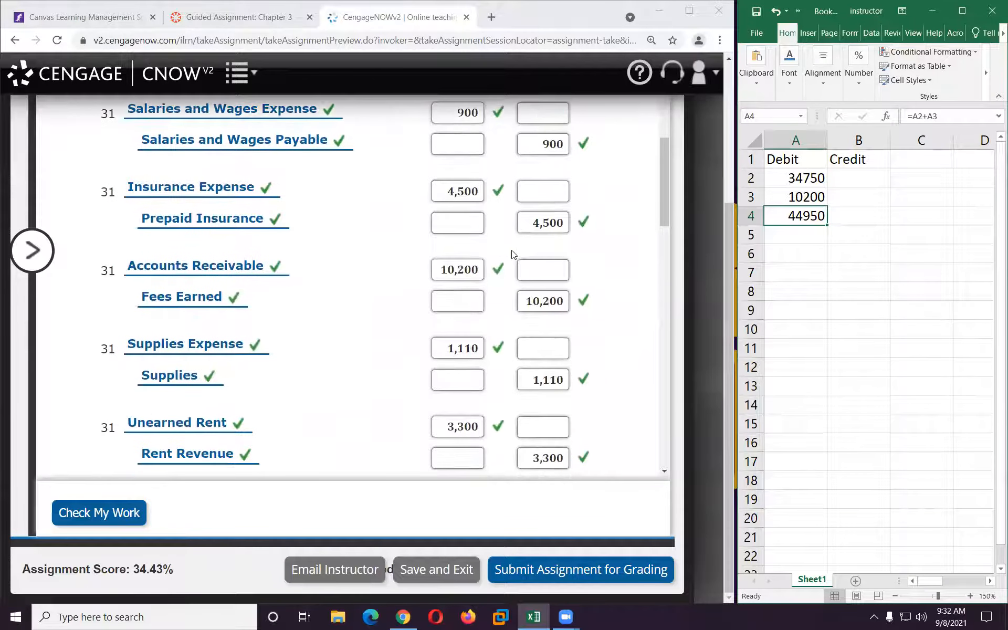
scroll(513, 255, down, 3)
scroll(513, 255, up, 1)
scroll(513, 256, up, 1)
scroll(218, 298, down, 10)
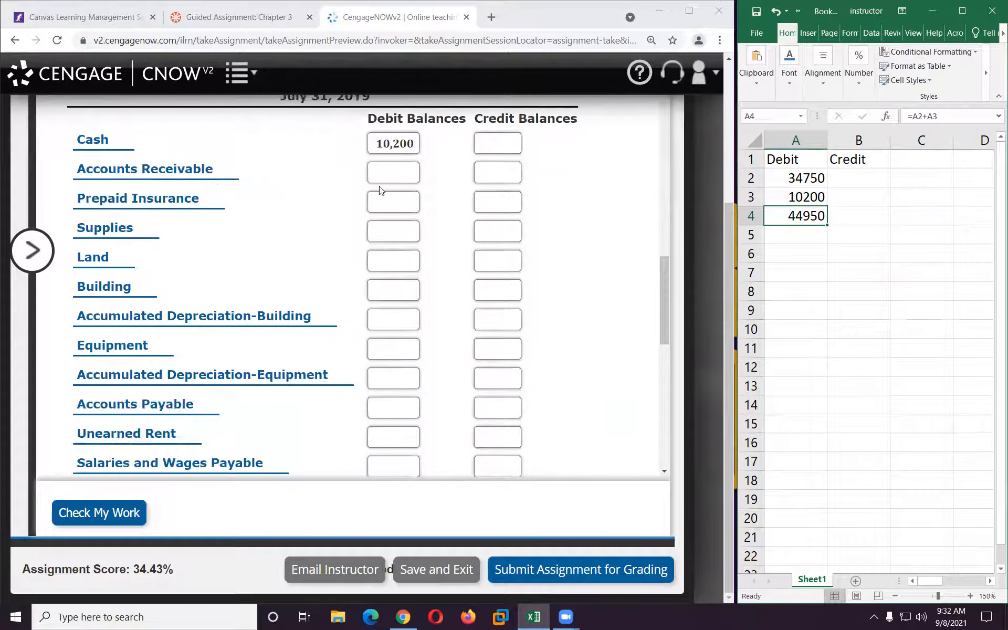
click(384, 170)
text(44950)
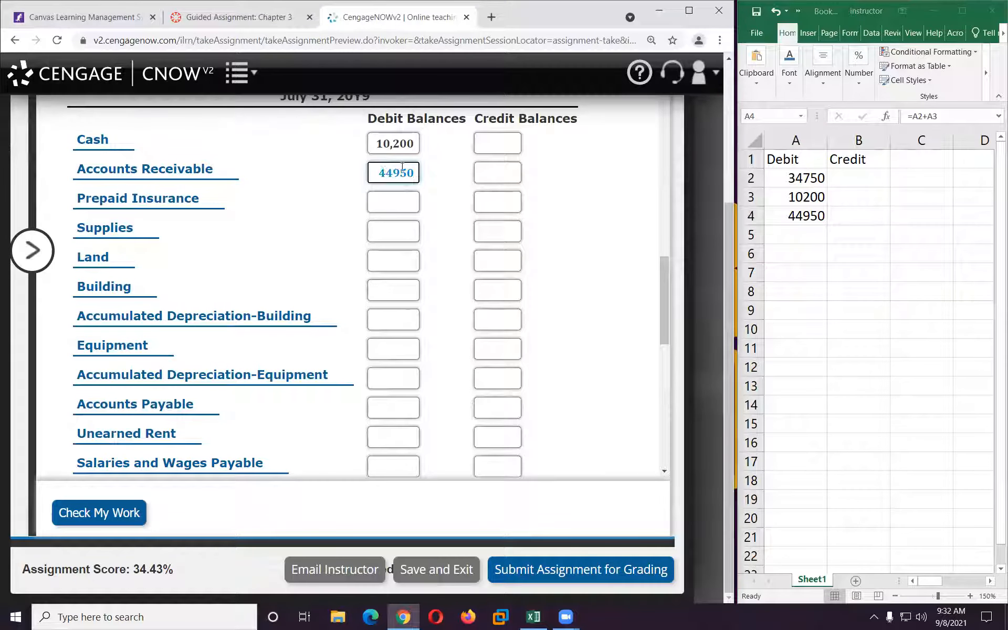
Step: Replace cell A2 with the unadjusted Prepaid Insurance balance of 6000 and clear the old figures in A3 and A4
click(391, 203)
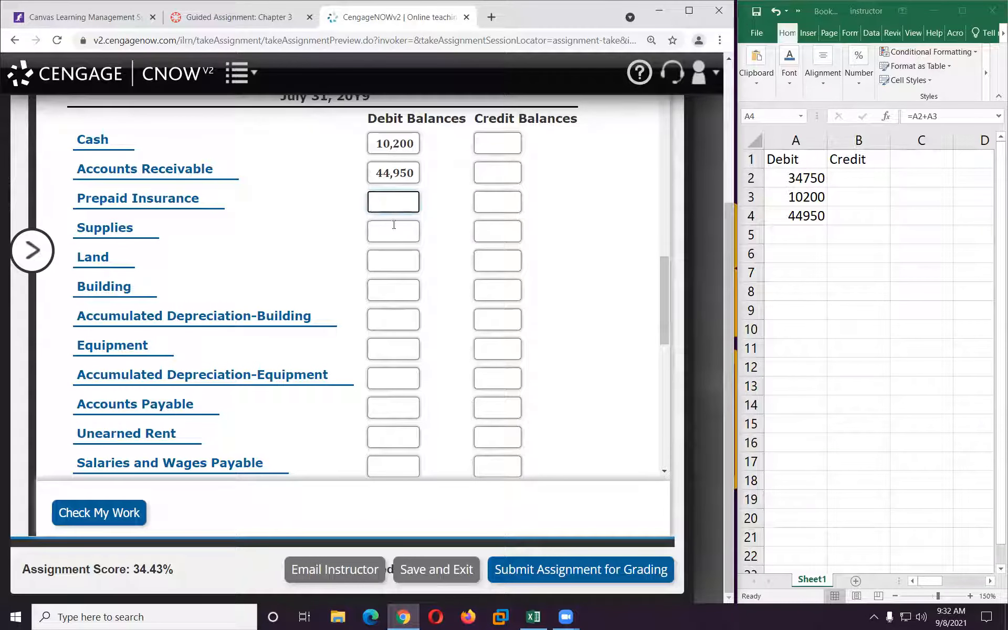
scroll(394, 224, up, 20)
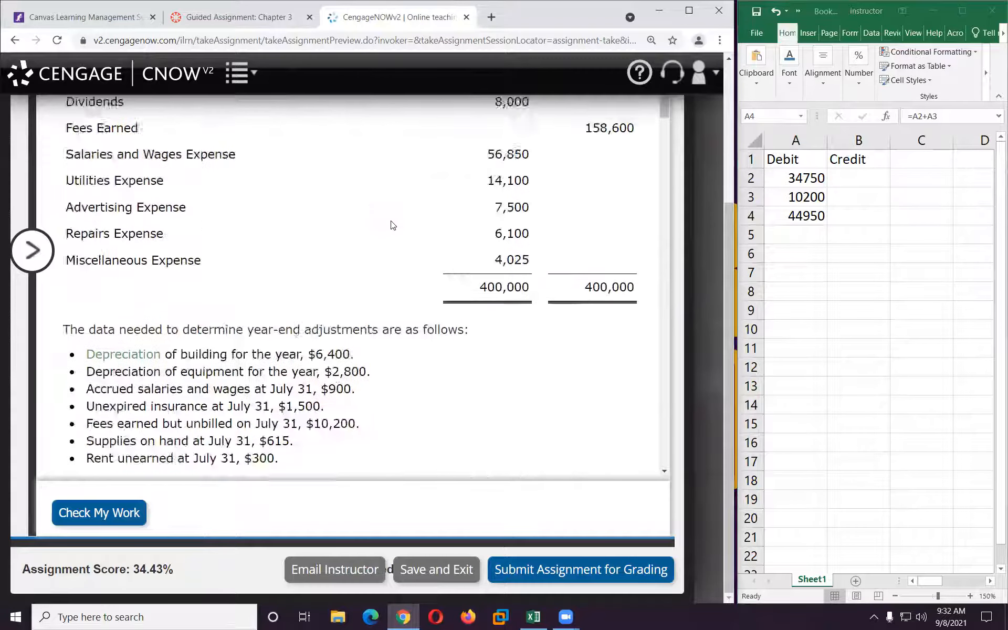
scroll(394, 224, up, 9)
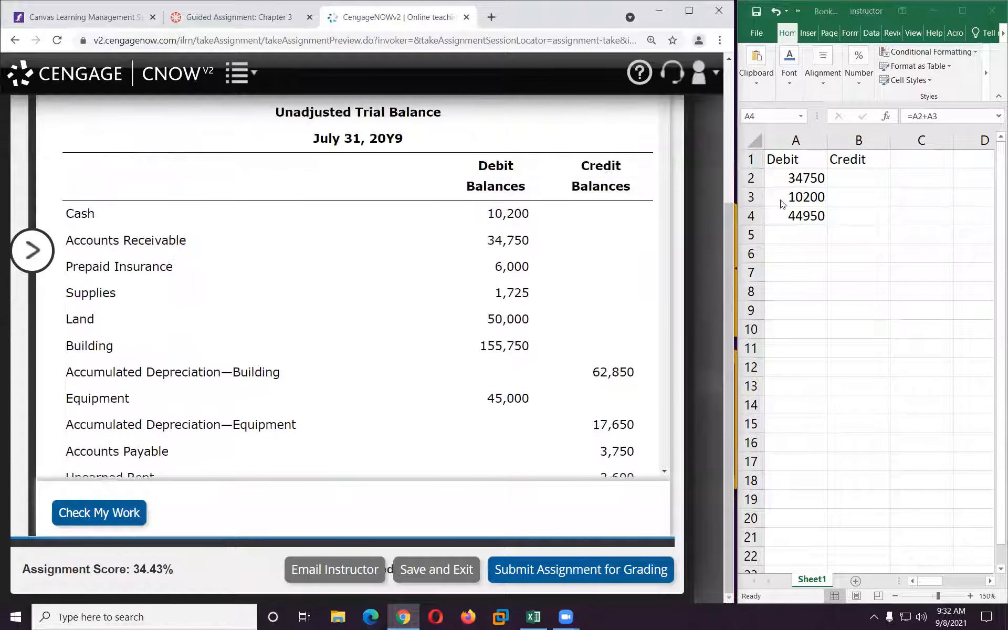
click(806, 178)
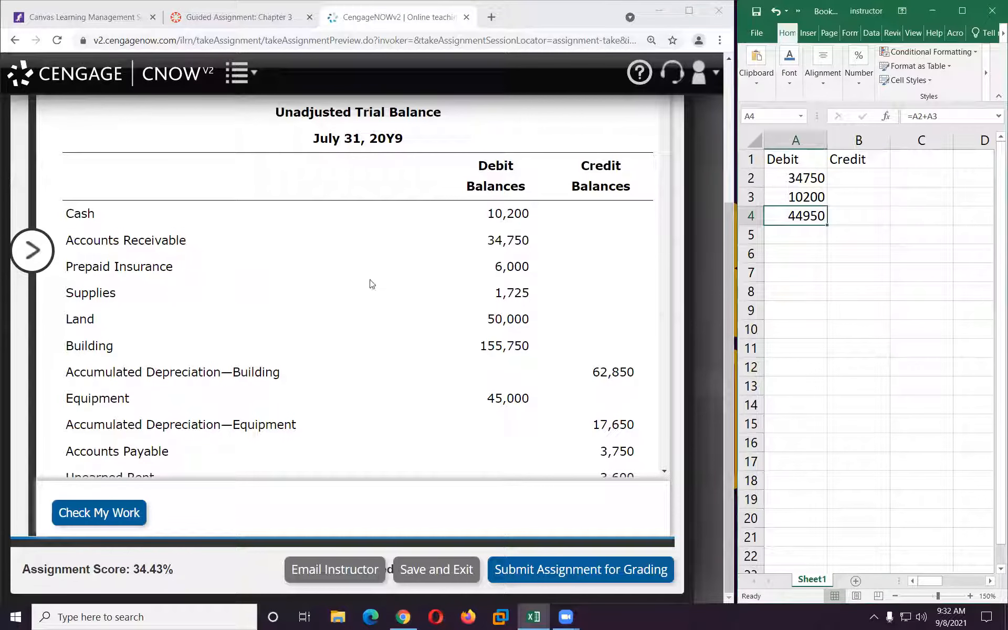
click(780, 178)
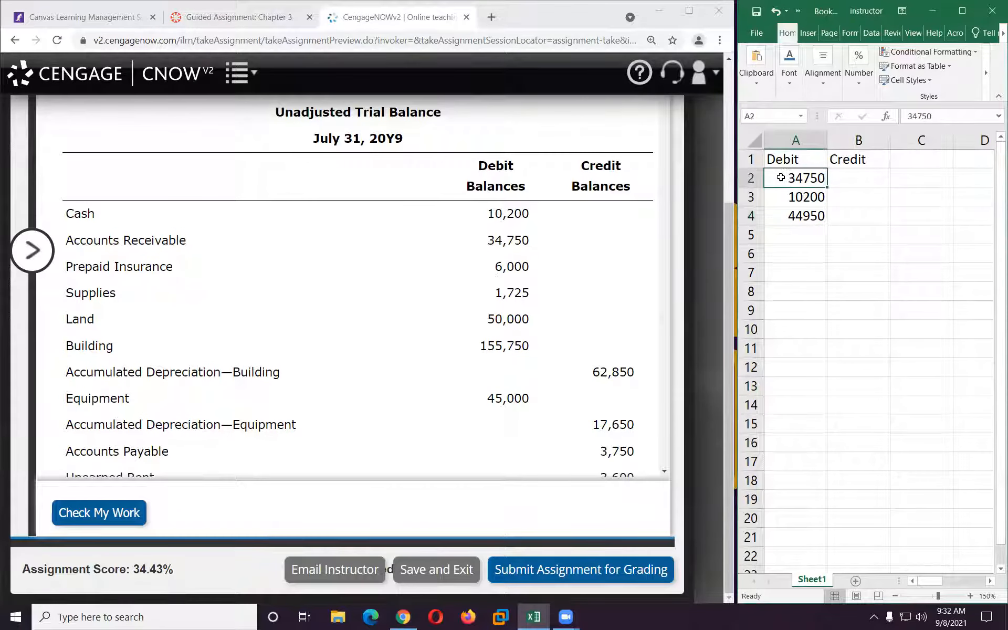
text(6000)
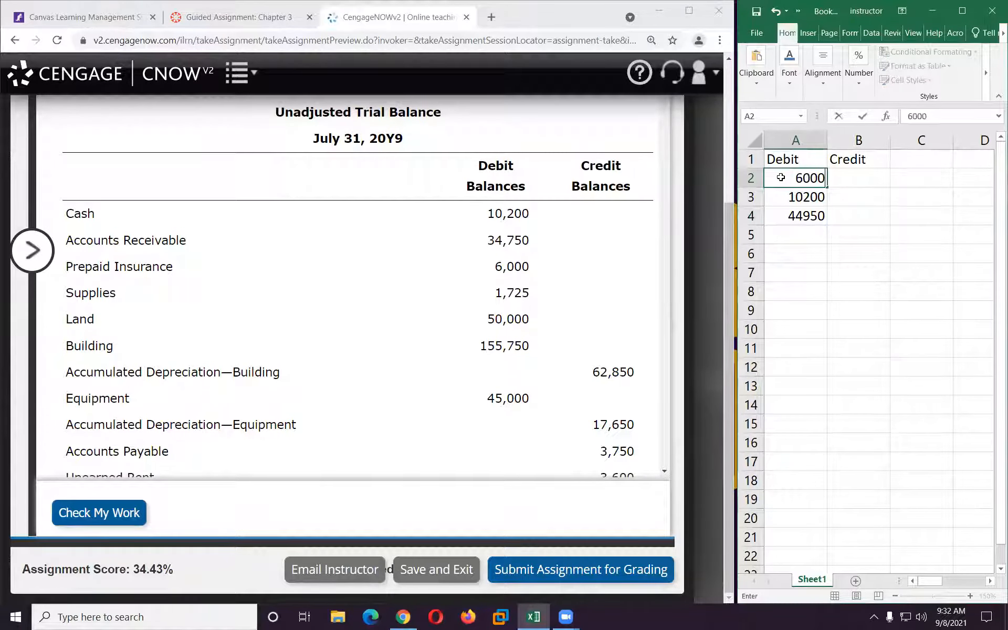
key(Return)
key(Delete)
key(Down)
key(Delete)
key(Down)
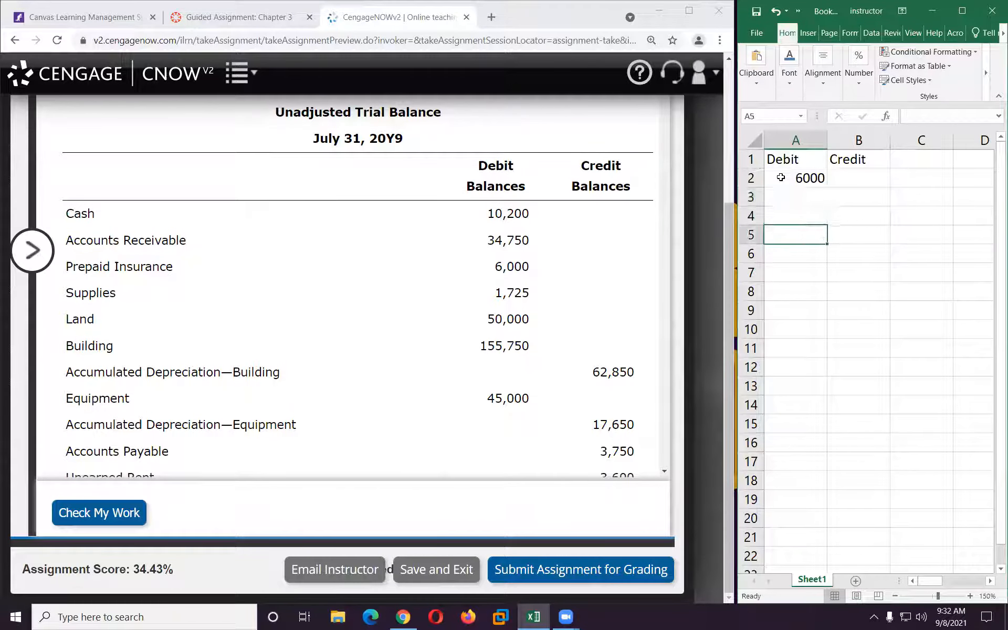
Step: Find the Prepaid Insurance adjusting entry and record its credit of 4500 in cell B2
scroll(189, 288, down, 15)
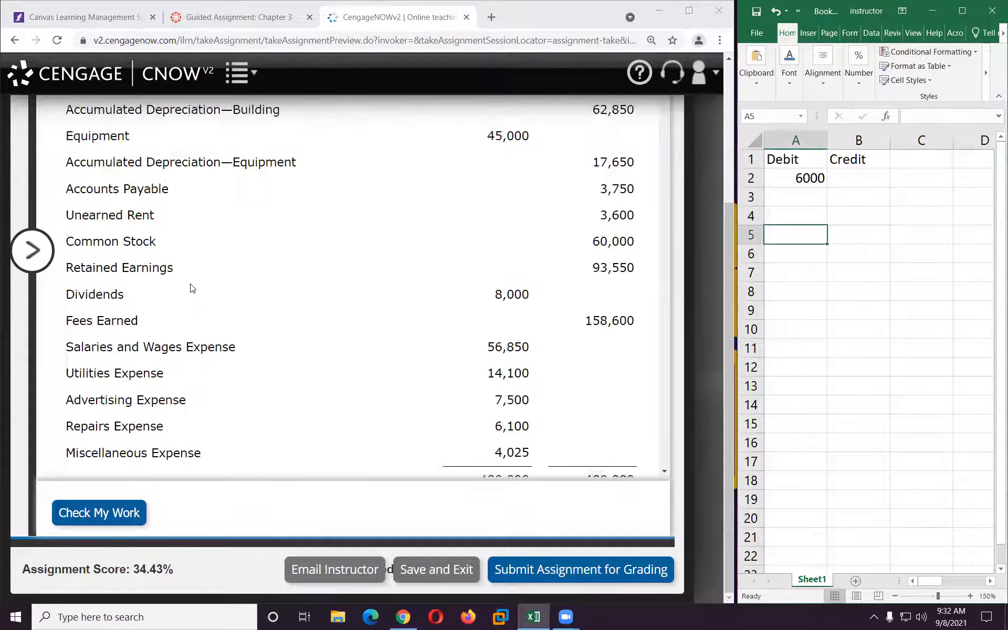
scroll(191, 285, down, 3)
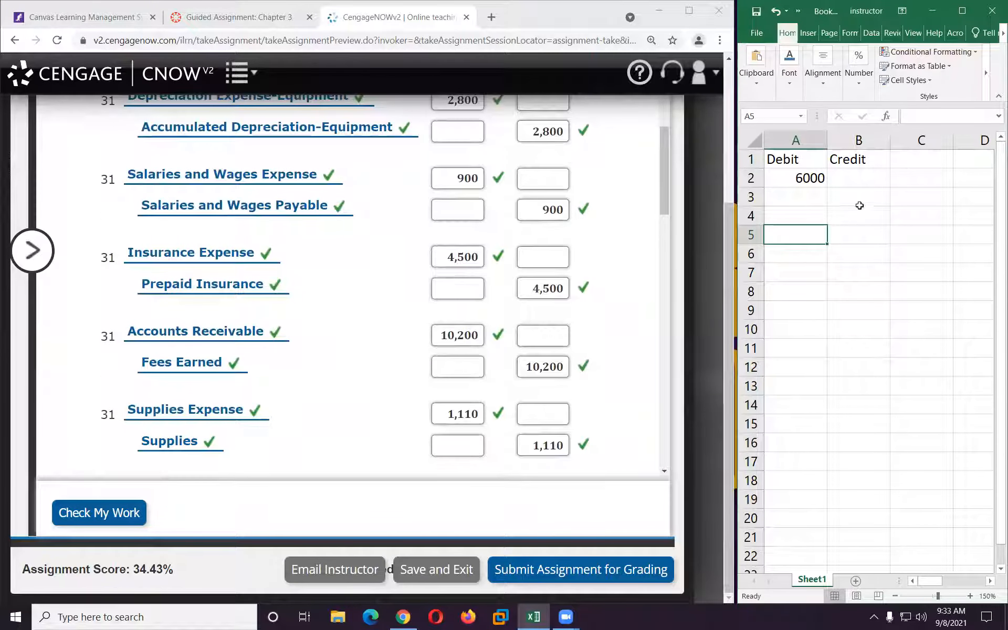
click(866, 180)
text(4500)
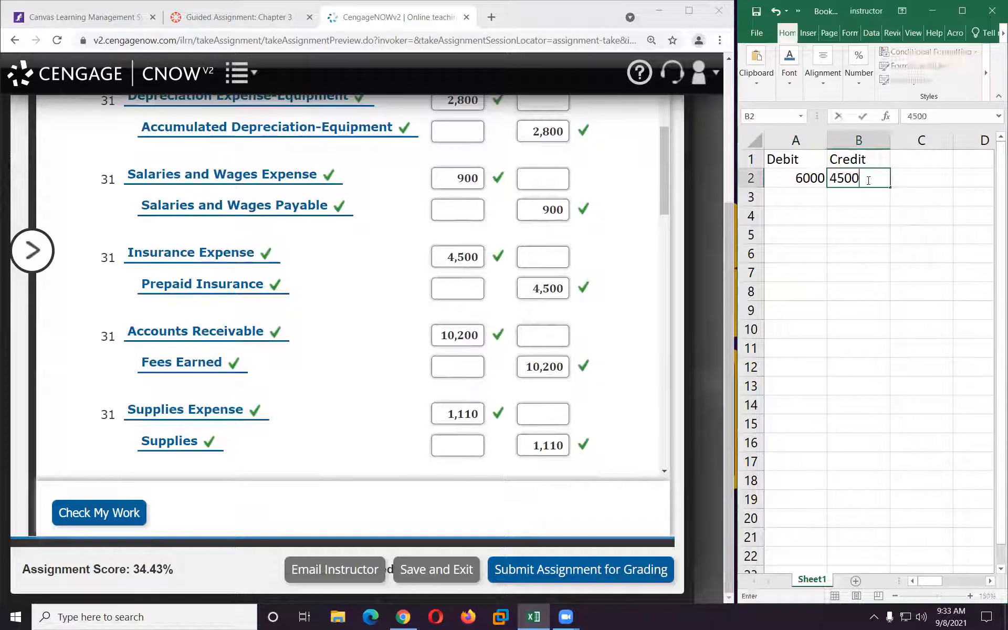
key(Return)
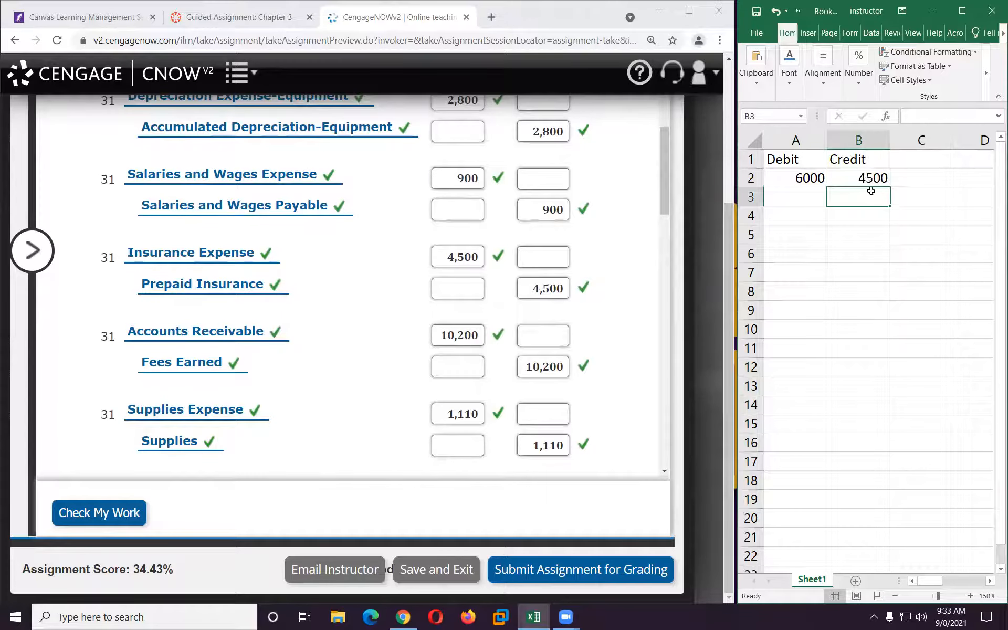
Step: Calculate the adjusted Prepaid Insurance balance in cell A5 with the formula =A2-B2
click(793, 197)
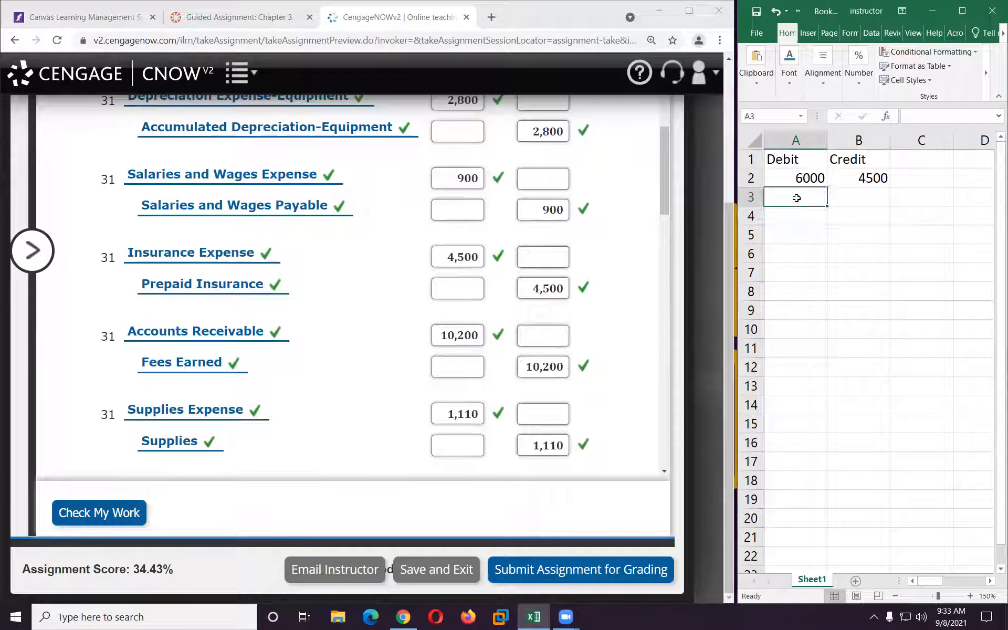
click(795, 236)
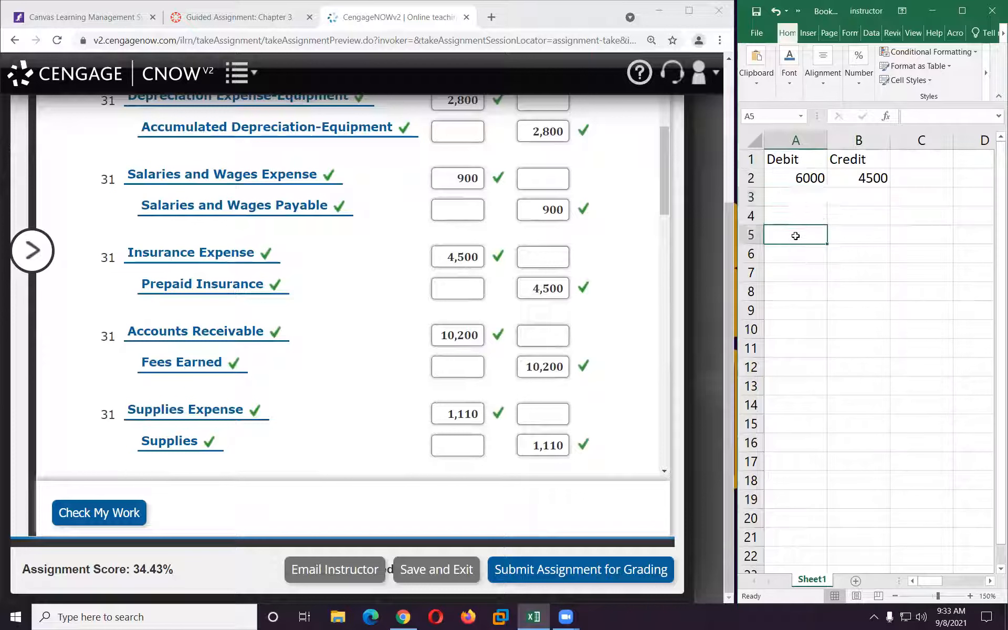
text(=)
click(803, 181)
text(-)
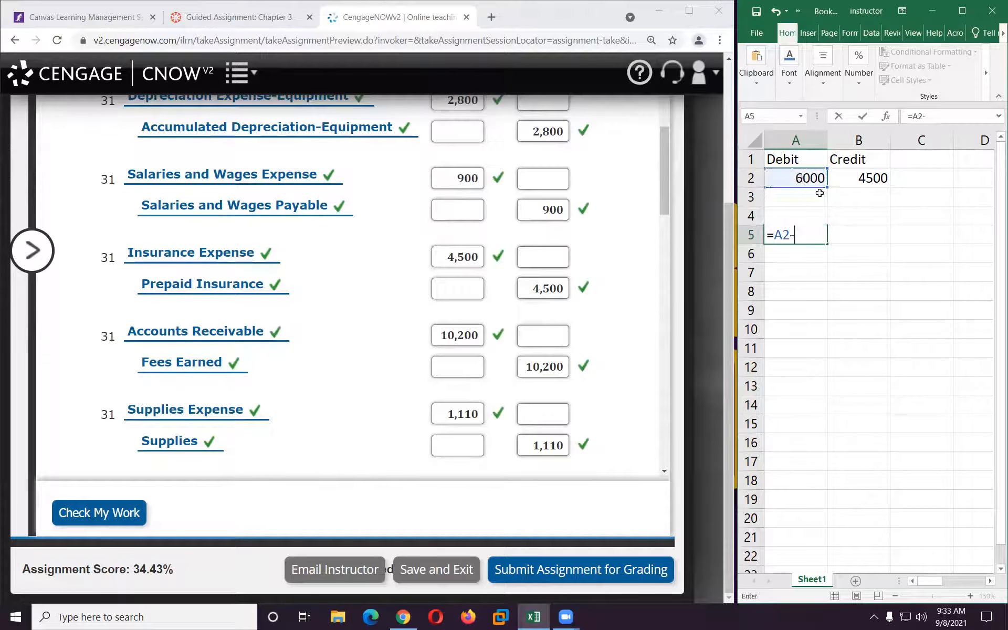
click(857, 180)
key(Return)
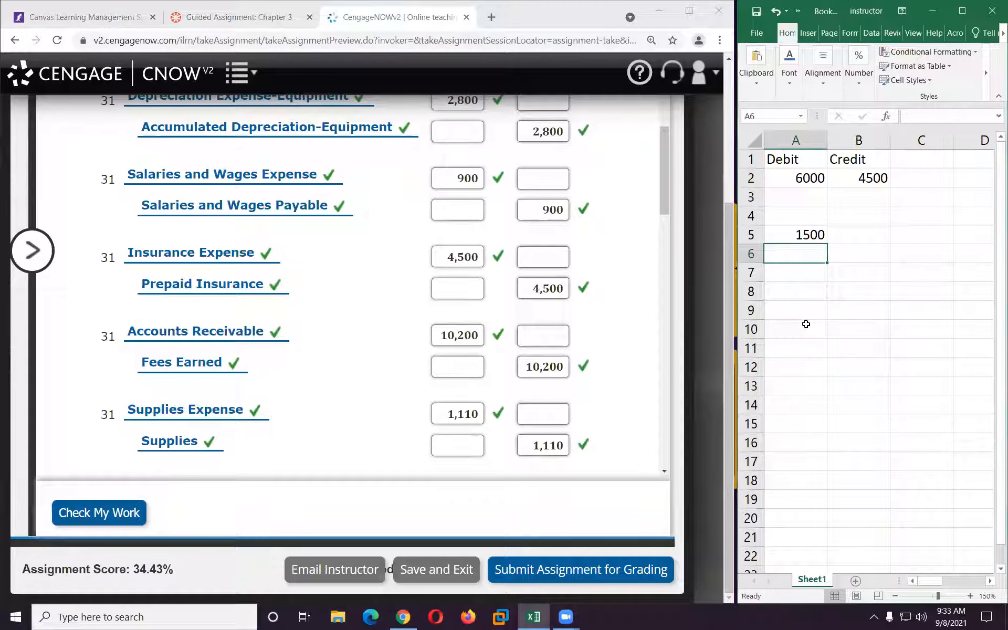
Step: Enter 1500 as the Prepaid Insurance debit balance in the July 31 adjusted trial balance
scroll(433, 345, down, 5)
scroll(433, 343, down, 12)
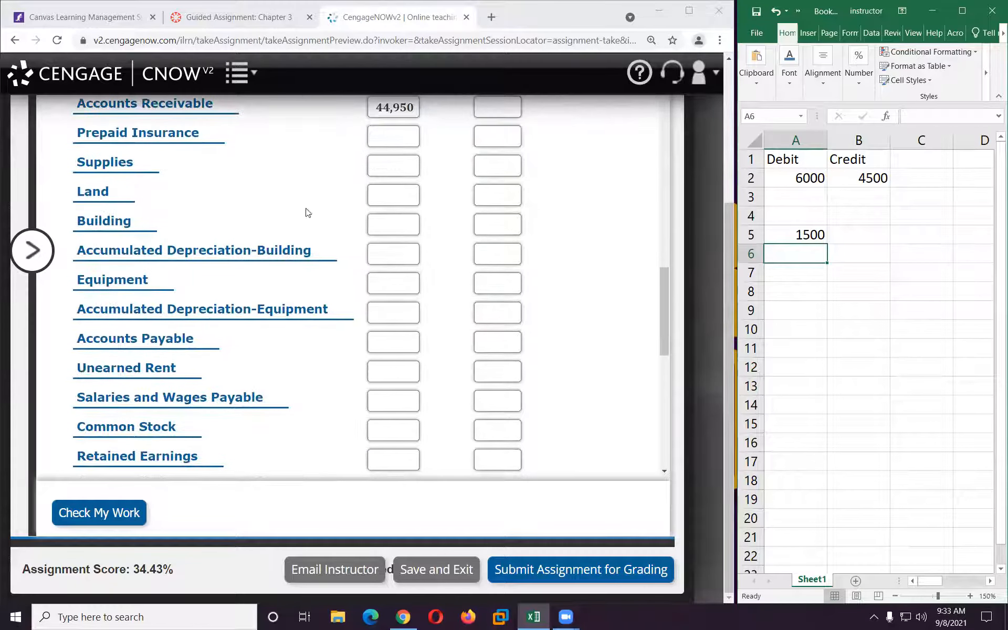
click(375, 137)
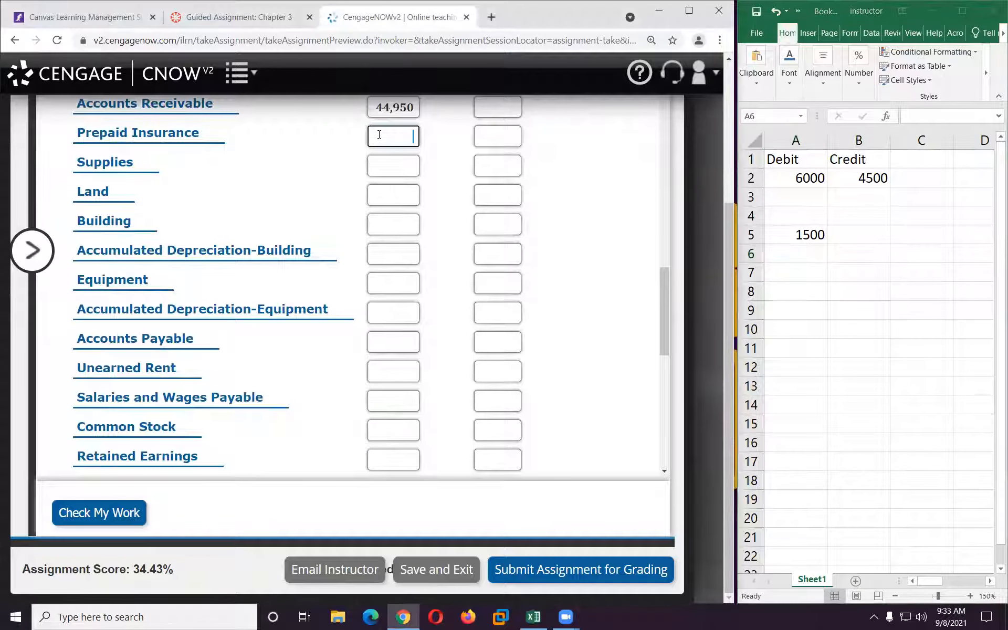
text(1500)
Step: Look up the unadjusted Supplies balance, enter 1725 in cell A2 and clear the old credit in cell B2
scroll(366, 222, up, 4)
scroll(367, 223, up, 15)
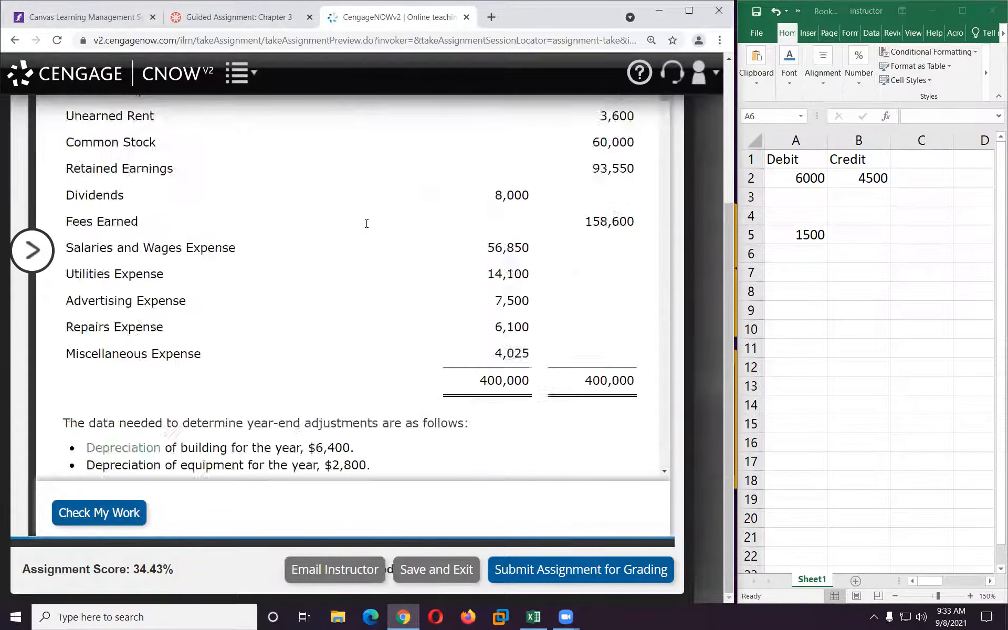
scroll(366, 223, down, 1)
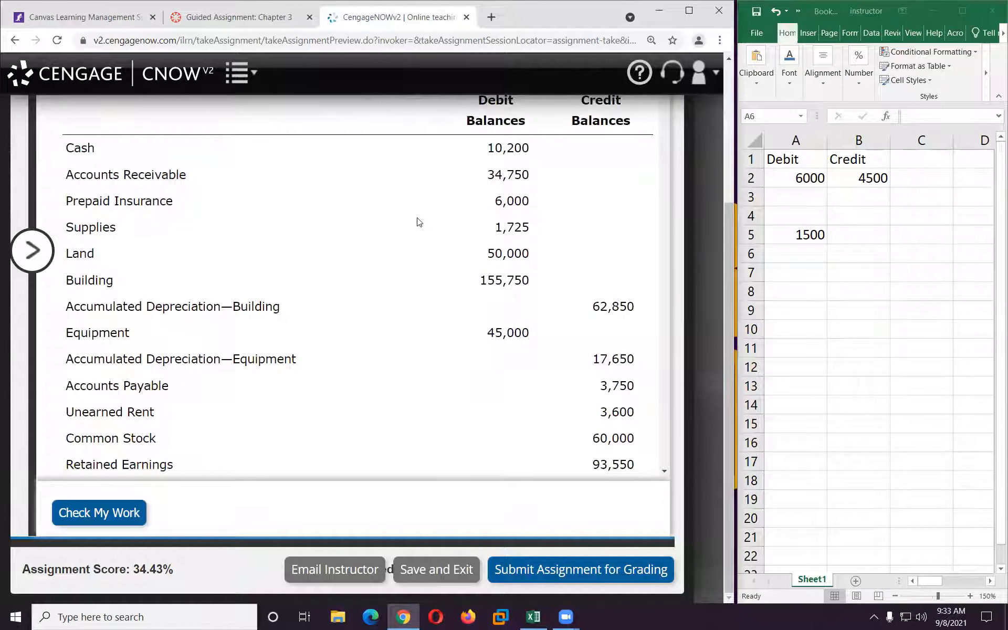
click(789, 179)
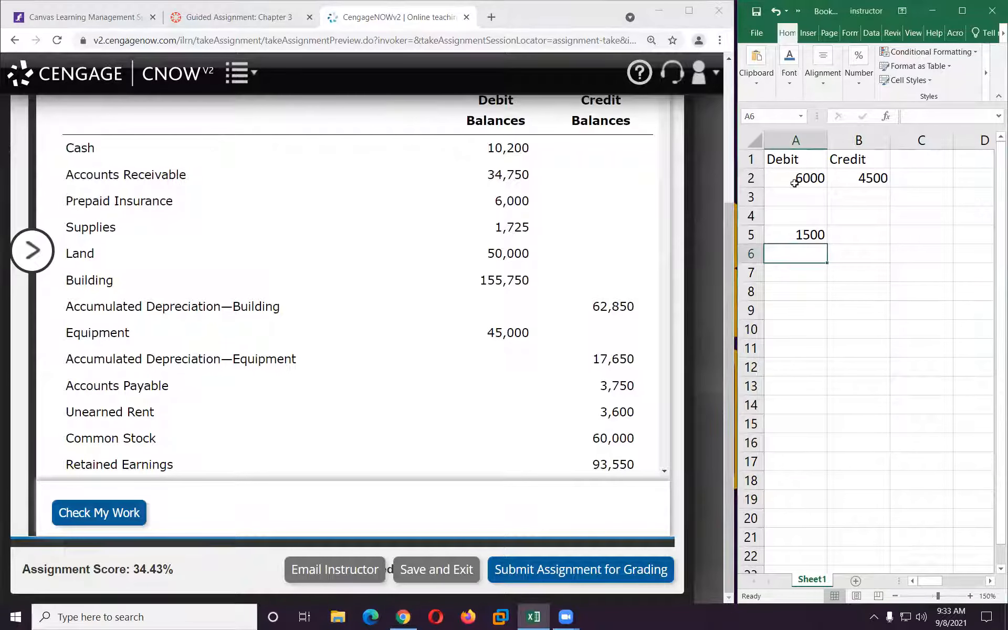
text(1725)
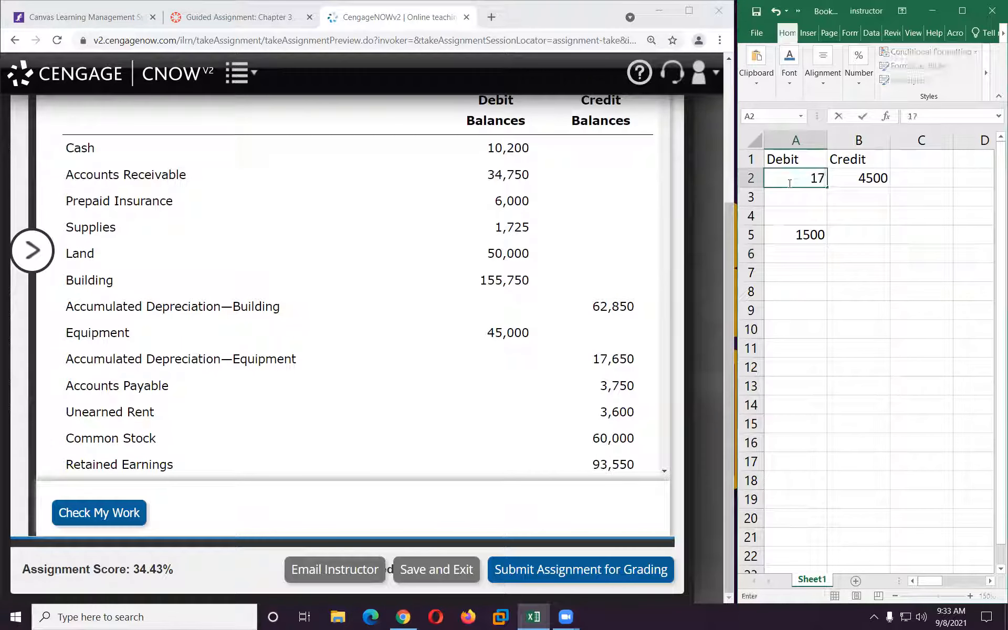
click(844, 201)
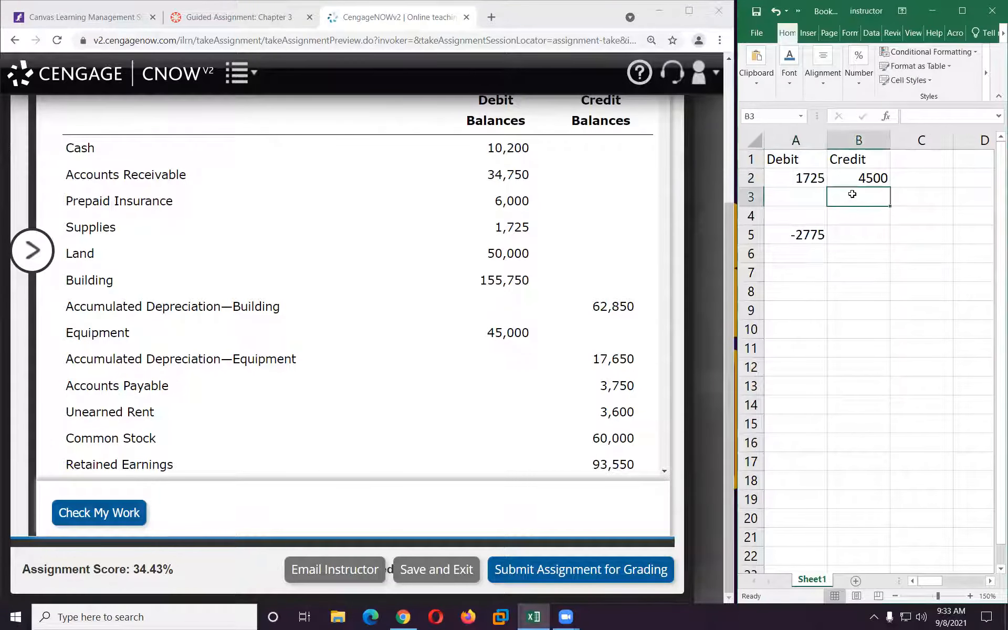
click(842, 182)
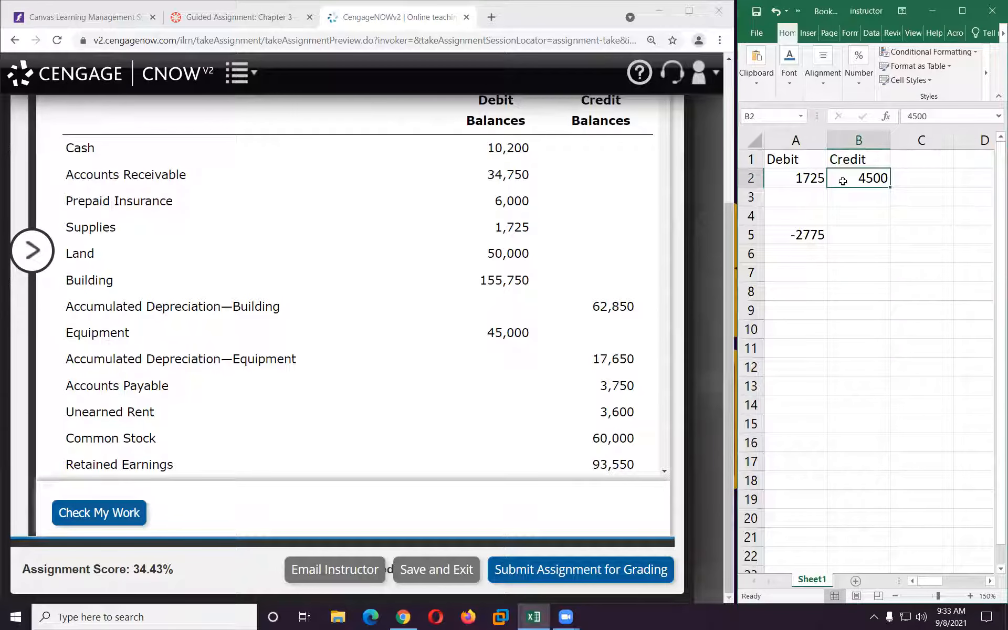
key(Delete)
Step: Find the Supplies adjusting entry and record its credit of 1110 in cell B2
scroll(404, 273, down, 8)
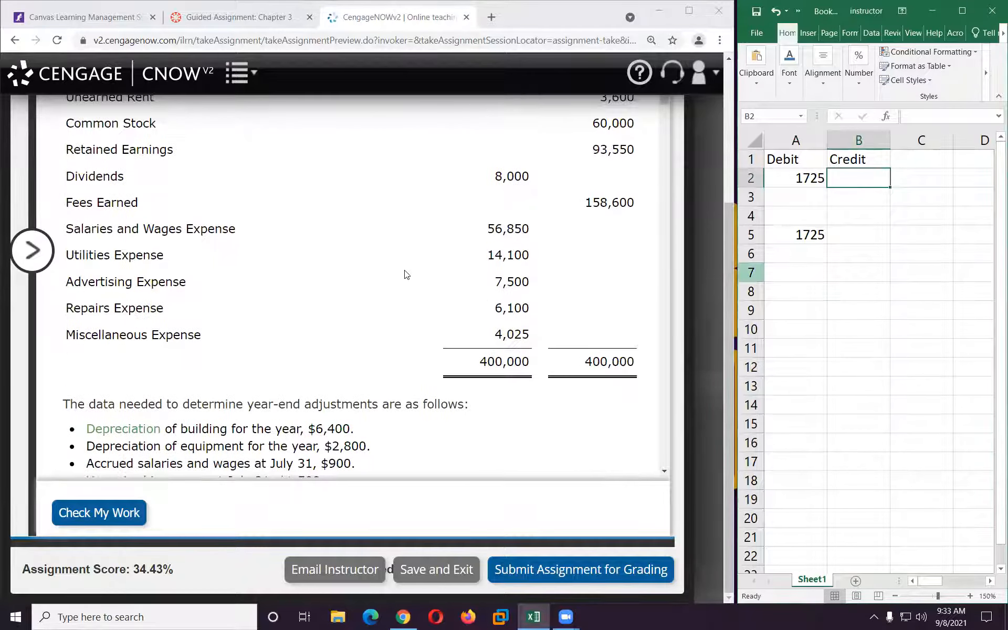
scroll(404, 273, down, 14)
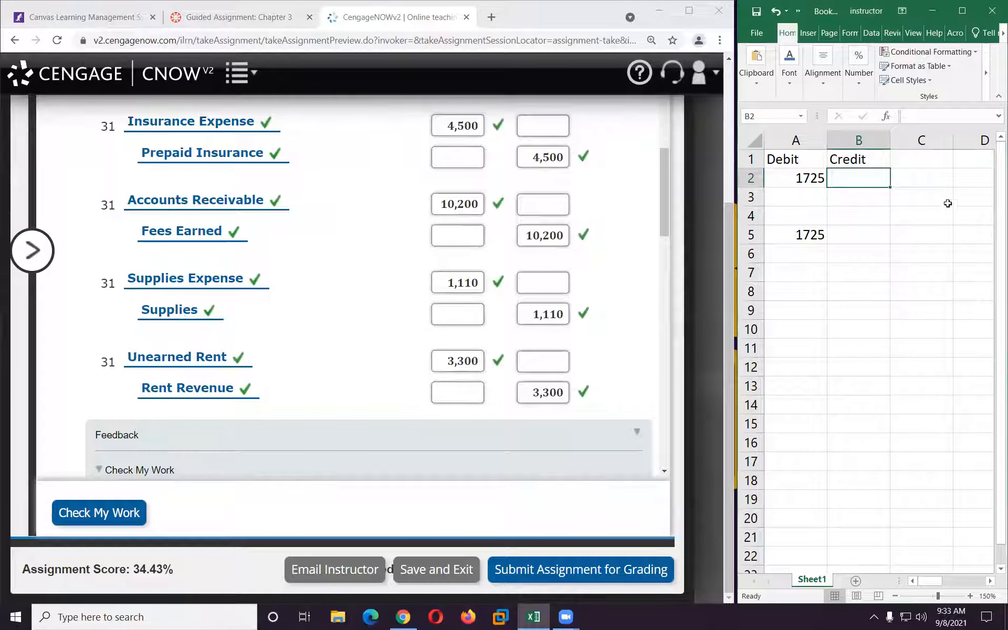
text(1110)
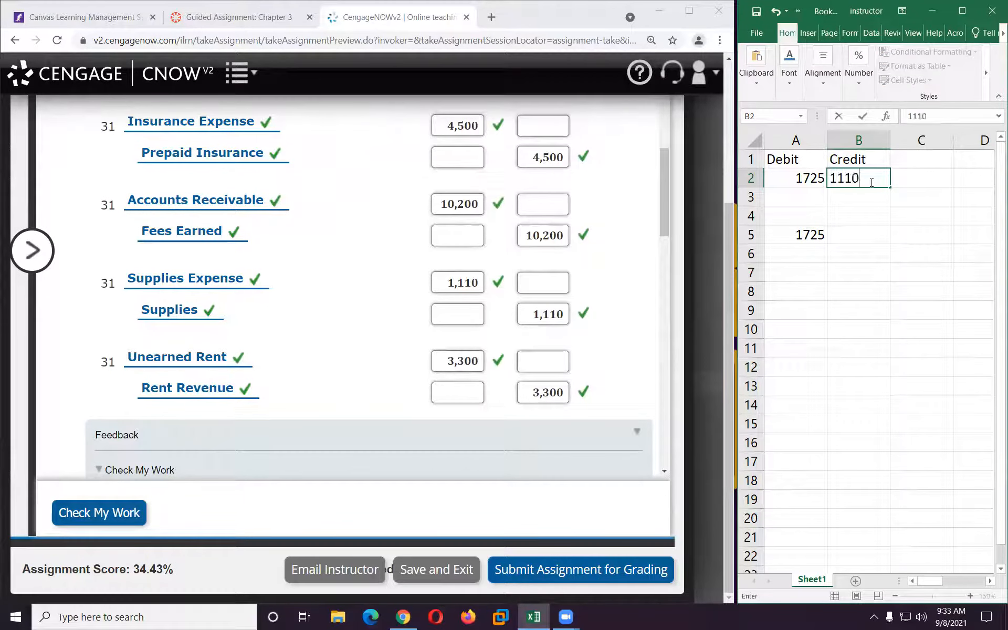
key(Return)
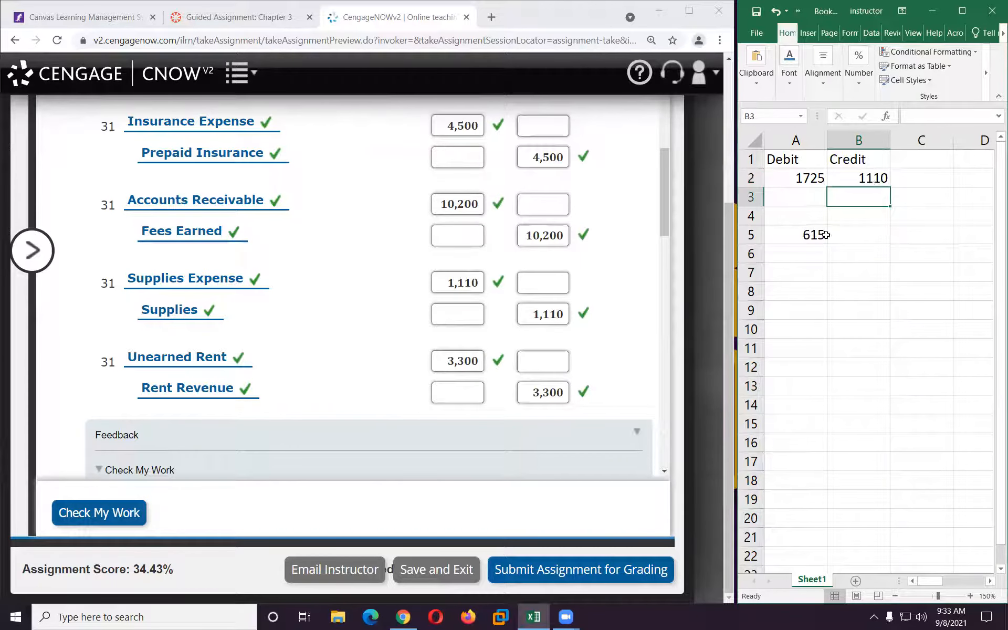
Step: Check the adjusted Supplies formula in cell A5 and enter 615 as the Supplies debit balance in the adjusted trial balance
click(803, 238)
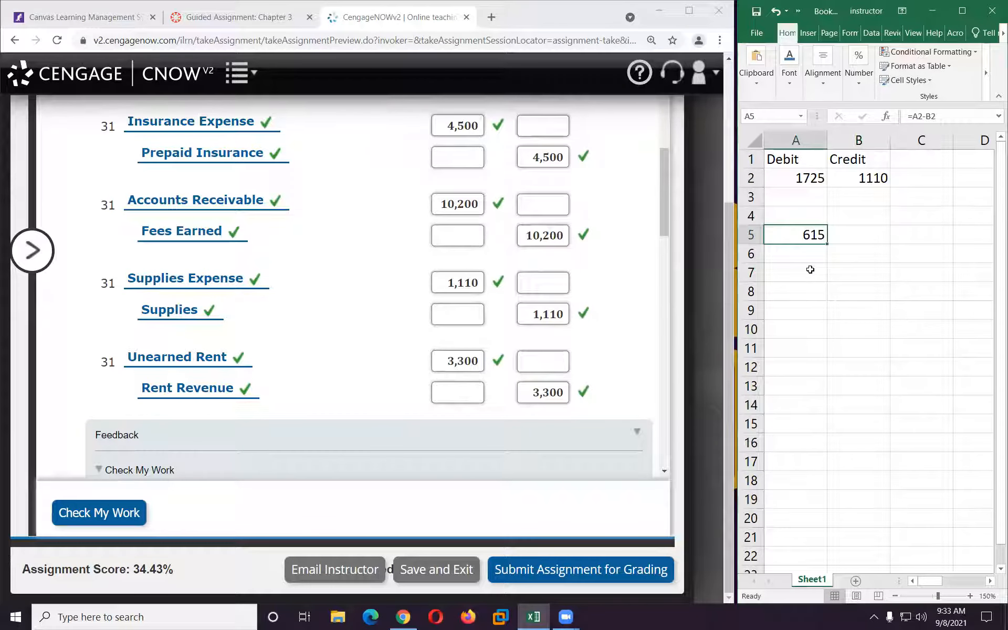
scroll(570, 359, down, 10)
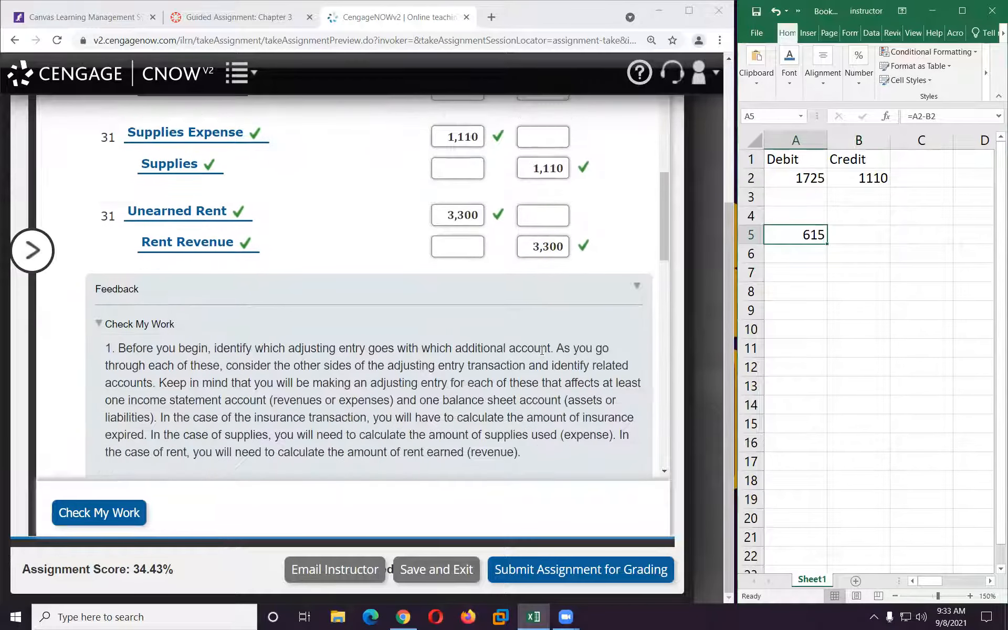
click(383, 232)
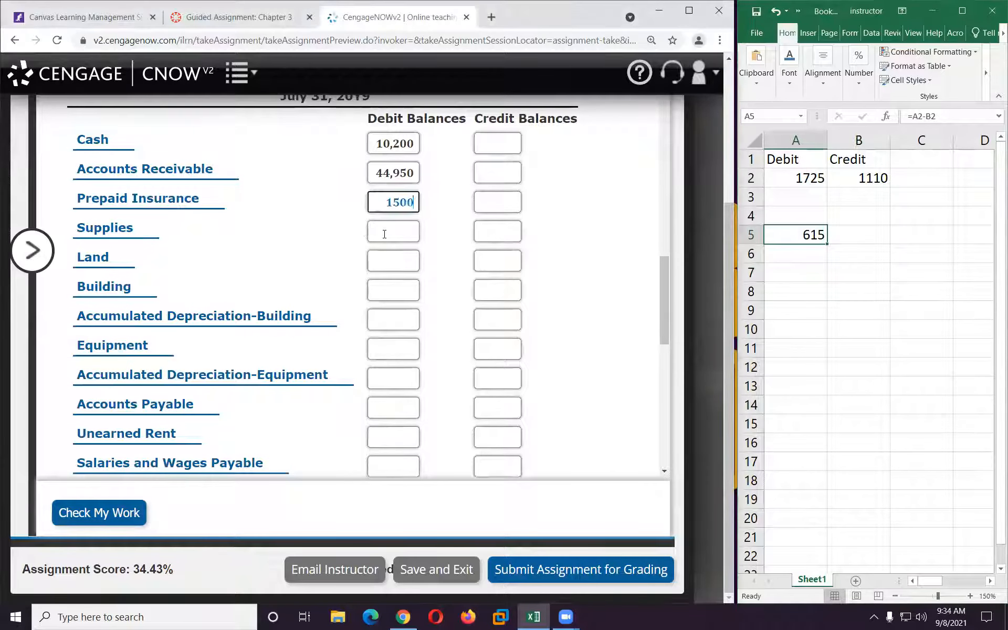
text(615)
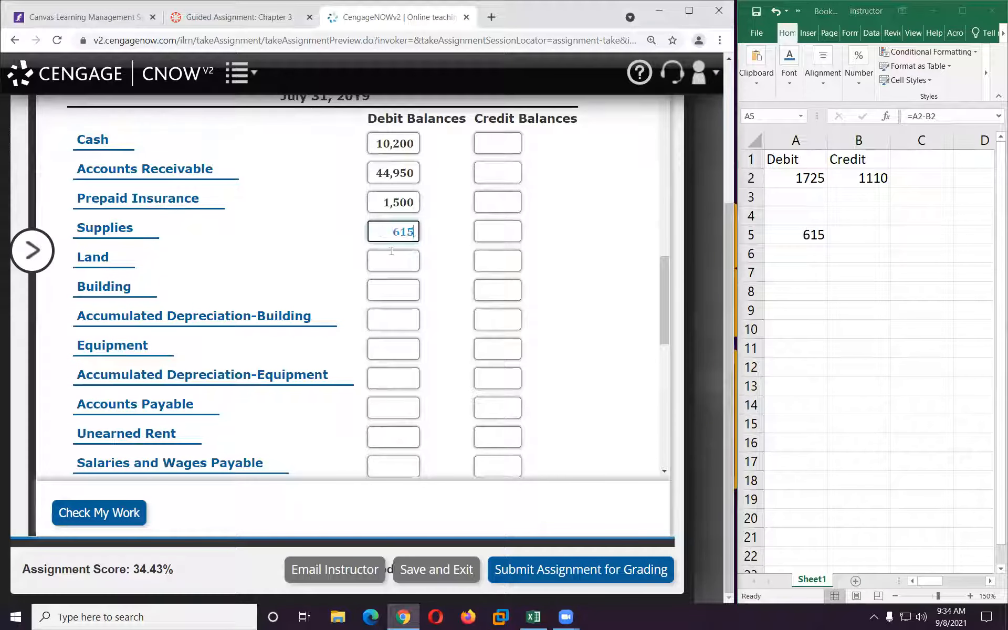
Step: Select the Land debit entry in the adjusted trial balance and go back to the unadjusted balances for its amount
click(390, 262)
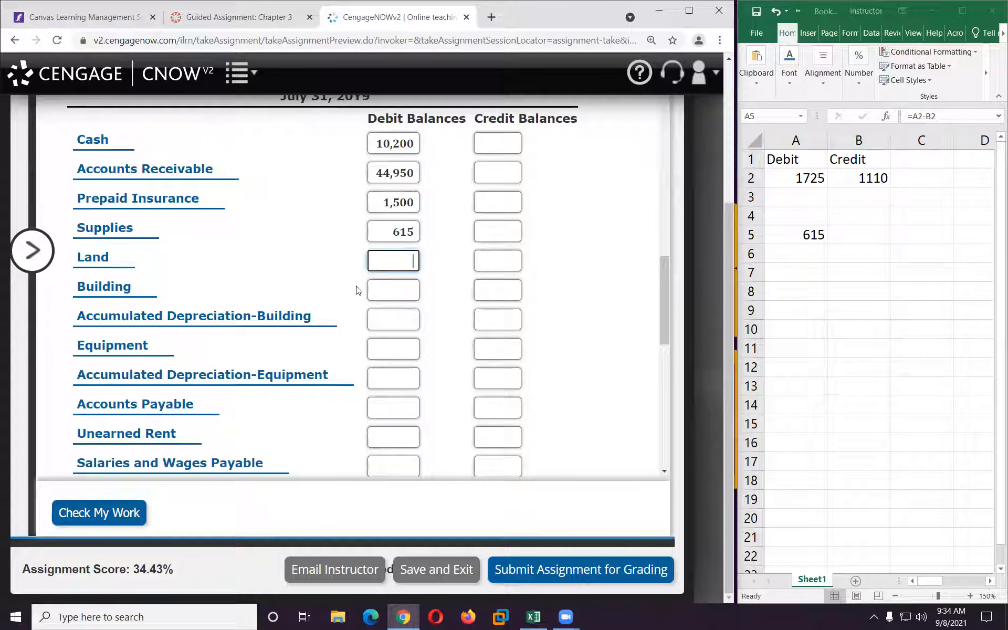
scroll(356, 290, up, 20)
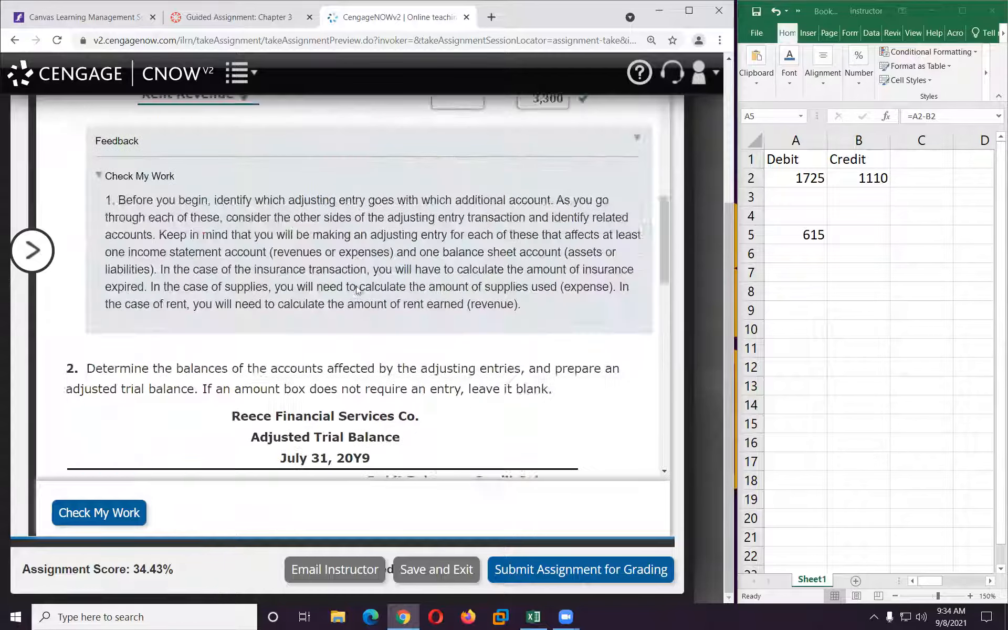
Step: Enter 50000 as the Land debit balance in the adjusted trial balance, taking the figure from the unadjusted trial balance
scroll(356, 290, up, 3)
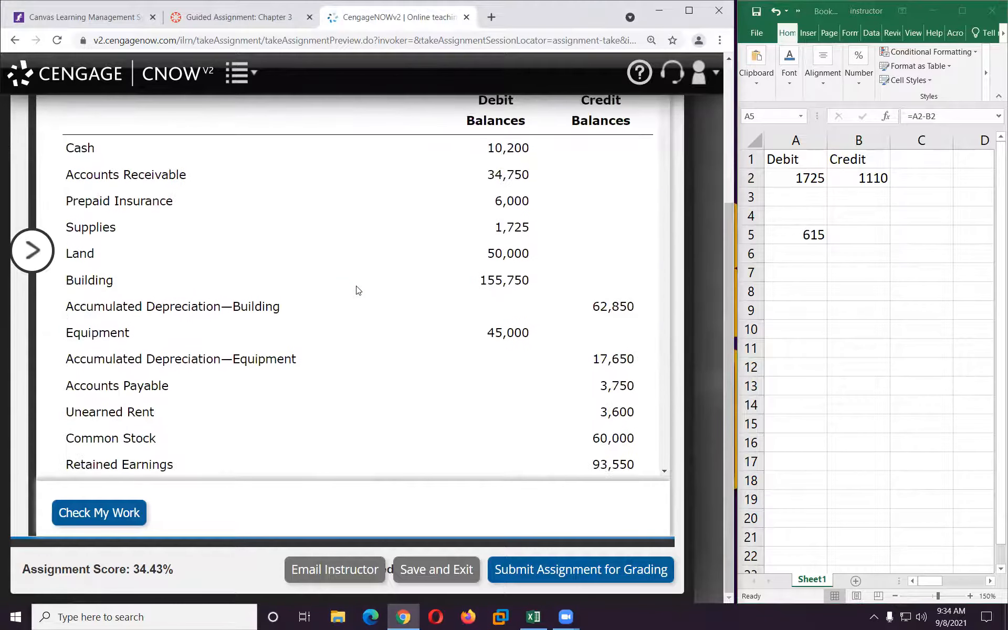
drag(491, 254, 533, 257)
scroll(321, 299, down, 10)
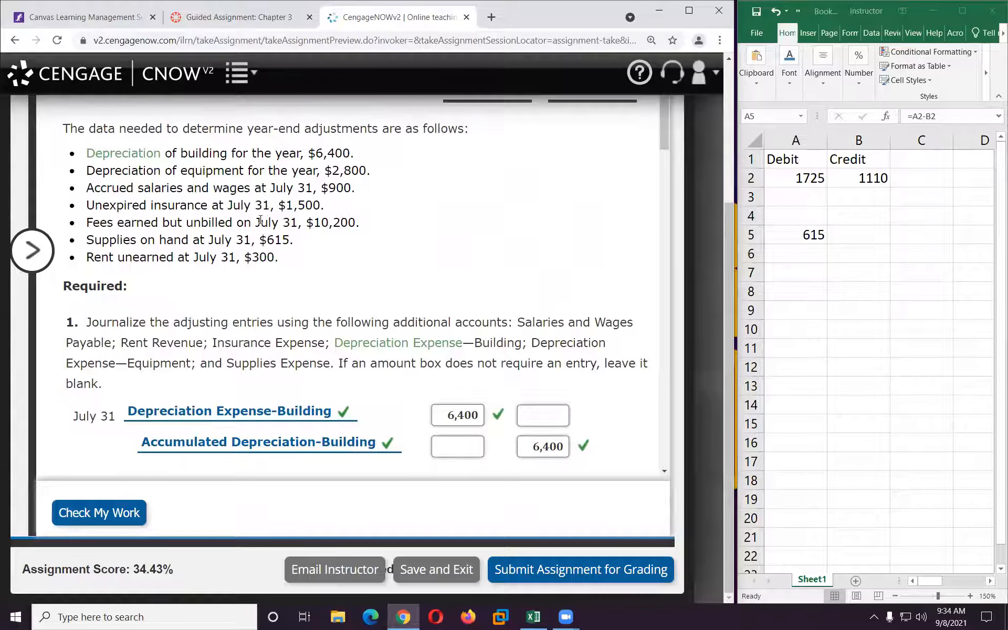
scroll(261, 221, down, 12)
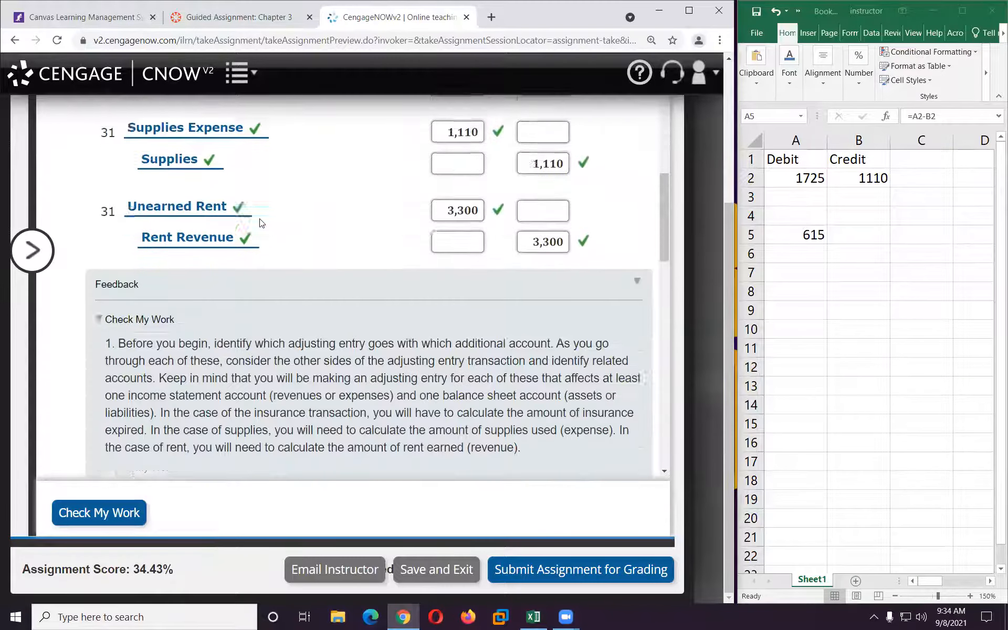
scroll(278, 257, down, 10)
click(389, 263)
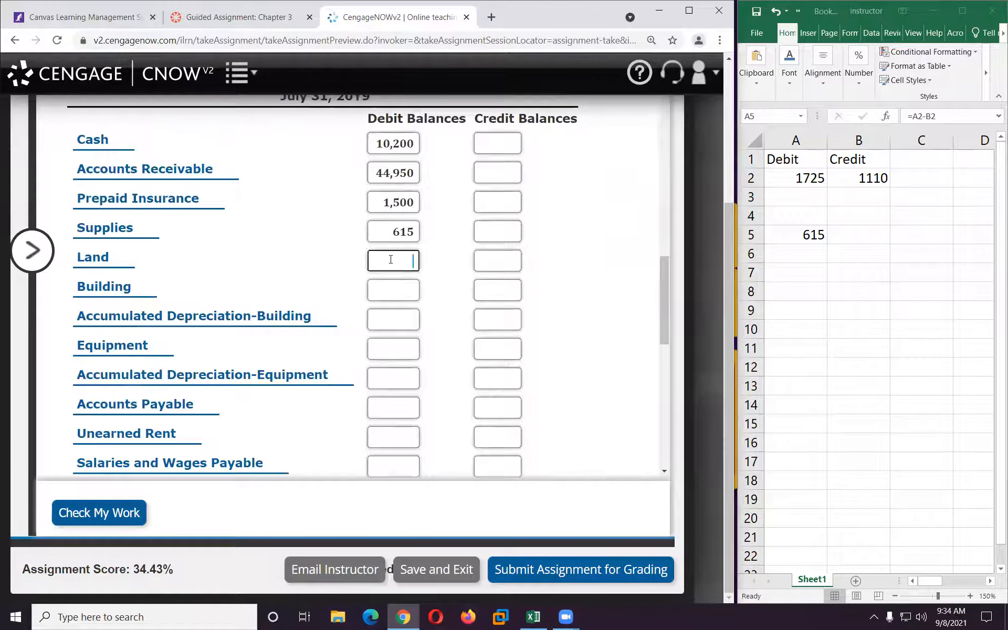
text(50000)
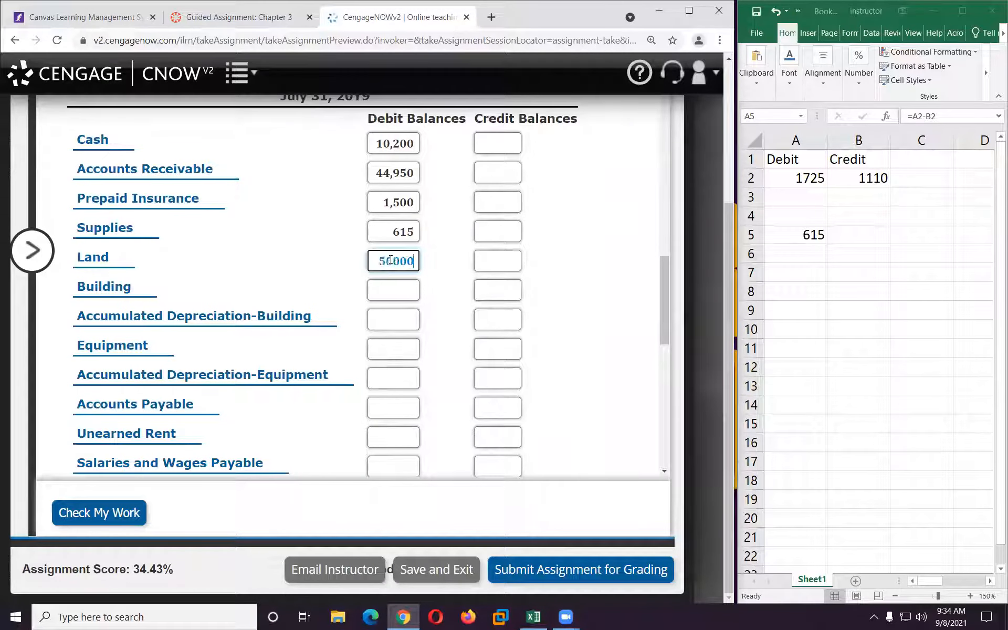
Step: Enter 155750 as the Building debit balance in the adjusted trial balance, using the unadjusted figure
click(389, 292)
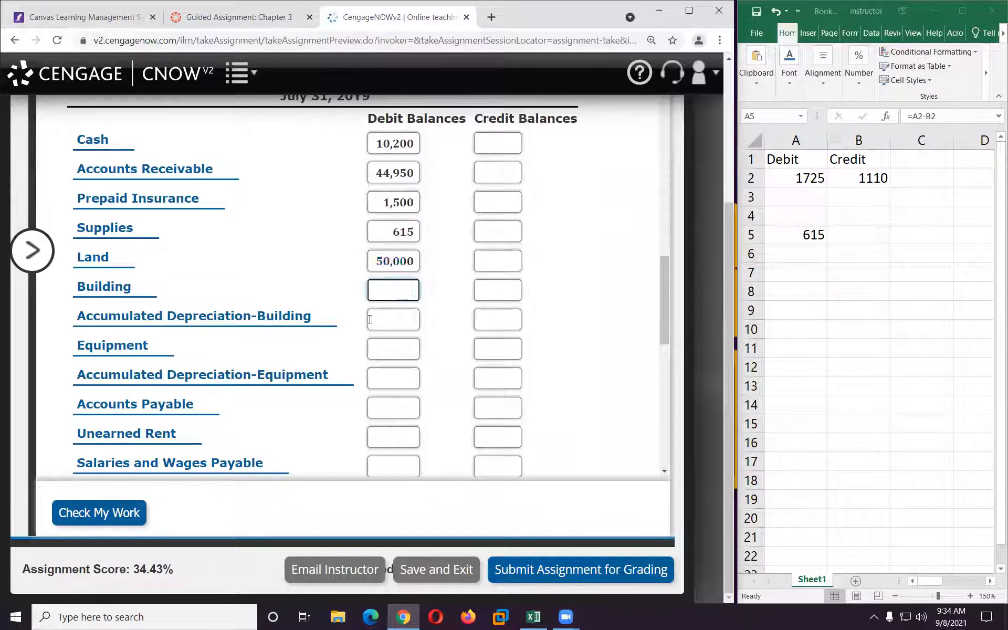
scroll(372, 312, up, 15)
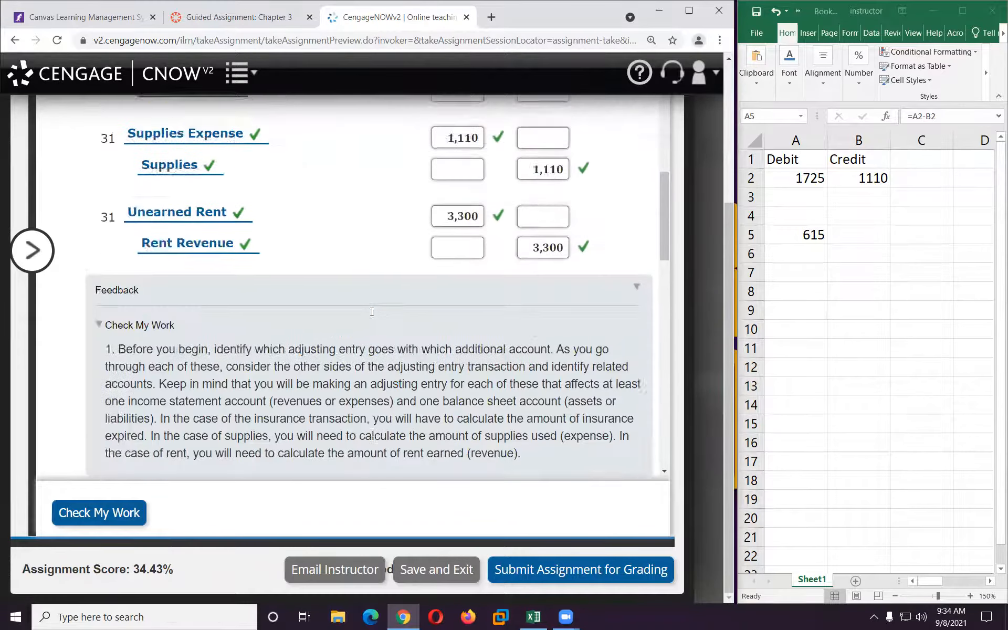
scroll(370, 312, up, 4)
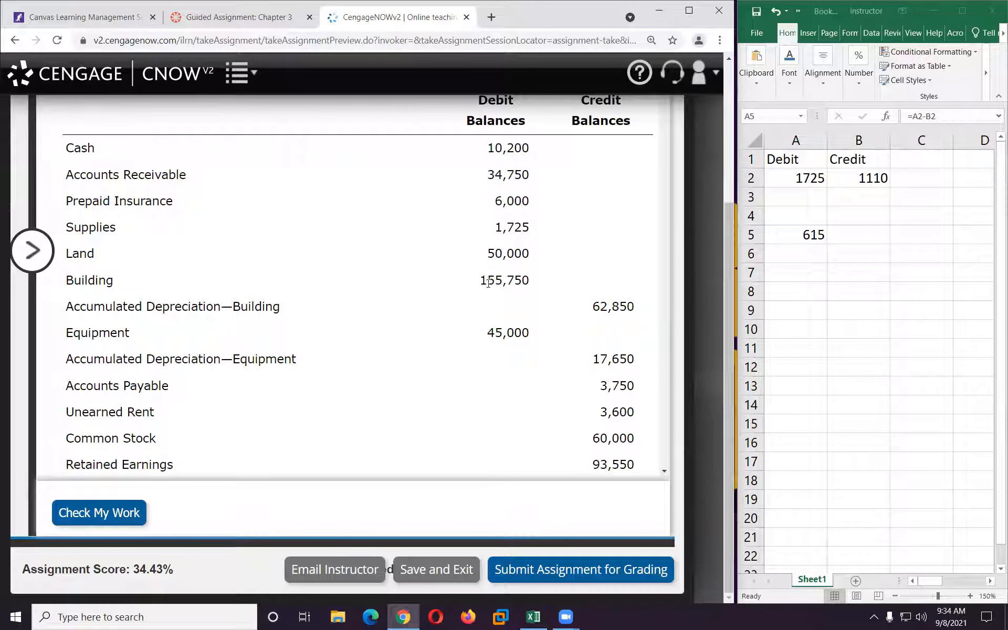
drag(479, 285, 530, 284)
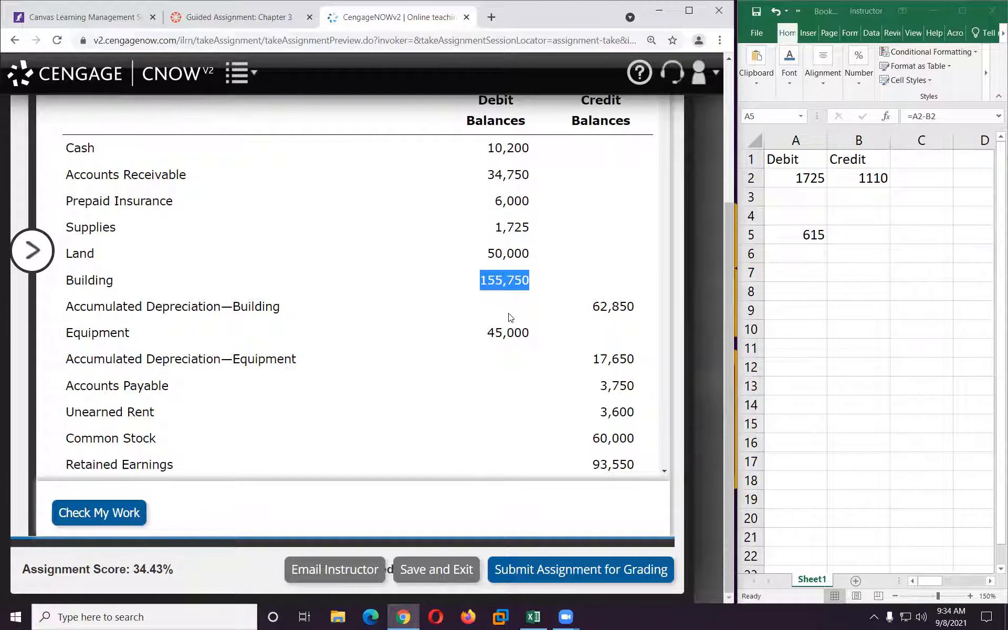
scroll(411, 360, down, 15)
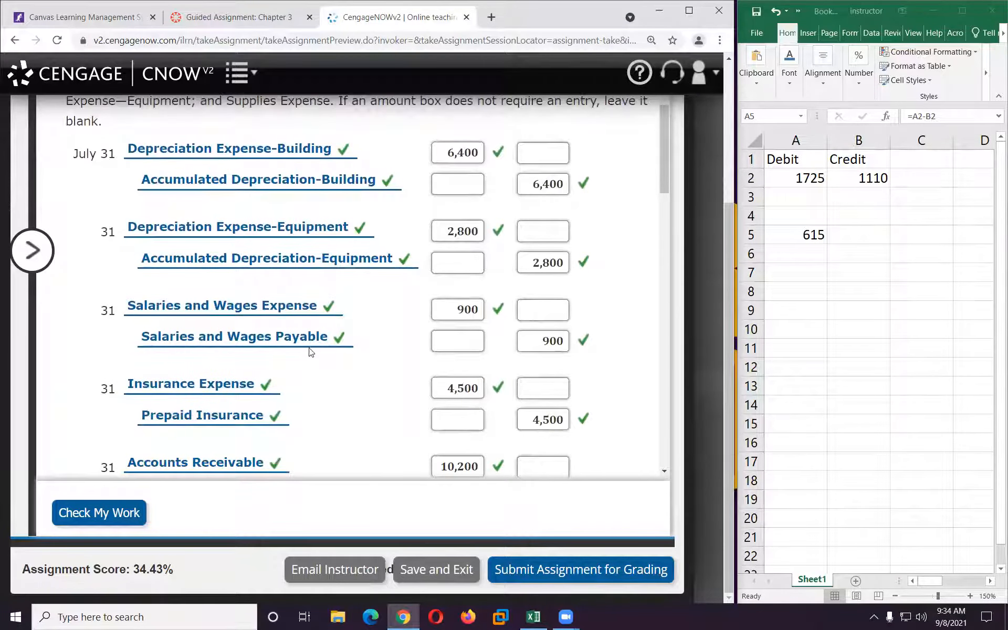
scroll(314, 342, down, 9)
scroll(314, 342, down, 10)
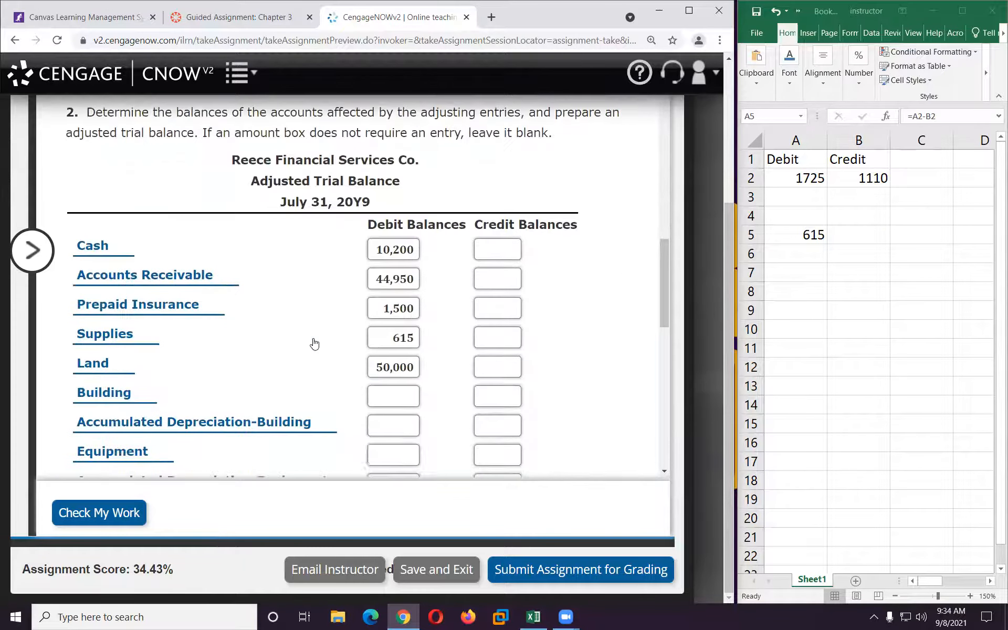
click(388, 165)
text(155750)
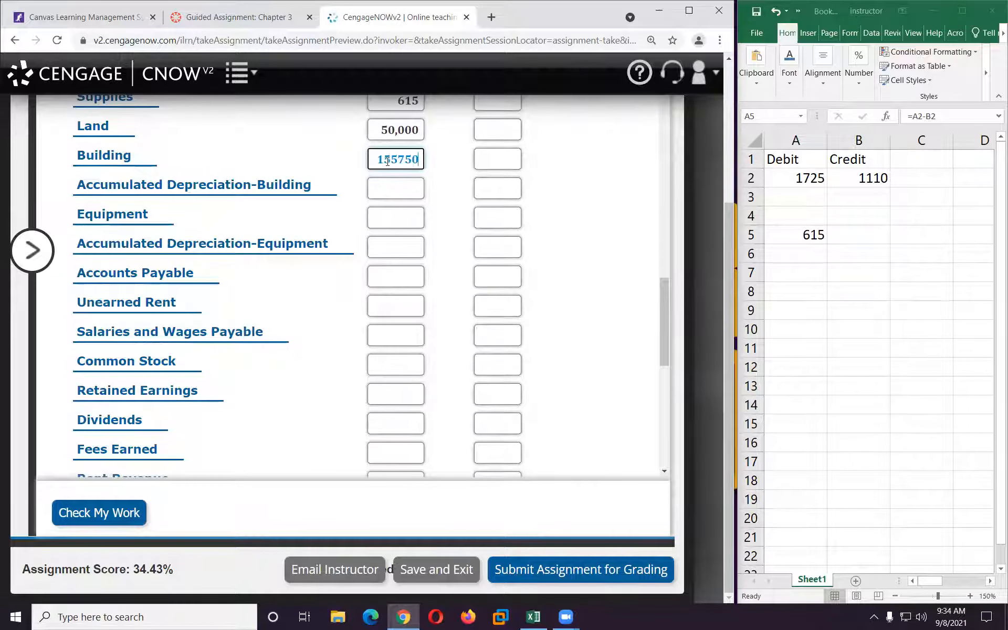
Step: Look up the unadjusted Accumulated Depreciation—Building balance, and clear cells A2:B5 in the Excel worksheet
click(406, 196)
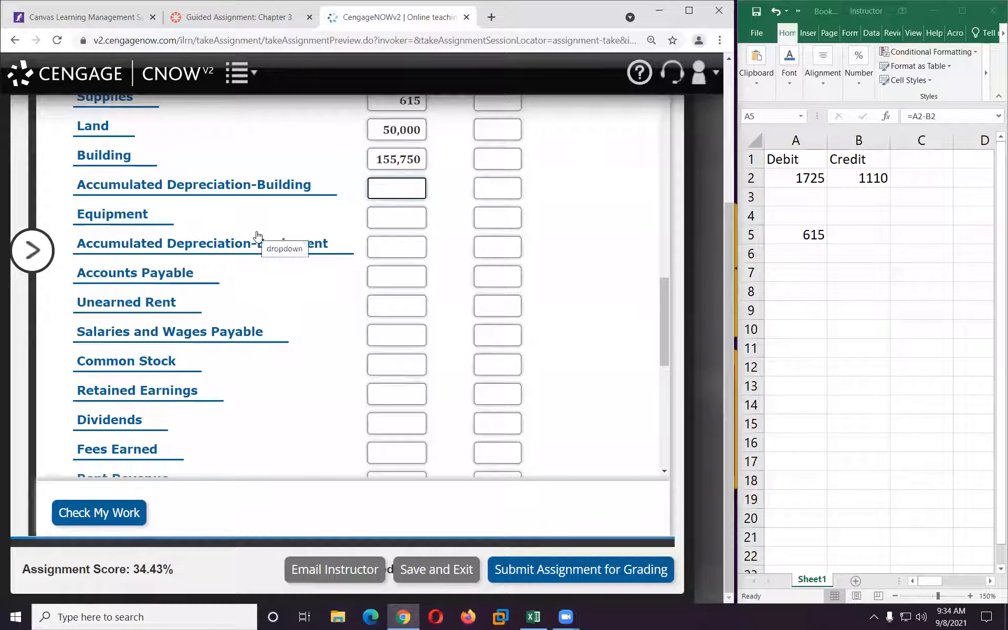
scroll(257, 236, up, 10)
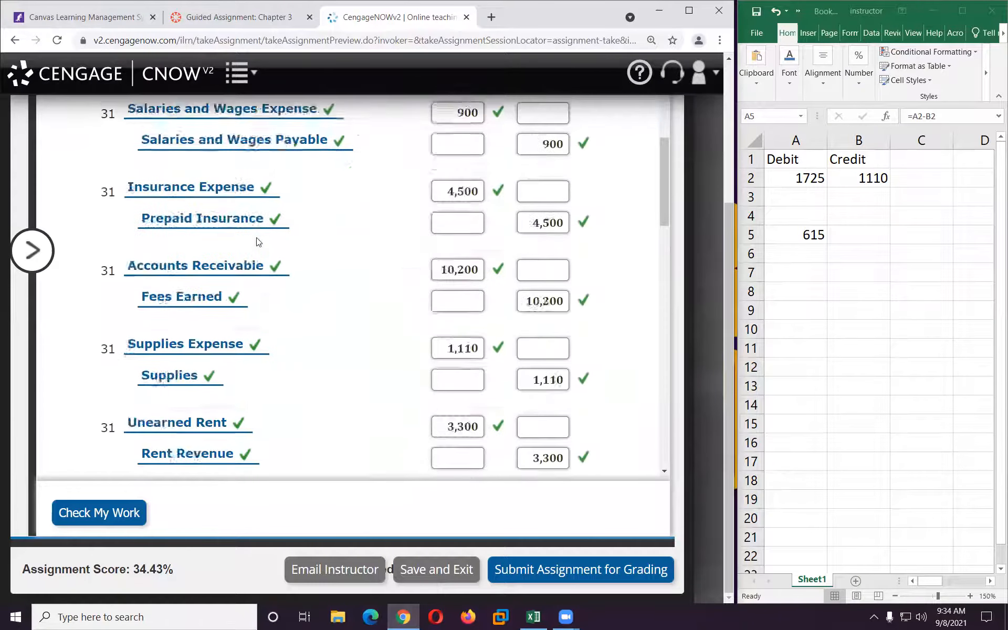
scroll(258, 241, up, 12)
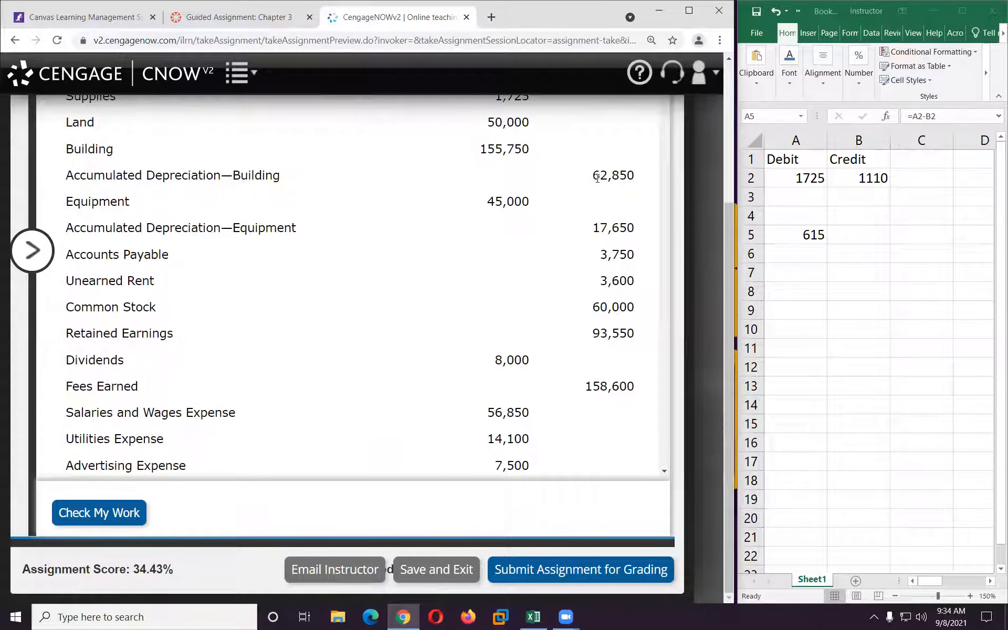
drag(590, 181, 651, 190)
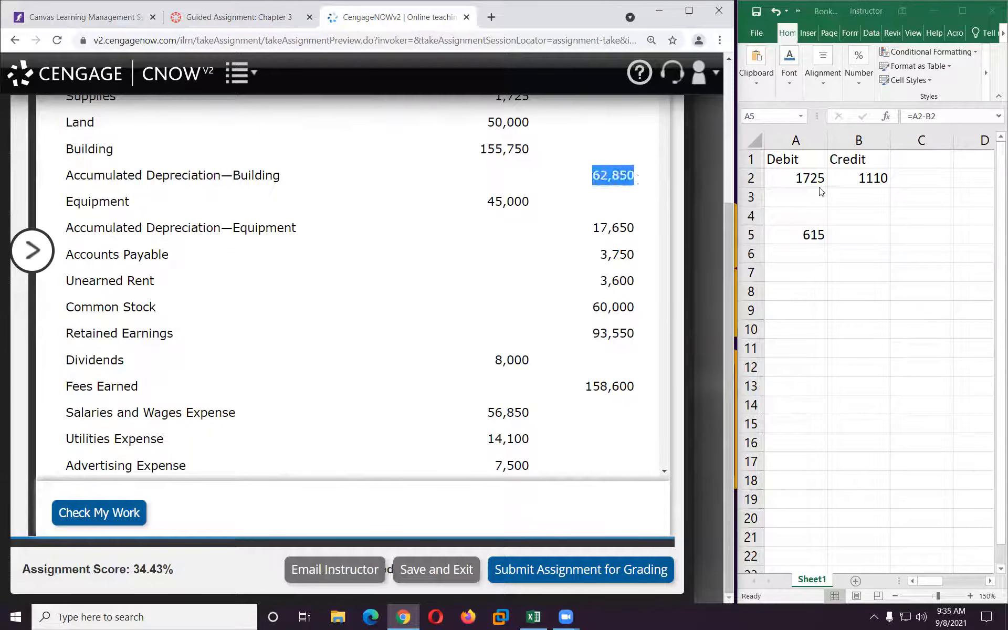
drag(805, 180, 847, 239)
key(Delete)
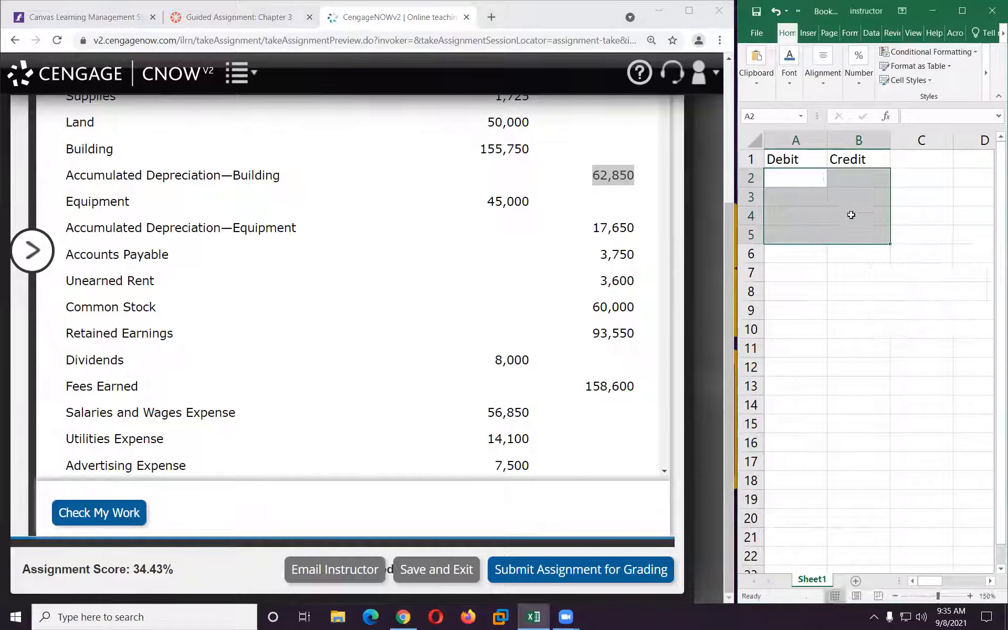
Step: Enter the unadjusted Accumulated Depreciation—Building balance, 62850, in cell B2 under Credit
click(851, 177)
text(62850)
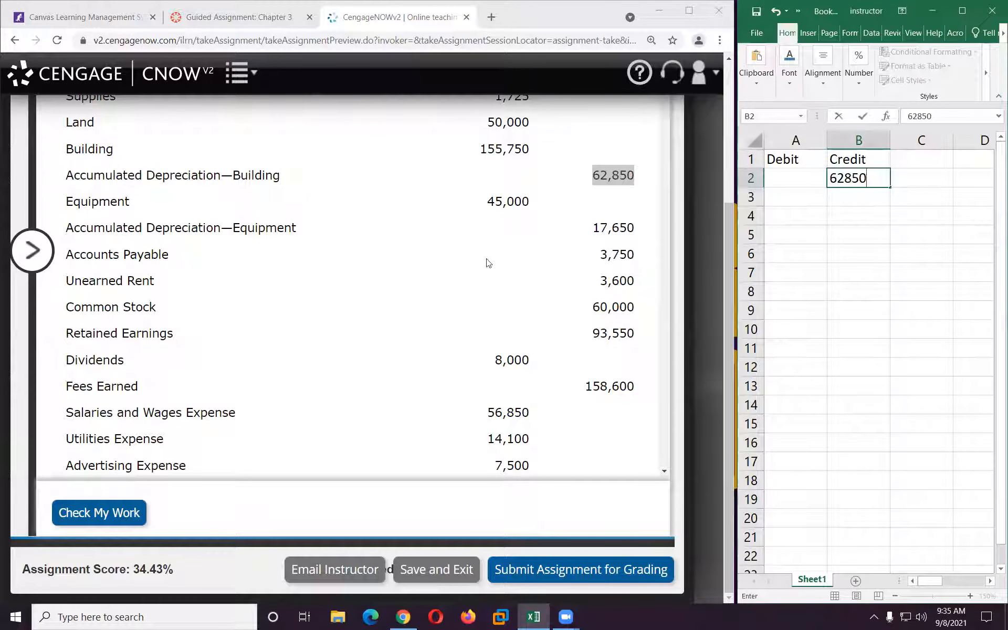
scroll(425, 285, down, 8)
scroll(428, 287, up, 4)
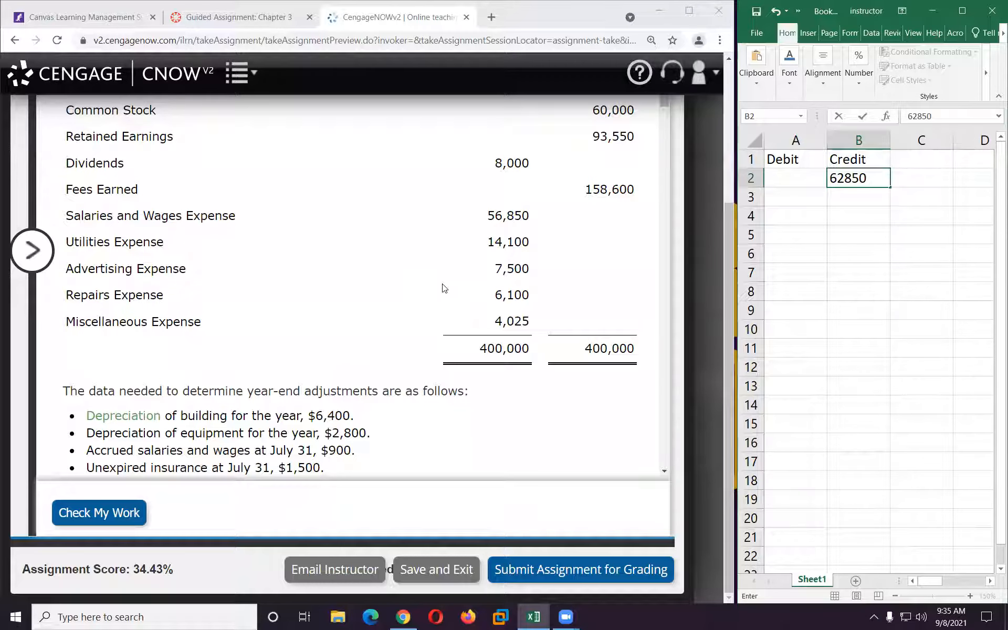
scroll(442, 288, up, 6)
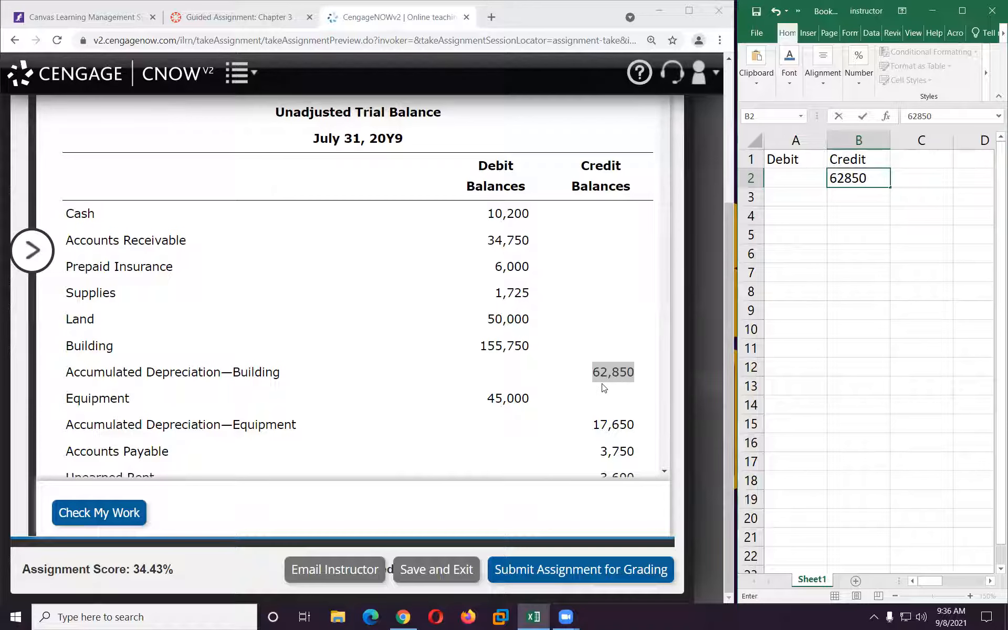
click(876, 217)
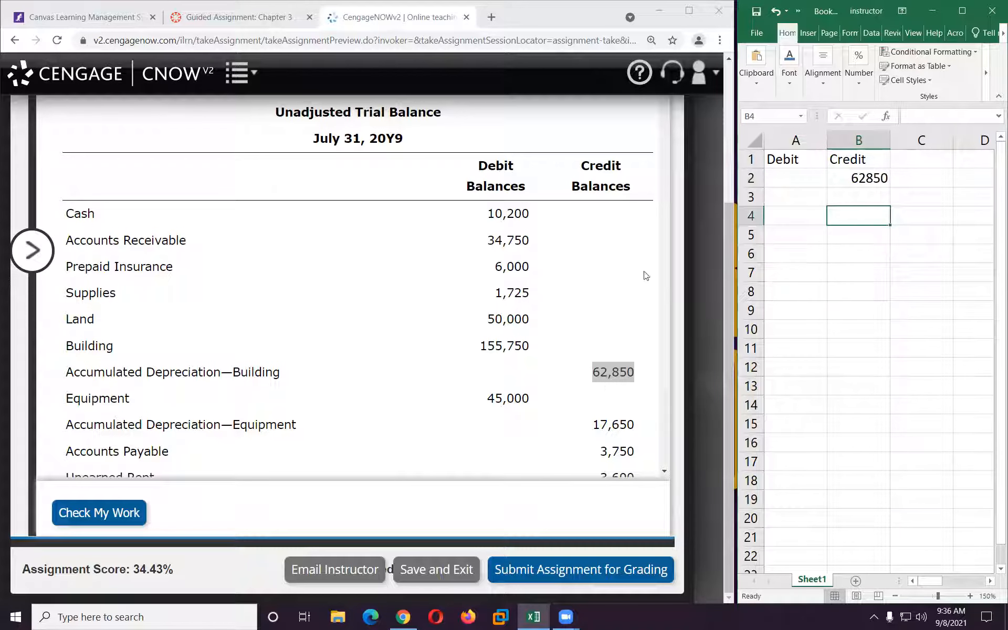
Step: Find the credit adjustment to Accumulated Depreciation-Building in the journal entries and enter 6400 in cell B3
scroll(353, 367, down, 8)
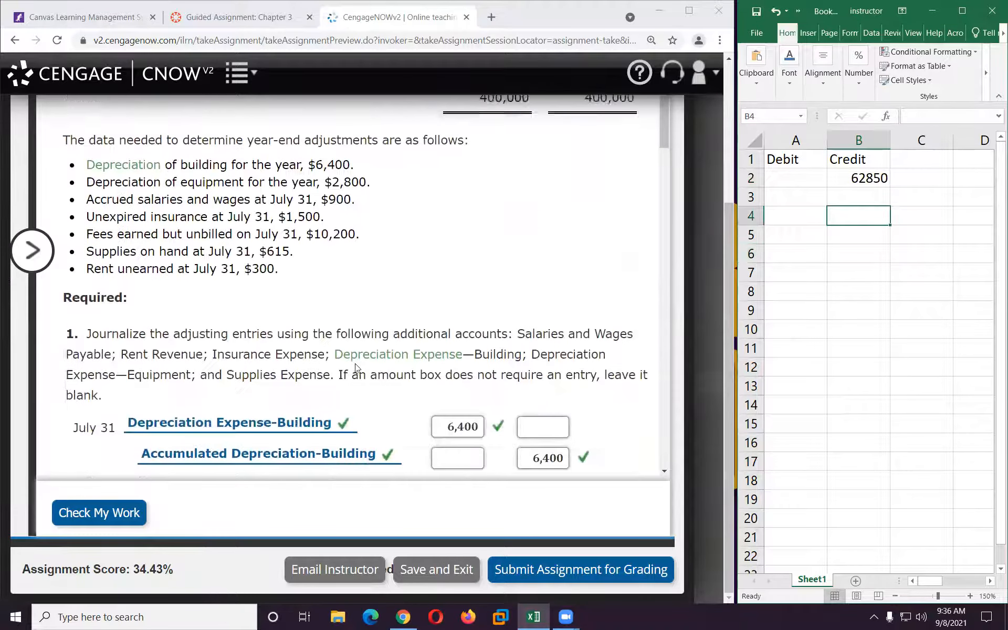
scroll(355, 367, down, 5)
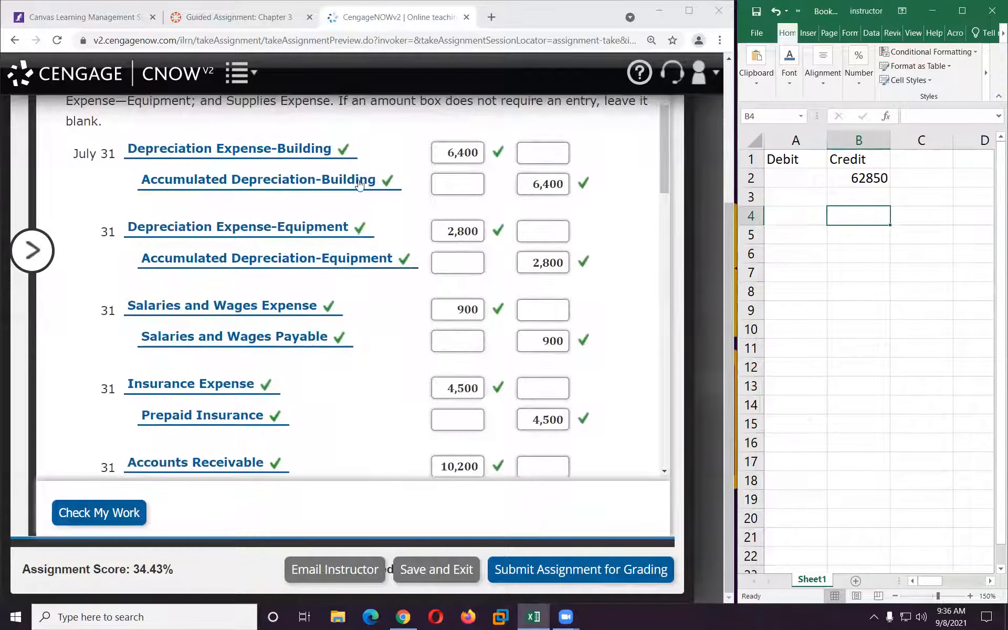
click(832, 200)
text(6400)
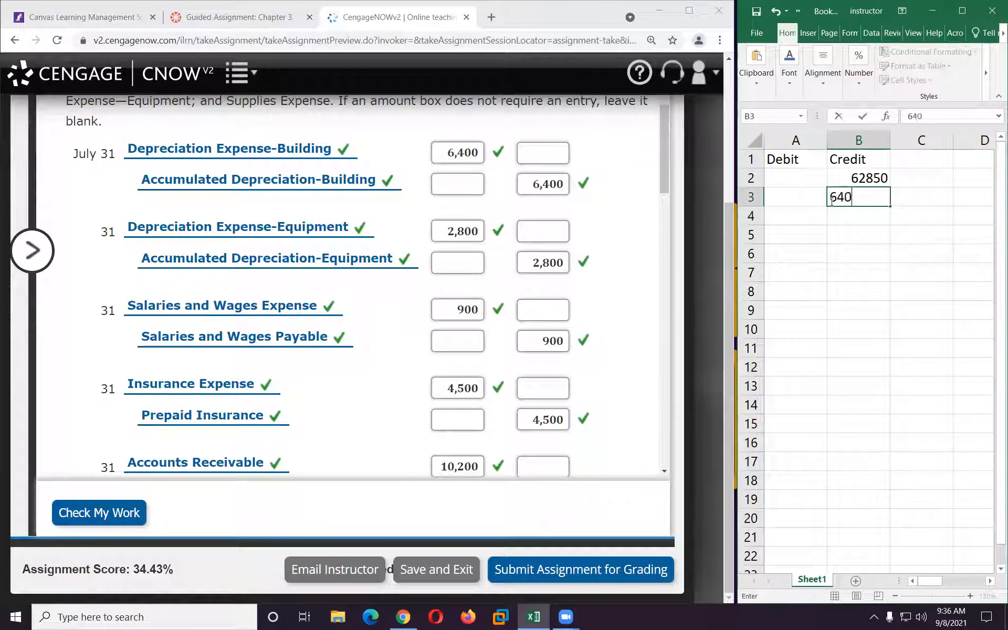
key(Return)
Step: Add the two credit amounts in cell B5 with the formula =B2+B3
key(Return)
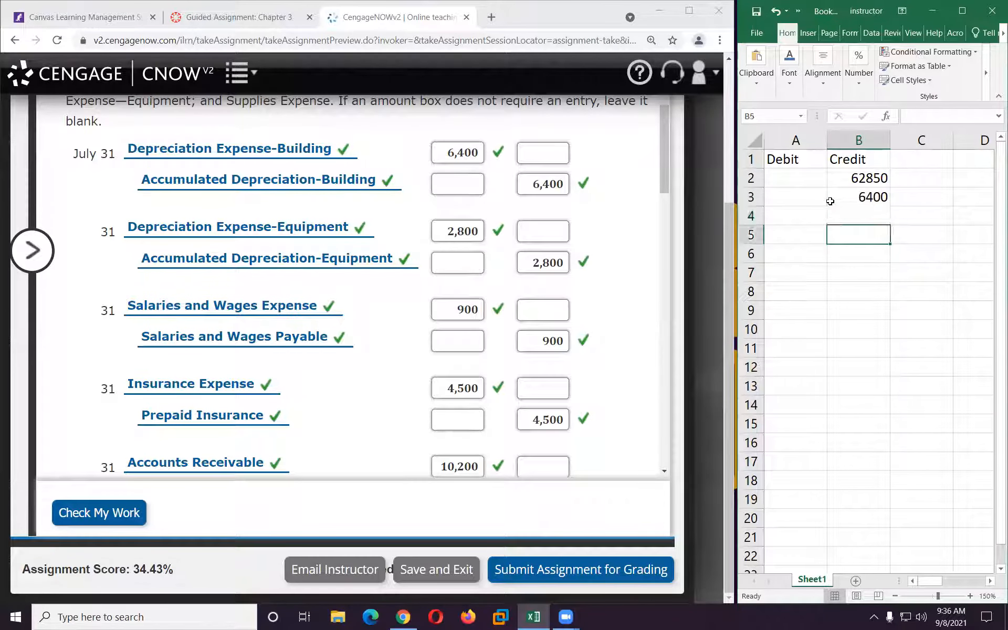
text(=)
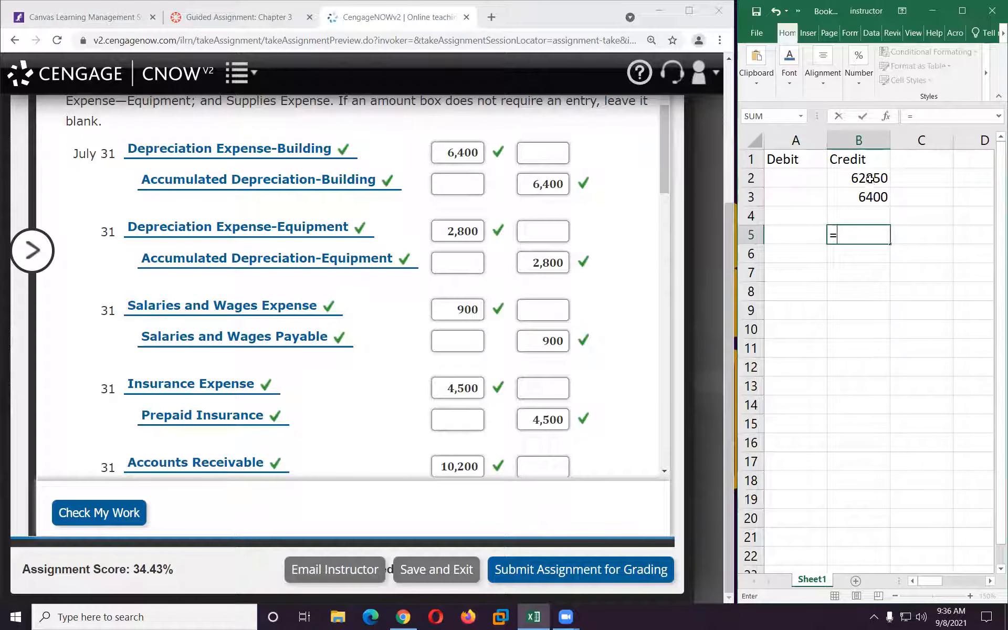
click(869, 178)
text(+)
click(870, 197)
key(Return)
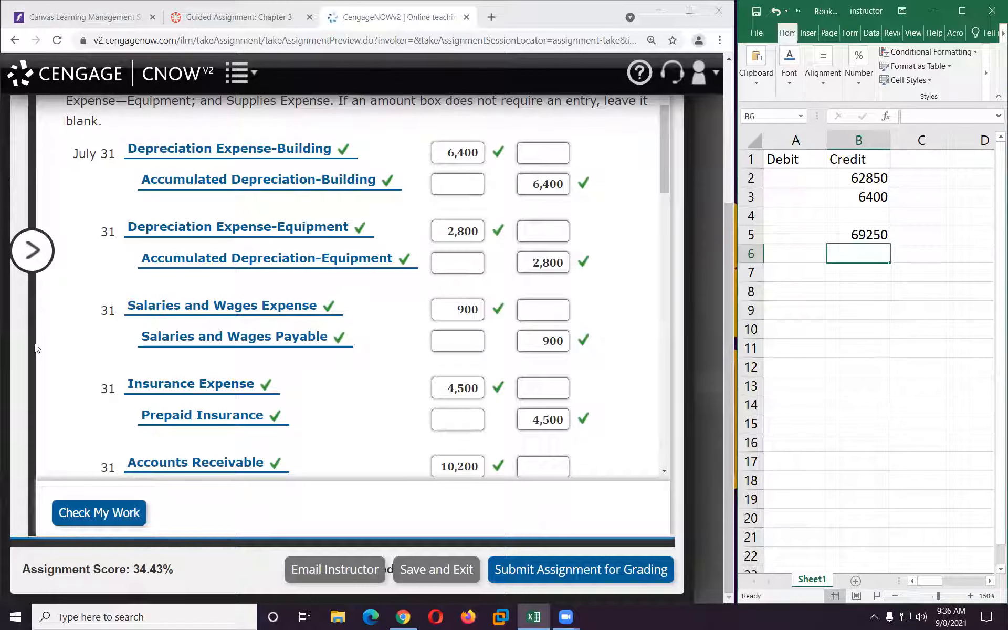
Step: Switch back to the CNOWv2 assignment and enter 69250 as the Accumulated Depreciation-Building credit balance in the adjusted trial balance
click(204, 335)
scroll(273, 342, down, 7)
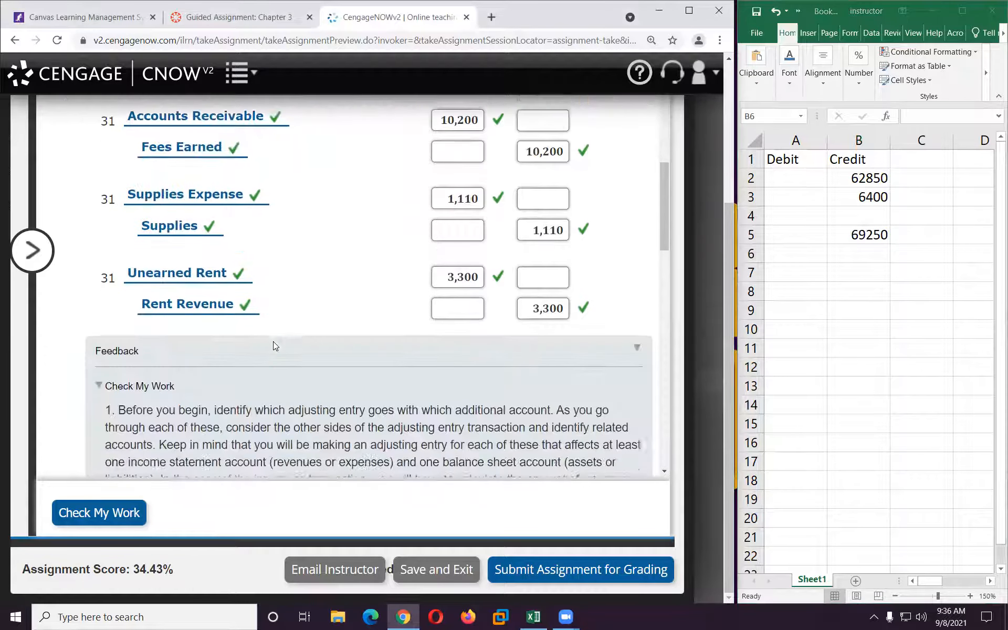
scroll(273, 341, down, 10)
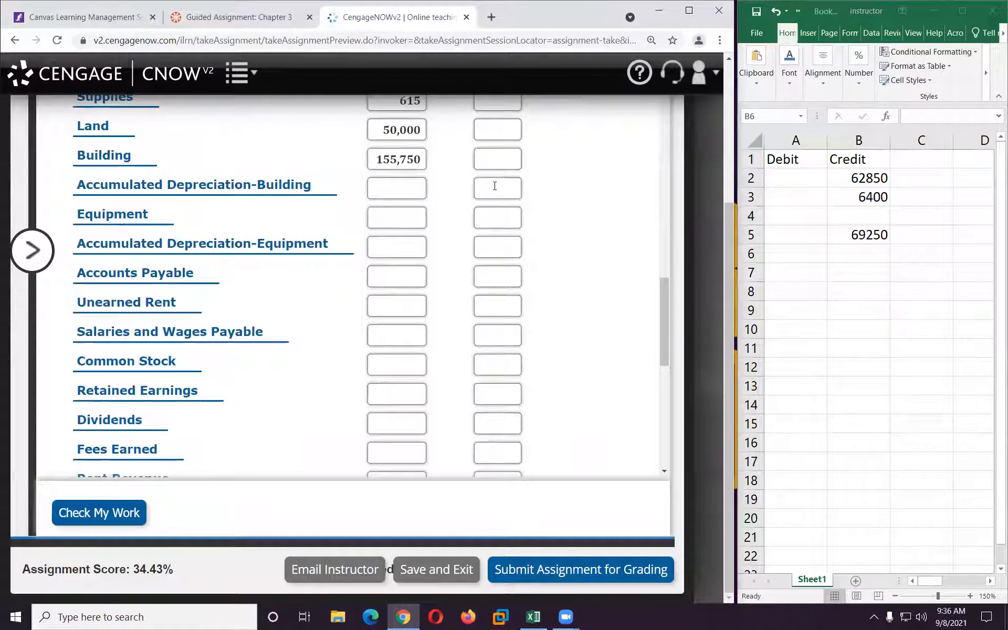
click(495, 186)
text(69250)
Step: Look up Equipment in the unadjusted trial balance and enter 45000 as its debit balance in the adjusted trial balance
scroll(415, 254, up, 20)
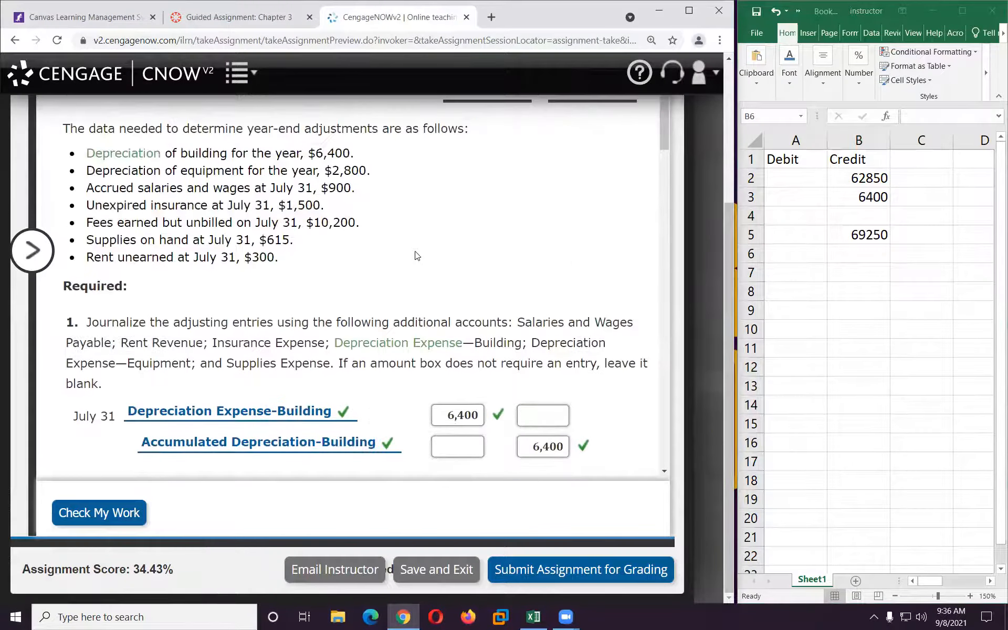
scroll(416, 255, up, 6)
scroll(372, 254, up, 1)
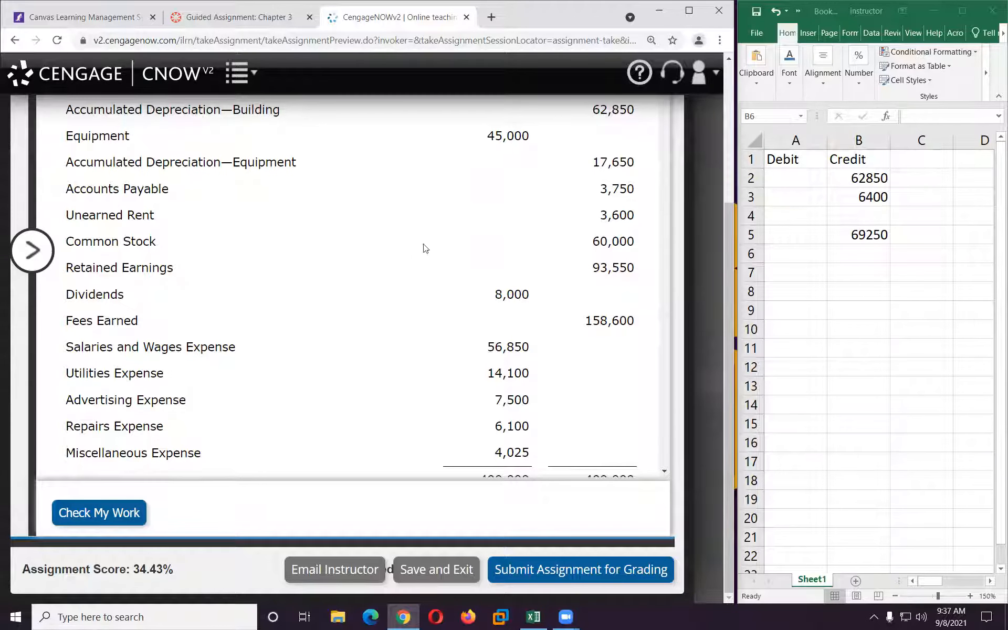
scroll(490, 158, up, 1)
scroll(490, 157, up, 3)
drag(488, 269, 531, 277)
scroll(488, 355, down, 6)
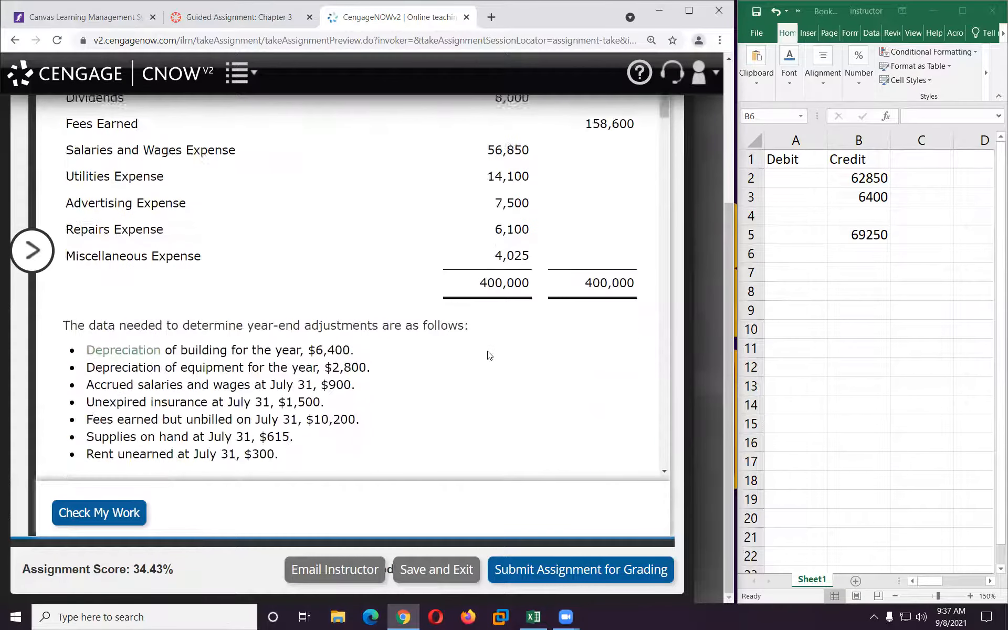
scroll(489, 356, down, 11)
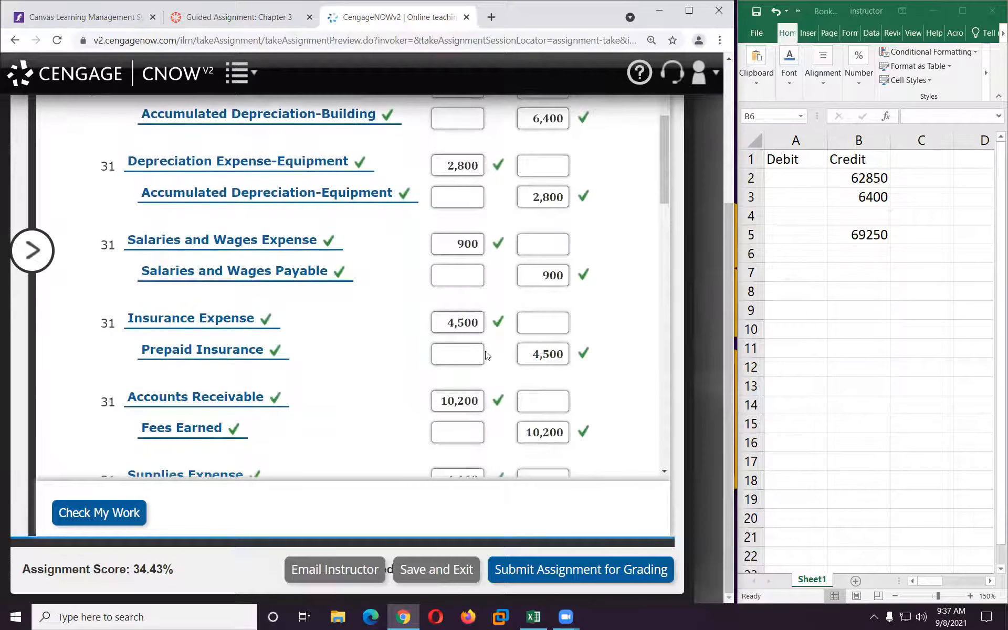
scroll(486, 356, down, 17)
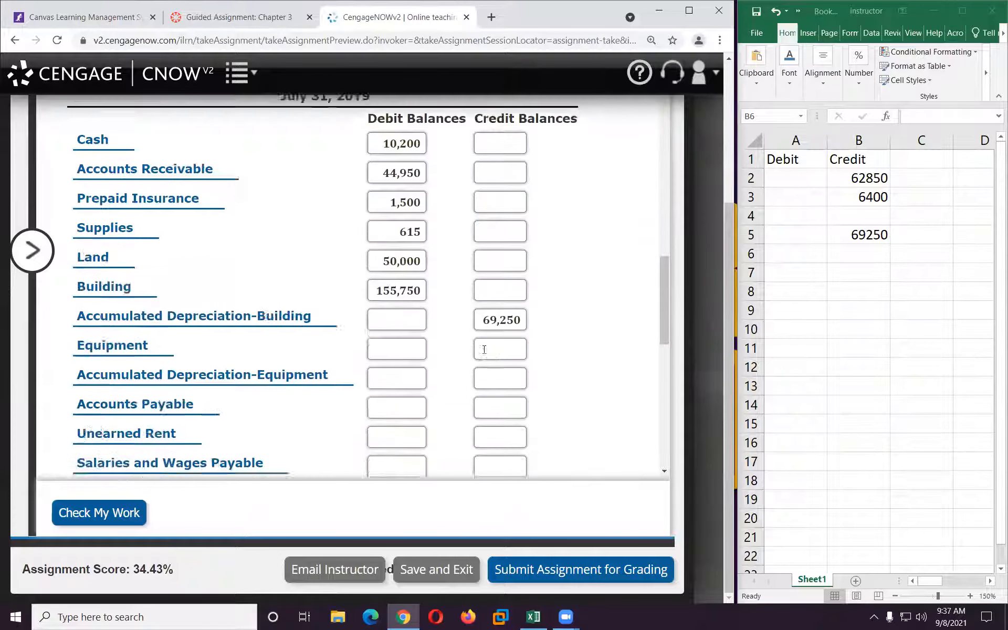
scroll(484, 349, down, 2)
click(378, 217)
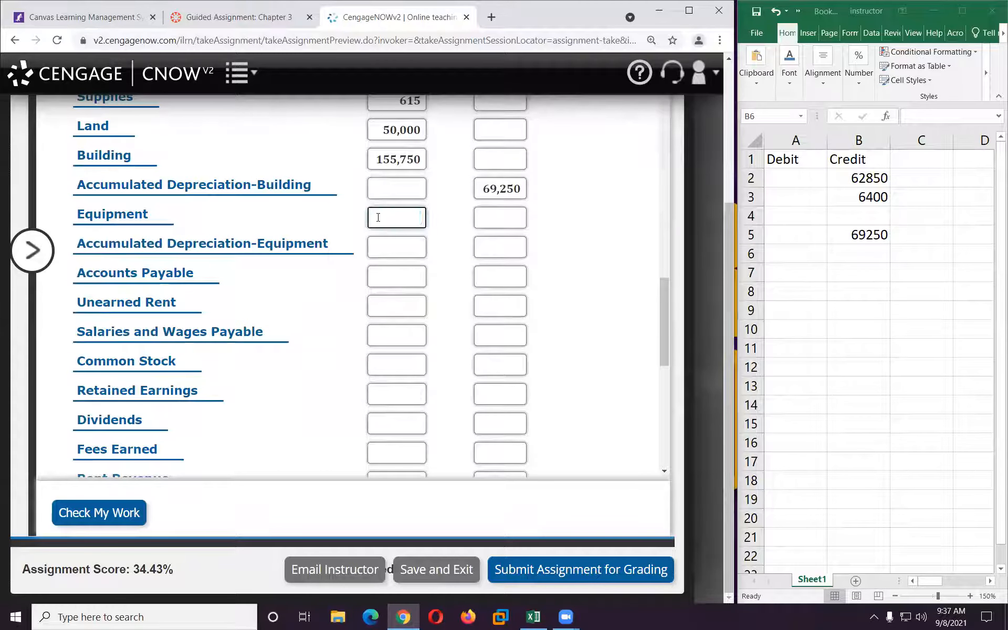
text(45000)
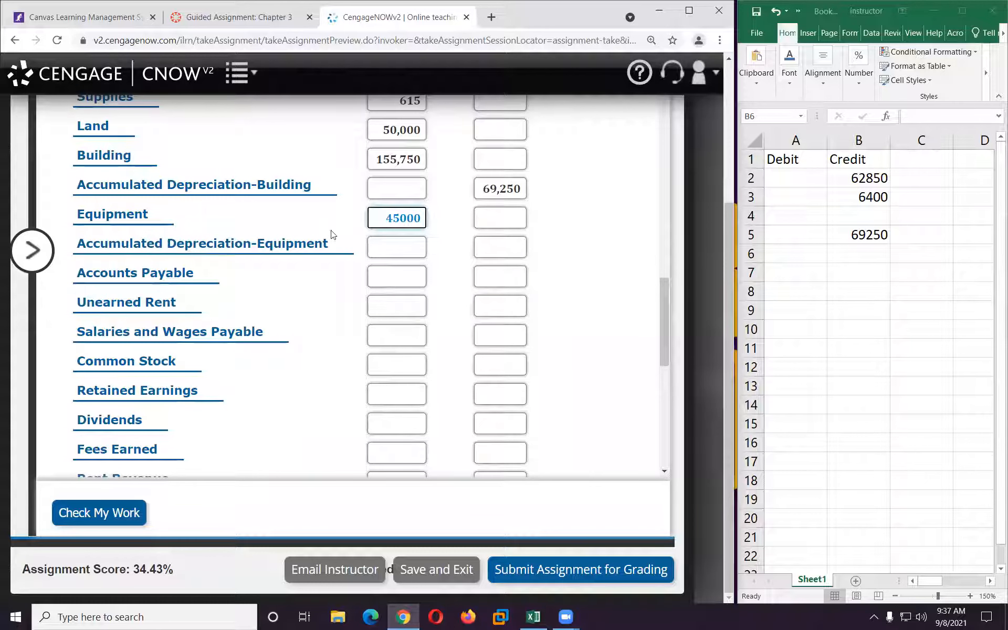
Step: Switch to the Excel sheet and clear the Accumulated Depreciation-Building amounts from cells B2:B3
click(886, 299)
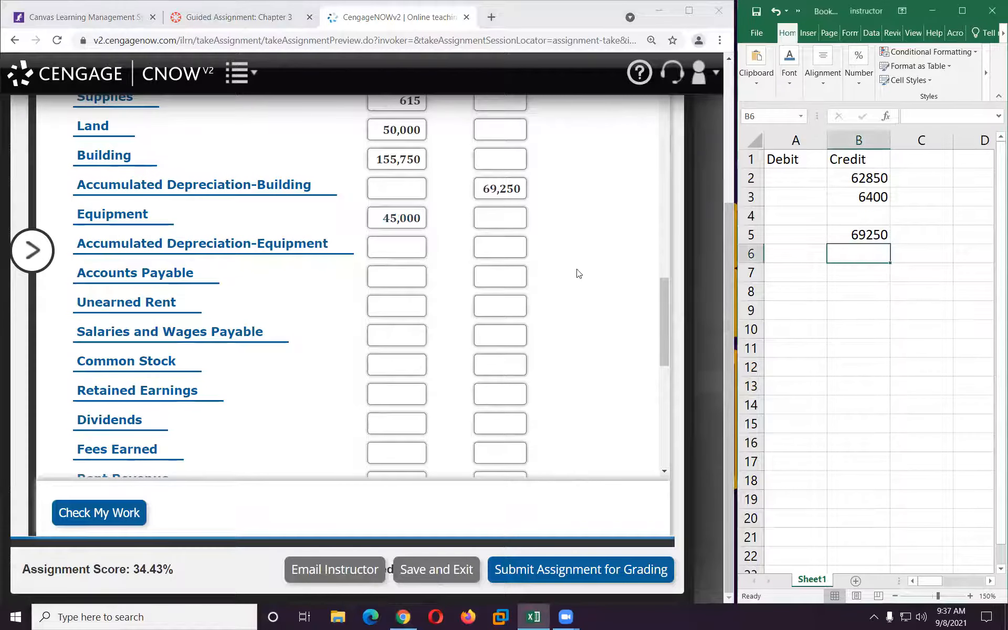
scroll(603, 282, up, 6)
drag(837, 178, 844, 192)
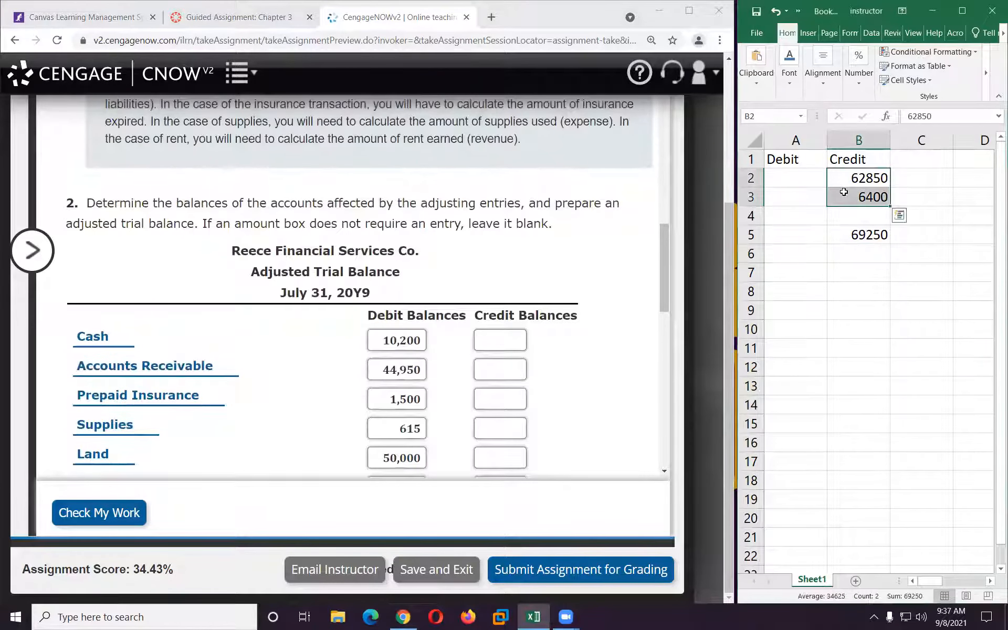
key(Delete)
Step: Find the unadjusted Accumulated Depreciation—Equipment credit balance in the assignment and enter 17650 in cell B2 of the Excel sheet
scroll(591, 275, up, 5)
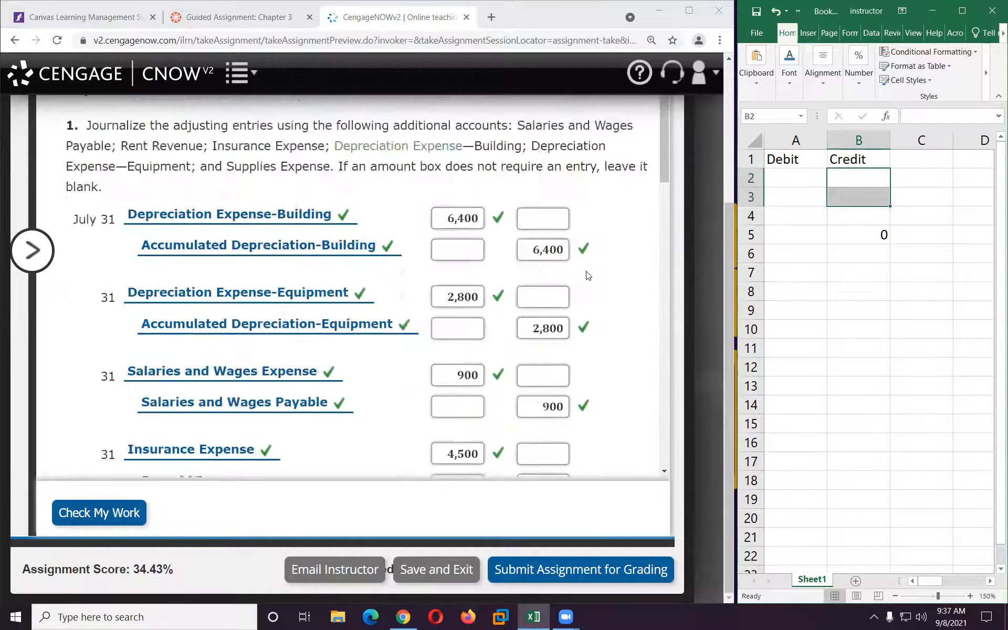
scroll(588, 276, up, 10)
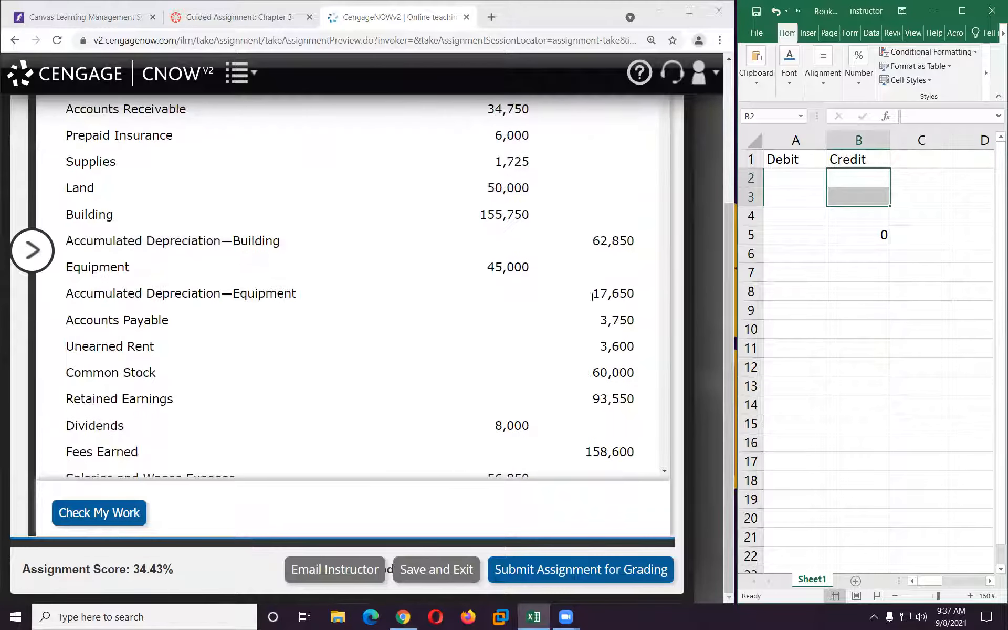
drag(593, 297, 638, 294)
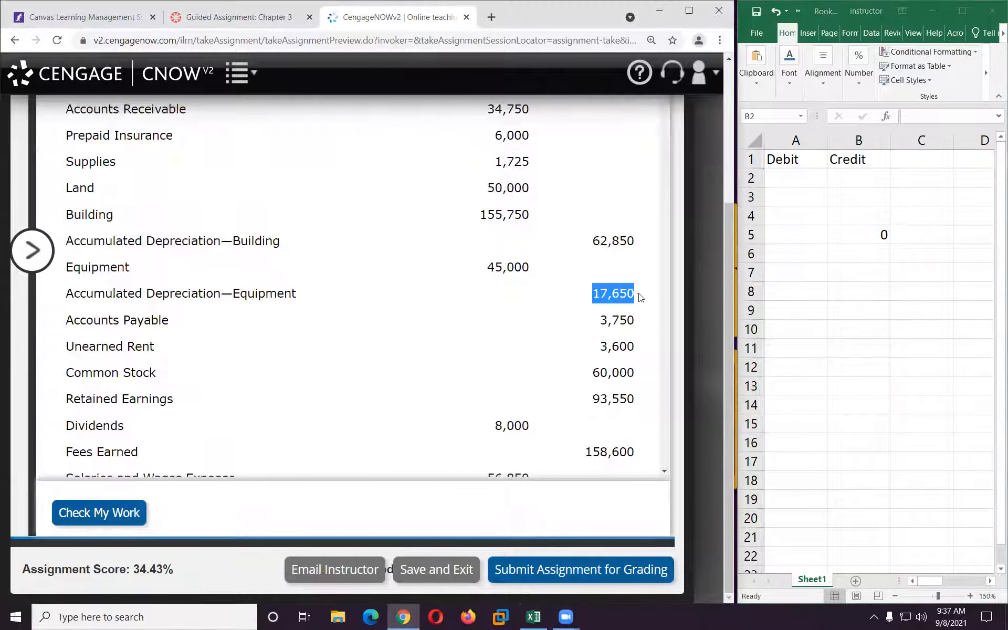
click(848, 182)
click(844, 181)
text(1)
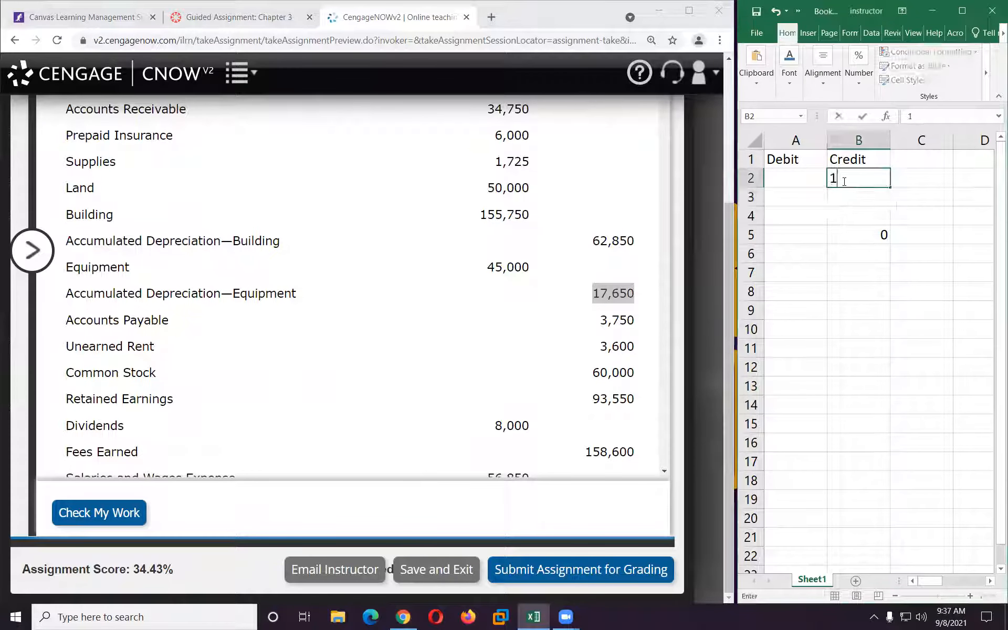
text(7650)
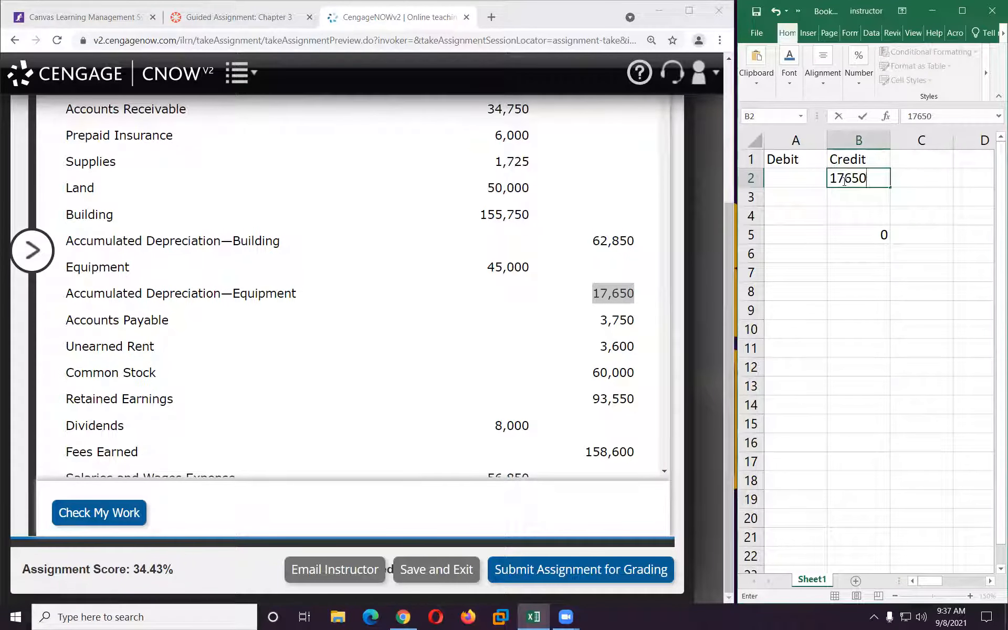
key(Return)
Step: Find the credit adjustment to Accumulated Depreciation-Equipment in the journal entries and enter 2800 in cell B3
scroll(317, 282, down, 6)
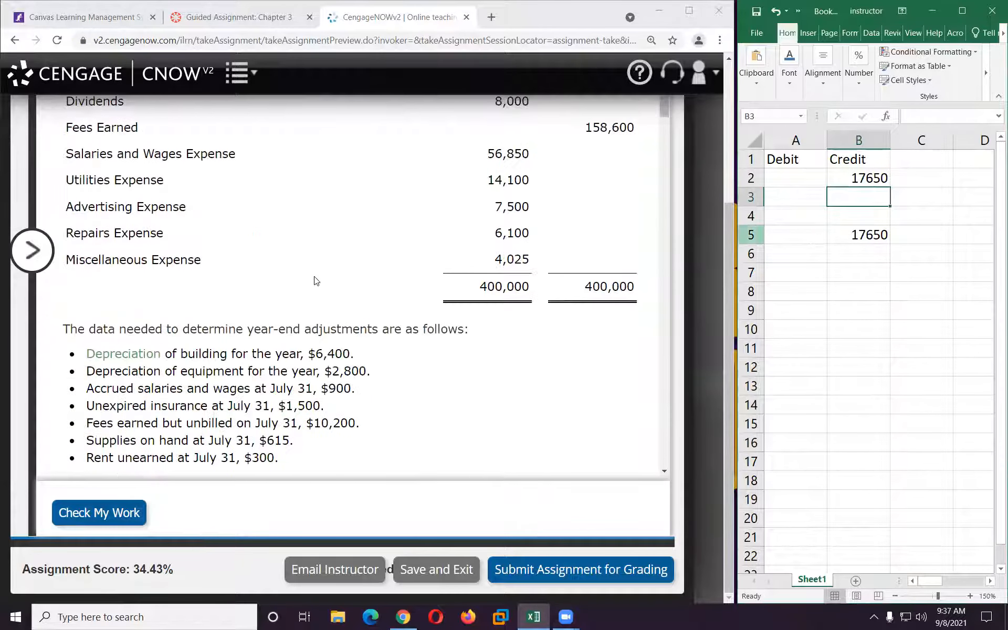
scroll(313, 281, down, 7)
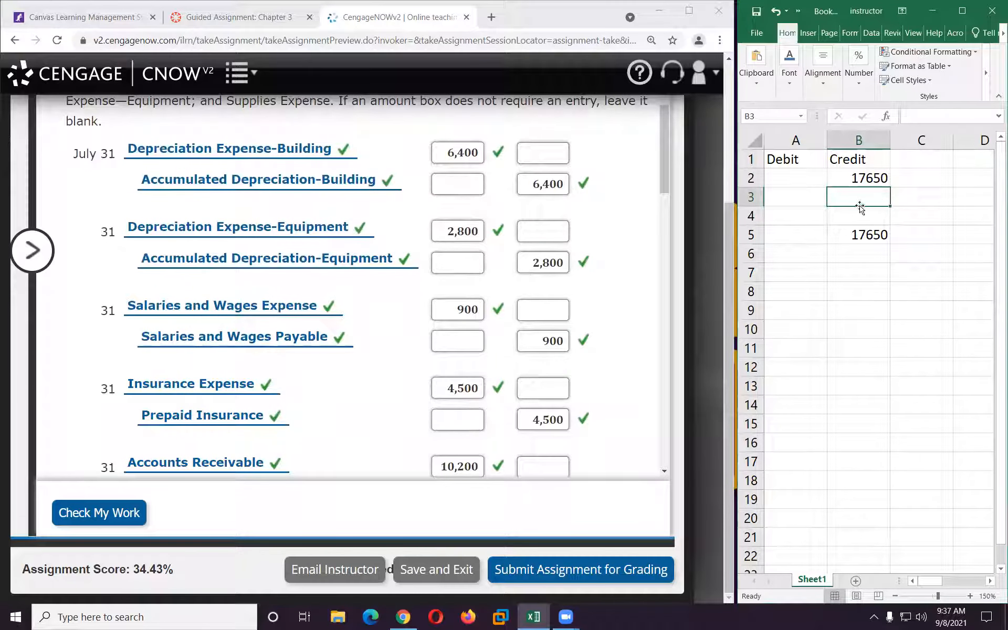
text(2800)
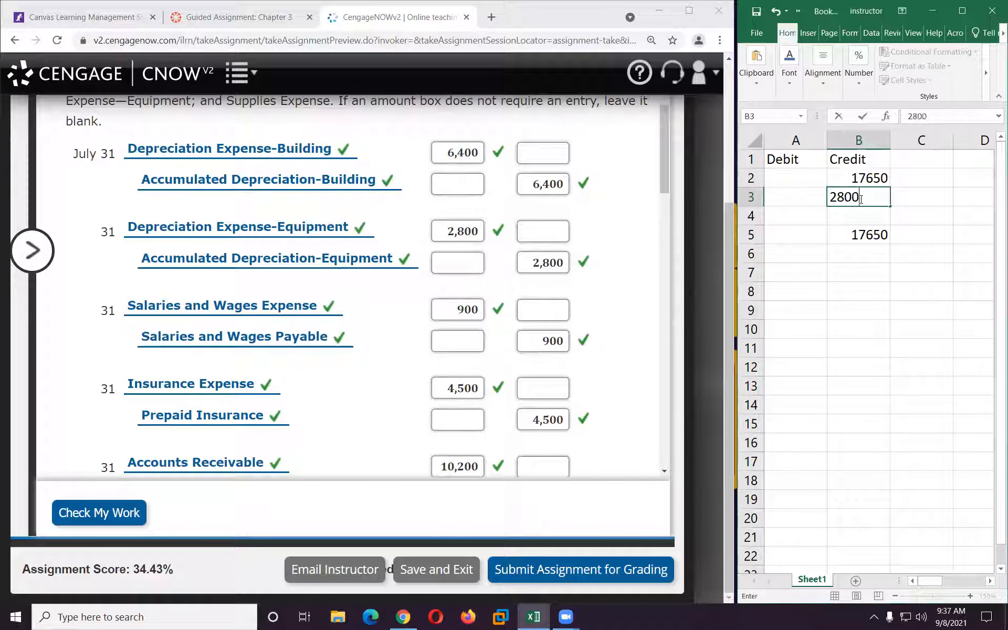
key(Return)
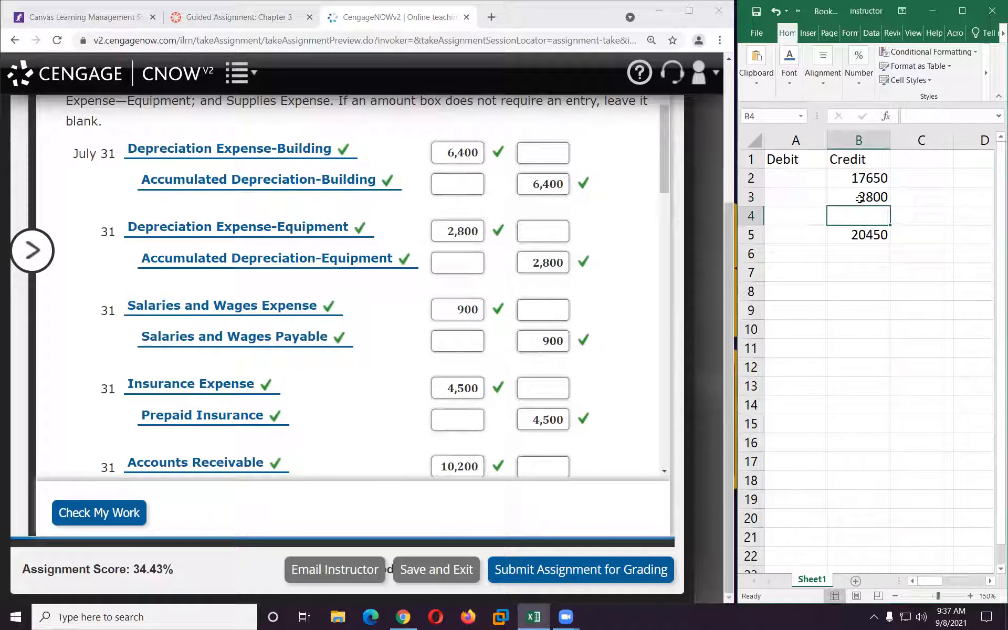
Step: Switch back to the CNOWv2 assignment and enter 20450 as the Accumulated Depreciation-Equipment credit balance in the adjusted trial balance
click(863, 235)
scroll(583, 362, down, 10)
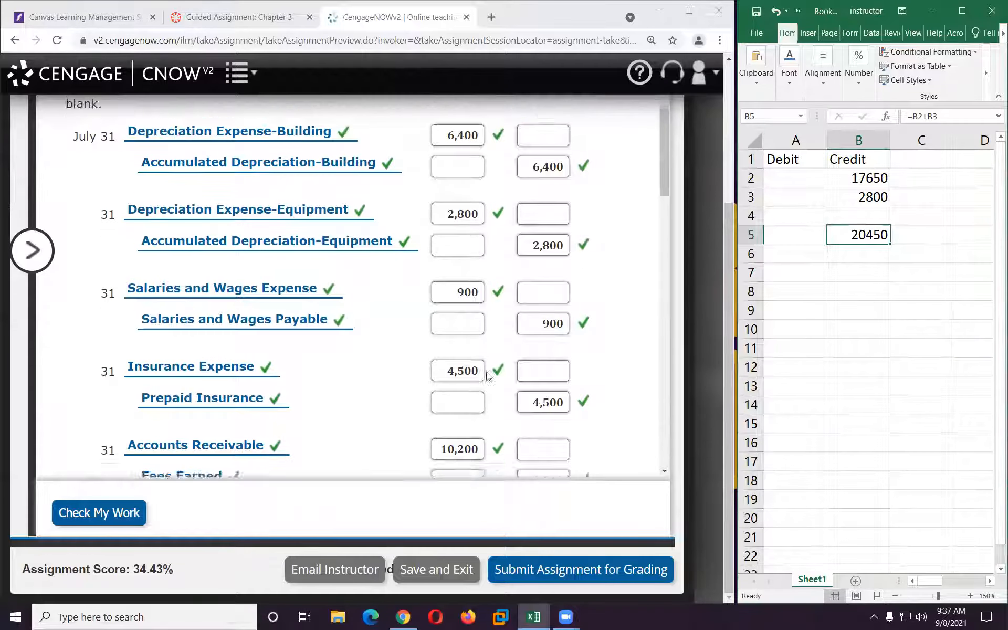
scroll(486, 373, down, 5)
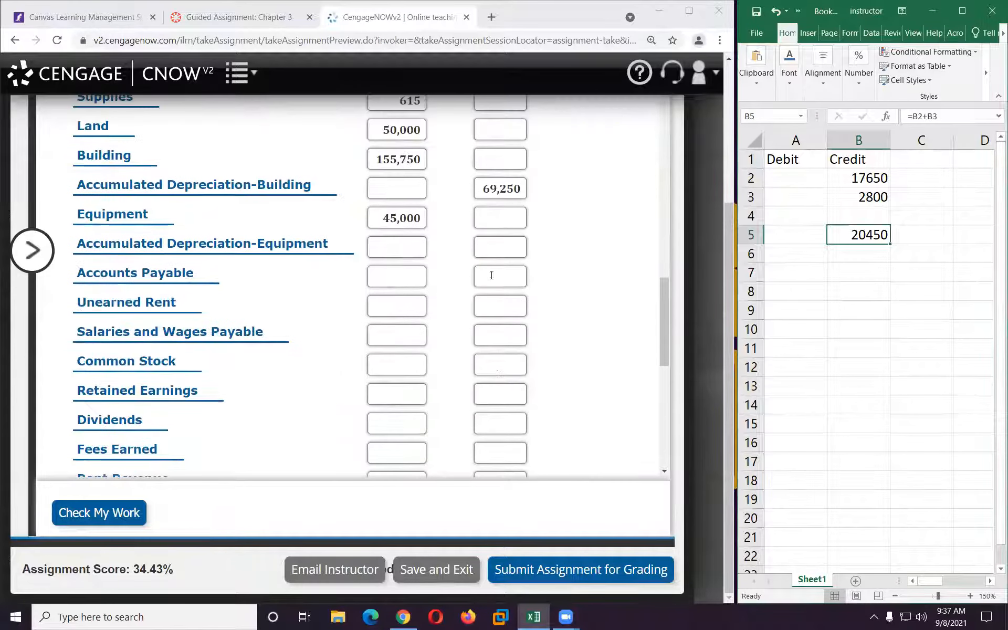
click(515, 248)
text(20450)
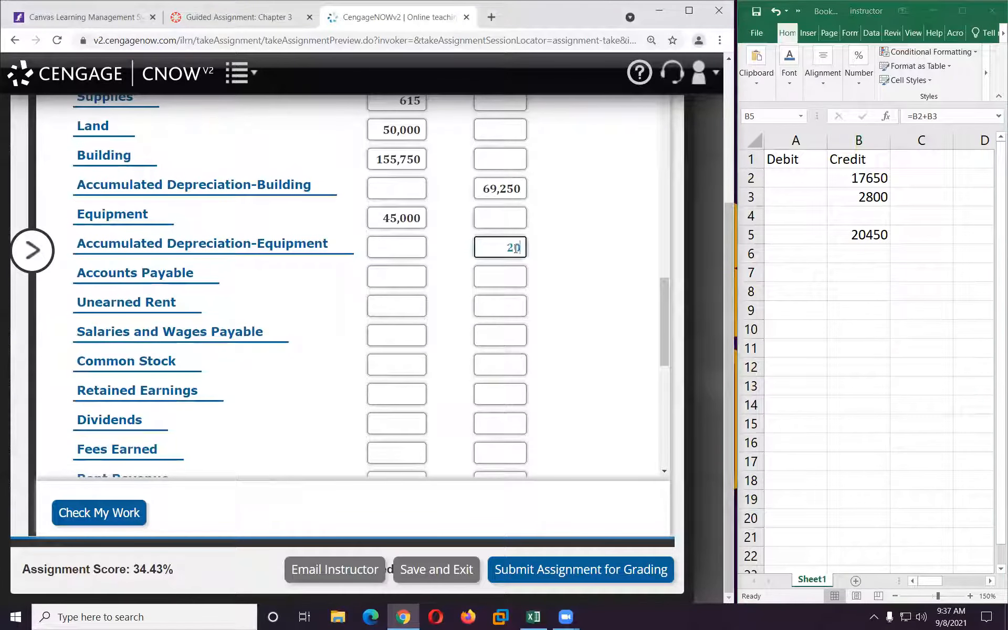
Step: Check Accounts Payable in the unadjusted trial balance and the adjusting entries, and enter 3750 as its adjusted credit balance
click(509, 273)
scroll(392, 289, up, 3)
scroll(393, 289, up, 15)
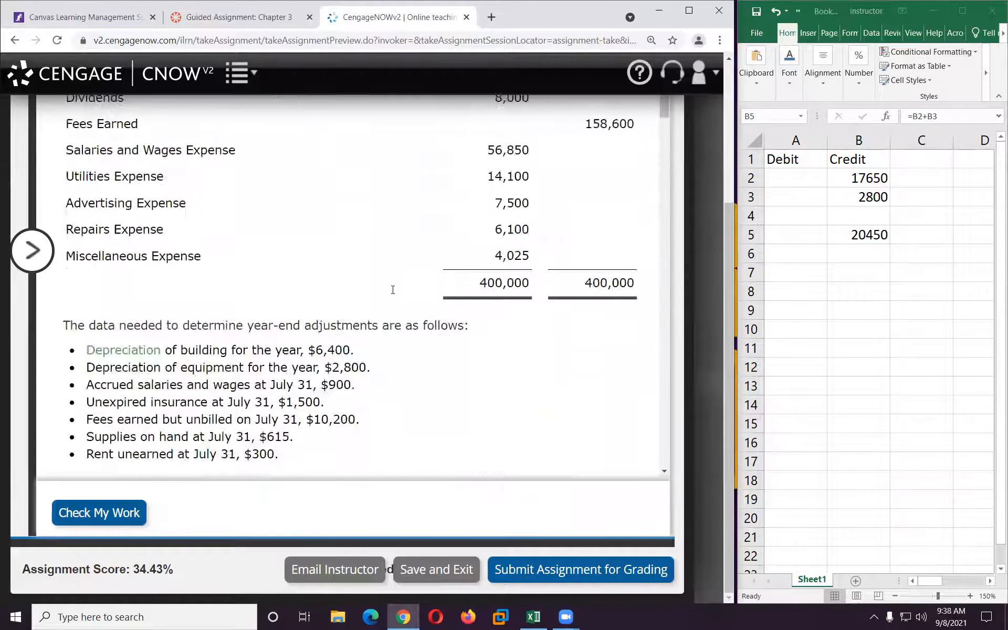
scroll(393, 290, up, 5)
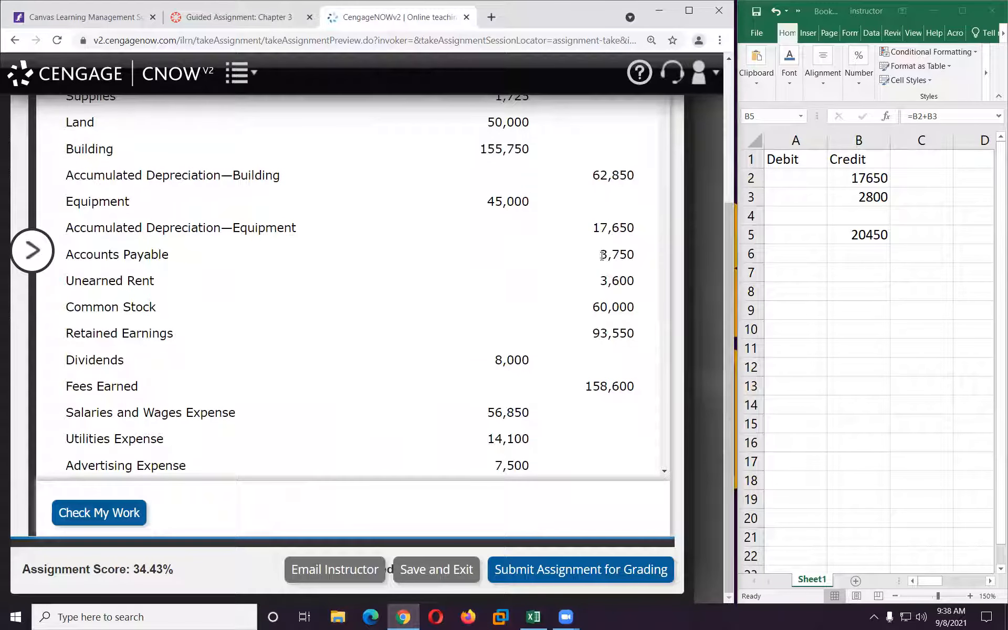
drag(602, 255, 636, 257)
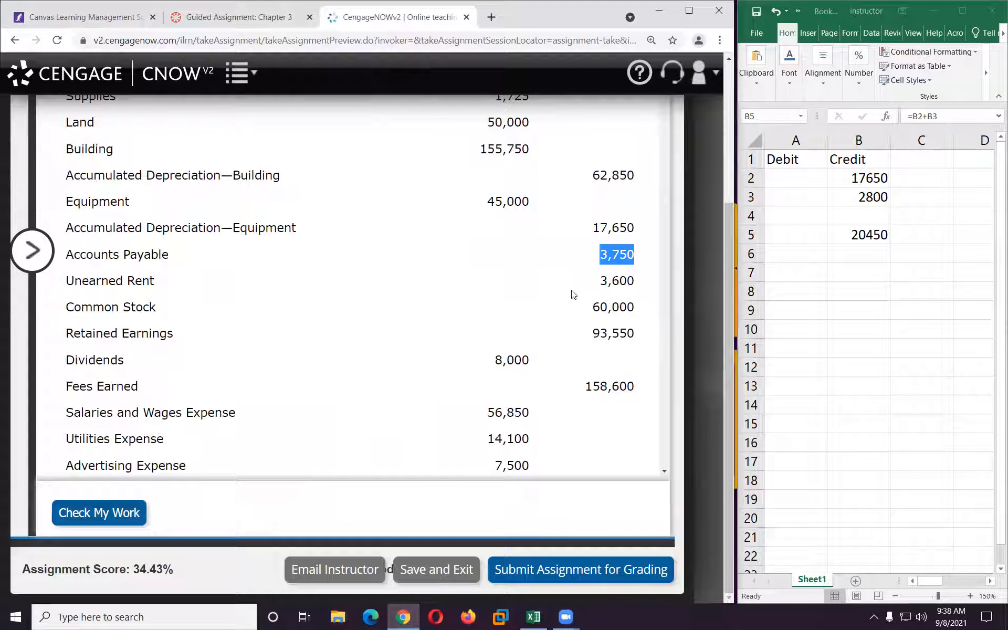
scroll(459, 294, down, 12)
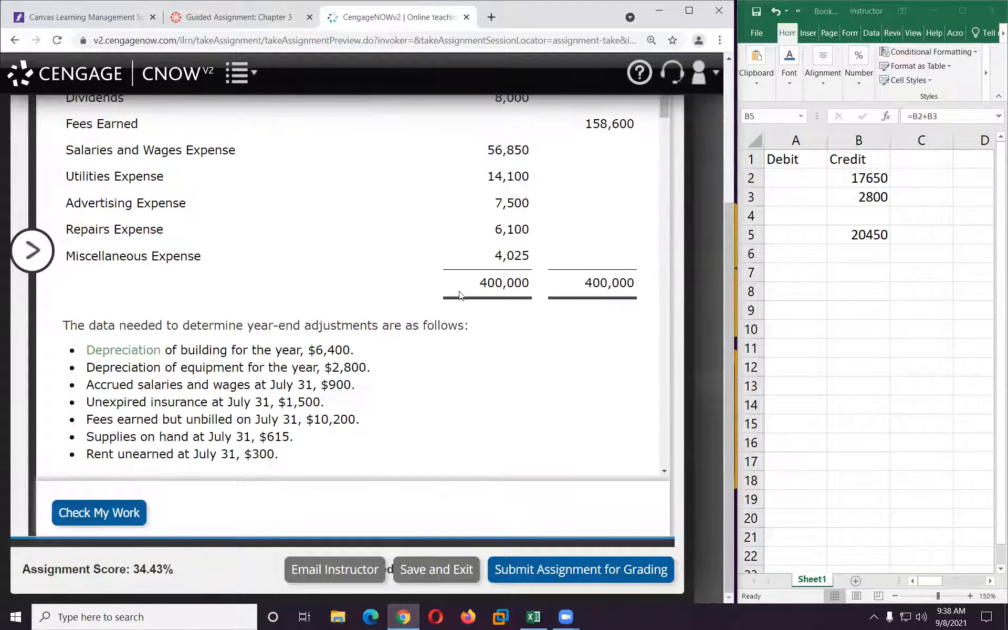
scroll(460, 290, down, 5)
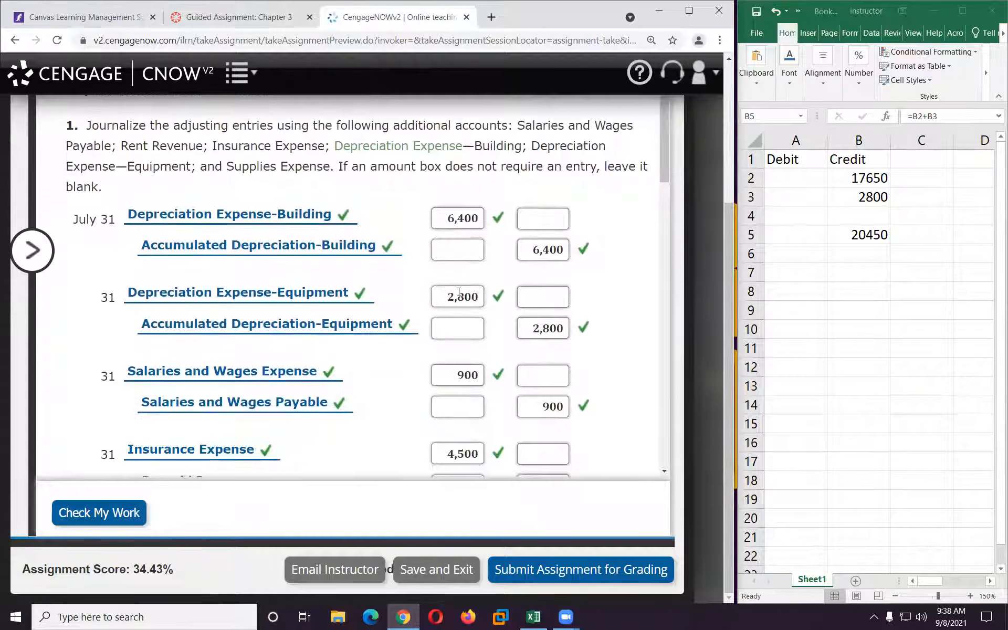
scroll(336, 315, down, 5)
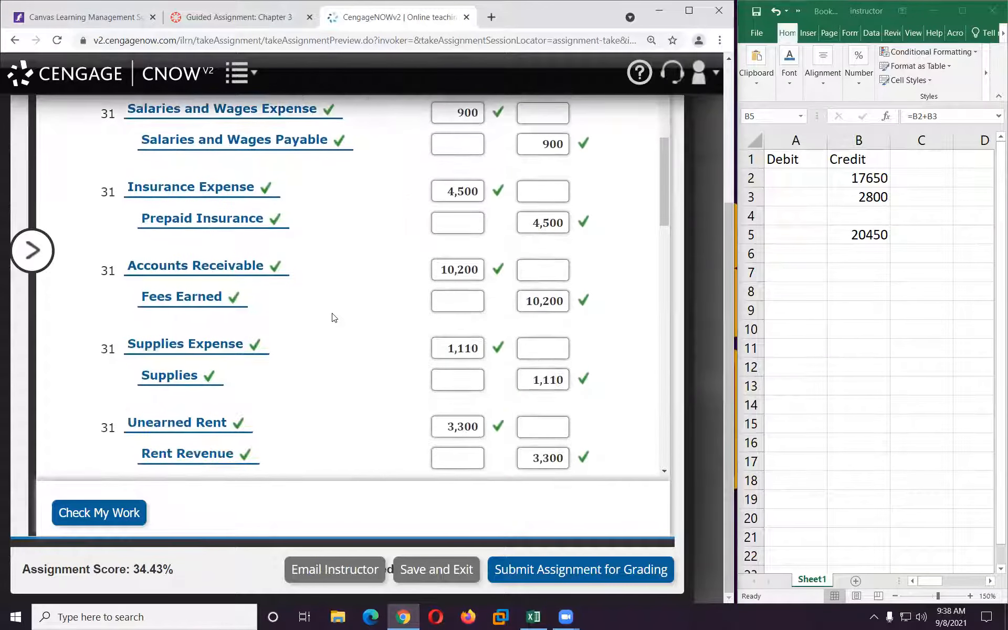
scroll(335, 317, up, 5)
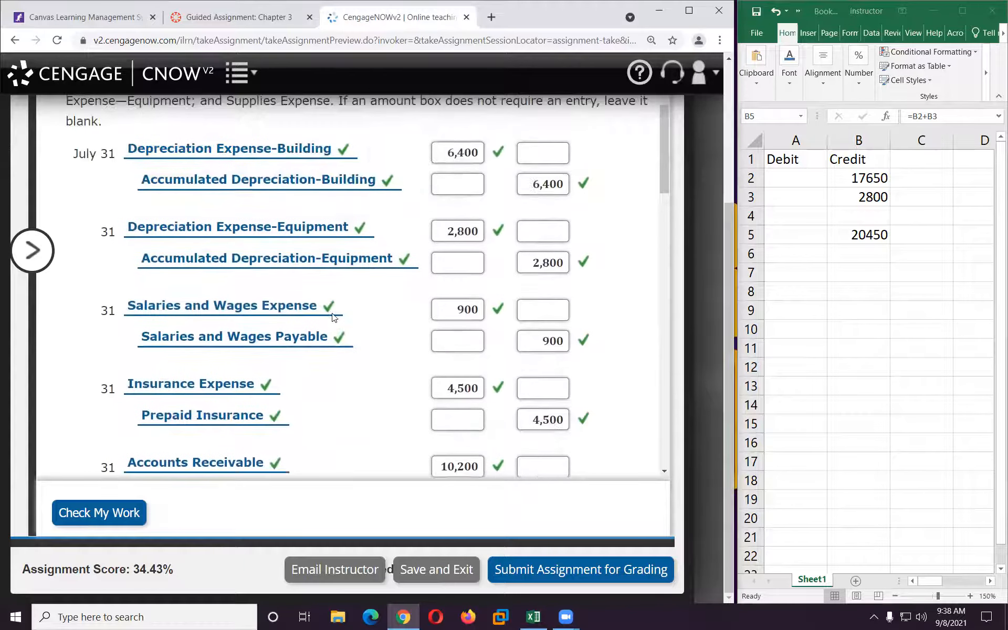
scroll(335, 317, down, 8)
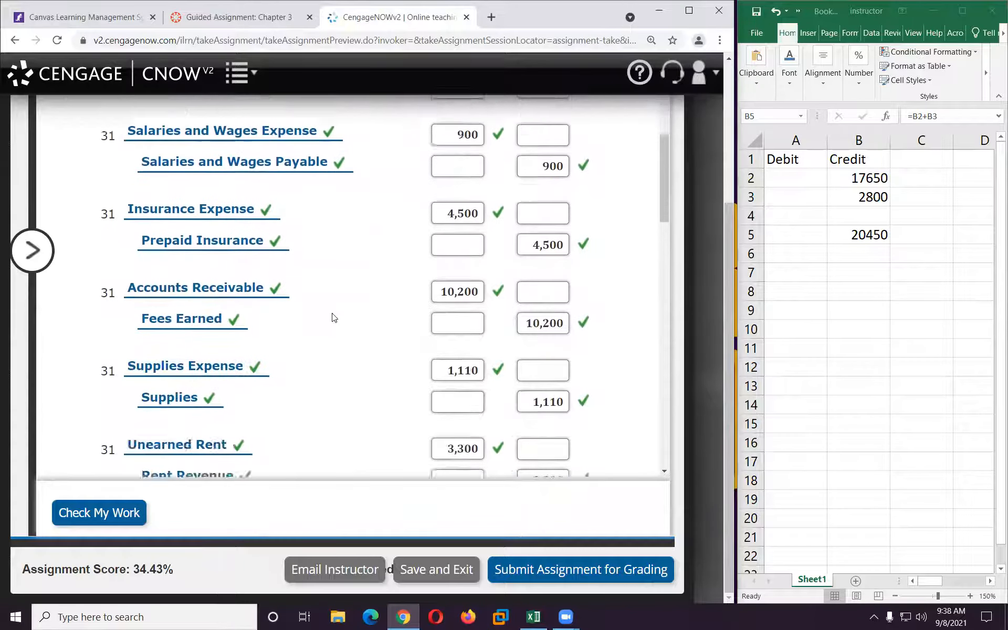
scroll(334, 315, down, 10)
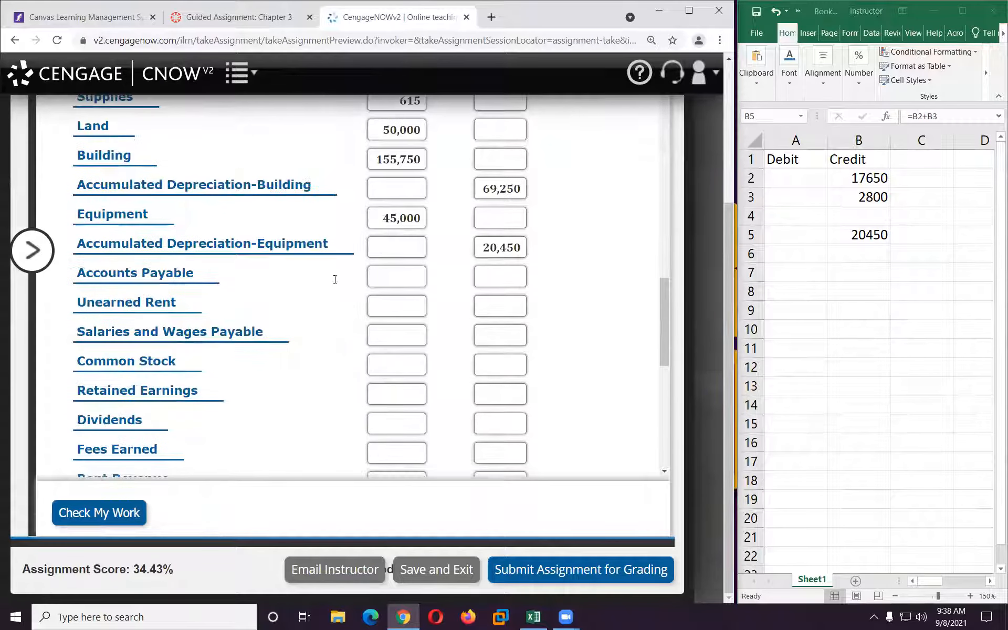
click(504, 278)
text(3750)
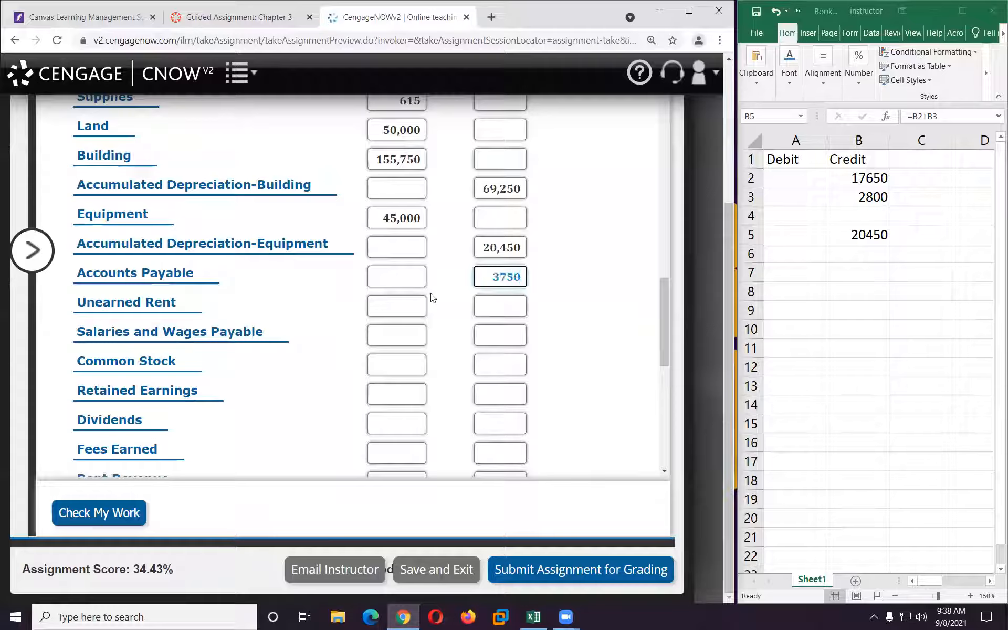
Step: Find the unadjusted Unearned Rent credit balance in the assignment and enter 3600 in cell B2 of the Excel sheet
scroll(431, 297, up, 15)
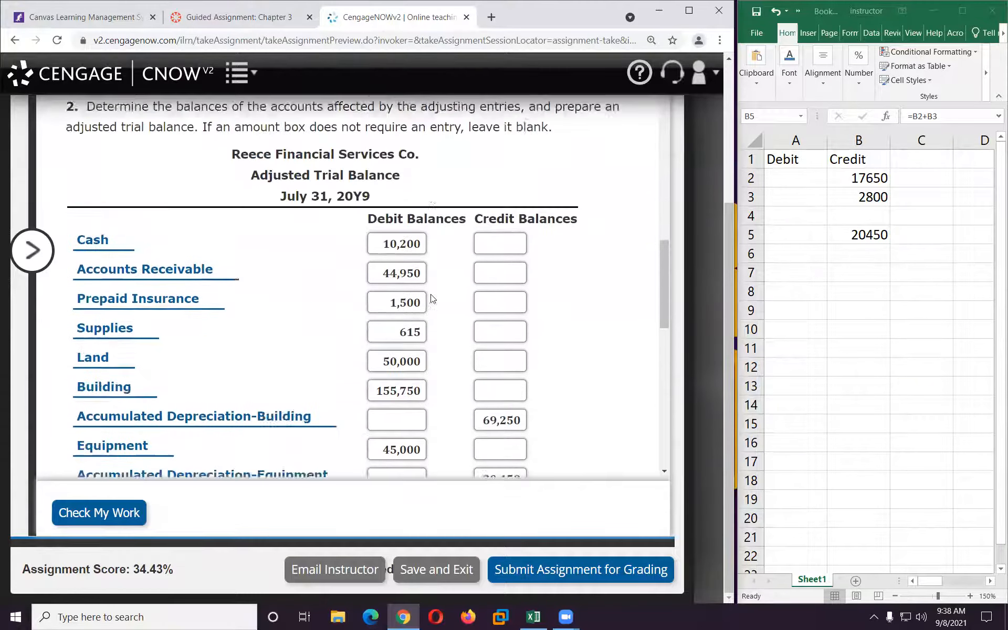
scroll(431, 297, up, 10)
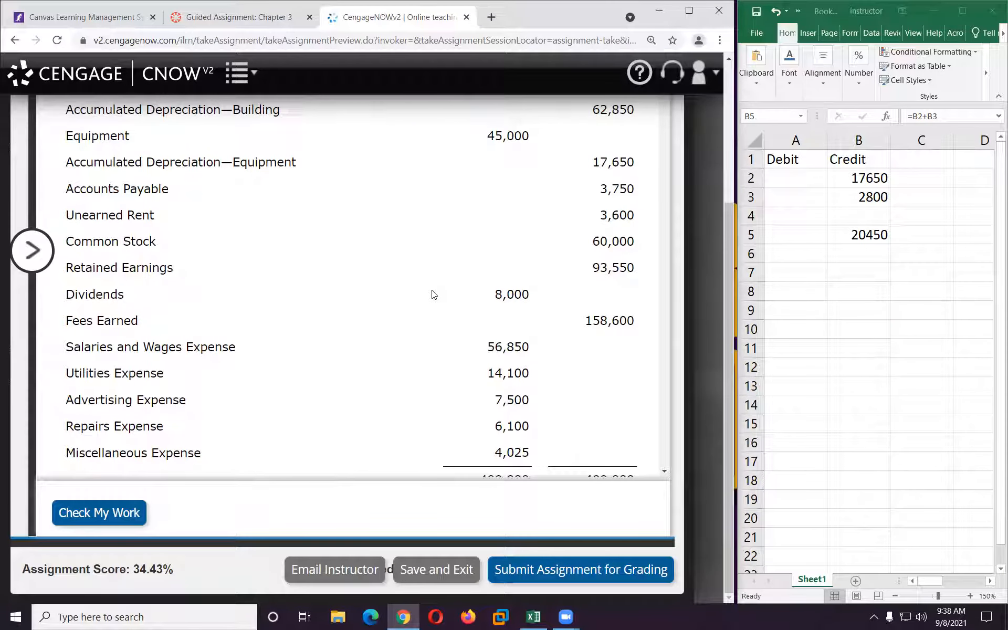
scroll(391, 356, down, 5)
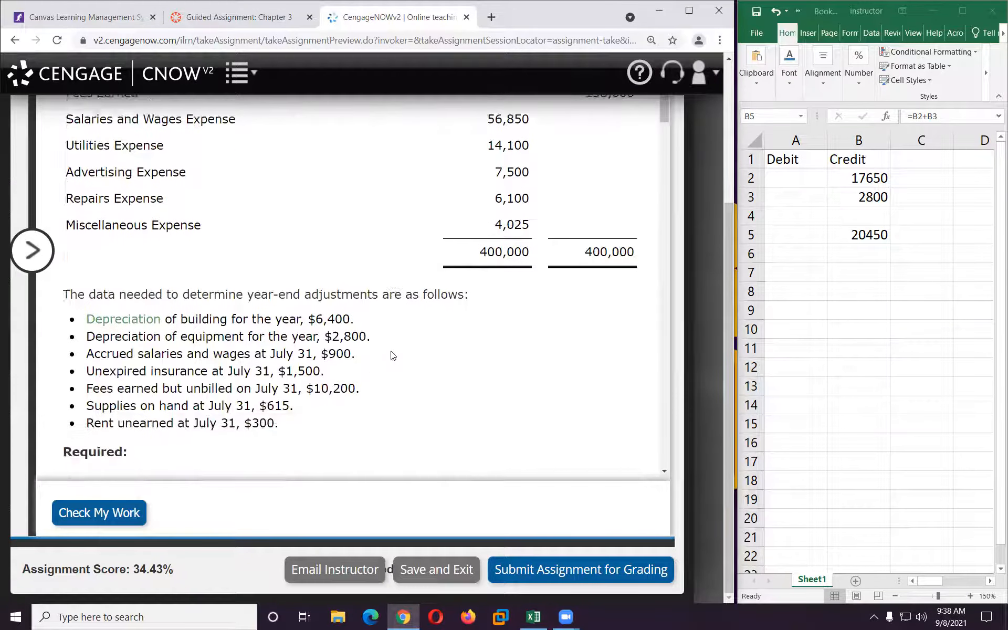
scroll(391, 356, down, 11)
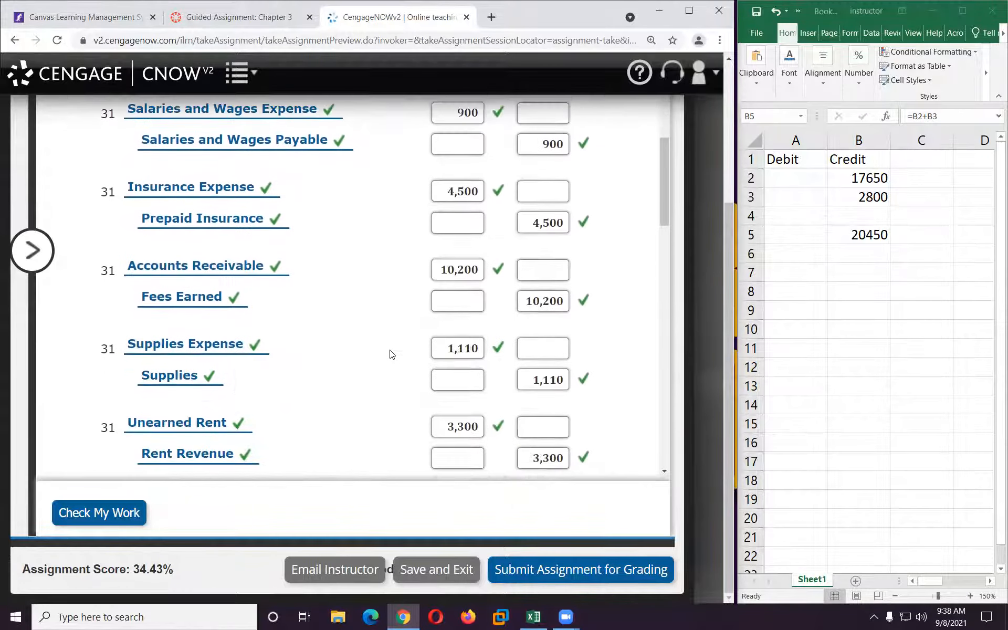
scroll(390, 353, down, 10)
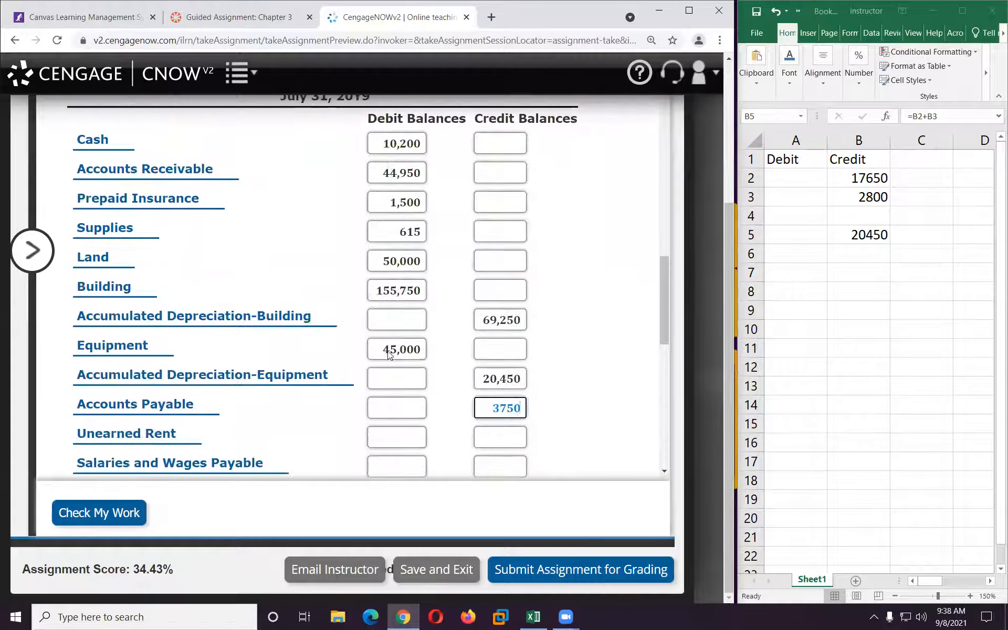
scroll(434, 375, down, 1)
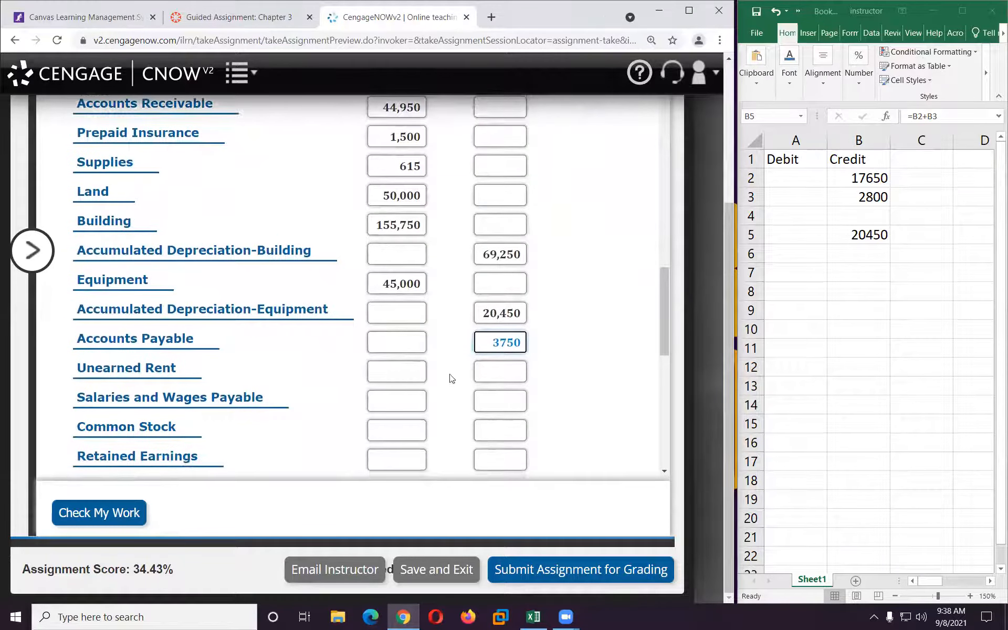
click(494, 371)
scroll(396, 359, up, 20)
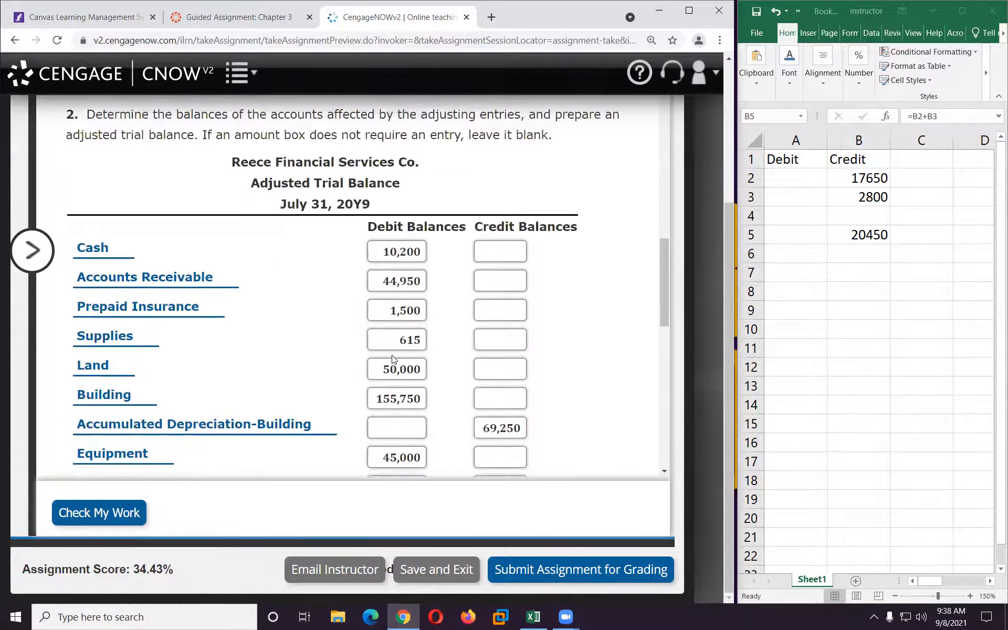
scroll(394, 360, up, 4)
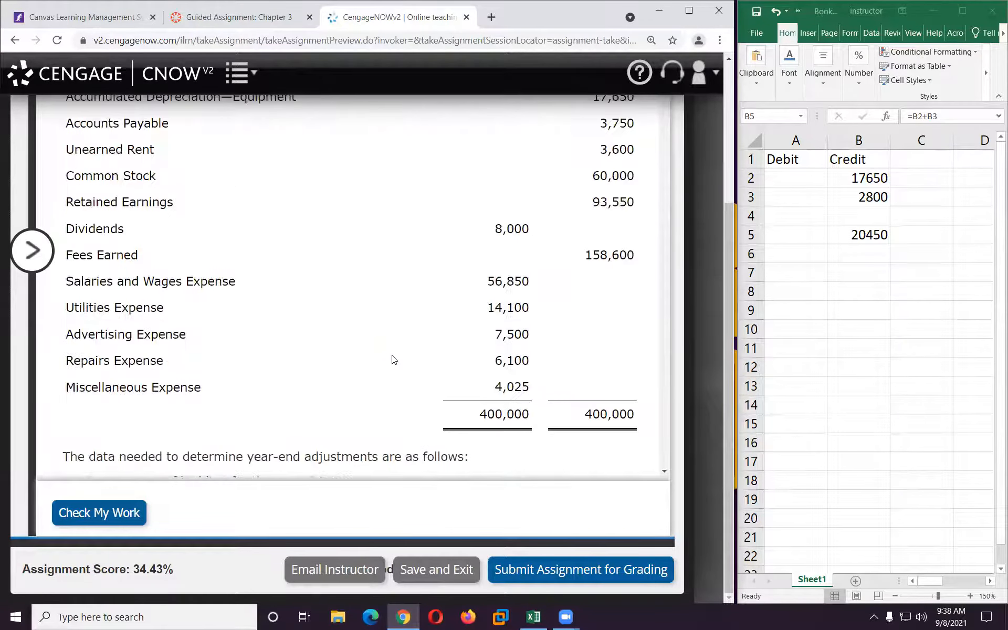
scroll(394, 360, up, 3)
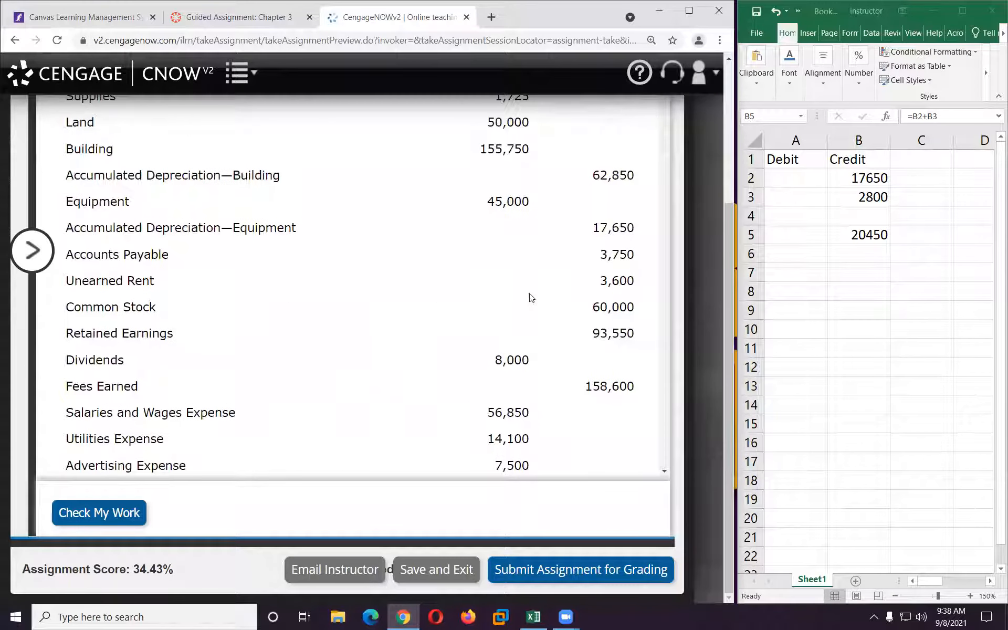
click(845, 179)
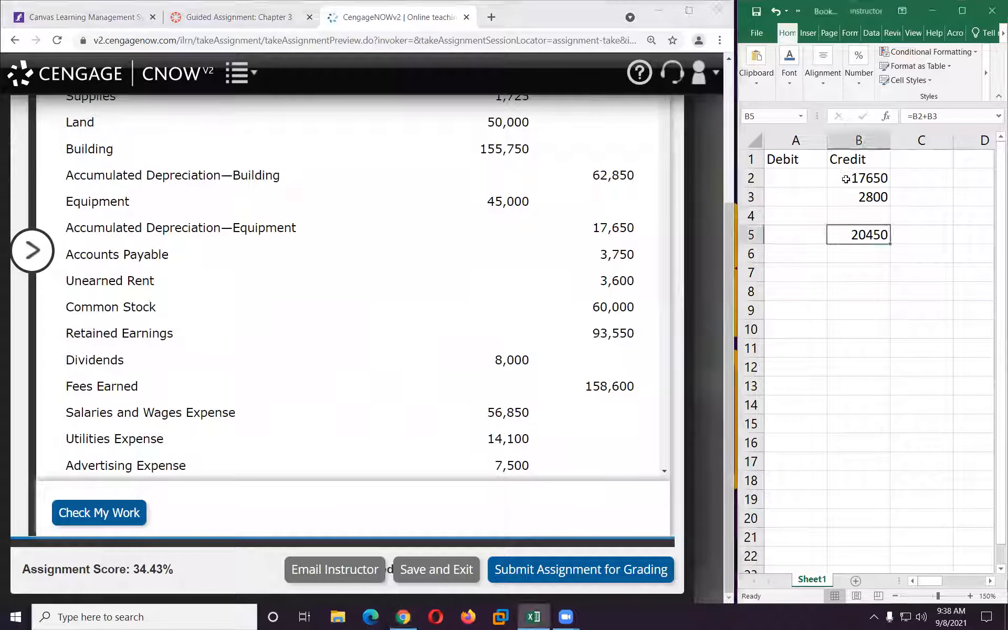
text(3600)
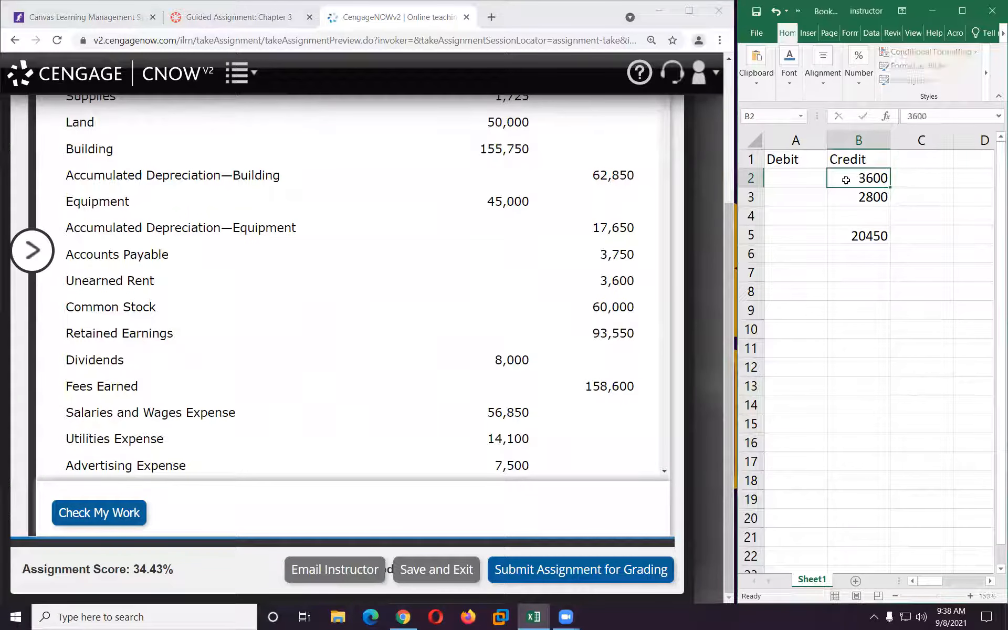
key(Return)
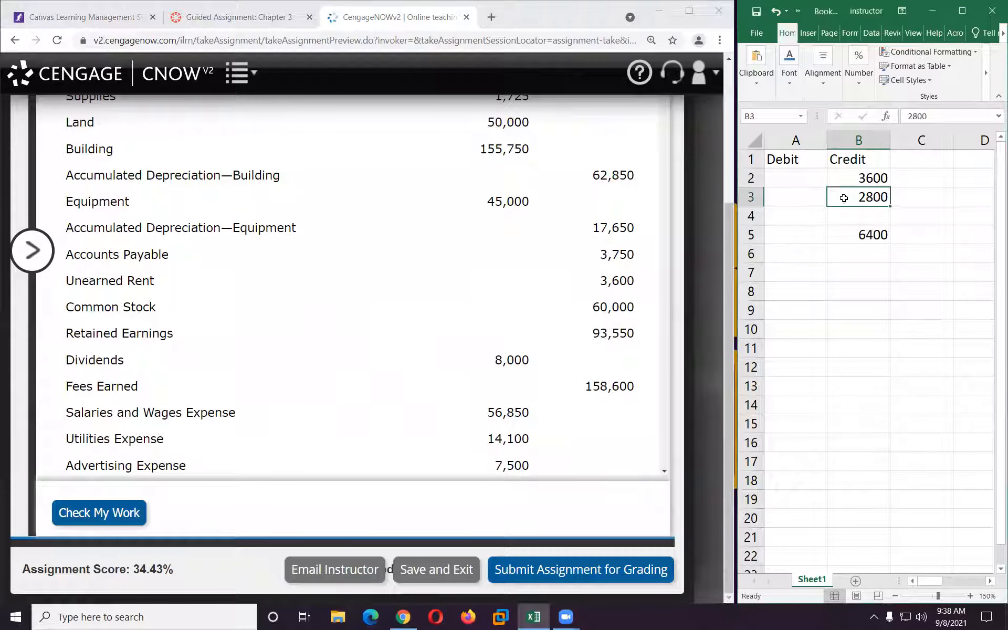
Step: Clear the previous adjustment amount in cell B3 and the sum formula in cell B5
key(Delete)
click(845, 235)
key(Delete)
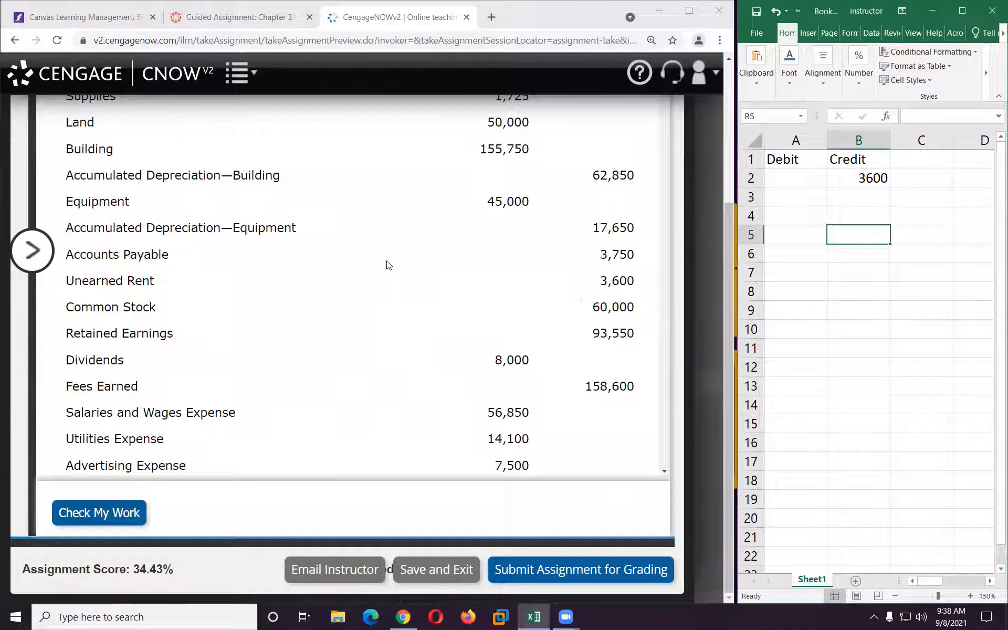
Step: Find the debit adjustment to Unearned Rent in the journal entries and enter 3300 in cell A2 of the Excel sheet
scroll(344, 263, down, 10)
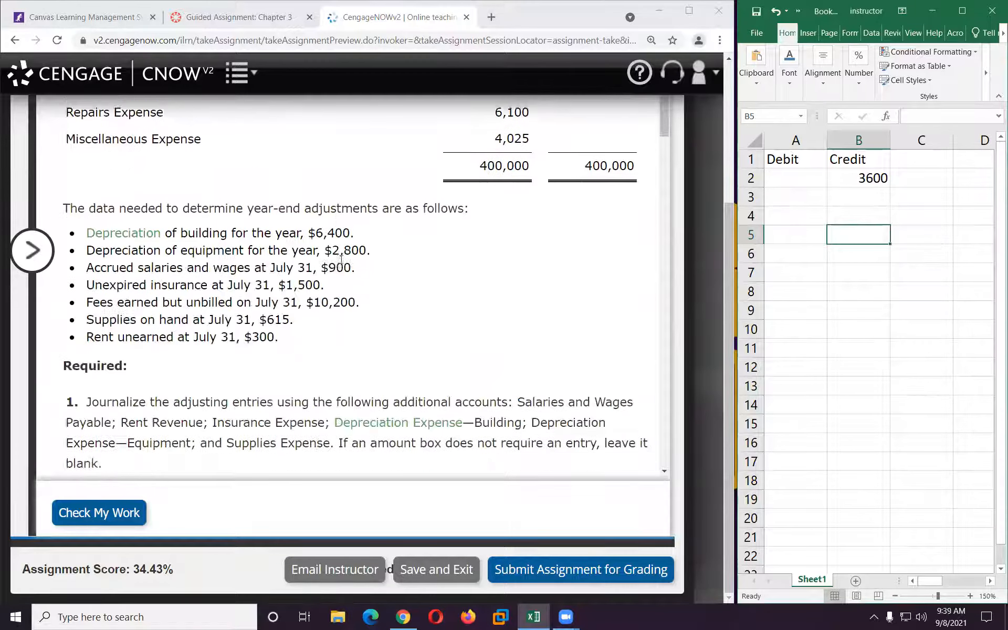
scroll(342, 263, down, 7)
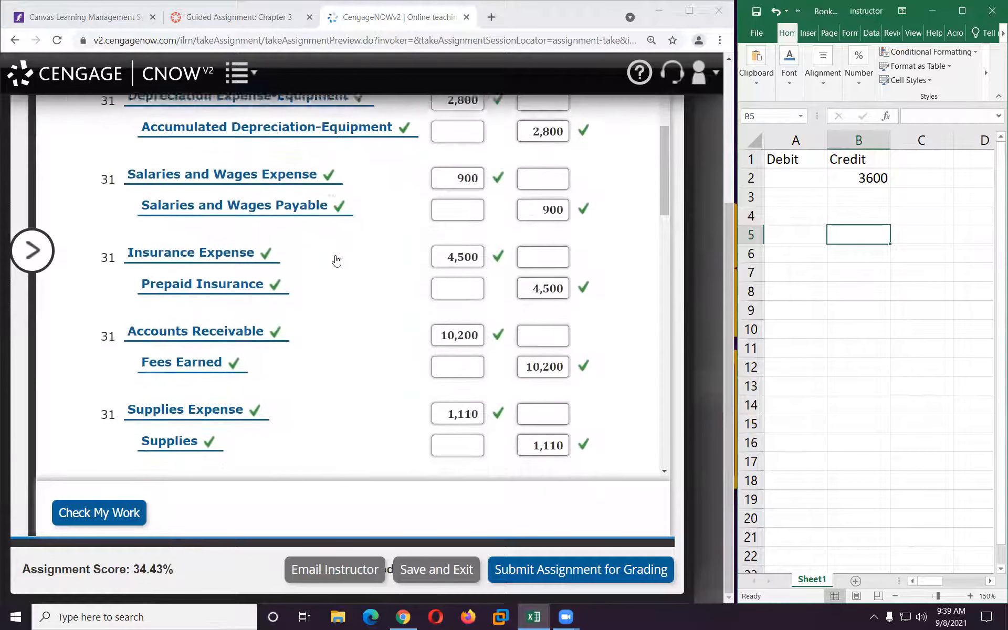
scroll(336, 260, down, 1)
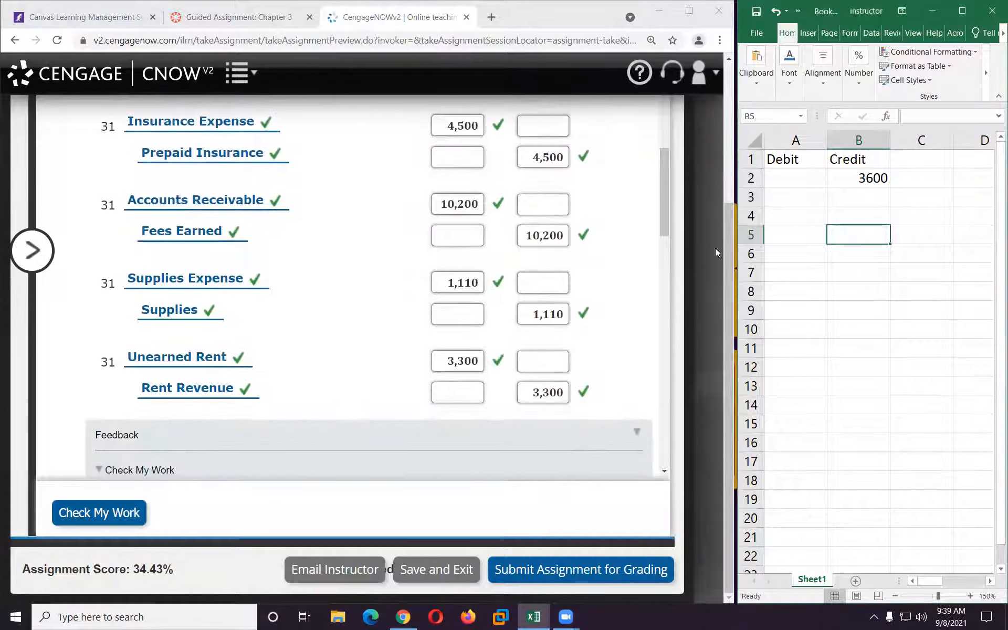
click(791, 176)
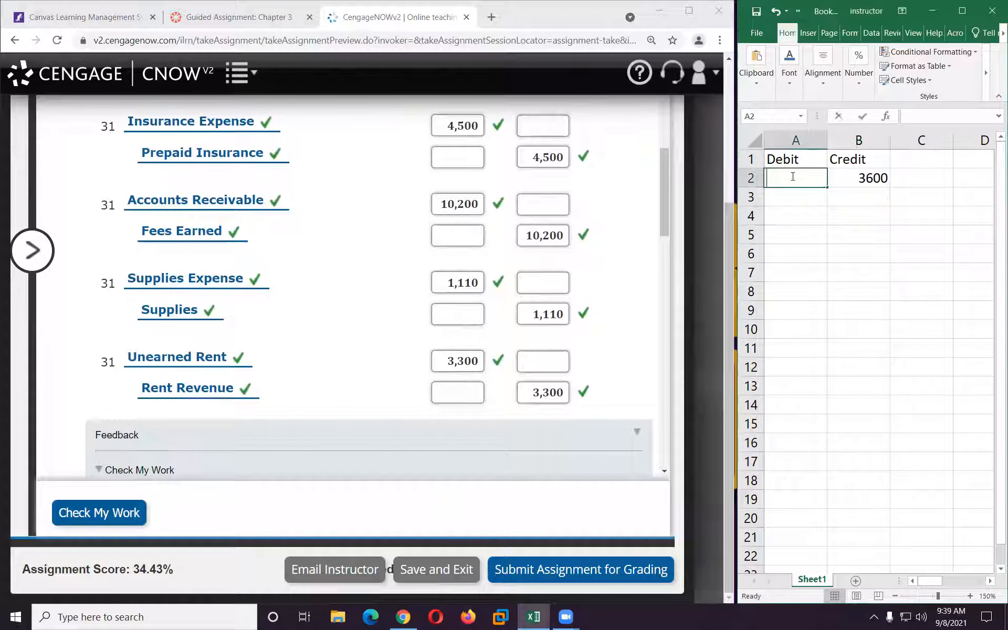
text(3300)
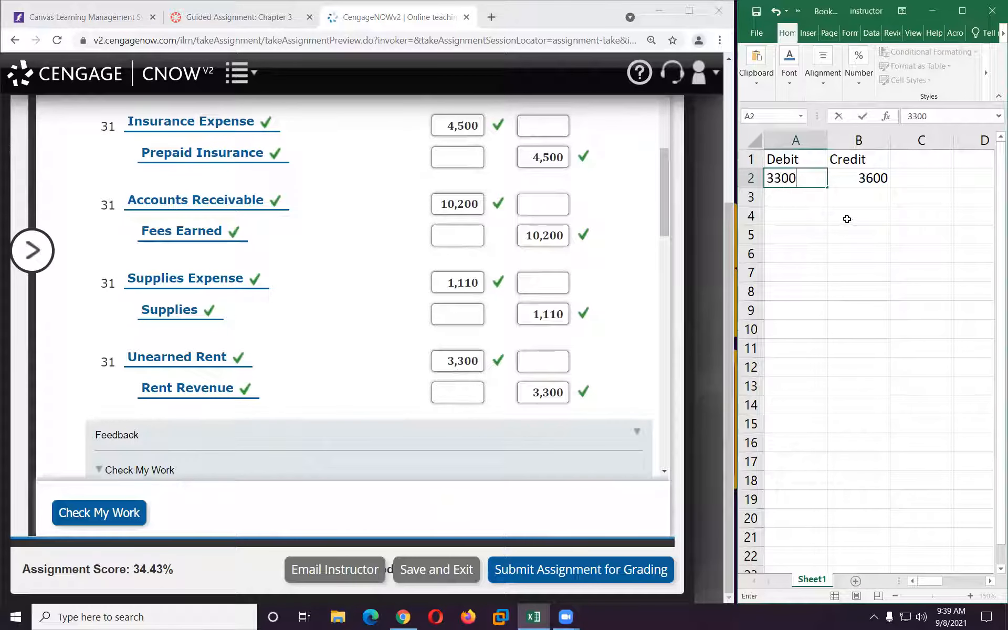
Step: Calculate the adjusted Unearned Rent balance in cell B4 by subtracting the debit in A2 from the credit in B2
click(847, 218)
text(=)
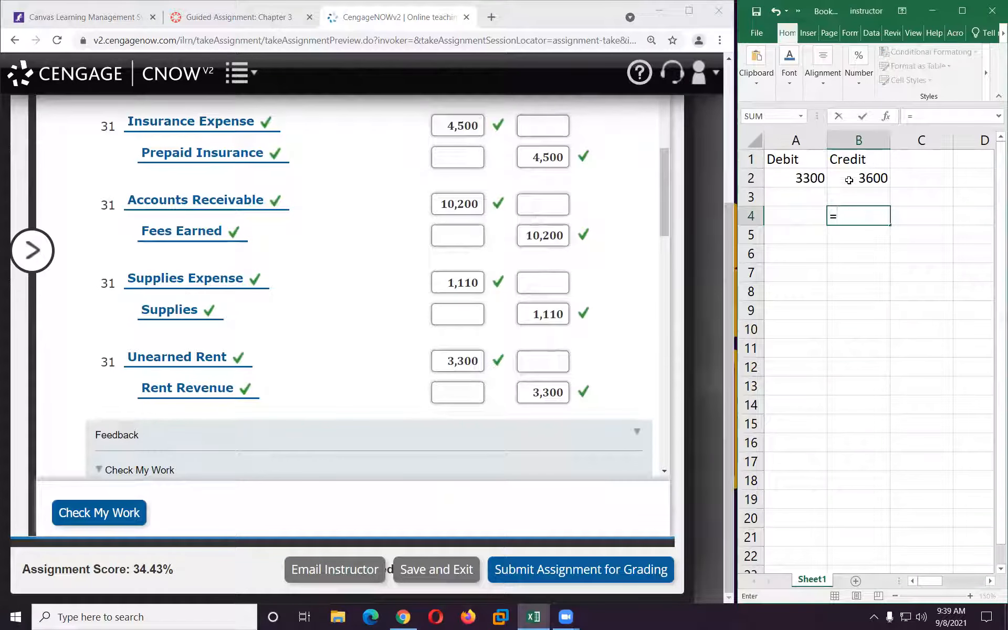
click(859, 178)
text(-)
click(812, 181)
key(Return)
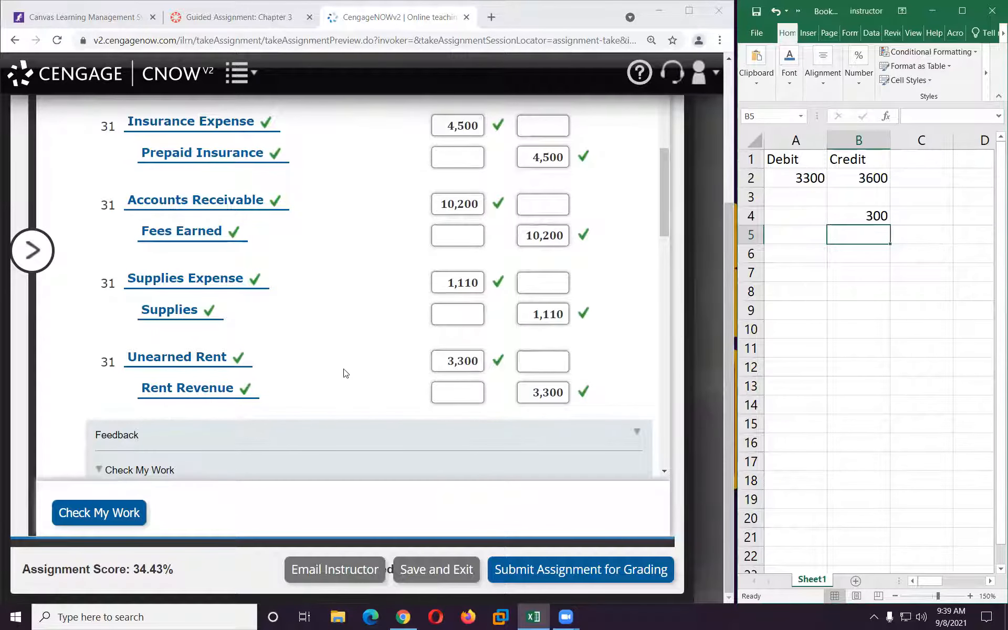
Step: Switch back to the CNOWv2 assignment and enter 300 as the Unearned Rent credit balance in the adjusted trial balance
scroll(345, 370, down, 3)
scroll(345, 370, down, 10)
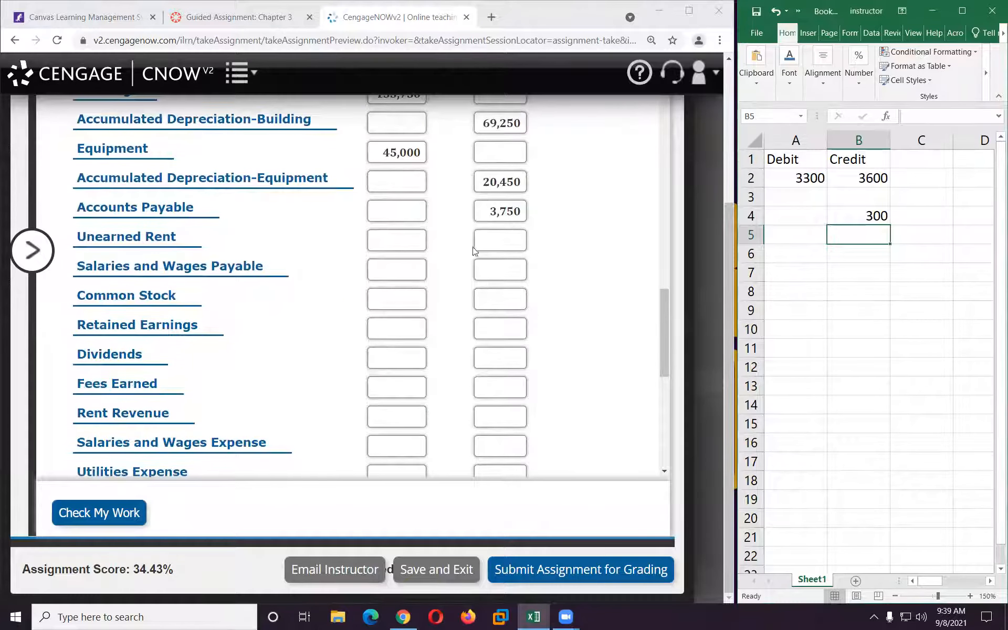
click(484, 241)
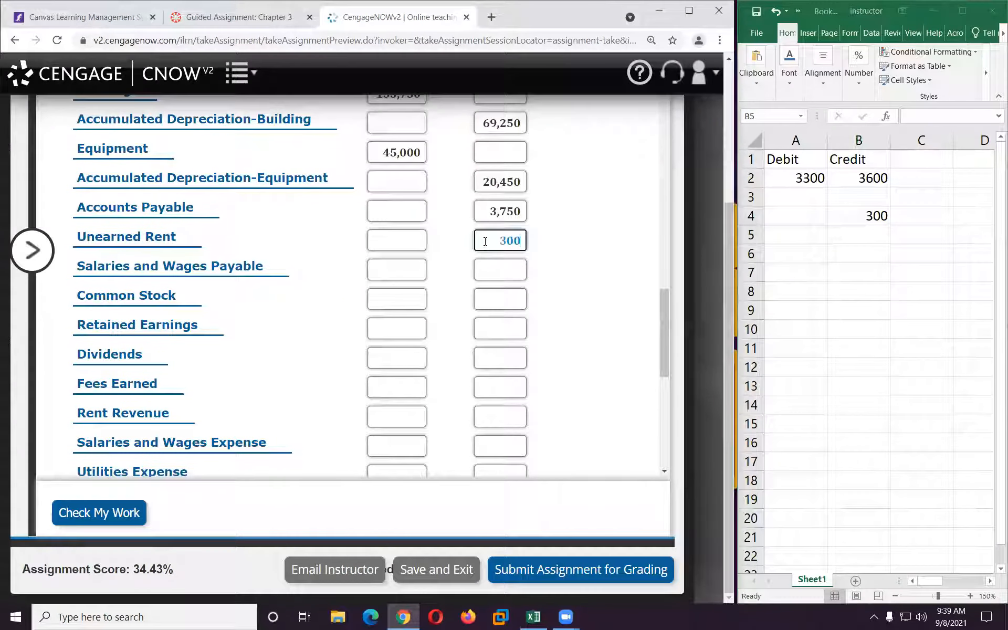
Step: Check Salaries and Wages Payable in the unadjusted trial balance and the adjusting entries, and enter 900 as its adjusted credit balance
scroll(444, 292, up, 15)
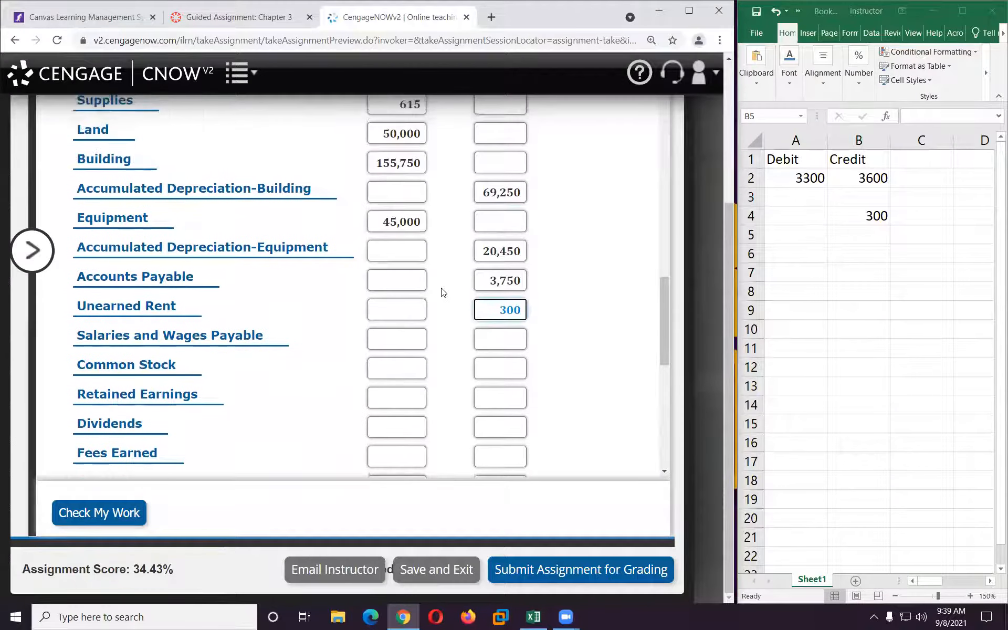
scroll(443, 292, up, 10)
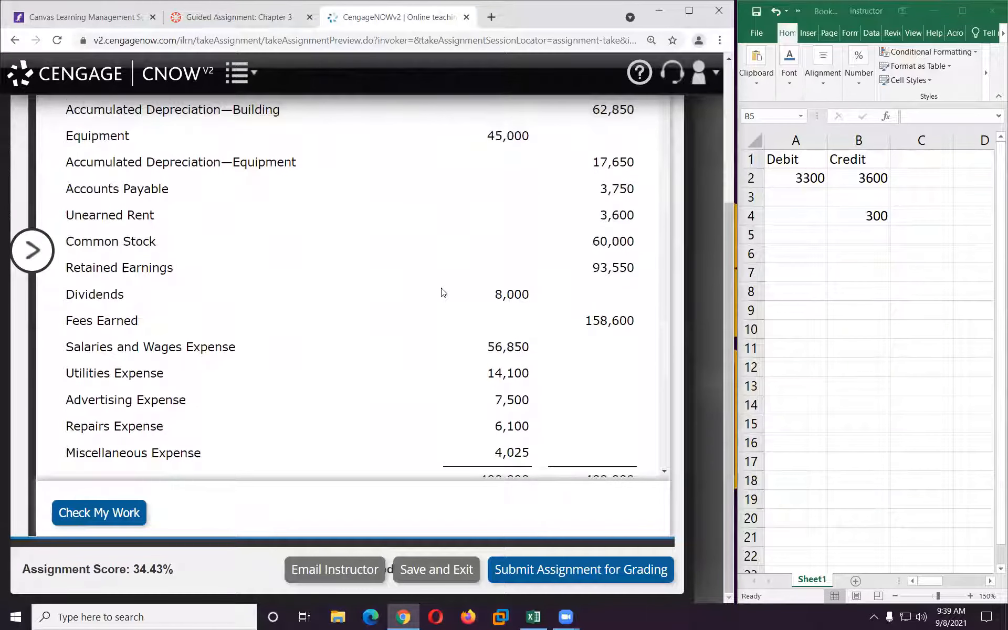
scroll(443, 292, up, 1)
scroll(442, 292, down, 1)
scroll(152, 201, up, 1)
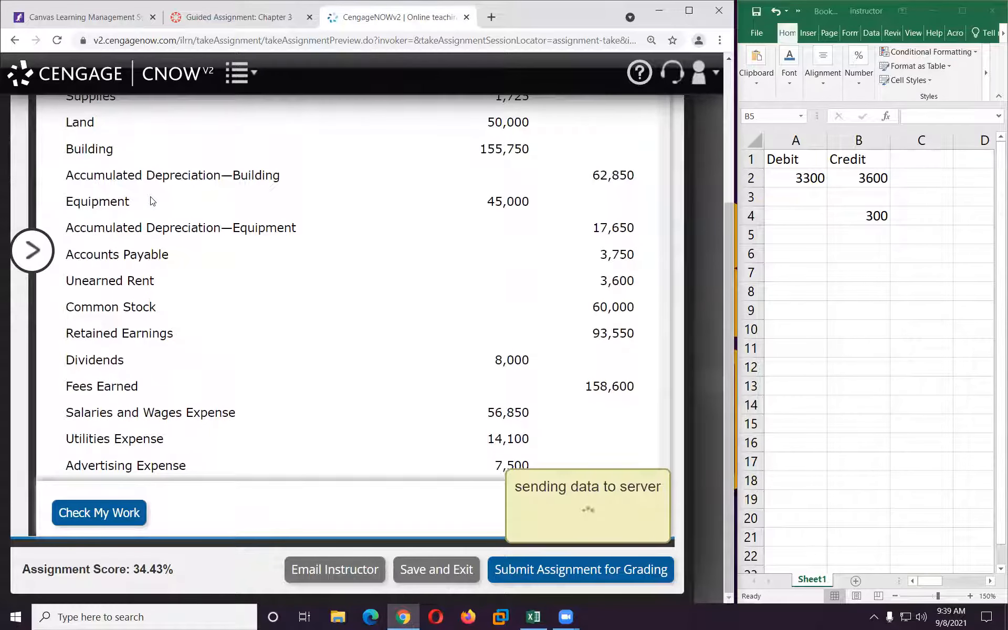
scroll(152, 201, down, 9)
scroll(190, 206, down, 4)
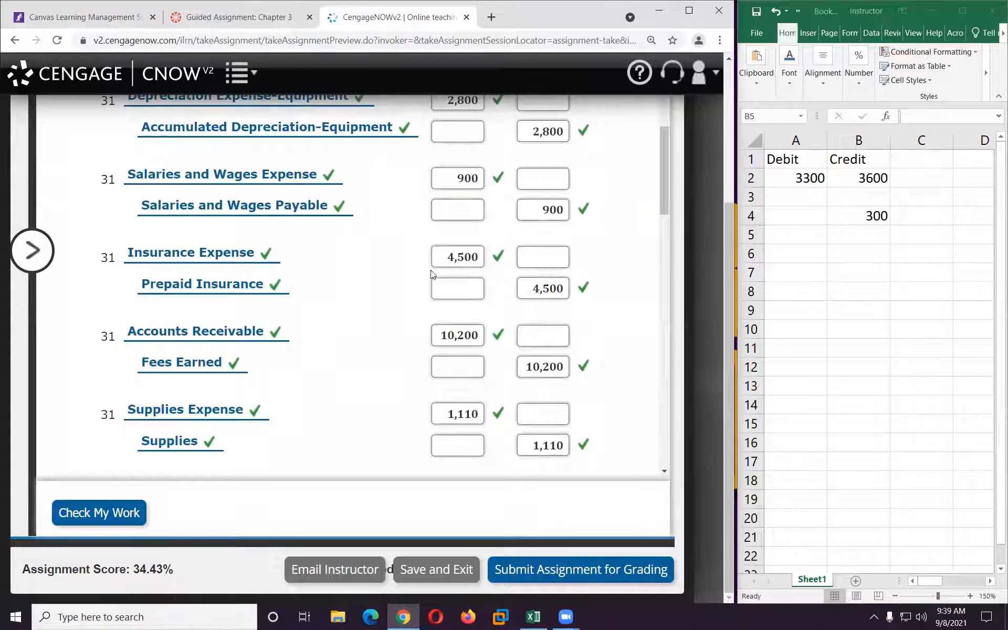
scroll(426, 271, down, 12)
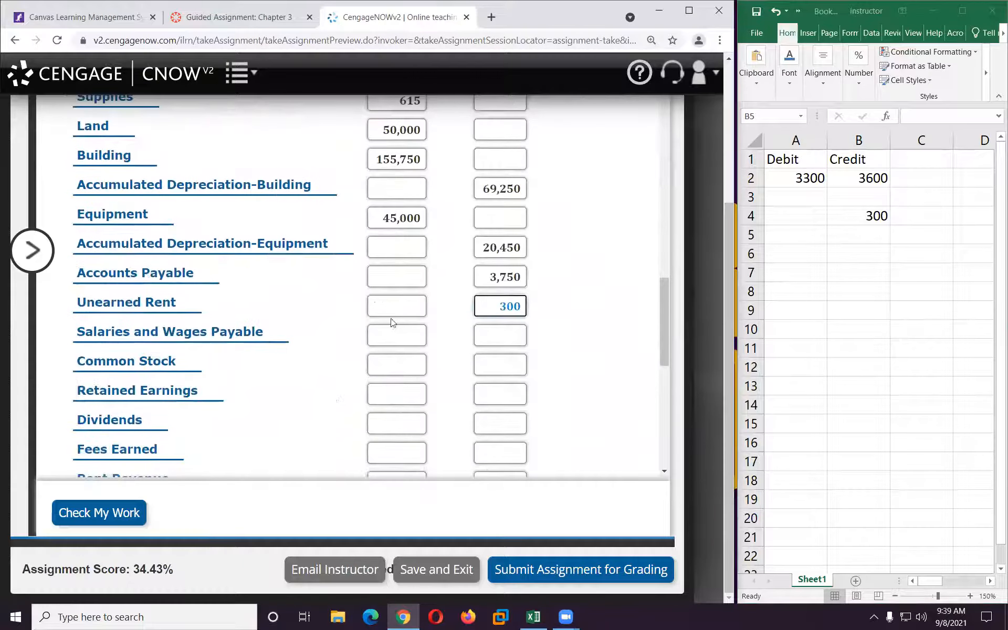
click(503, 338)
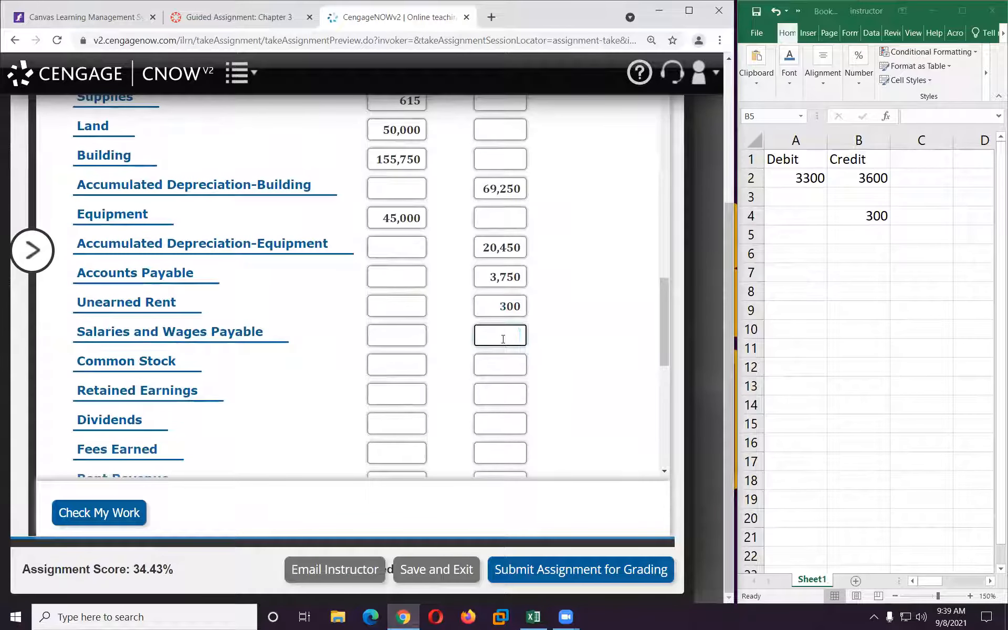
text(900)
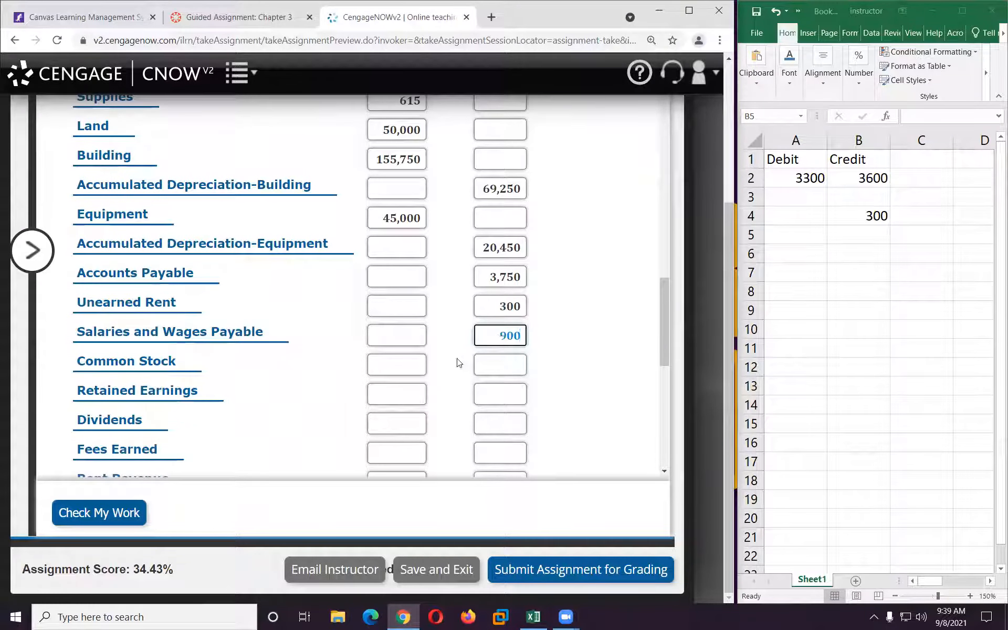
Step: Look up Common Stock in the unadjusted trial balance, check the adjusting entries, and enter 60000 as its adjusted credit balance
scroll(357, 361, up, 1)
scroll(357, 361, up, 15)
scroll(357, 361, up, 6)
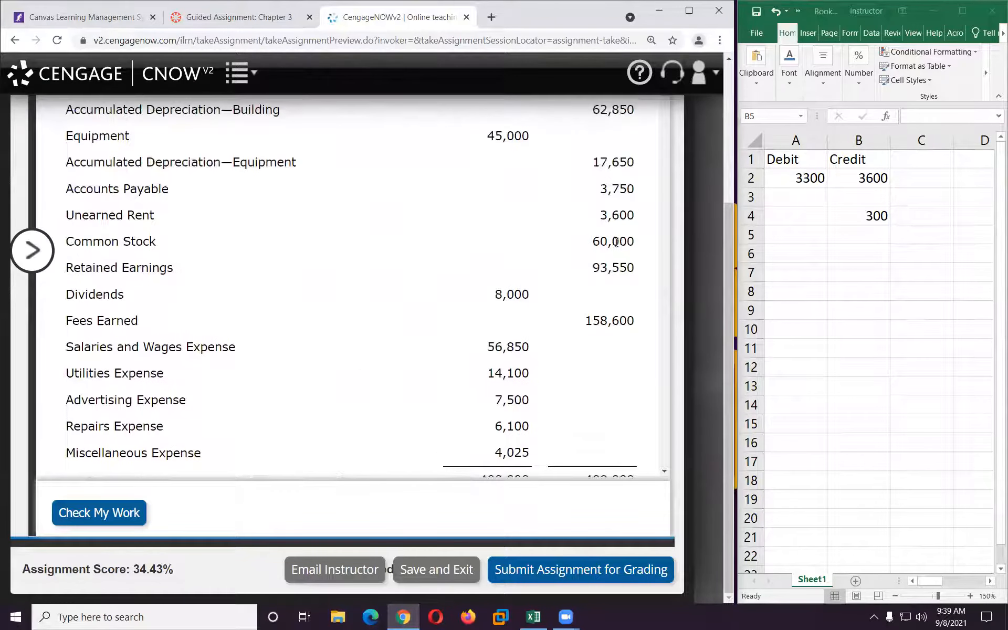
drag(597, 242, 630, 251)
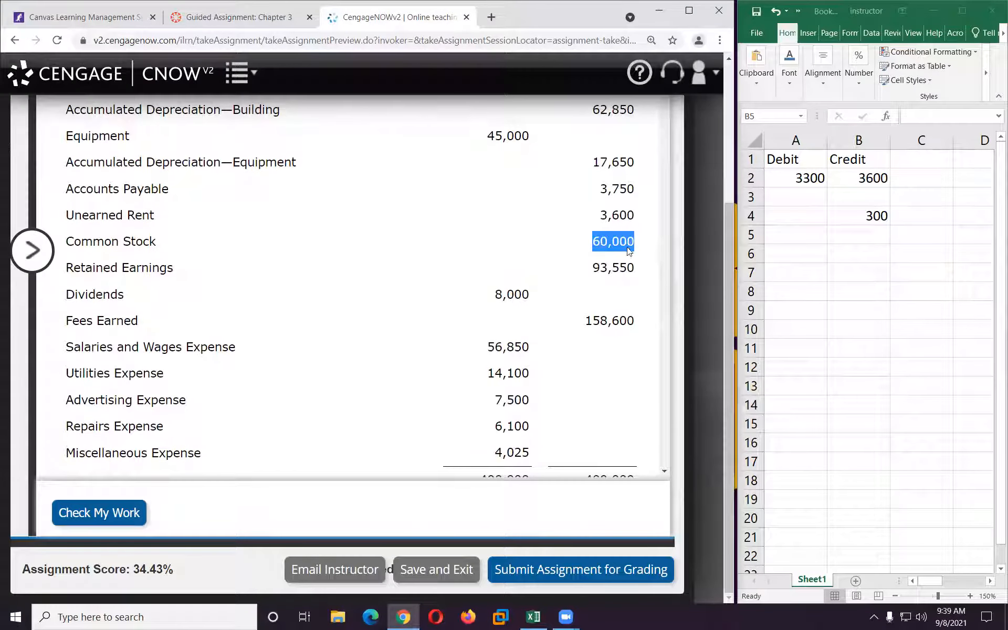
scroll(525, 260, down, 15)
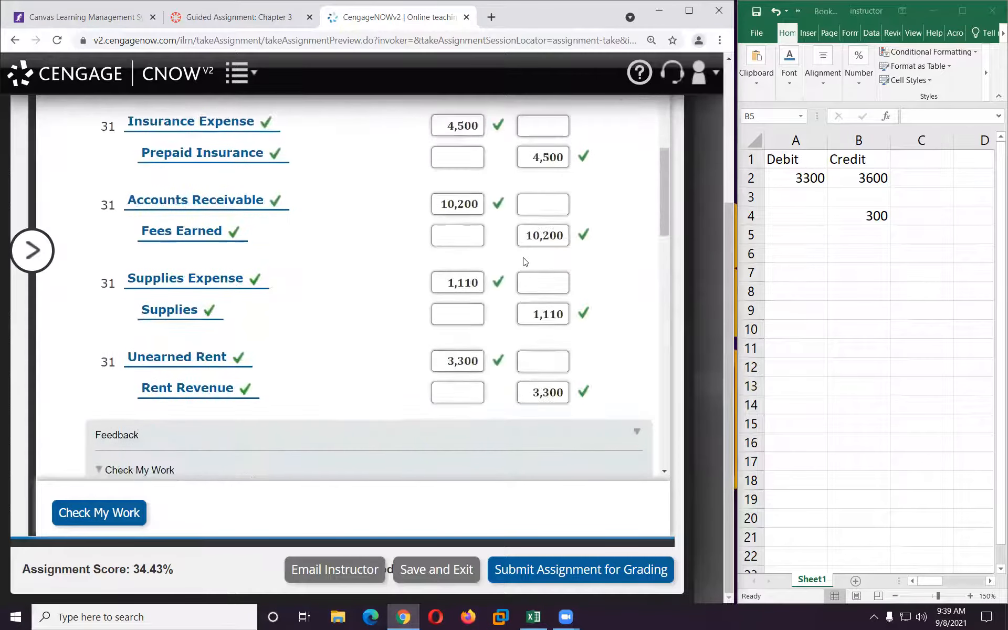
scroll(523, 263, down, 10)
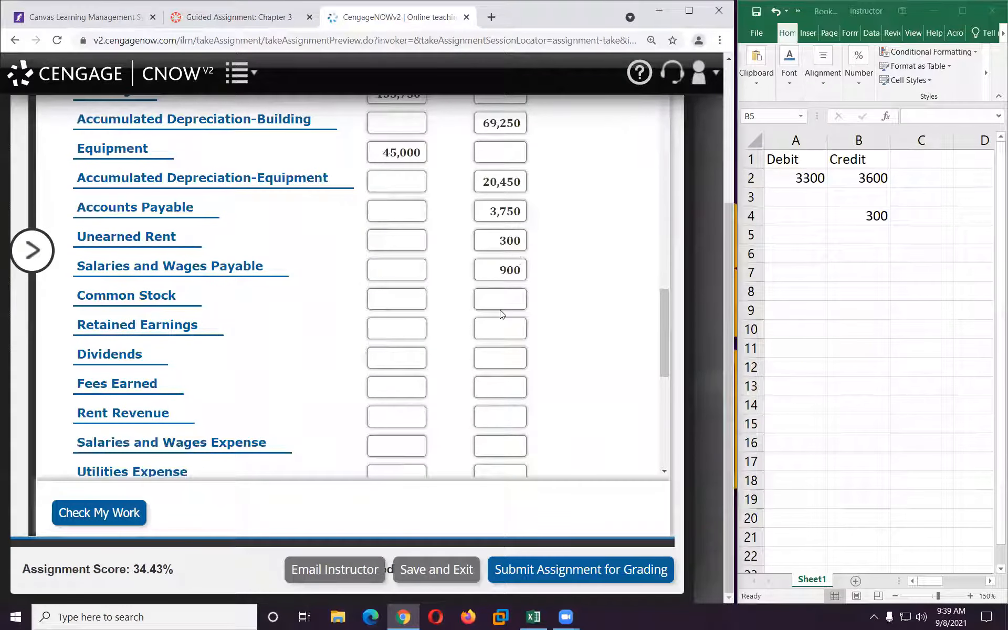
click(501, 302)
text(600)
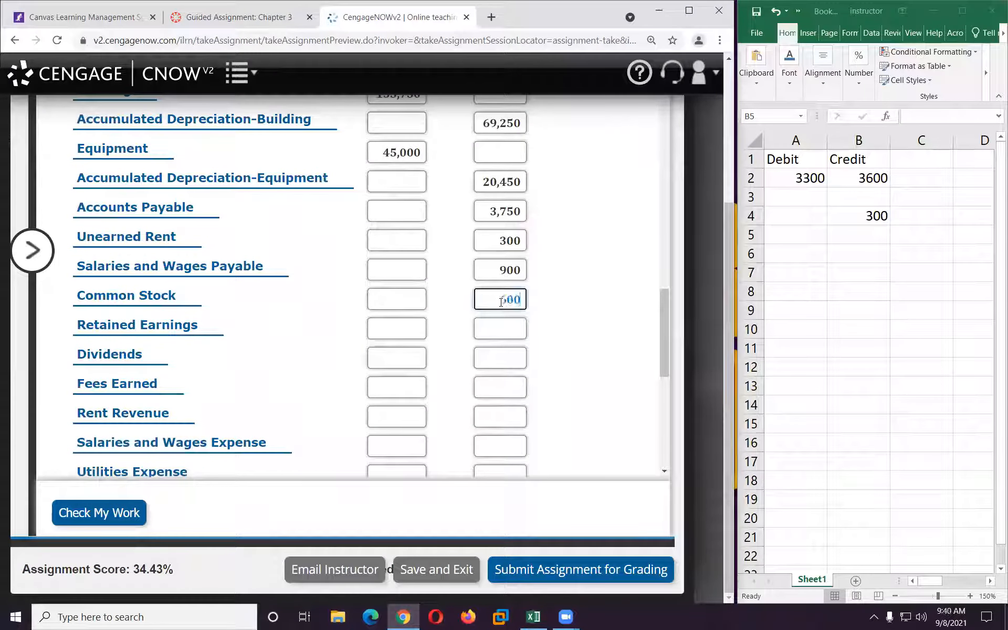
text(00)
scroll(501, 302, up, 20)
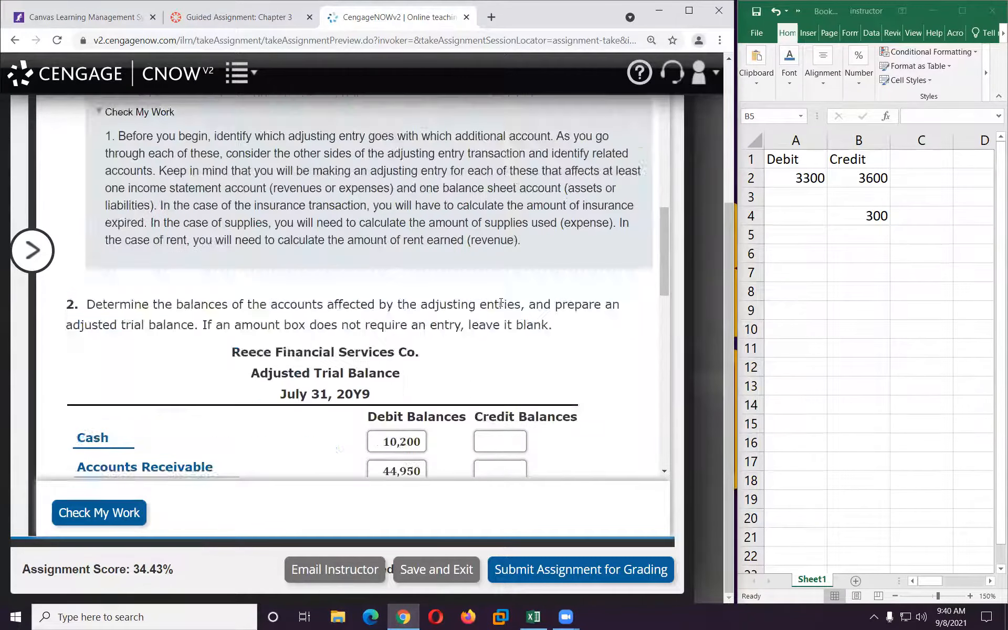
Step: Look up Retained Earnings in the unadjusted trial balance, check the adjusting entries, and enter 93550 as its adjusted credit balance
scroll(501, 302, up, 5)
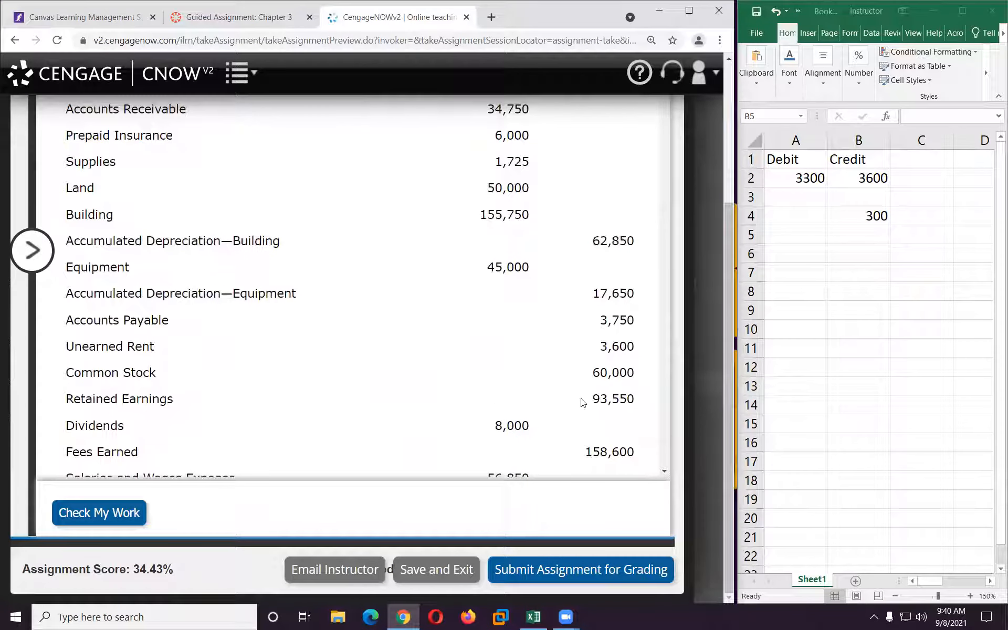
scroll(562, 389, down, 15)
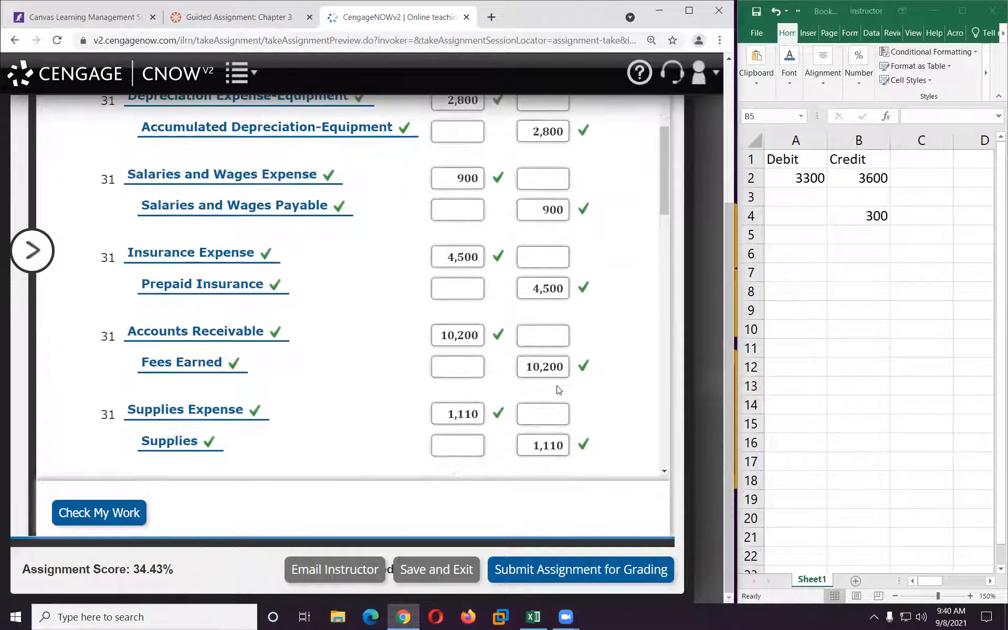
scroll(559, 389, down, 15)
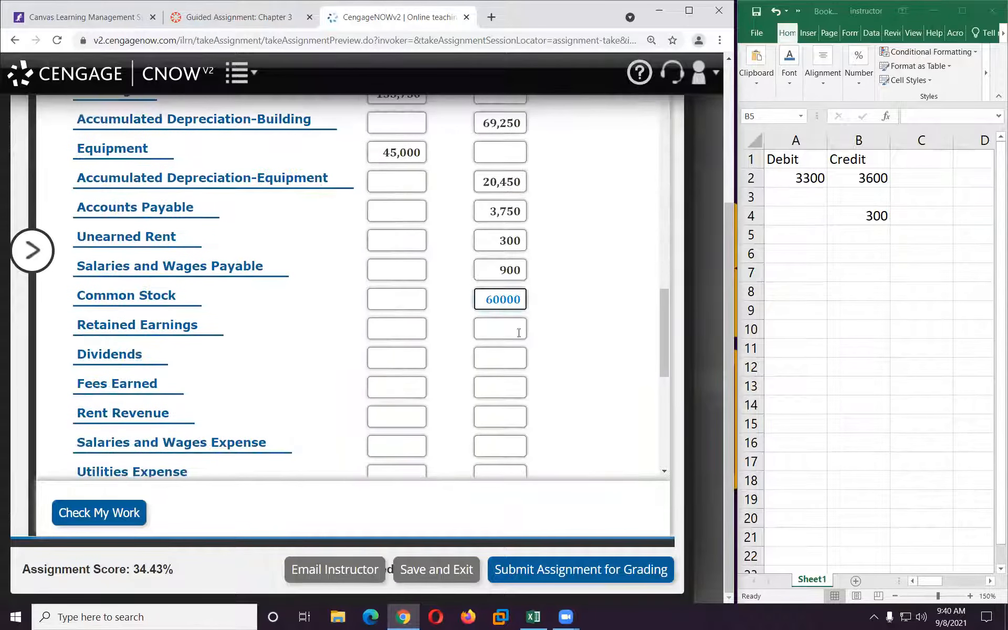
click(506, 329)
text(93550)
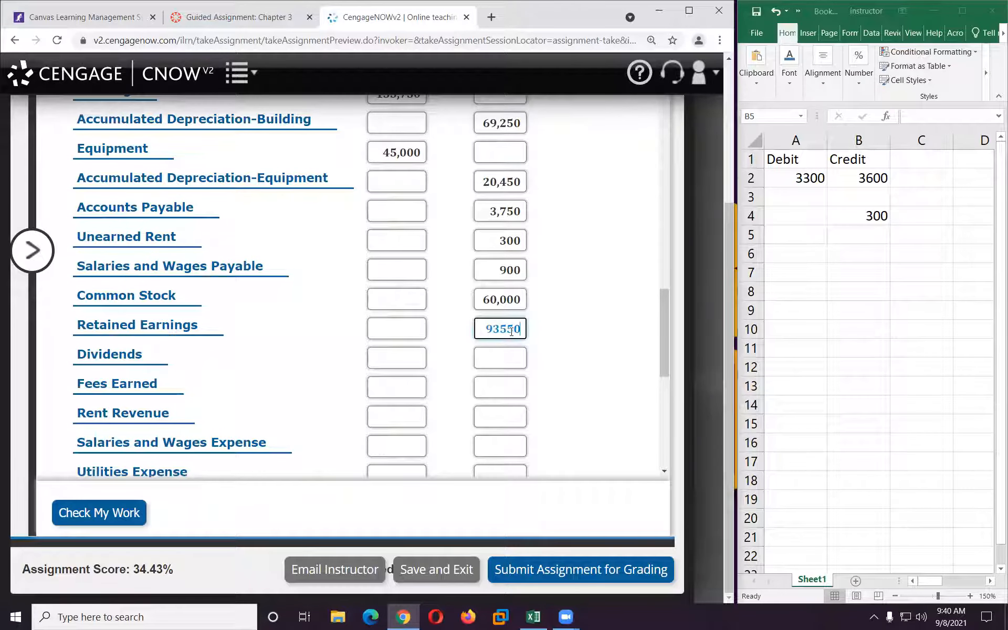
Step: Look up Dividends in the unadjusted trial balance, check the adjusting entries, and enter 8000 as its adjusted debit balance
scroll(511, 331, up, 15)
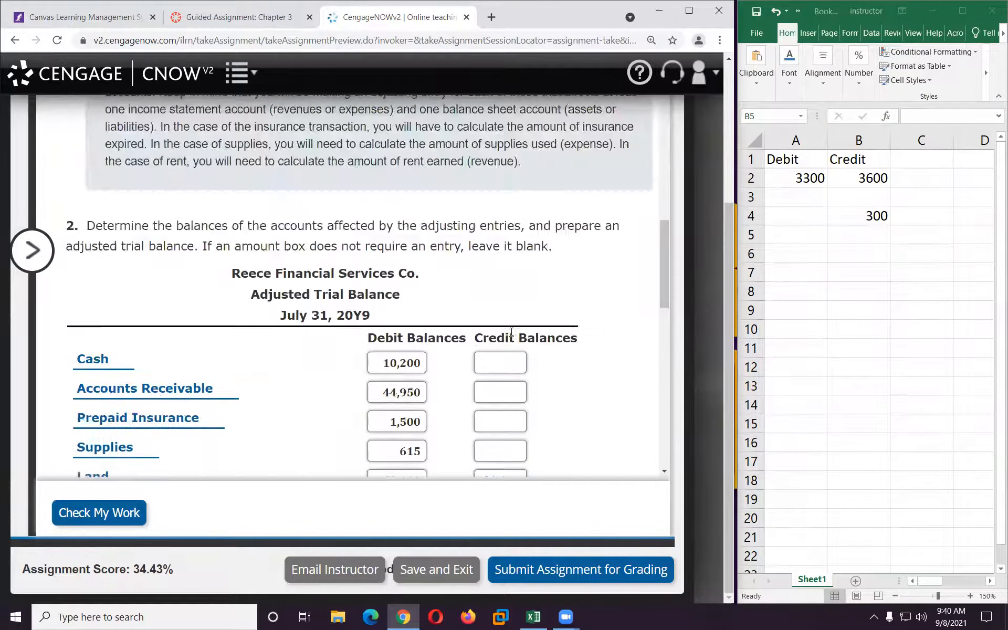
scroll(512, 331, up, 5)
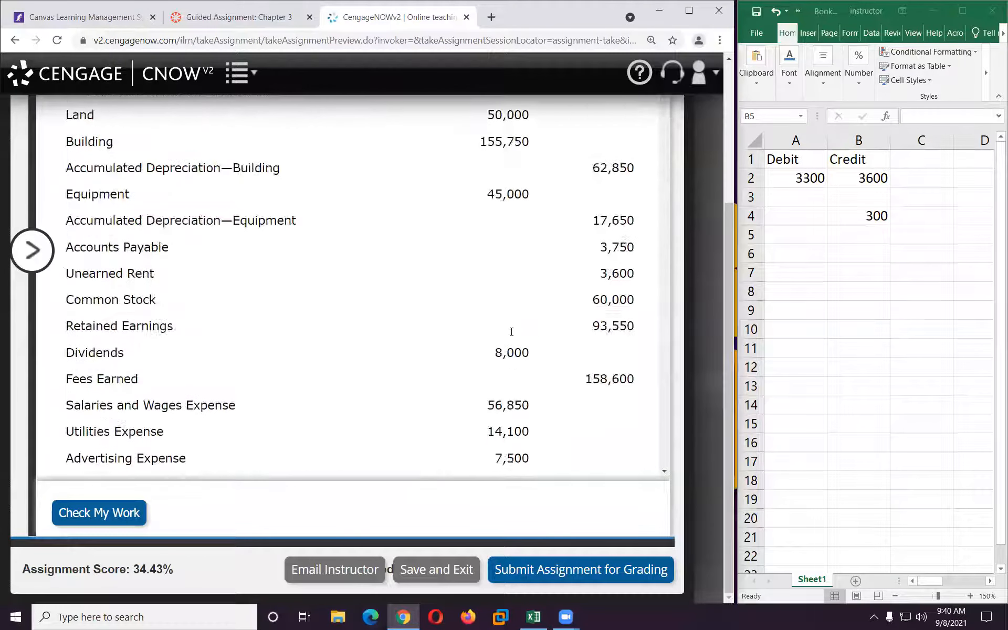
drag(496, 362, 529, 362)
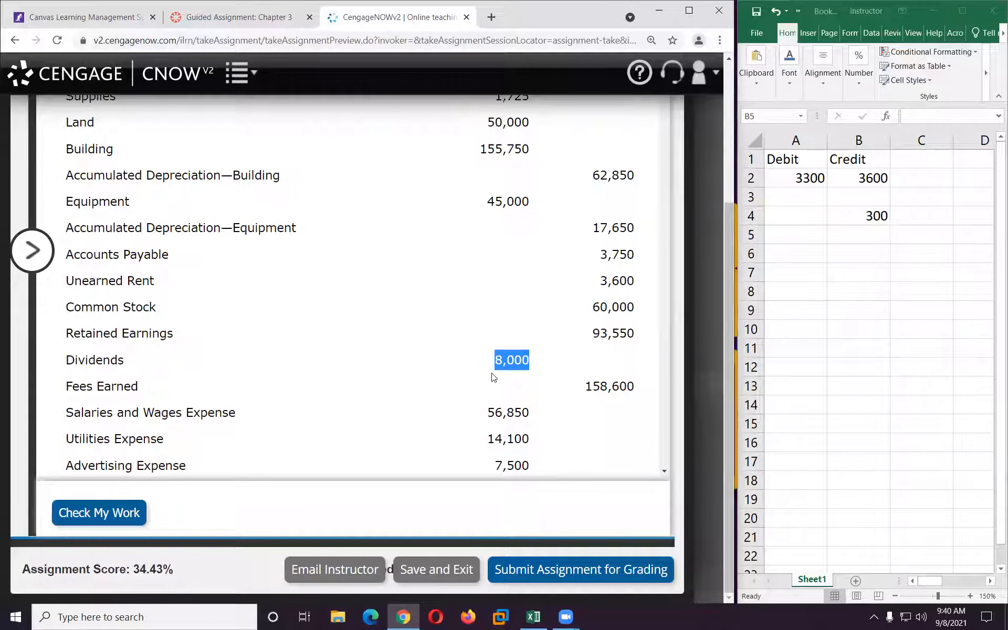
scroll(493, 377, down, 20)
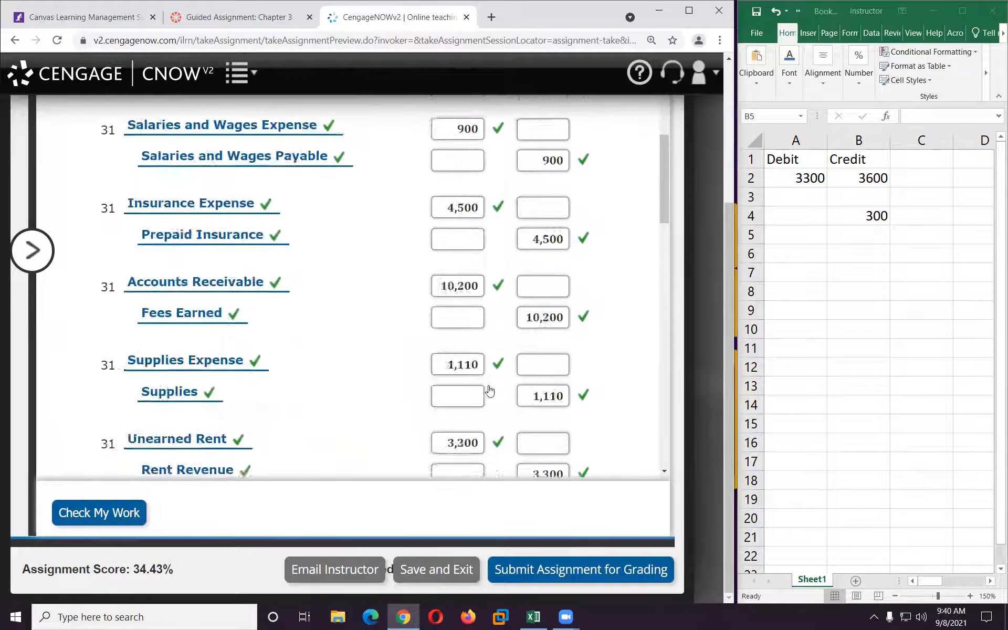
scroll(489, 390, down, 15)
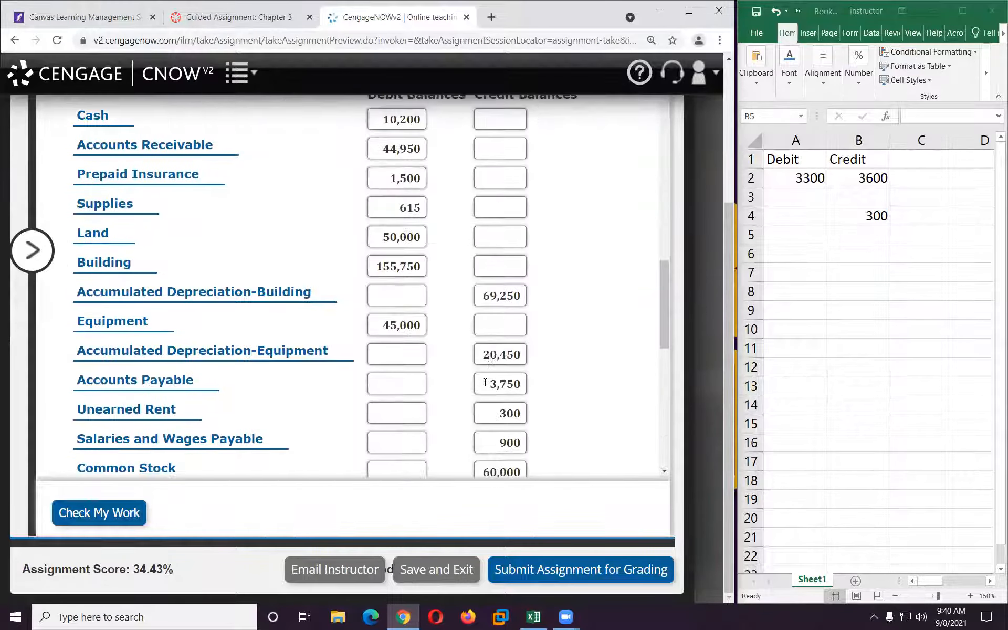
scroll(485, 382, down, 3)
click(403, 359)
text(8)
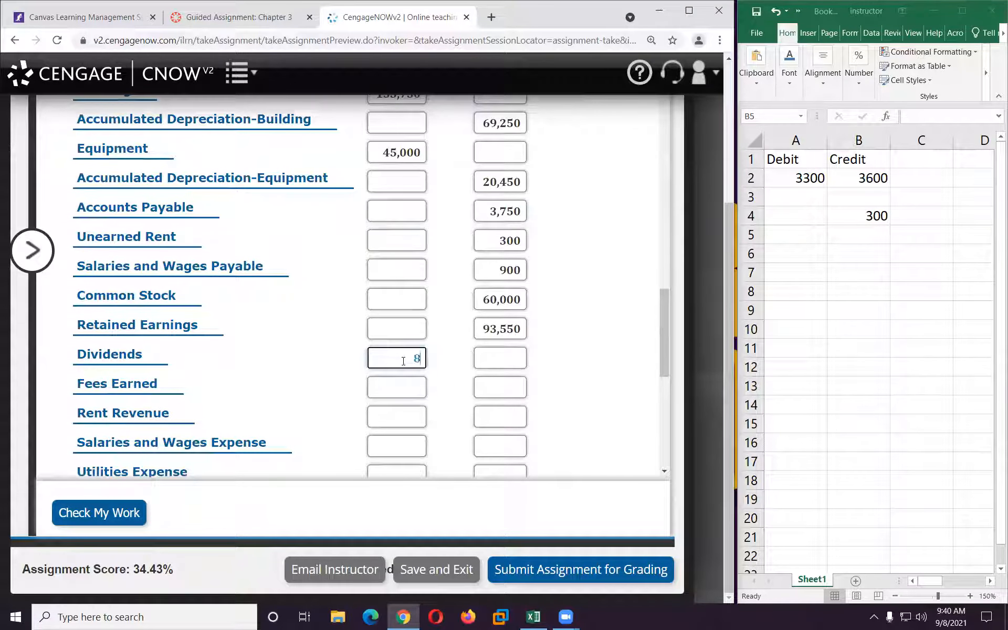
text(000)
Step: Look up the unadjusted Fees Earned balance, switch to Excel, and replace the old figures in A2:B4 with its credit of 158600 in B2
scroll(405, 361, up, 15)
scroll(405, 364, up, 15)
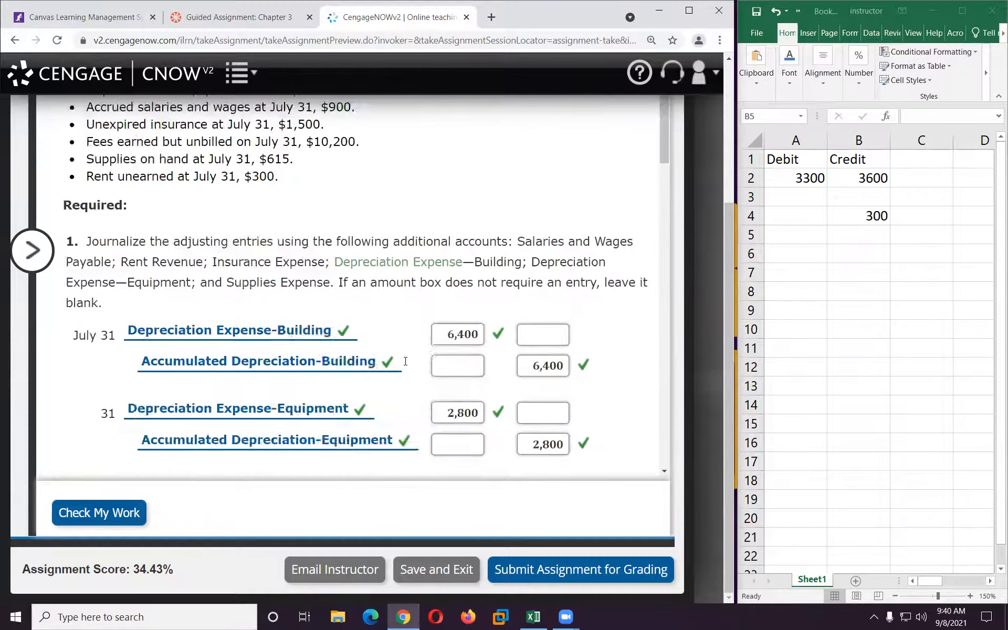
scroll(372, 351, up, 1)
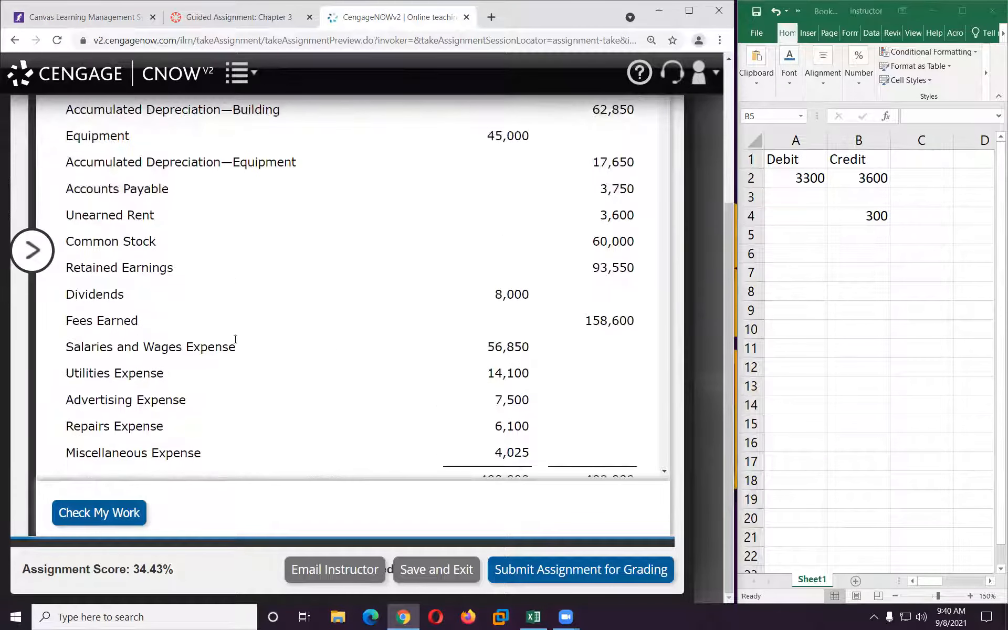
drag(584, 321, 631, 322)
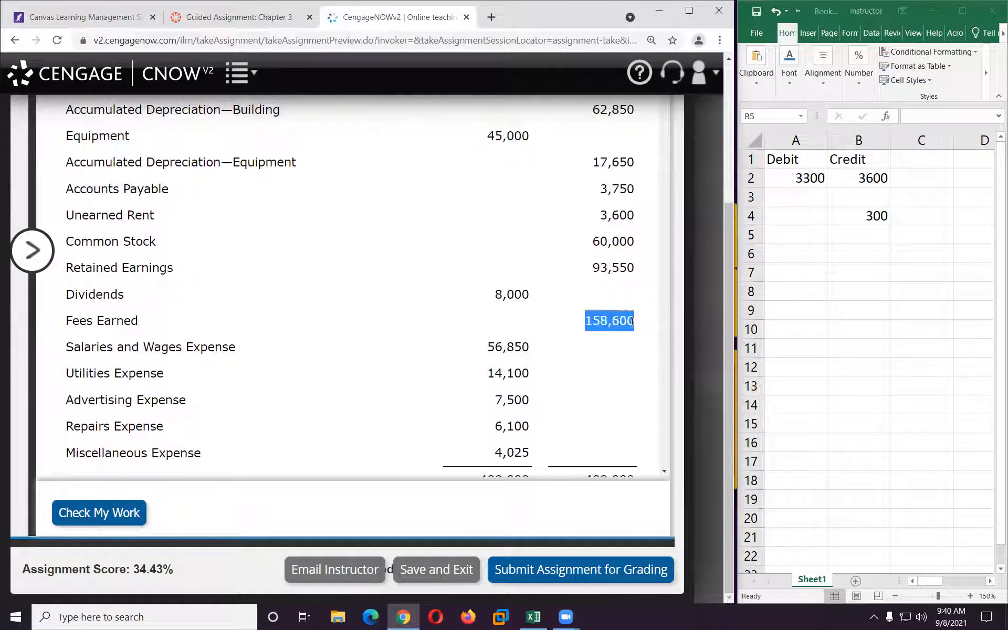
drag(800, 185, 851, 210)
key(Delete)
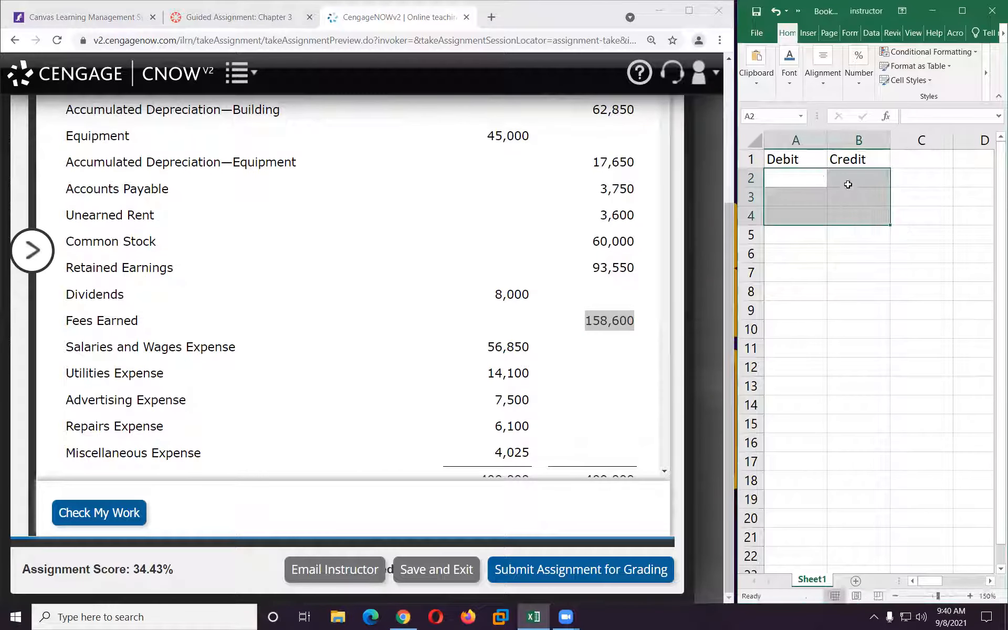
click(847, 179)
text(158600)
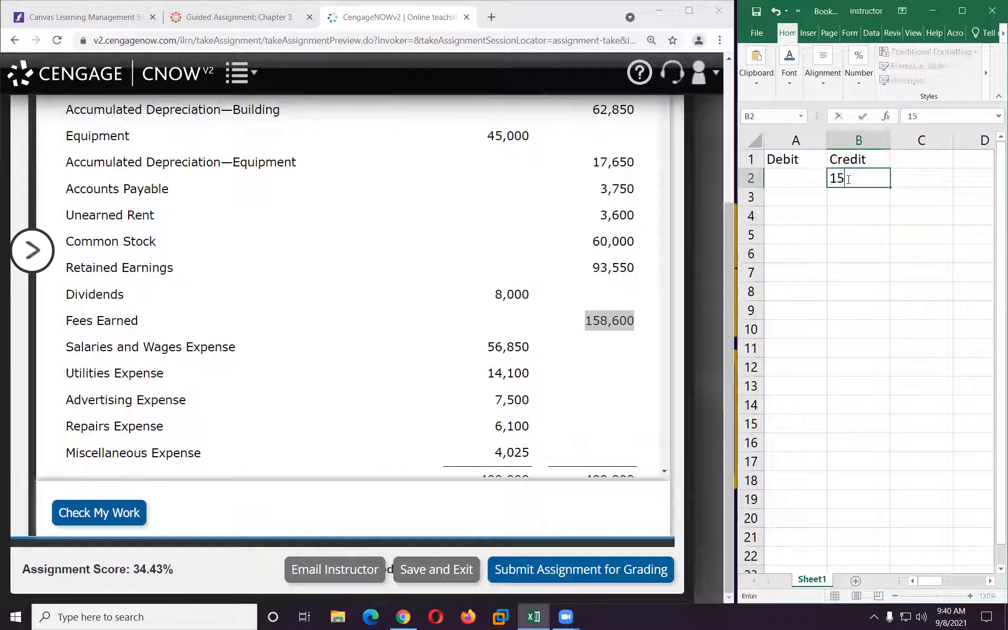
click(868, 231)
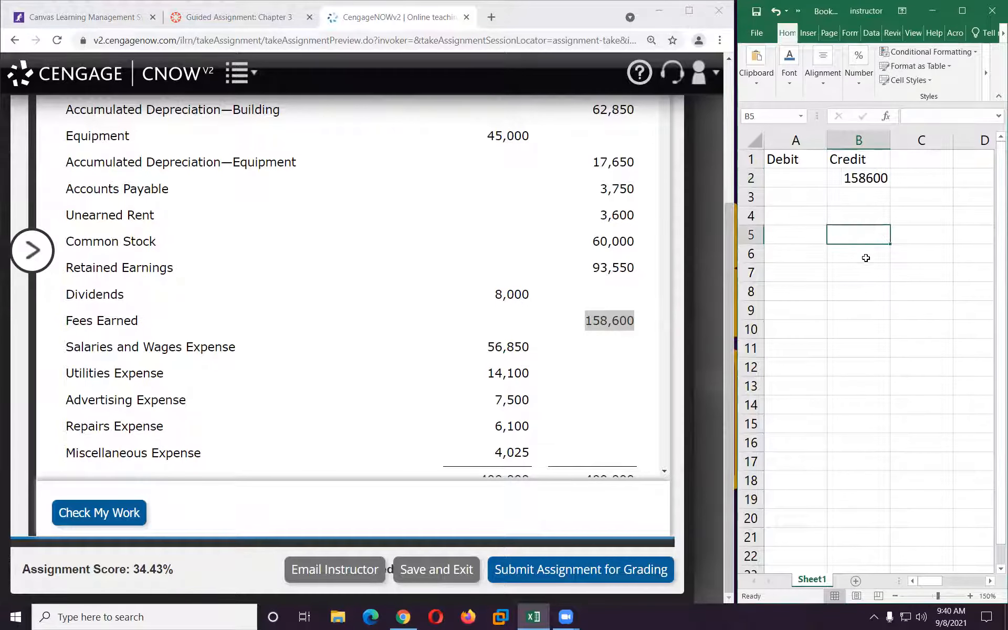
Step: Find the Fees Earned adjusting entry in the assignment and enter its credit of 10200 in cell B3 of the Excel sheet
scroll(326, 269, down, 6)
scroll(325, 271, down, 5)
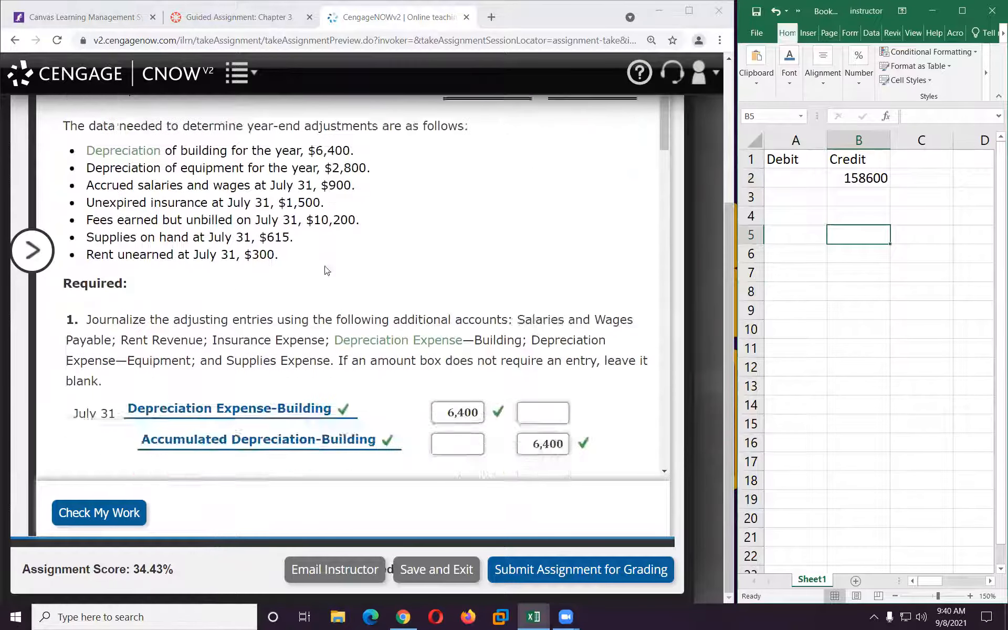
scroll(232, 236, down, 3)
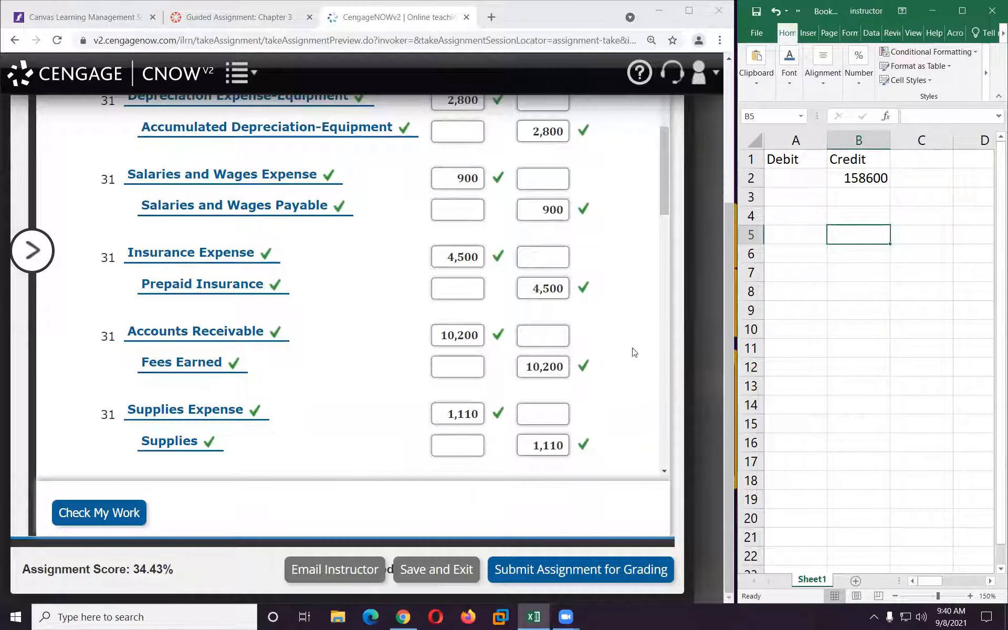
click(885, 203)
text(10200)
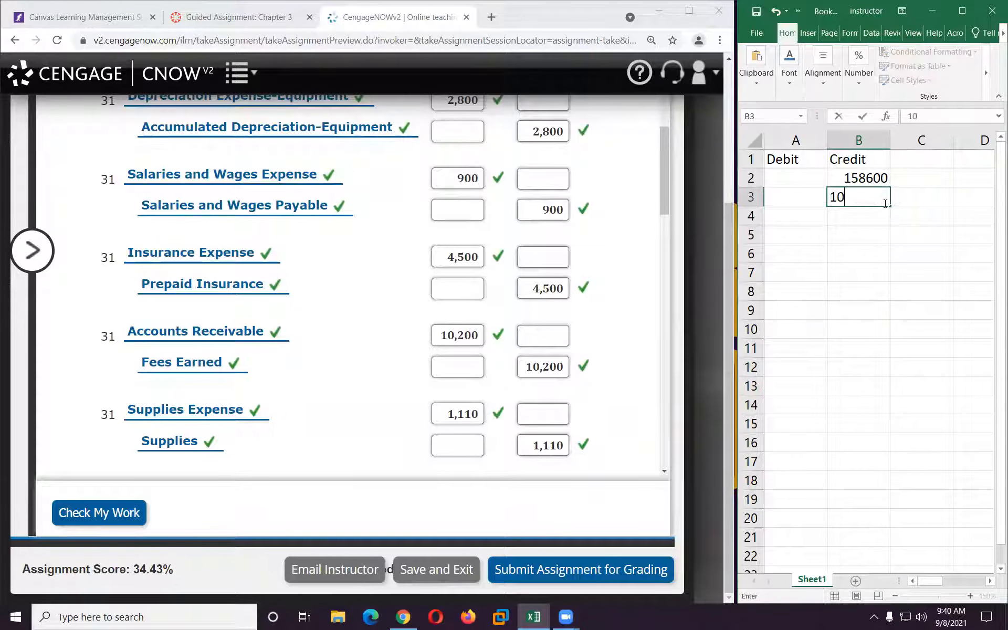
click(866, 248)
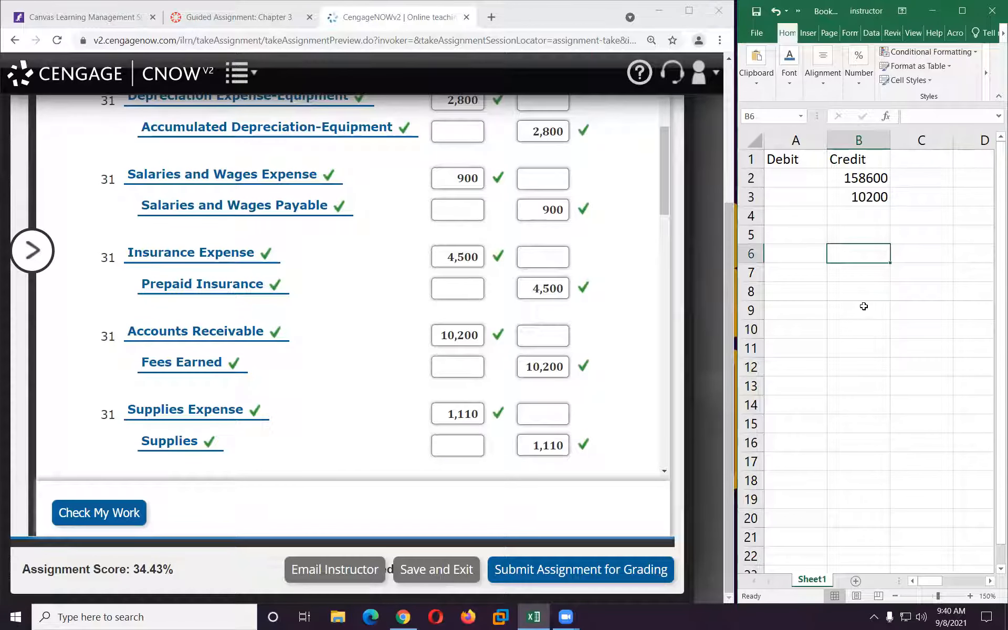
Step: Calculate the adjusted Fees Earned balance in cell B5 by adding the credits in B2 and B3
click(860, 238)
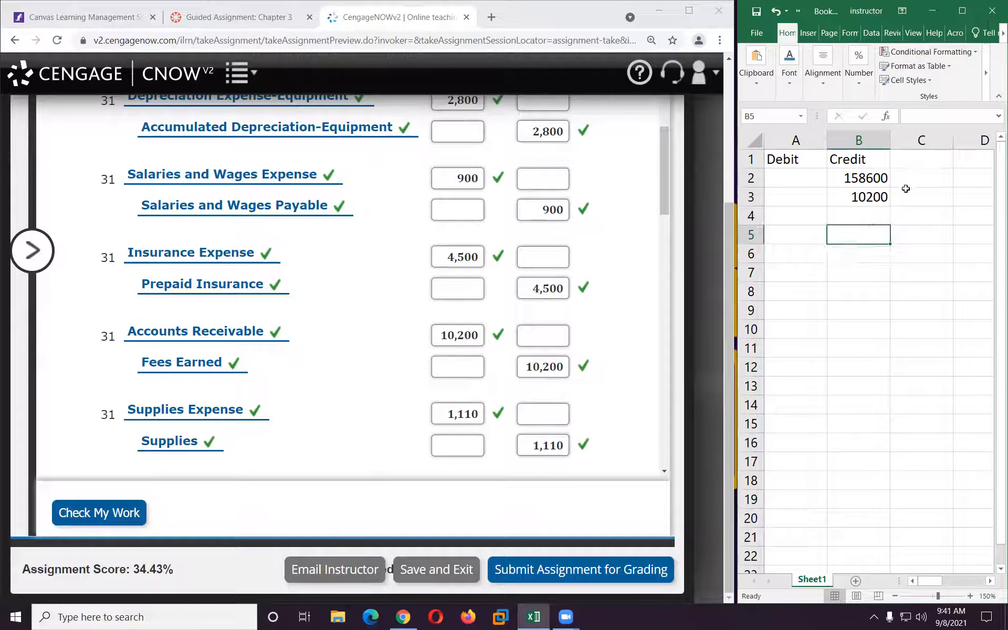
text(=)
click(873, 178)
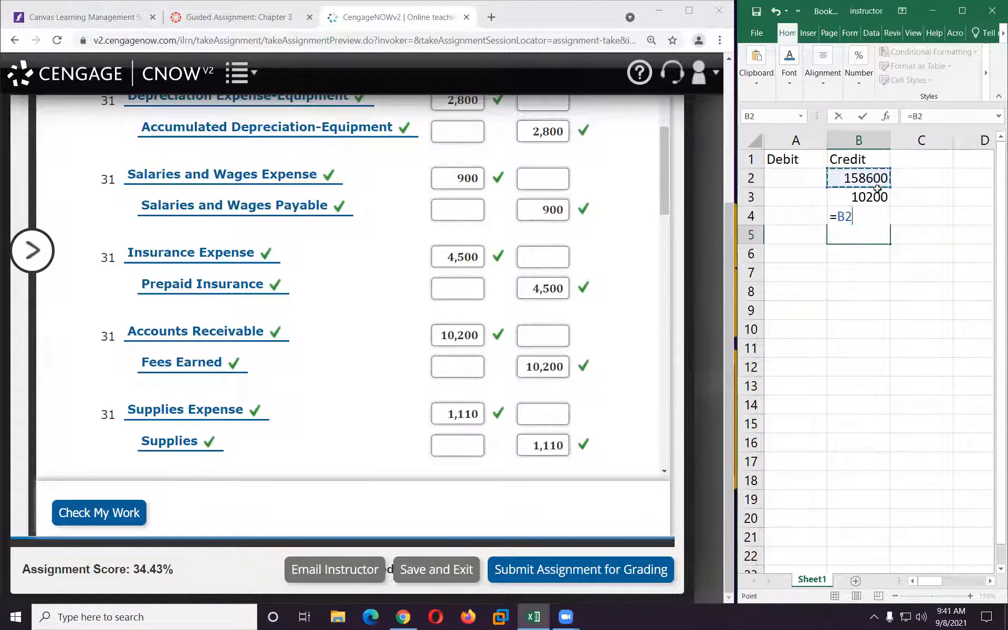
text(+)
click(873, 198)
key(Return)
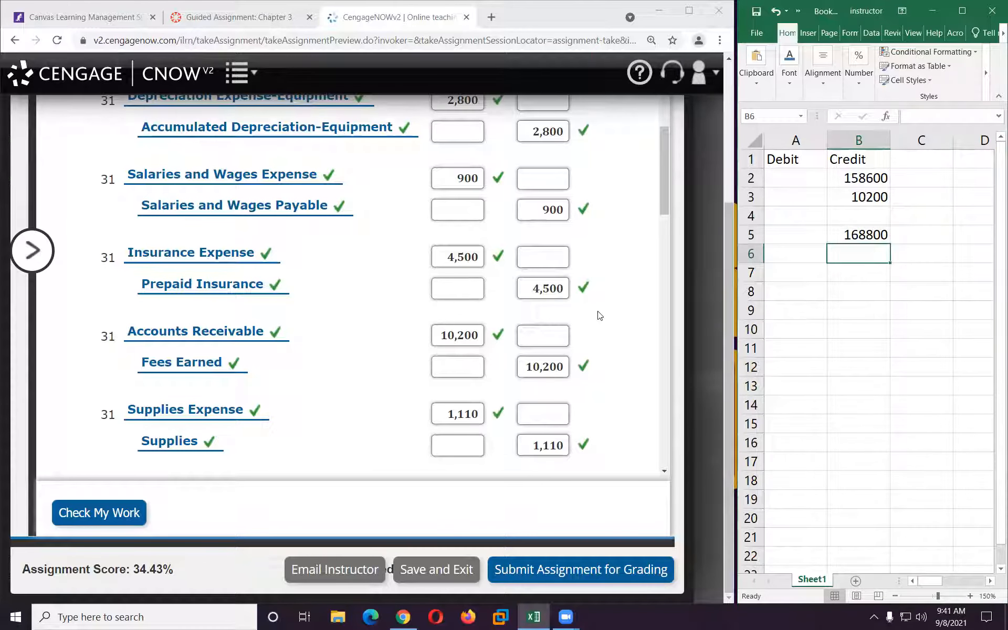
Step: Switch back to the CNOWv2 assignment and enter 168800 as the Fees Earned credit balance in the adjusted trial balance
scroll(480, 317, down, 8)
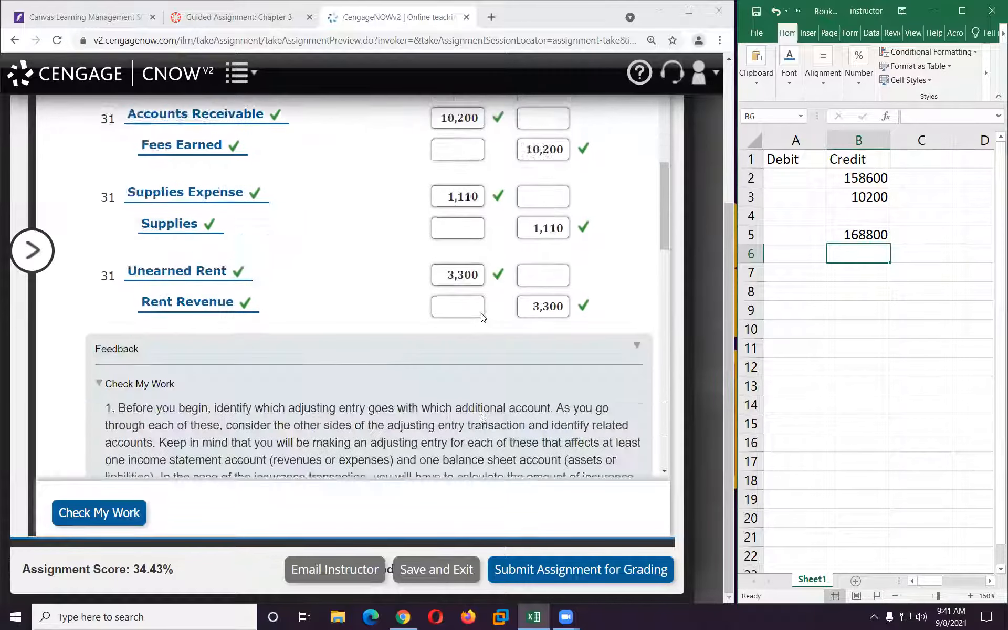
scroll(481, 315, down, 10)
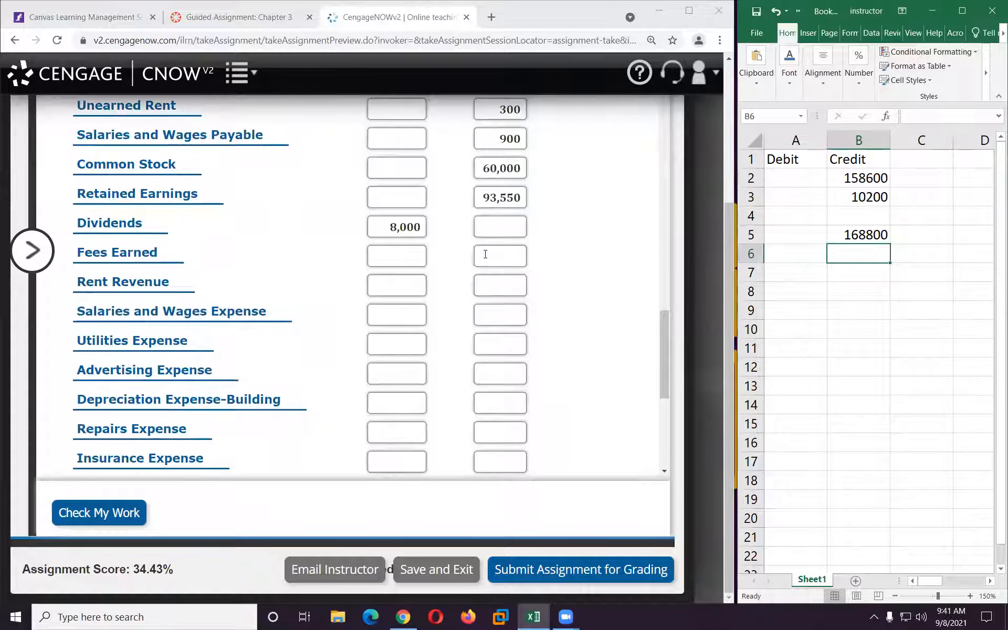
click(505, 257)
text(1688)
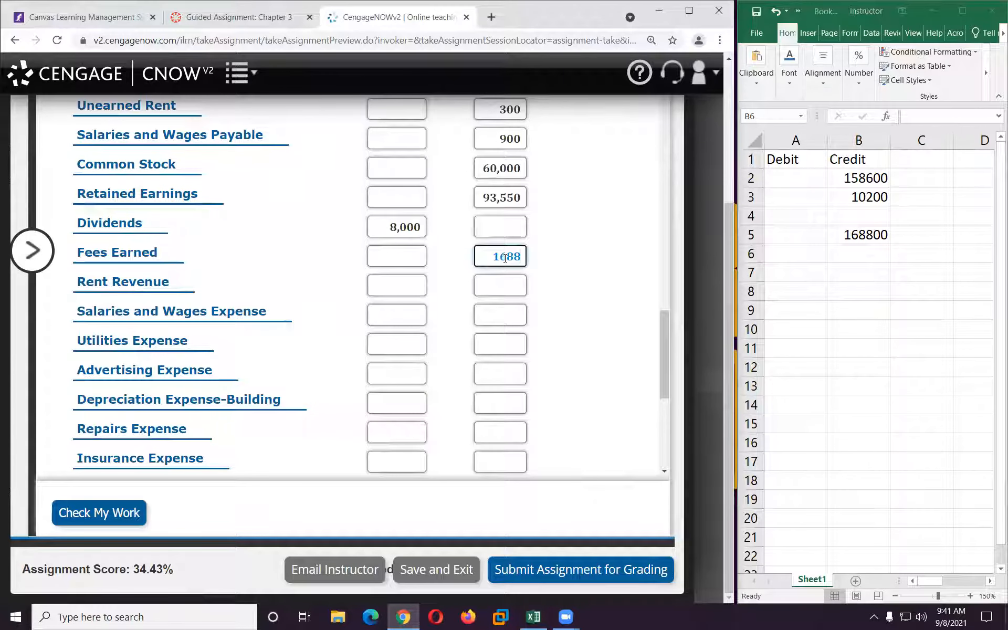
text(00)
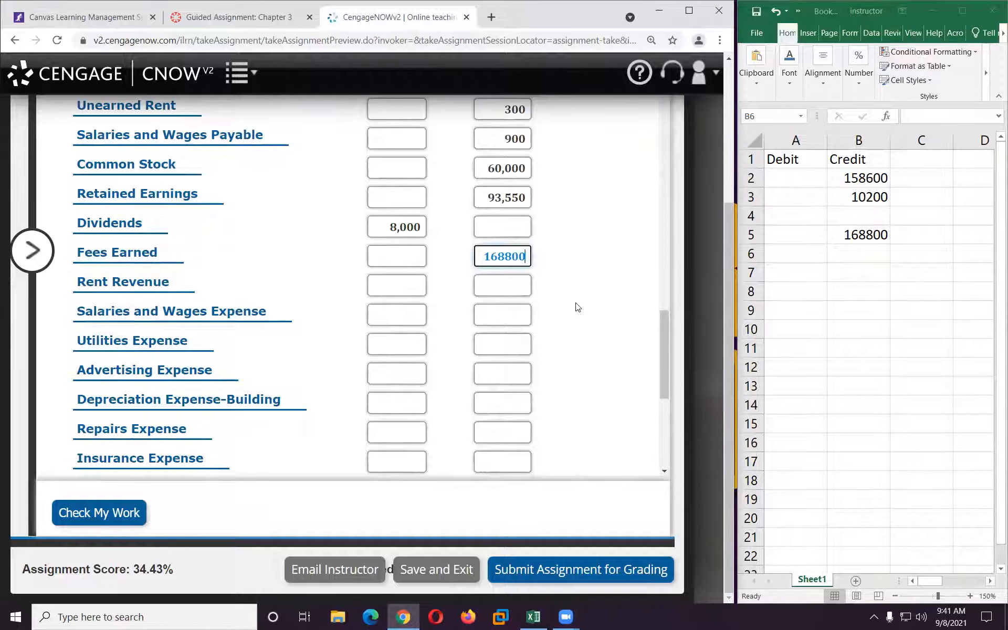
Step: Check Rent Revenue in the unadjusted trial balance and the adjusting entries, and enter 3300 as its adjusted credit balance
scroll(578, 307, up, 10)
scroll(577, 307, up, 15)
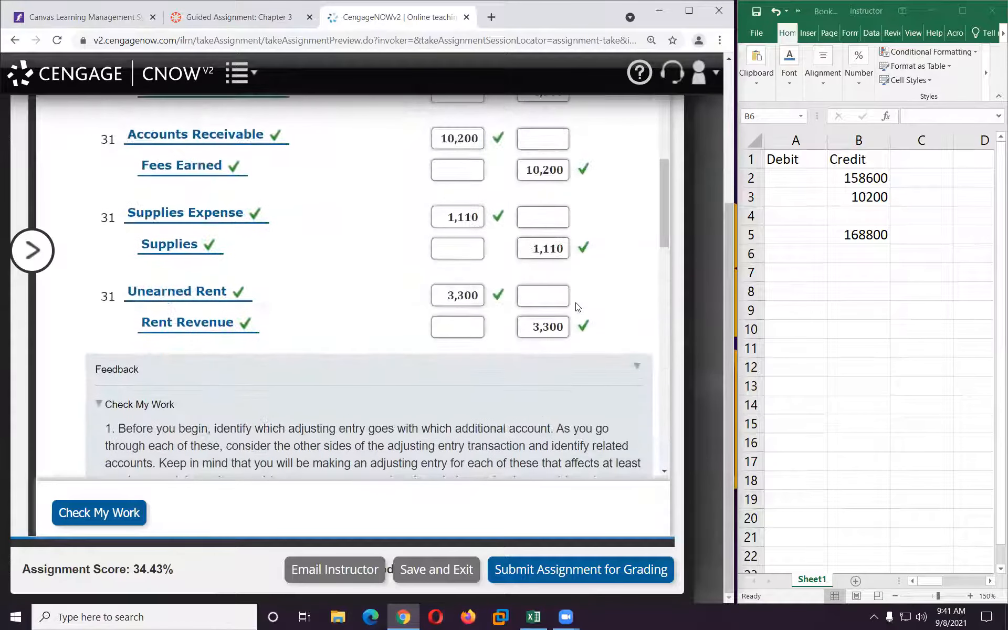
scroll(577, 307, up, 4)
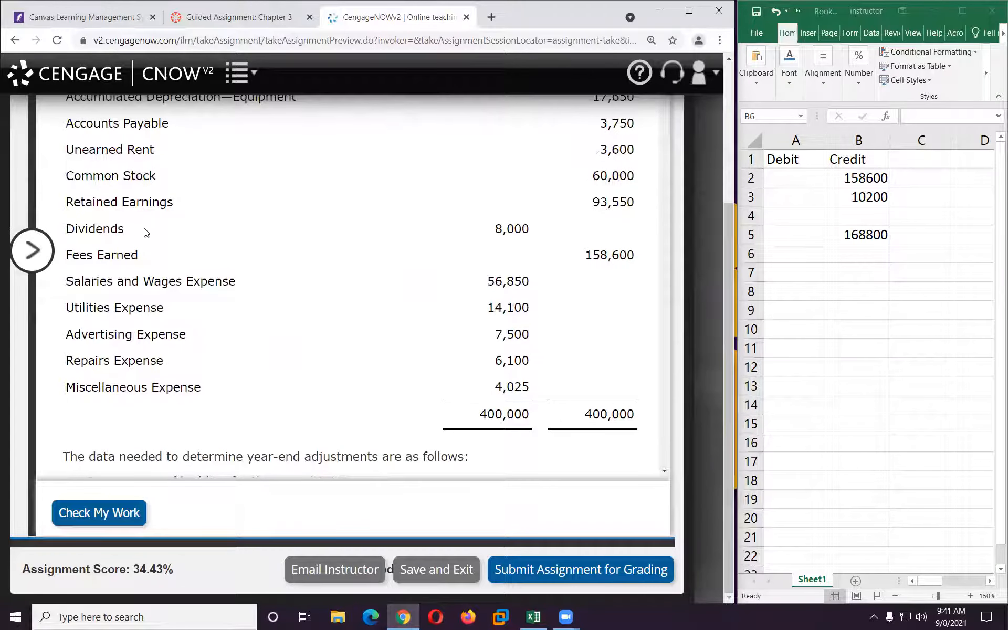
scroll(146, 232, down, 15)
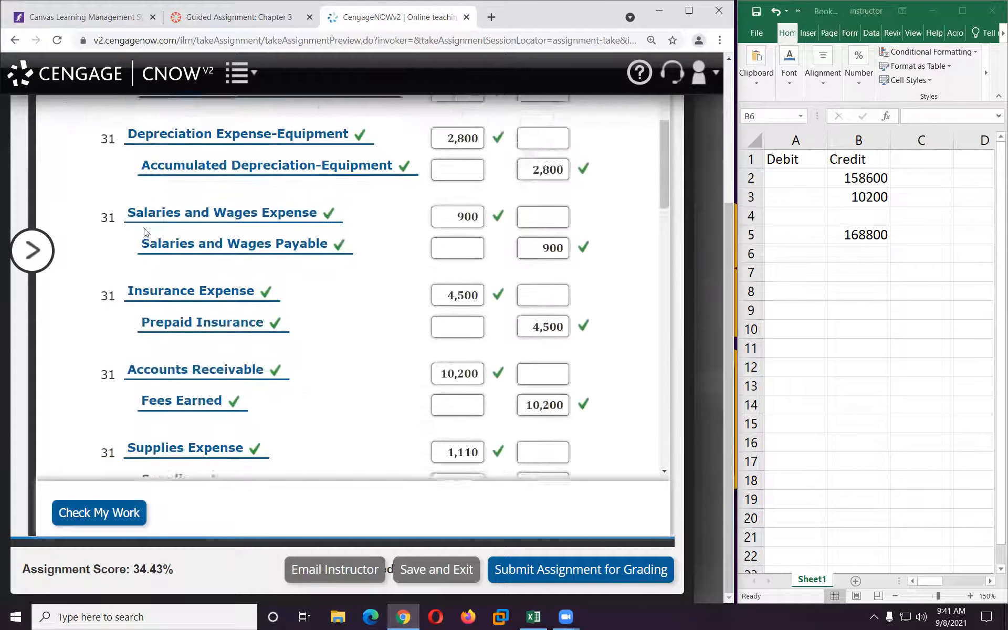
scroll(191, 320, down, 3)
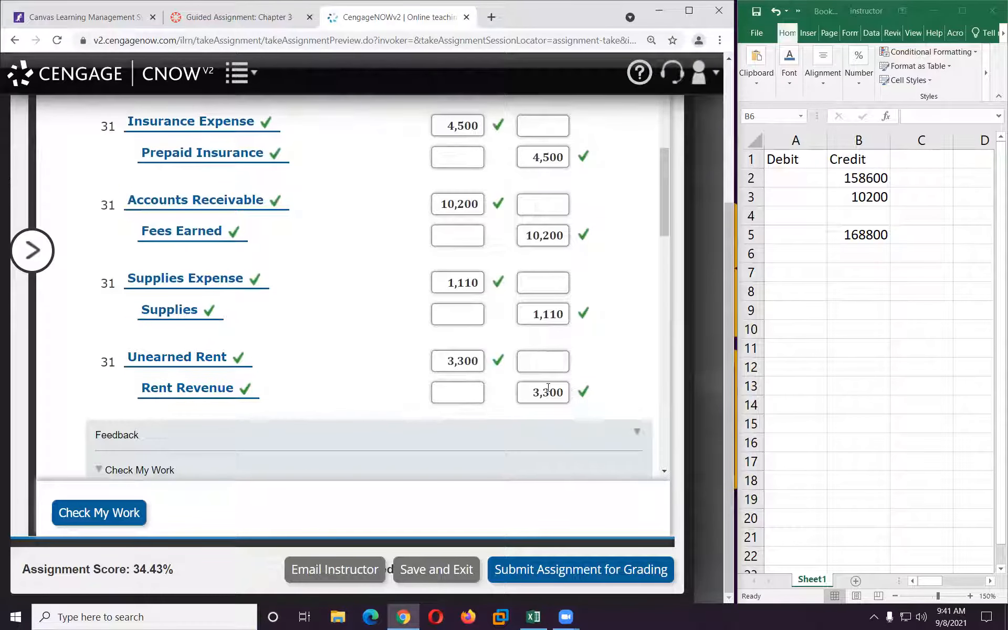
scroll(499, 376, down, 15)
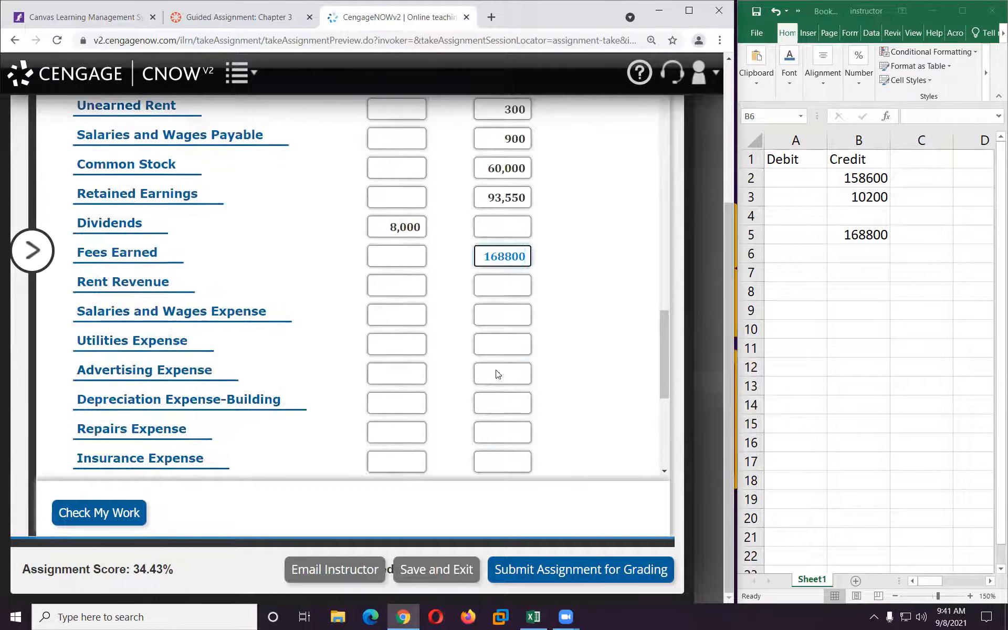
click(491, 287)
text(33)
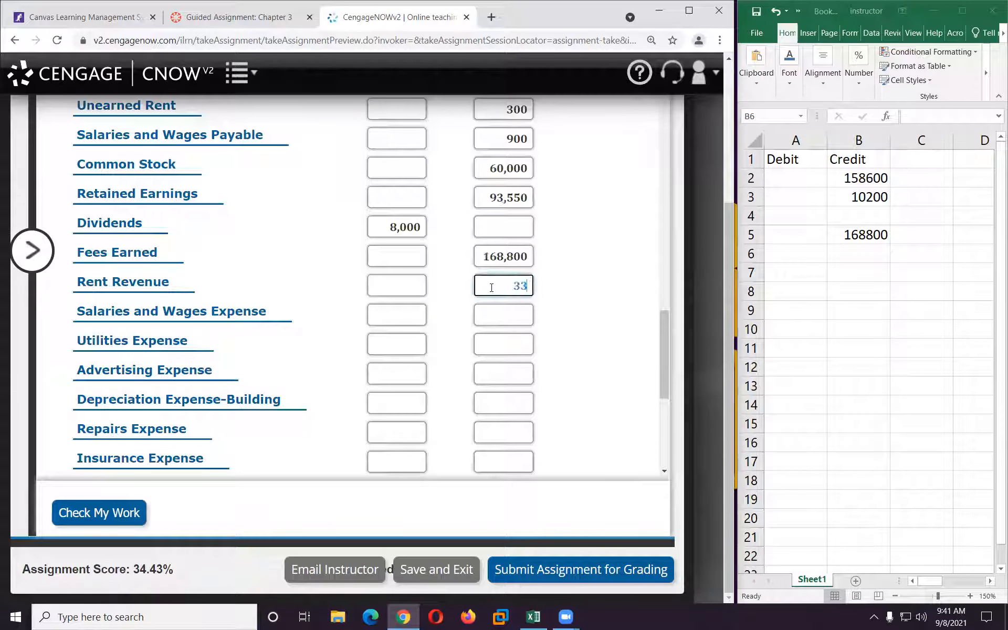
text(00)
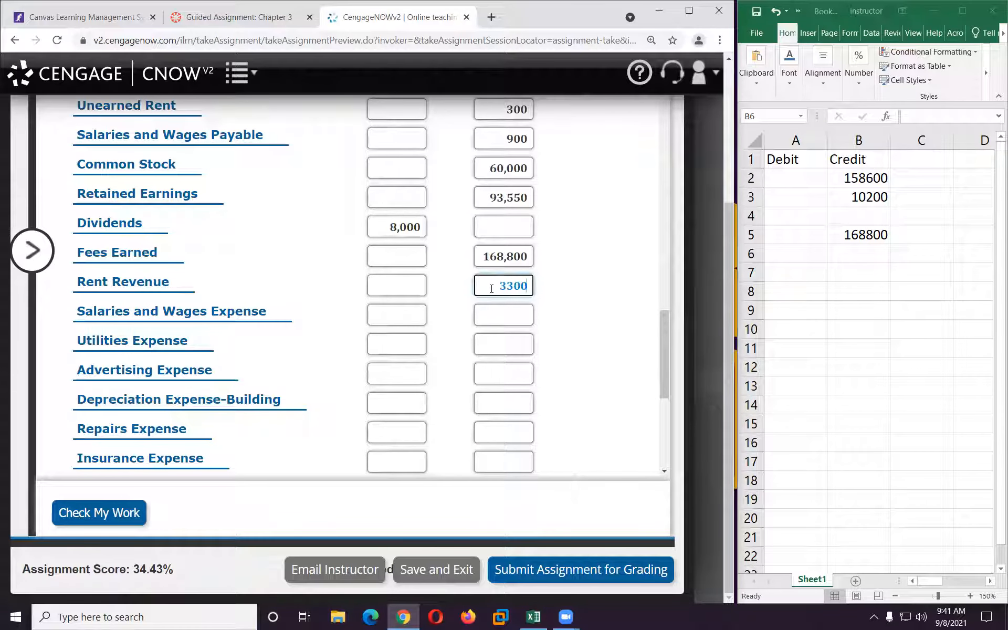
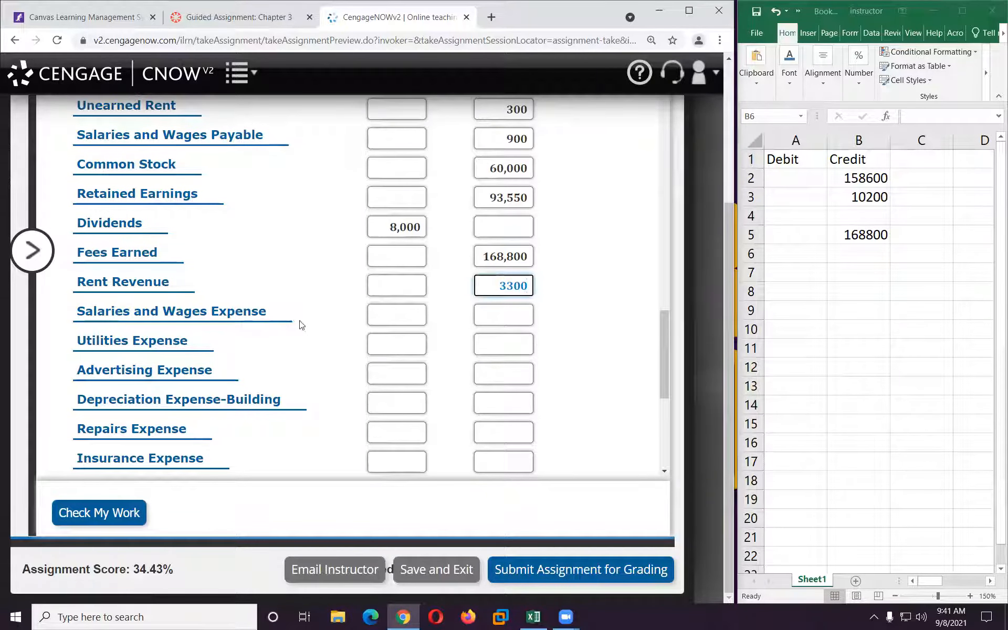
Step: Switch to the Excel sheet and clear the previous credit figures from cells B2:B5
scroll(426, 346, up, 20)
scroll(428, 349, up, 5)
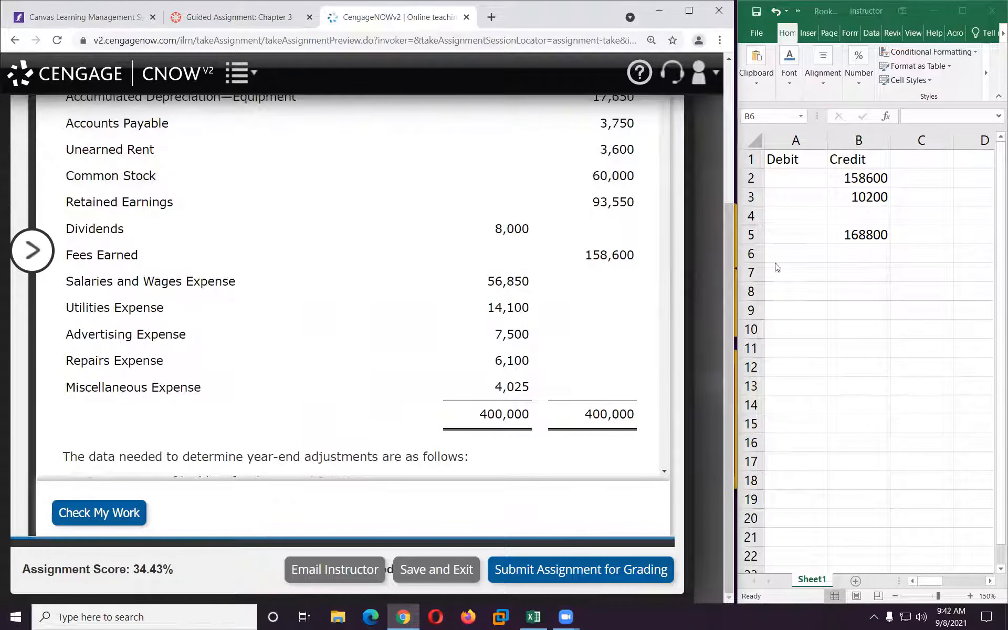
click(857, 177)
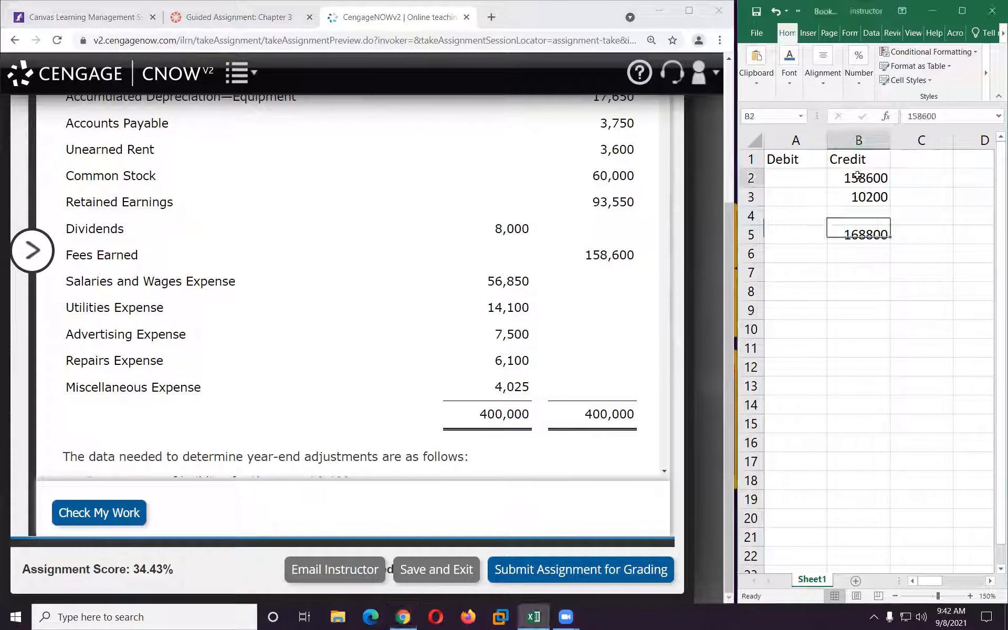
drag(857, 177, 859, 237)
key(Delete)
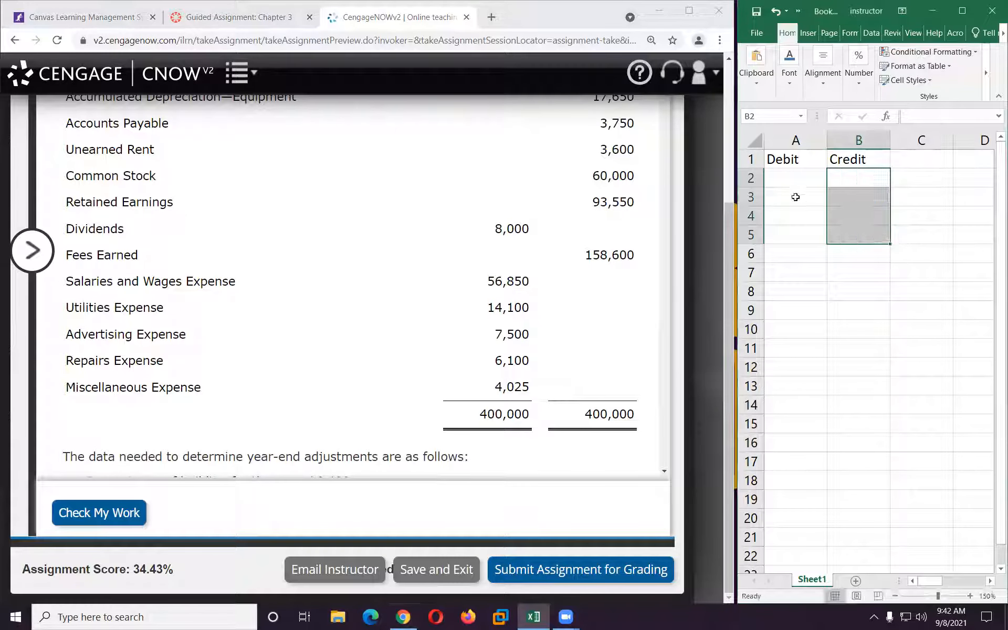
Step: Enter the unadjusted Salaries and Wages Expense debit of 56850 in cell A2
click(793, 180)
text(6)
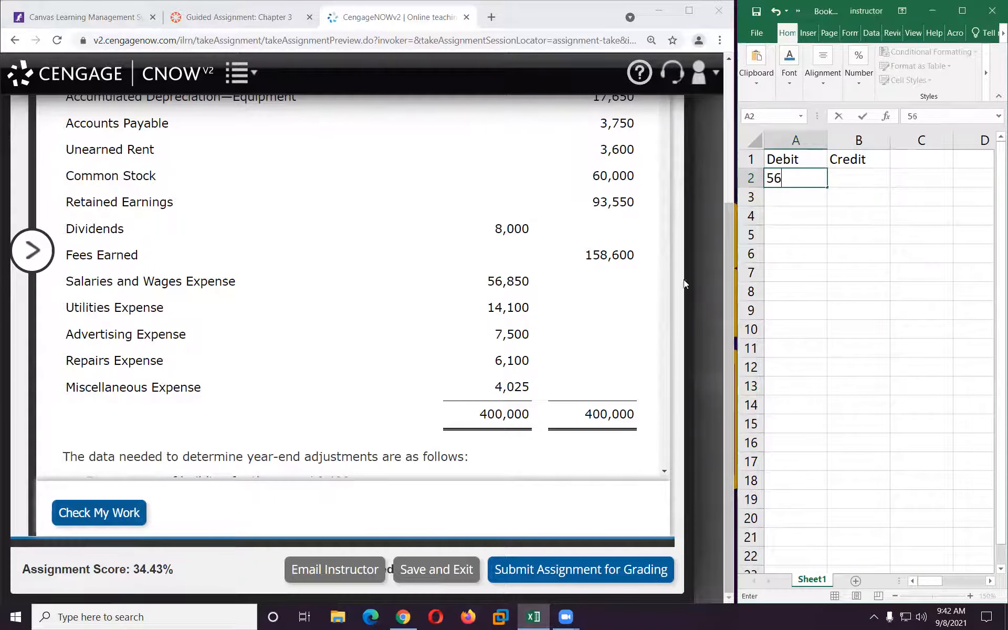
text(850)
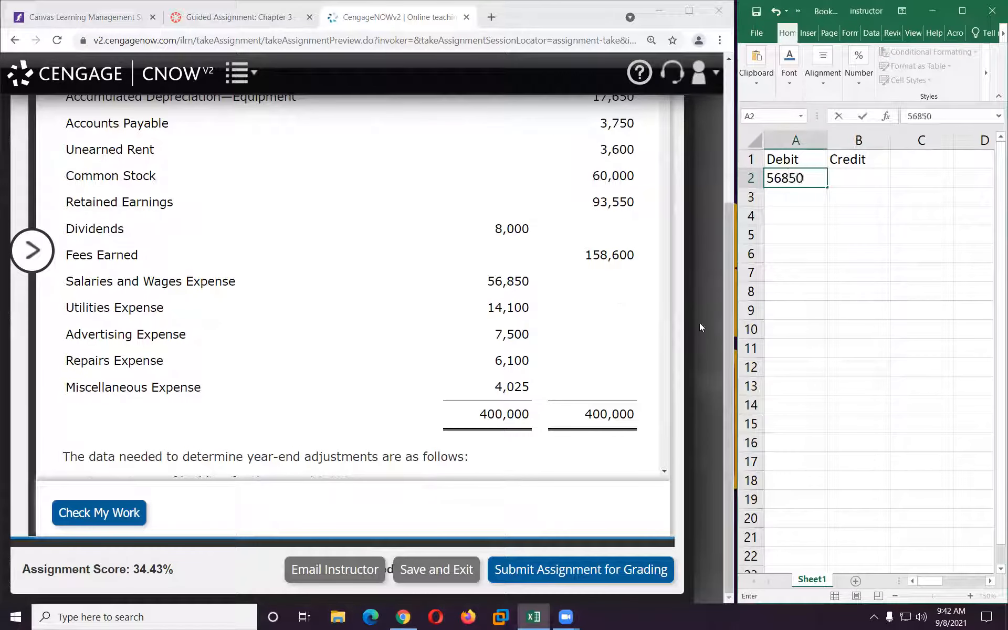
click(803, 252)
Step: Find the Salaries and Wages Expense adjusting entry in the assignment and enter its debit of 900 in cell A3 of the Excel sheet
scroll(284, 284, down, 7)
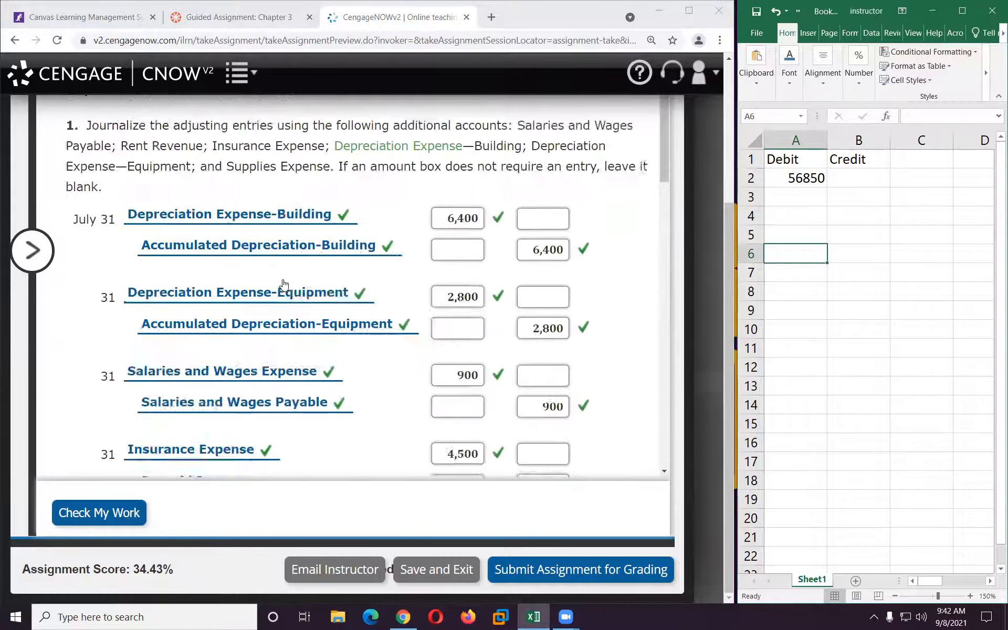
scroll(284, 283, down, 1)
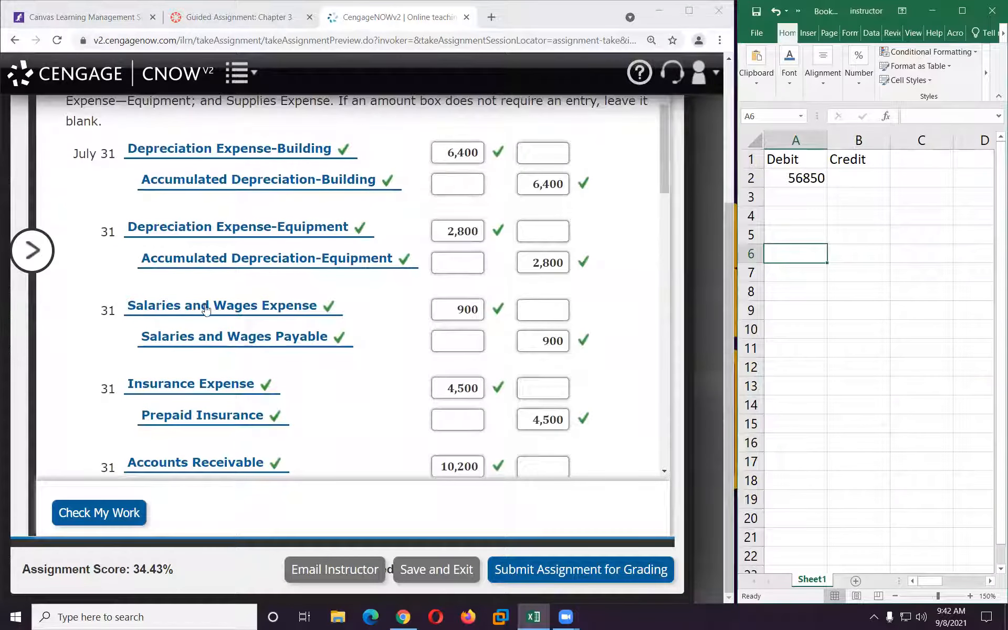
click(784, 192)
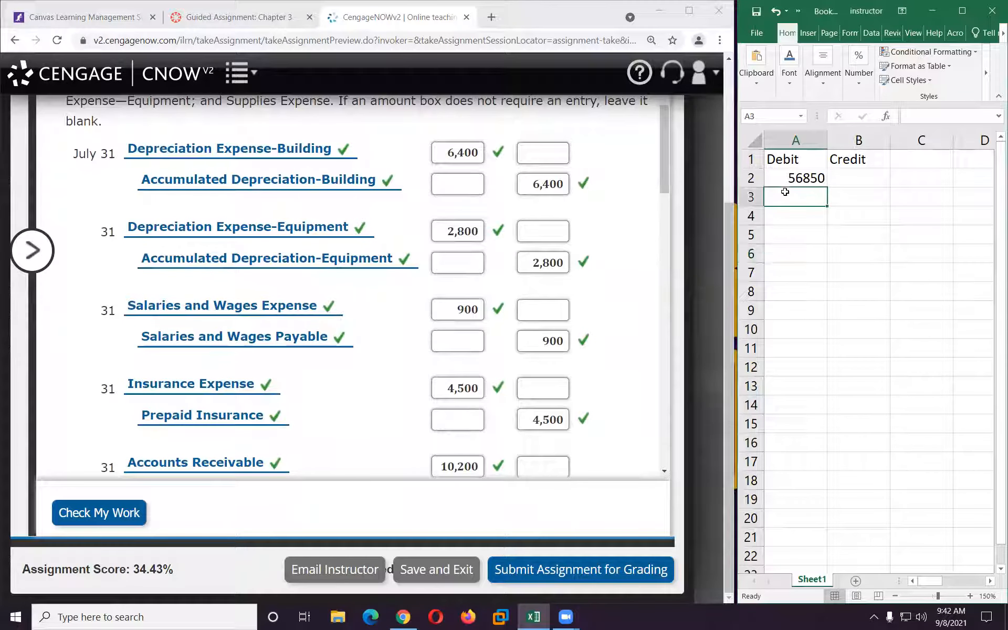
text(900)
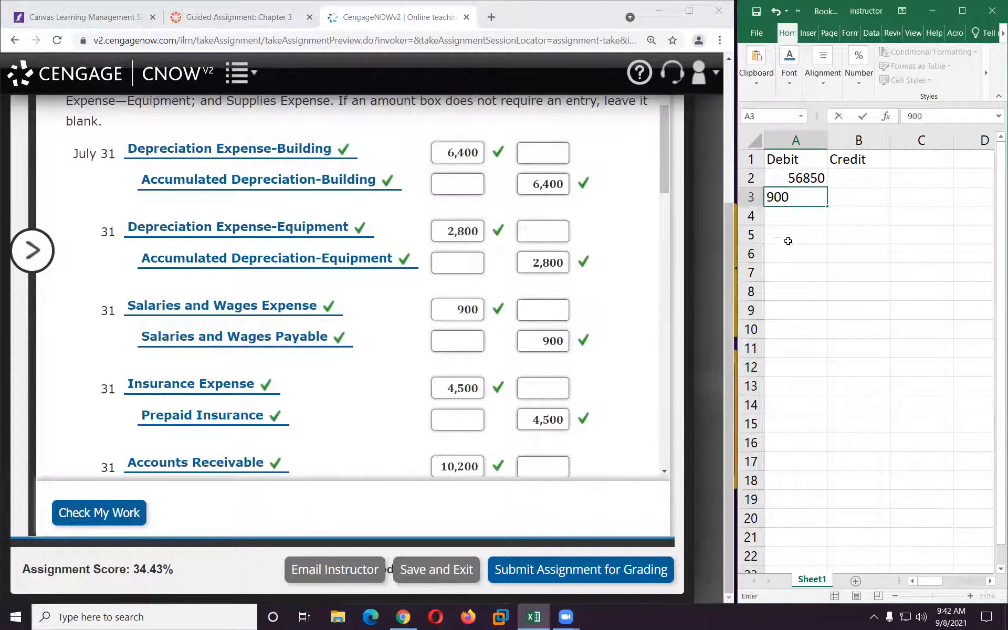
Step: Calculate the adjusted Salaries and Wages Expense balance in cell A5 by adding the debits in A2 and A3
click(787, 238)
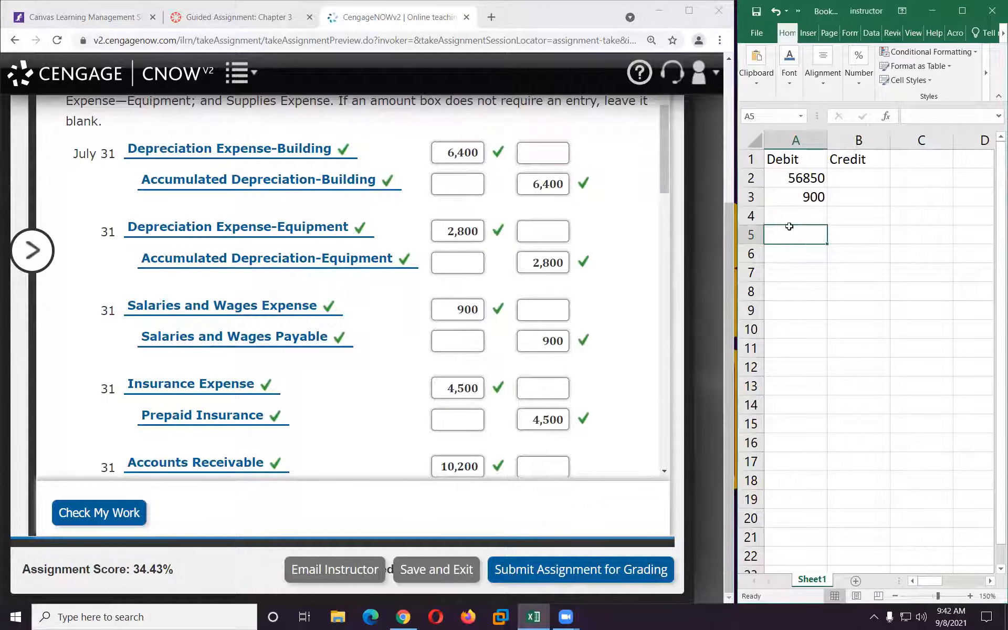
text(=)
click(793, 181)
text(+)
click(794, 198)
key(Return)
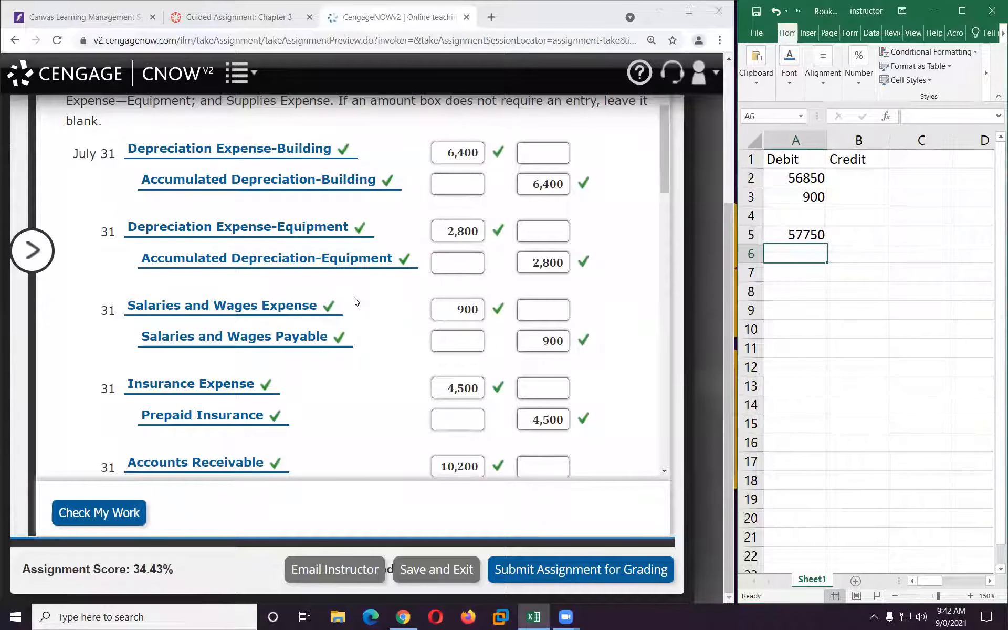
Step: Switch back to the CNOWv2 assignment and enter 57750 as the Salaries and Wages Expense debit balance in the adjusted trial balance
scroll(355, 301, down, 10)
scroll(354, 302, down, 8)
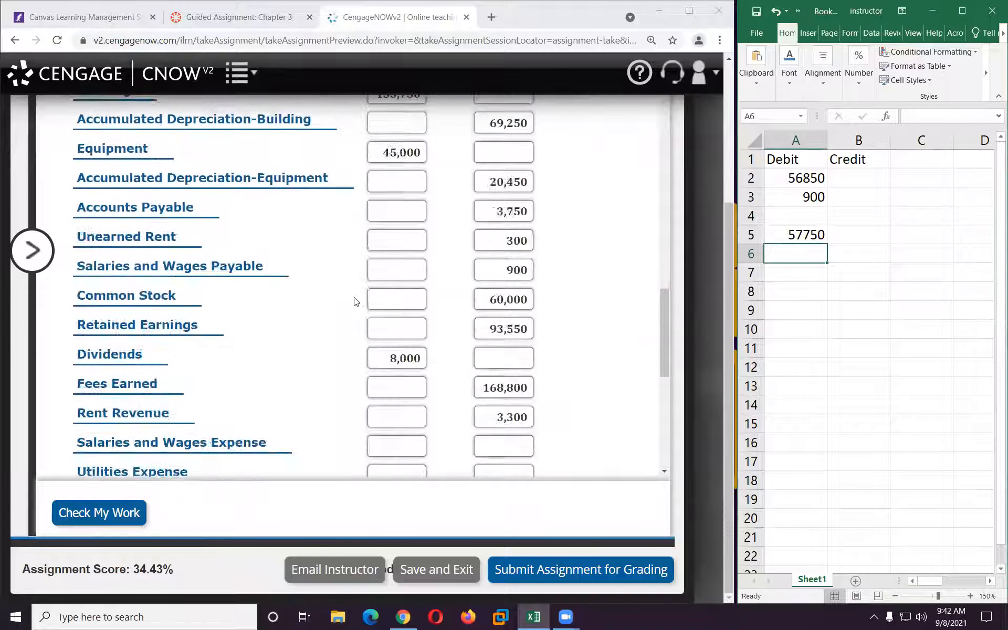
click(398, 449)
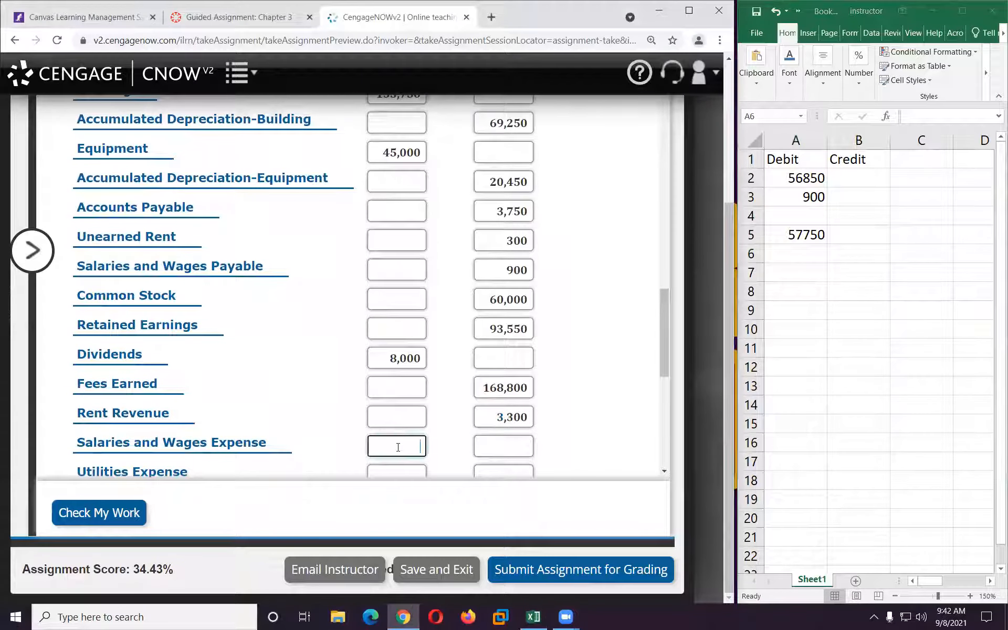
text(57750)
Step: Look up Utilities Expense in the unadjusted trial balance and enter its debit of 14100 in cell A2 of the Excel sheet
scroll(399, 427, down, 3)
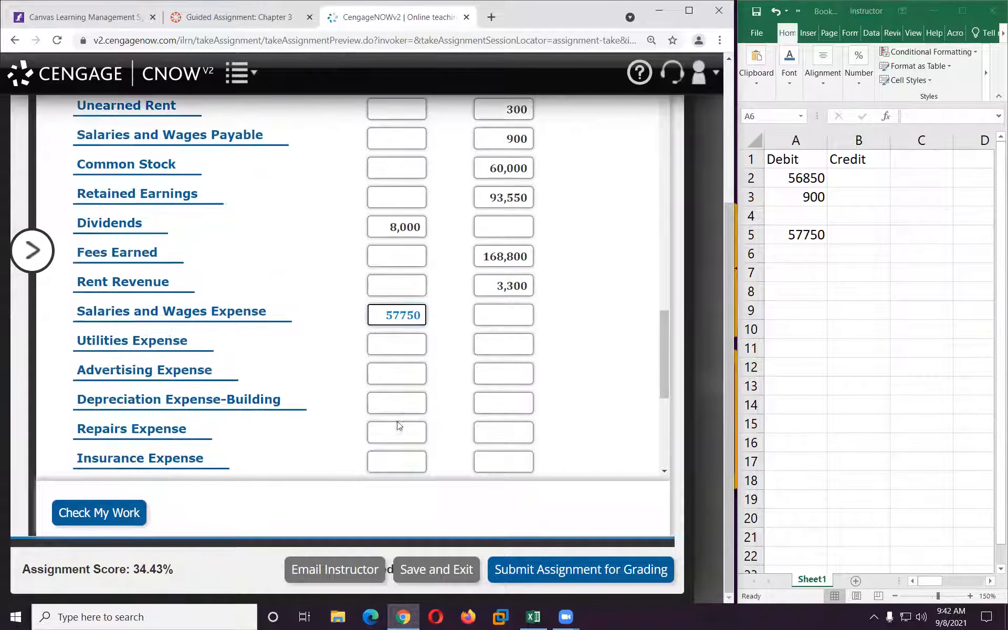
click(393, 345)
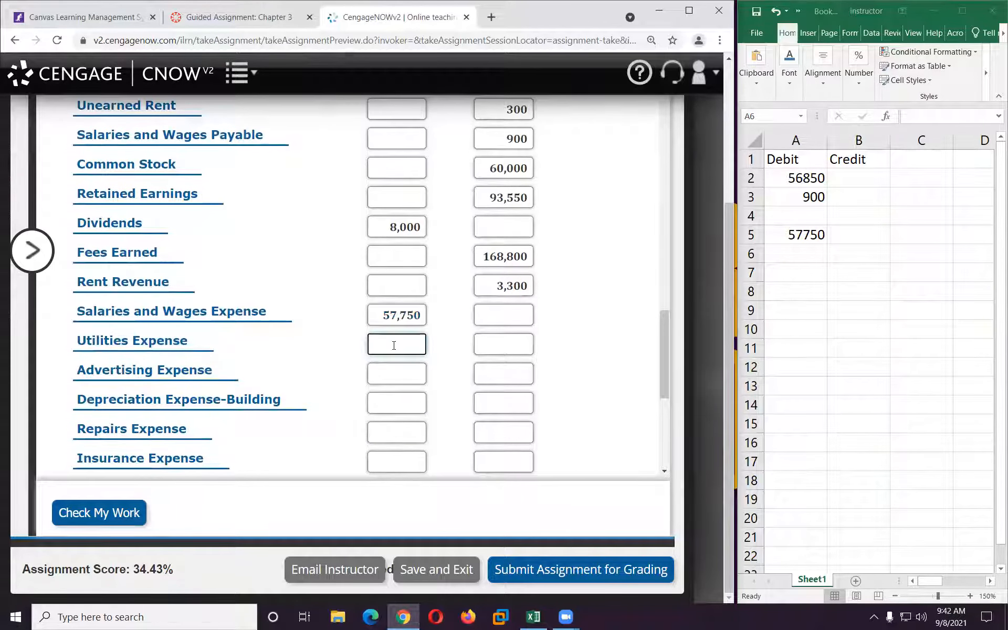
scroll(394, 345, up, 20)
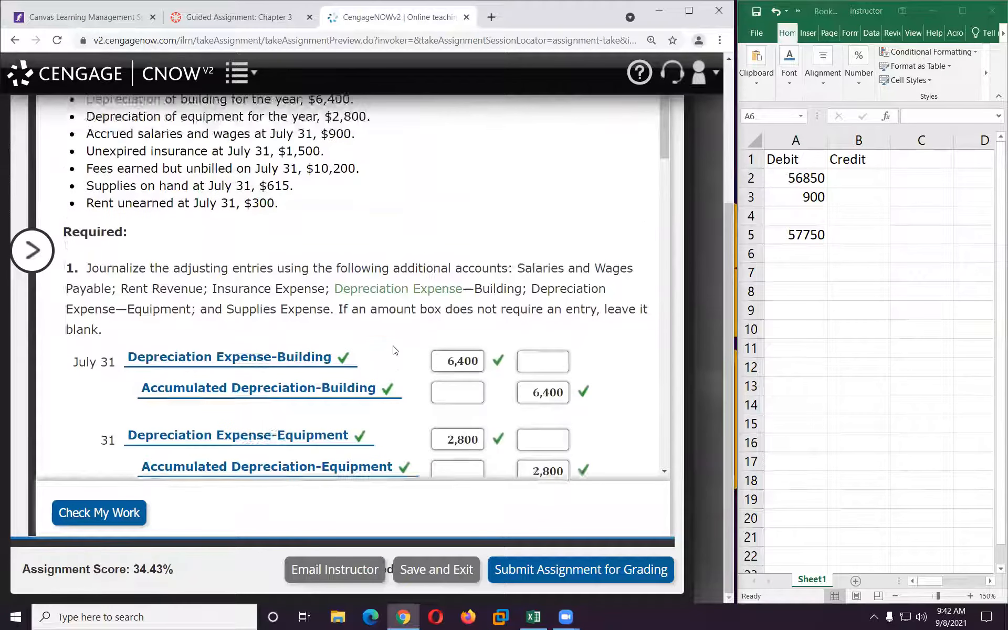
scroll(395, 350, up, 5)
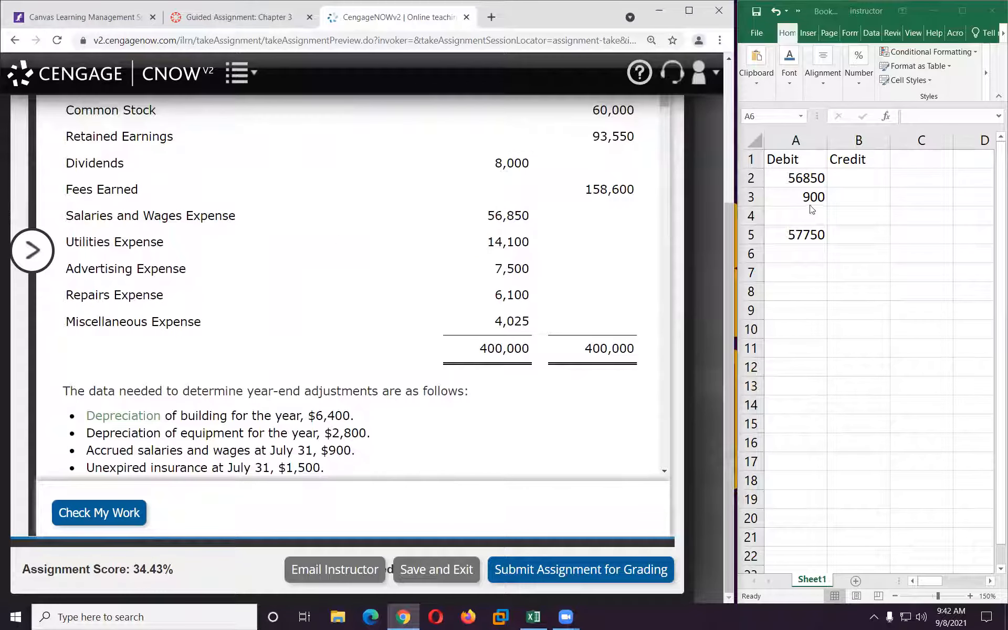
click(804, 178)
click(795, 179)
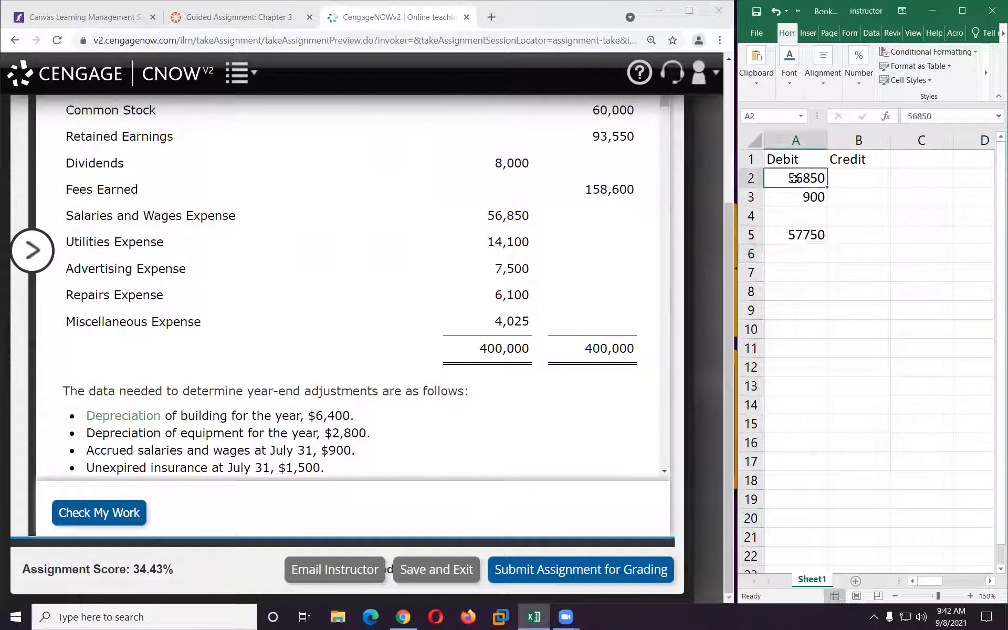
text(14100)
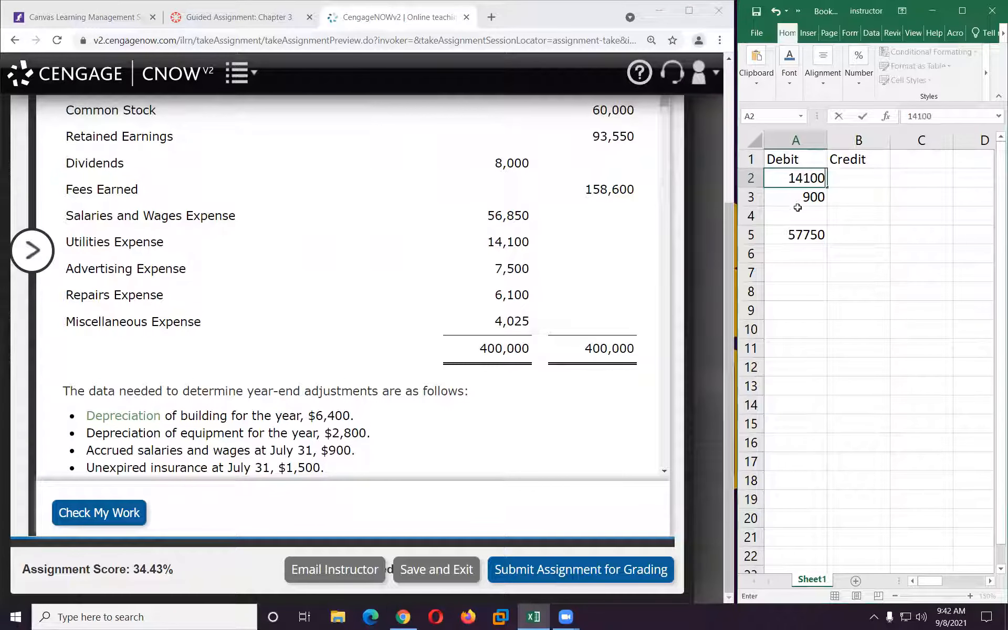
Step: Clear the debit figures from cells A2:A3 and the sum from cell A5
click(796, 212)
drag(796, 178, 798, 198)
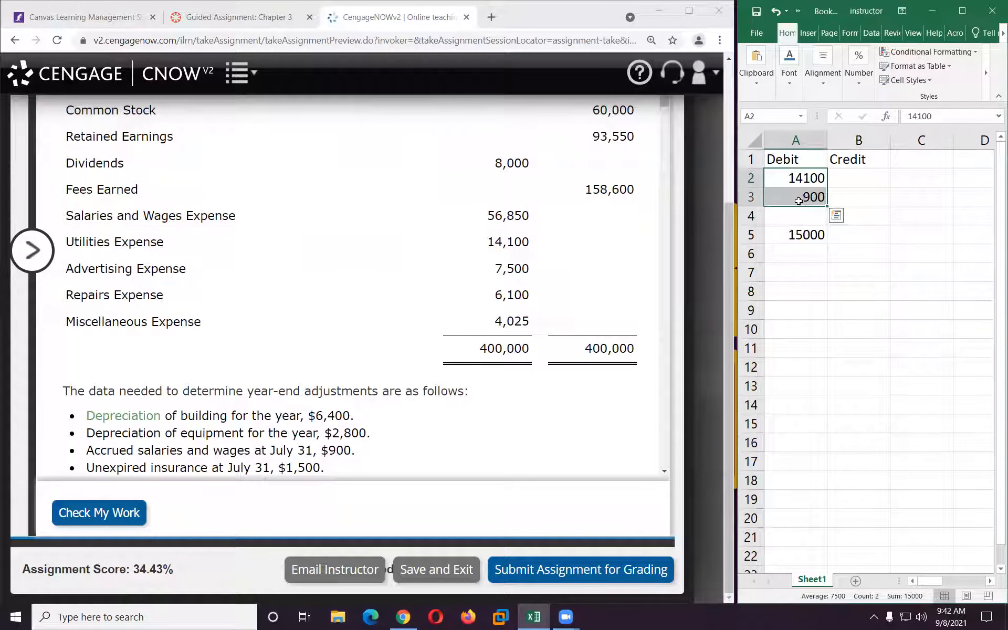
key(Delete)
click(800, 233)
key(Delete)
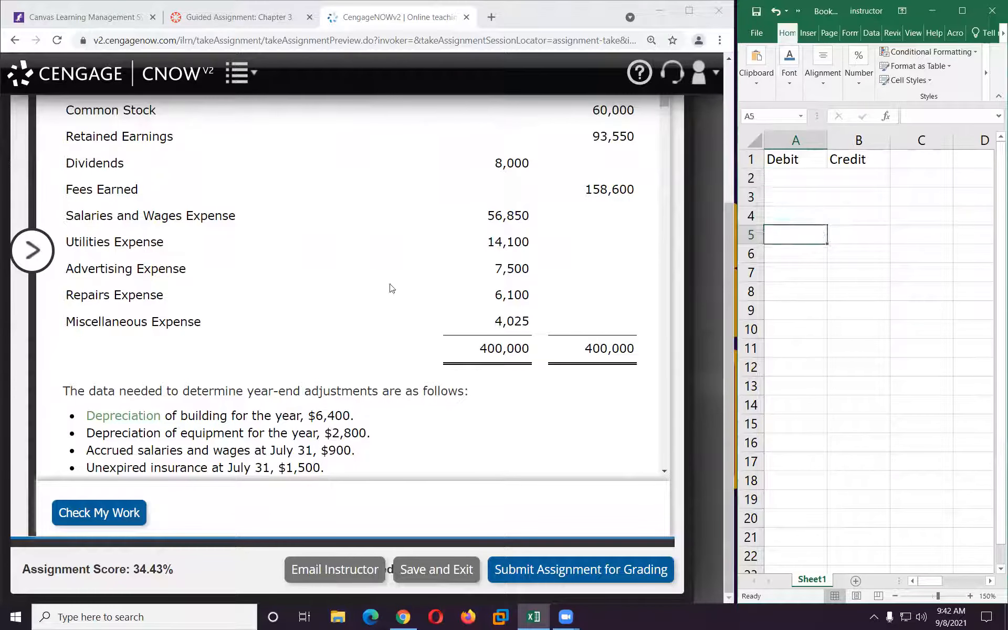
Step: Check the adjusting entries in the CNOWv2 assignment for Utilities Expense and enter 14100 as its adjusted debit balance
scroll(479, 261, down, 10)
scroll(389, 250, down, 5)
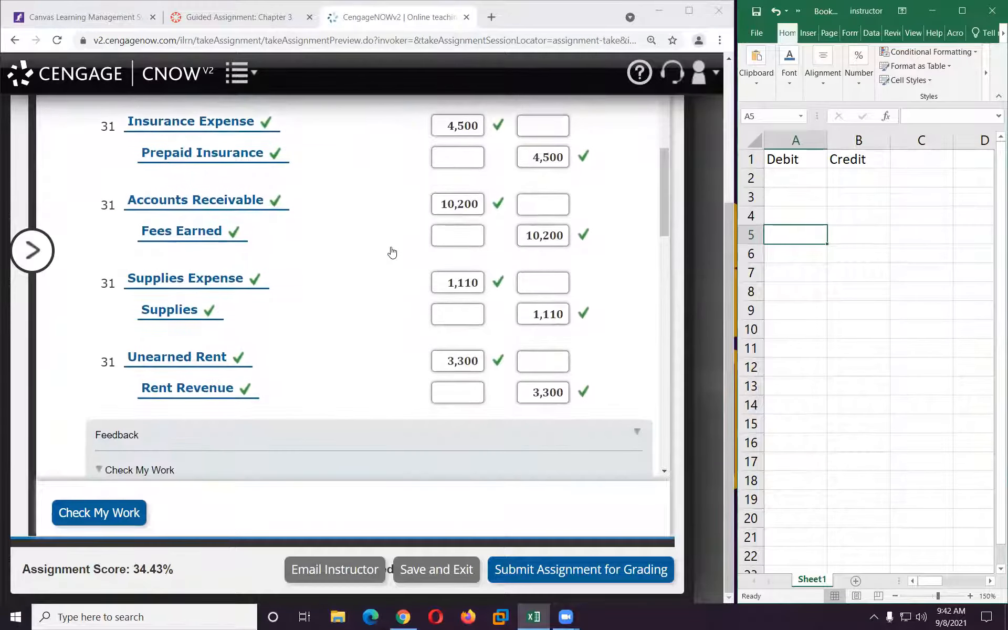
scroll(391, 252, down, 15)
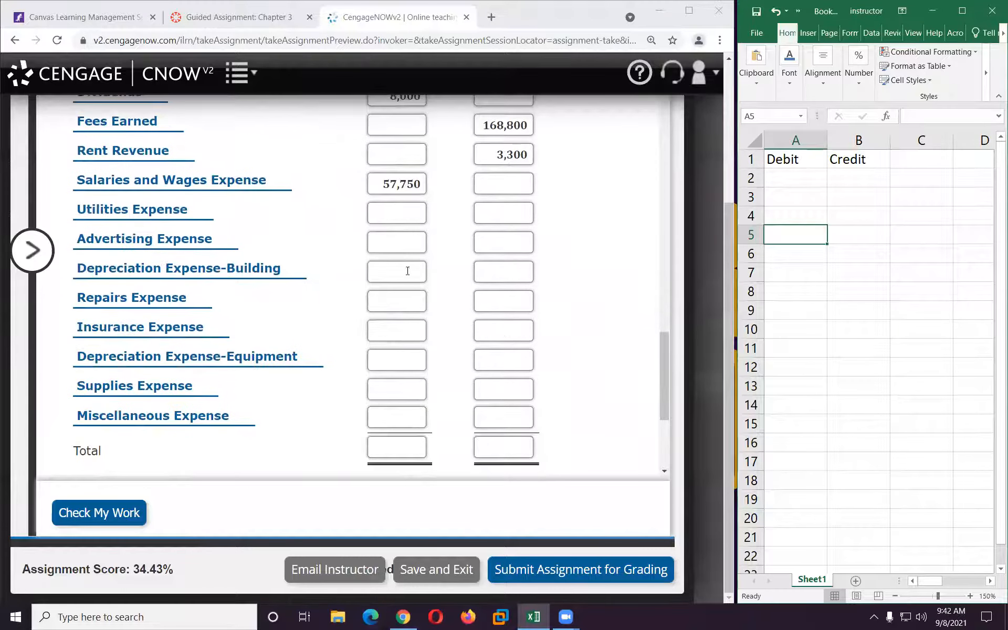
click(405, 214)
text(14)
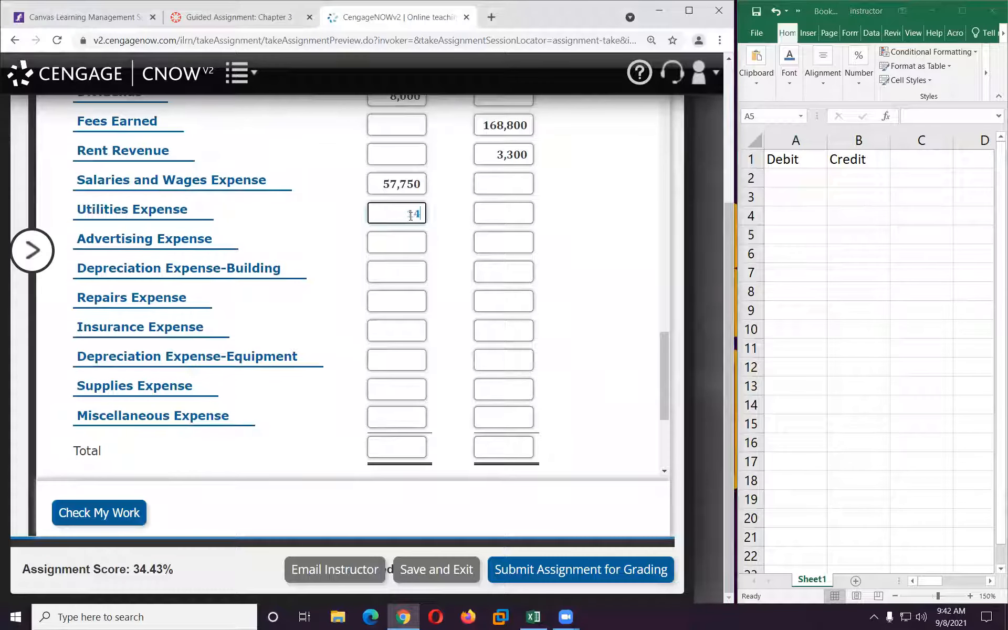
text(100)
Step: Check Advertising Expense in the unadjusted trial balance and the adjusting entries, and enter 7500 as its adjusted debit balance
click(407, 243)
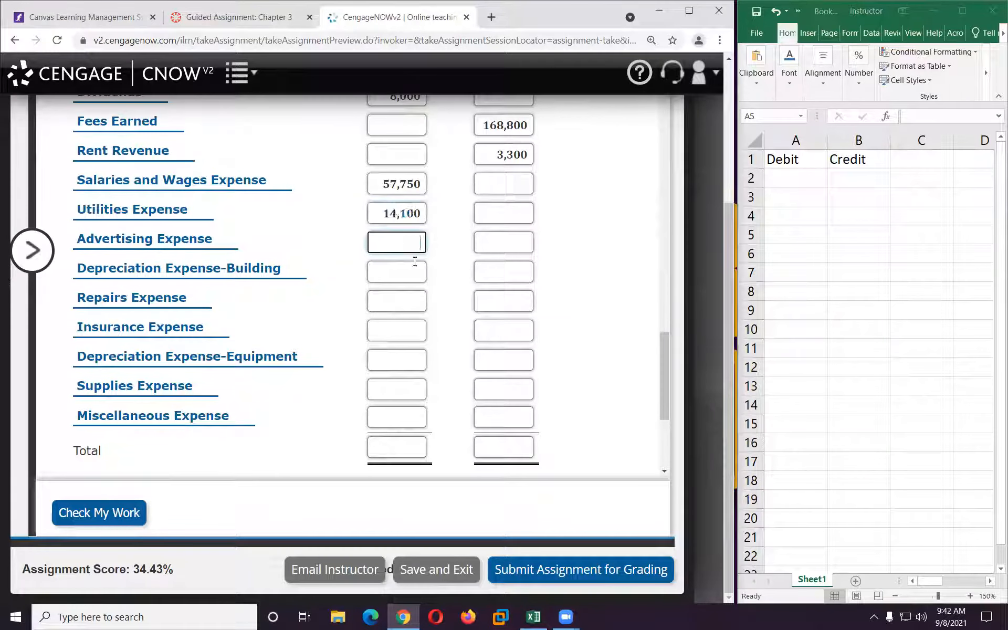
scroll(415, 269, up, 15)
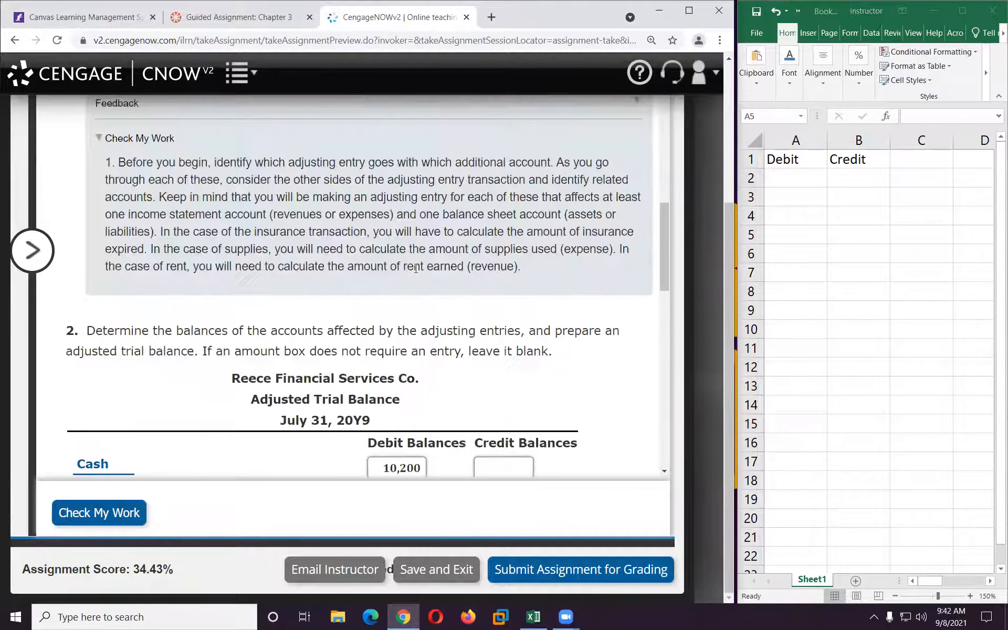
scroll(416, 269, up, 10)
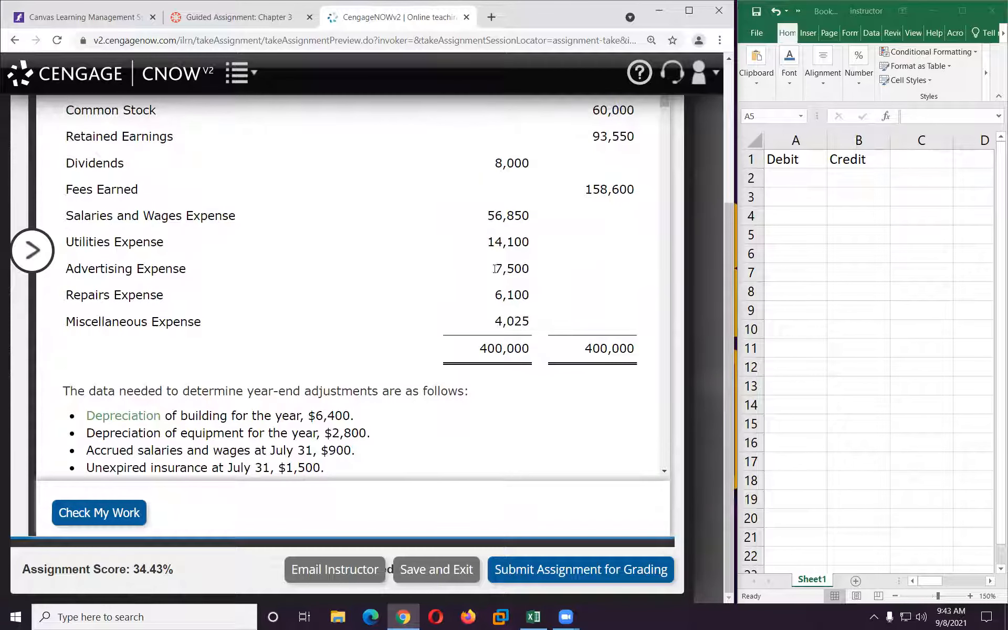
drag(525, 268, 530, 270)
scroll(415, 266, down, 12)
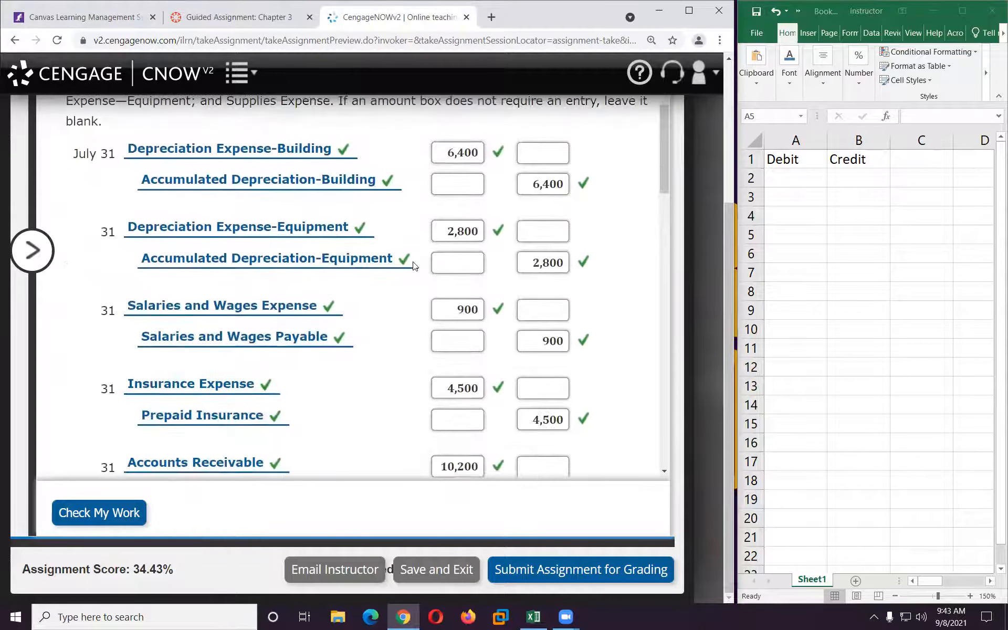
scroll(415, 266, down, 8)
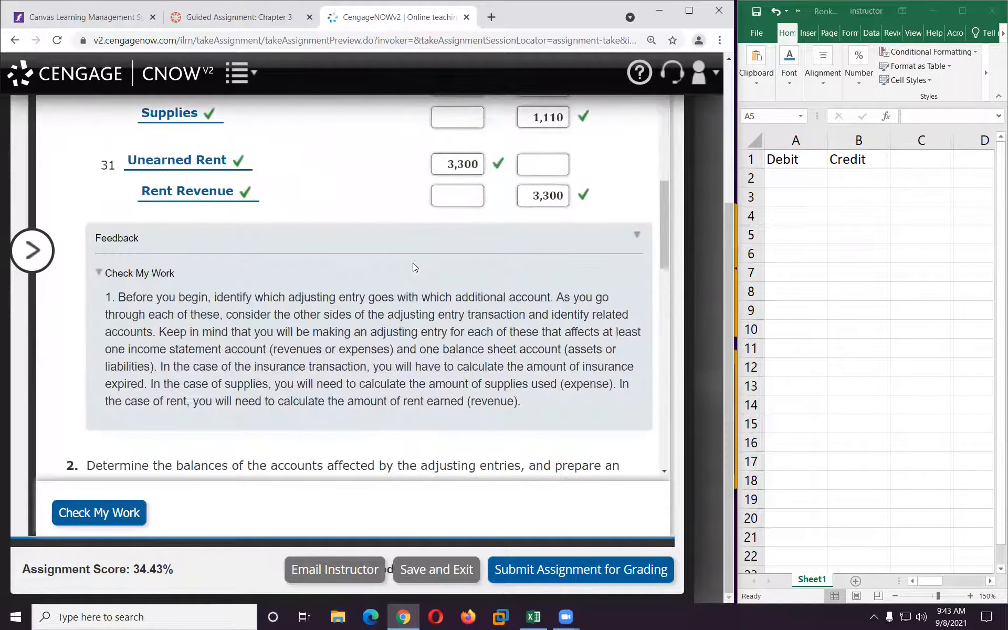
scroll(413, 266, up, 18)
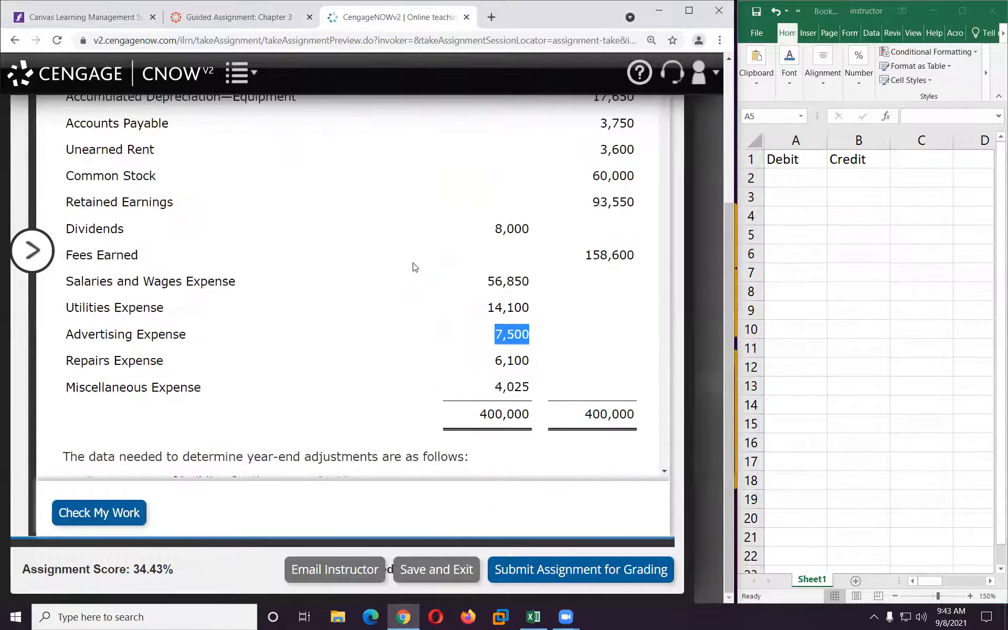
scroll(413, 266, down, 5)
scroll(413, 266, down, 15)
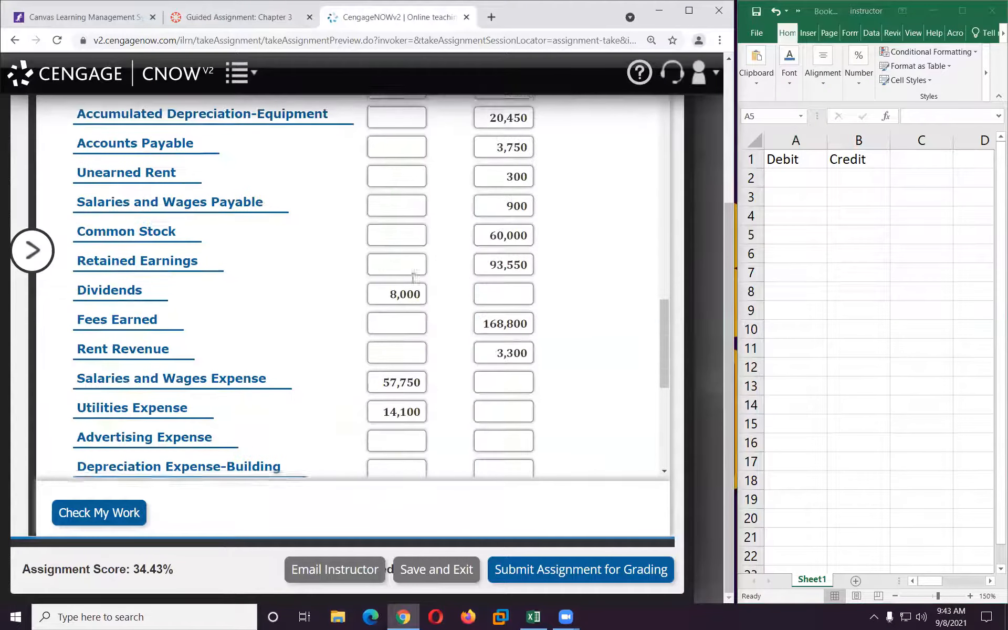
click(416, 433)
text(7)
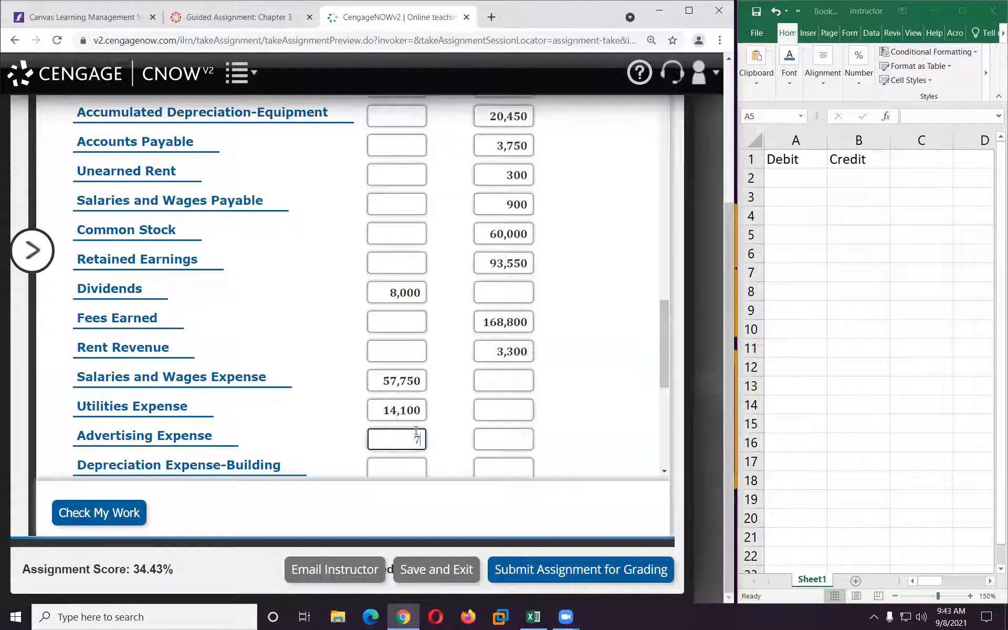
text(500)
Step: Check Depreciation Expense-Building in the unadjusted trial balance and the adjusting entries, and enter 6400 as its adjusted debit balance
scroll(382, 411, up, 12)
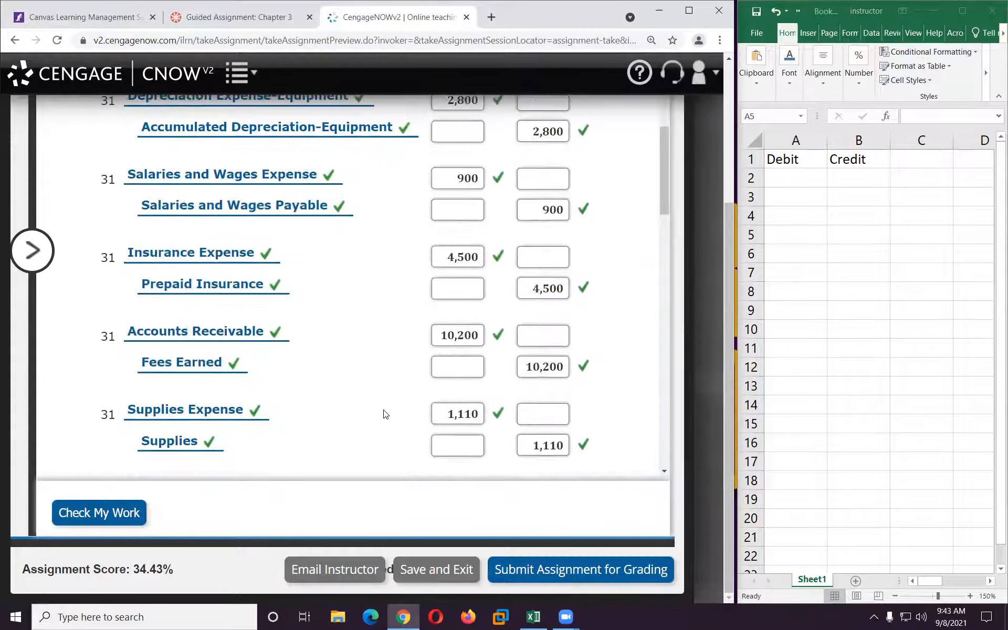
scroll(386, 414, up, 10)
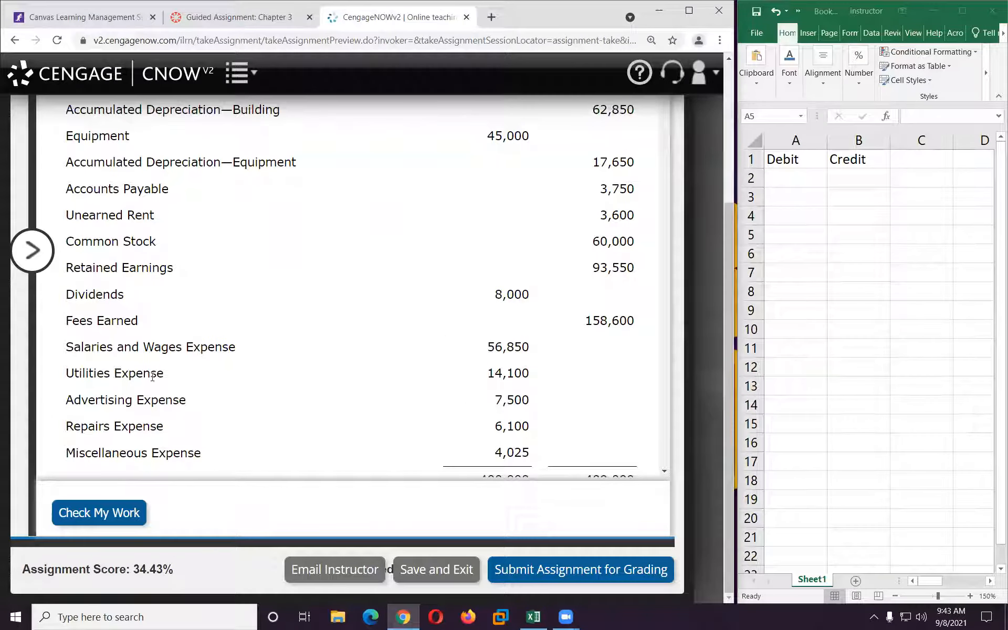
scroll(159, 376, down, 10)
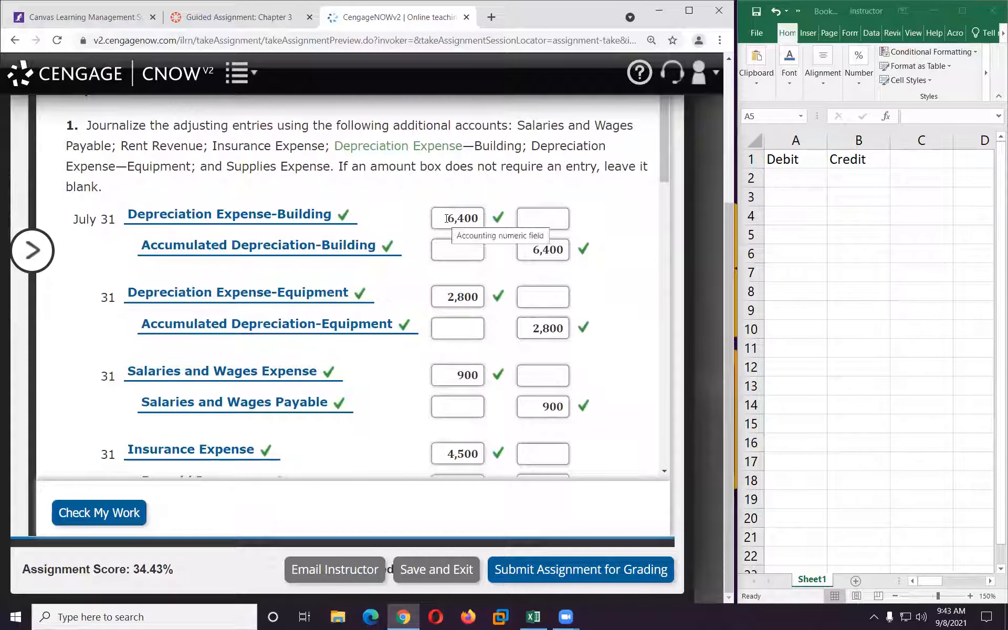
scroll(446, 226, down, 15)
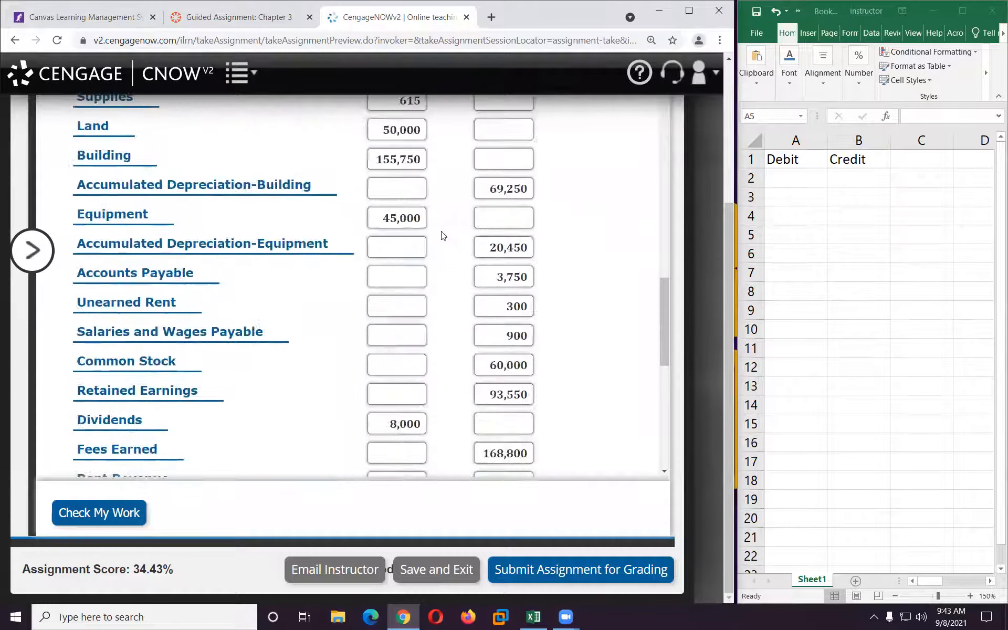
scroll(434, 329, down, 5)
click(408, 336)
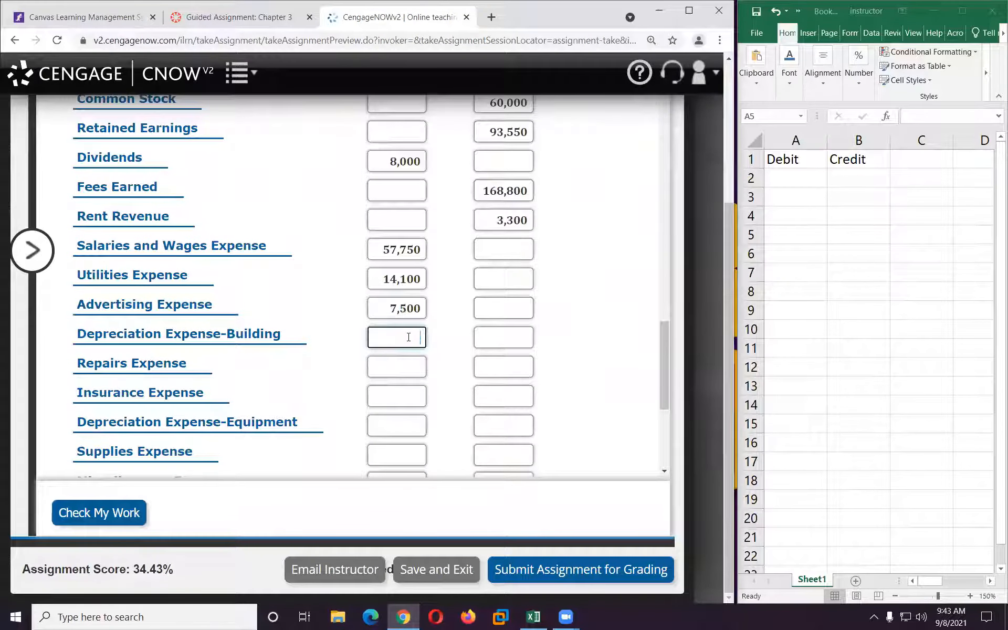
text(6400)
Step: Look up Repairs Expense in the unadjusted trial balance and the adjusting entries, and enter 6100 as its adjusted debit balance
scroll(411, 337, up, 20)
scroll(413, 342, up, 10)
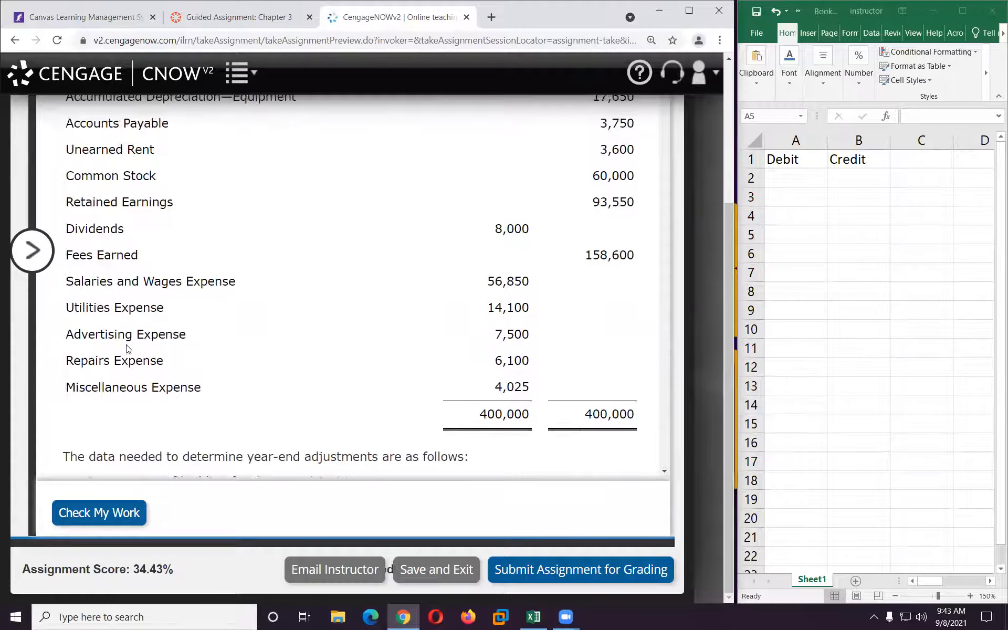
drag(497, 360, 529, 362)
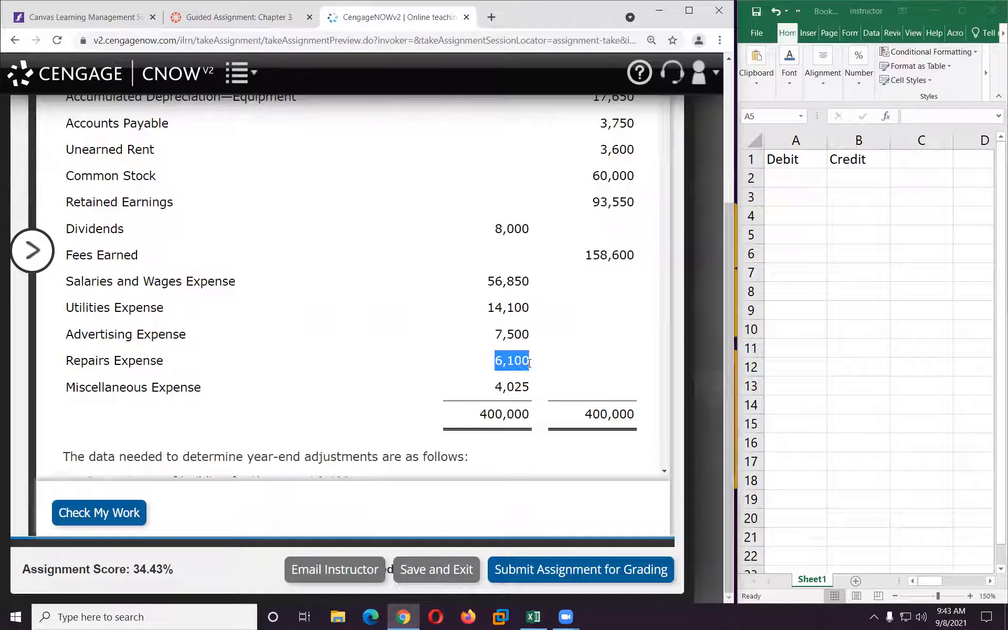
scroll(282, 352, down, 10)
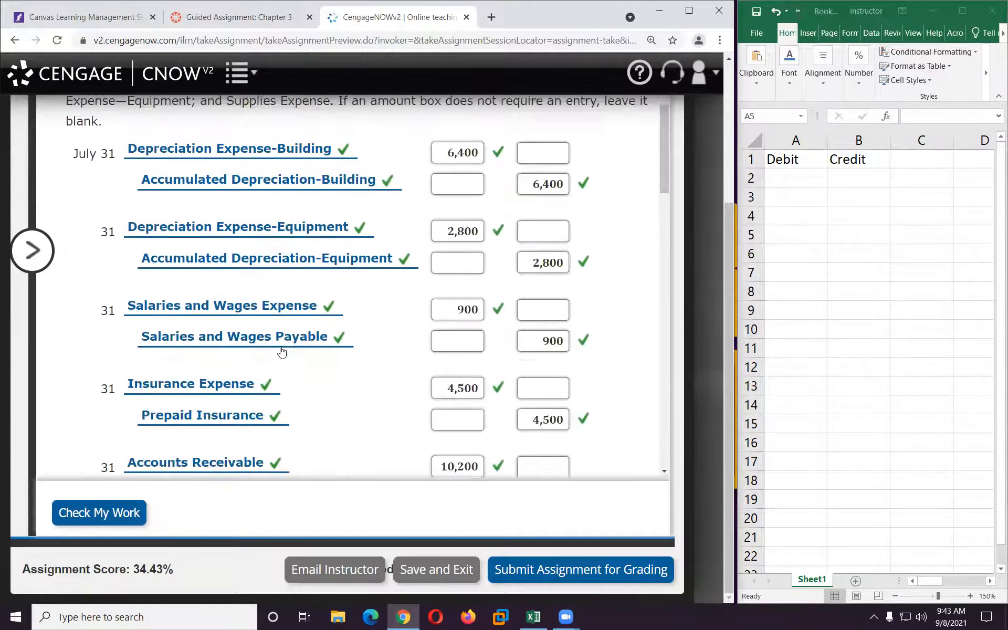
scroll(282, 352, down, 15)
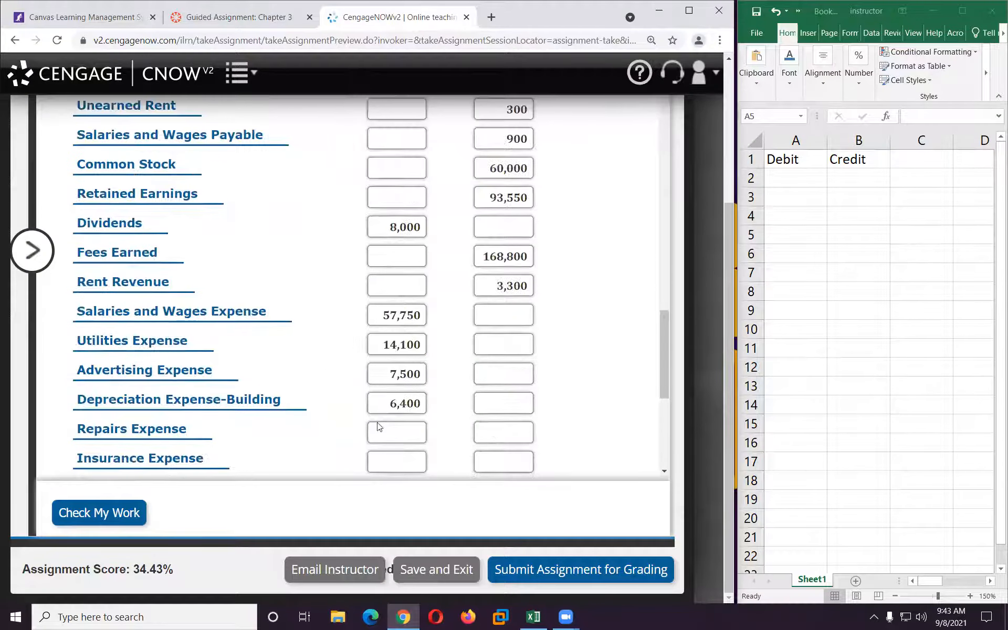
click(406, 434)
text(61)
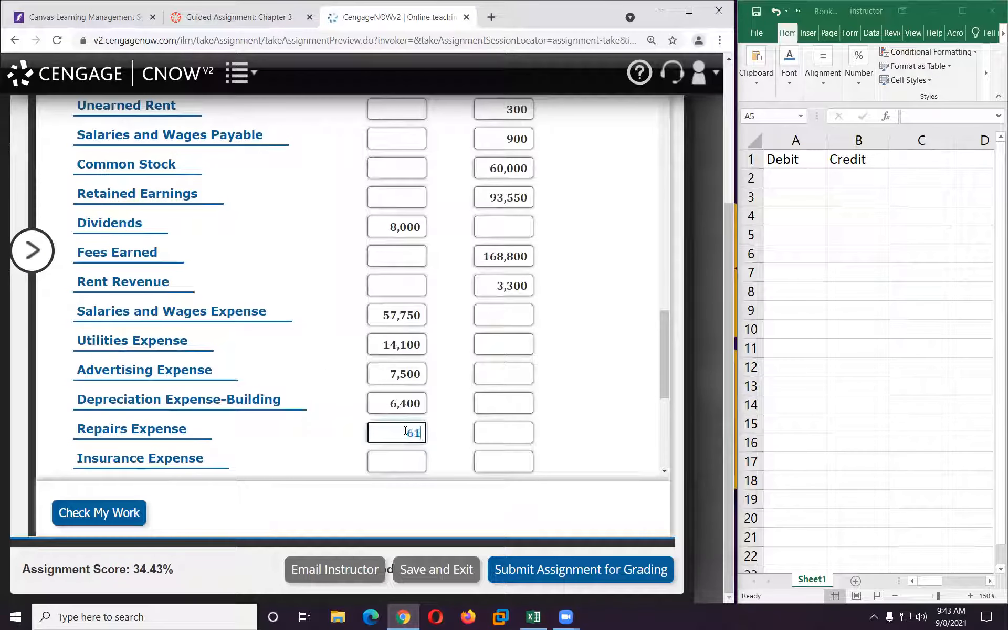
text(00)
Step: Check Insurance Expense in the unadjusted trial balance and the adjusting entries, and enter 4500 as its adjusted debit balance
scroll(351, 403, up, 12)
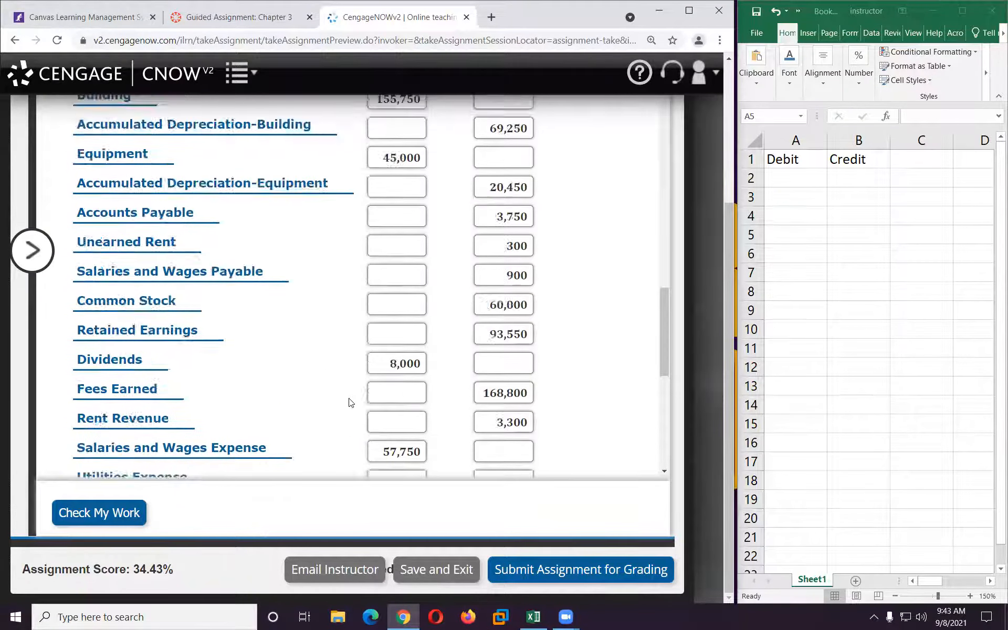
scroll(350, 403, up, 15)
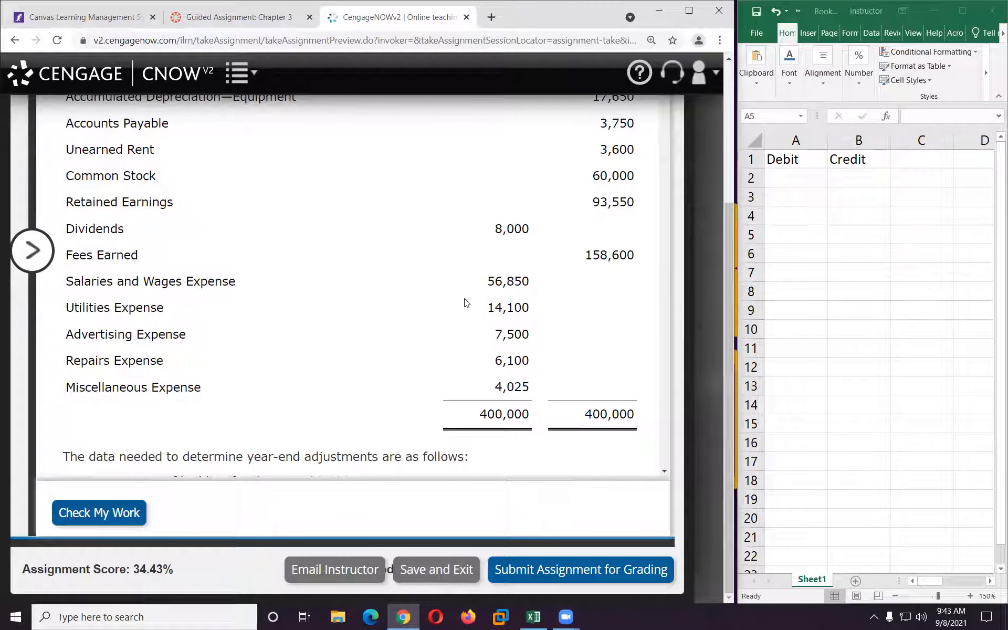
scroll(463, 302, down, 10)
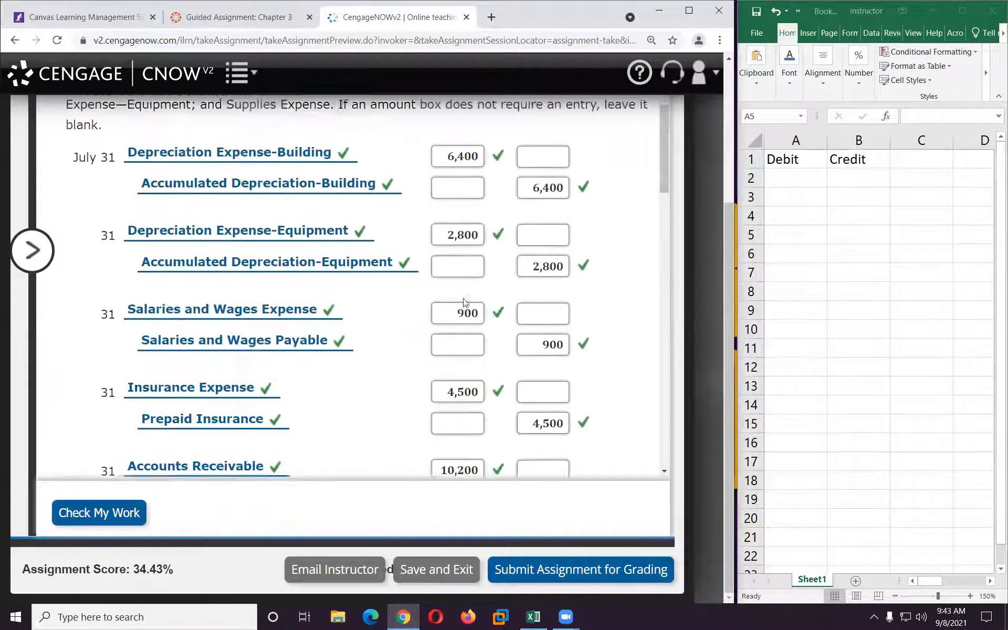
scroll(464, 301, down, 2)
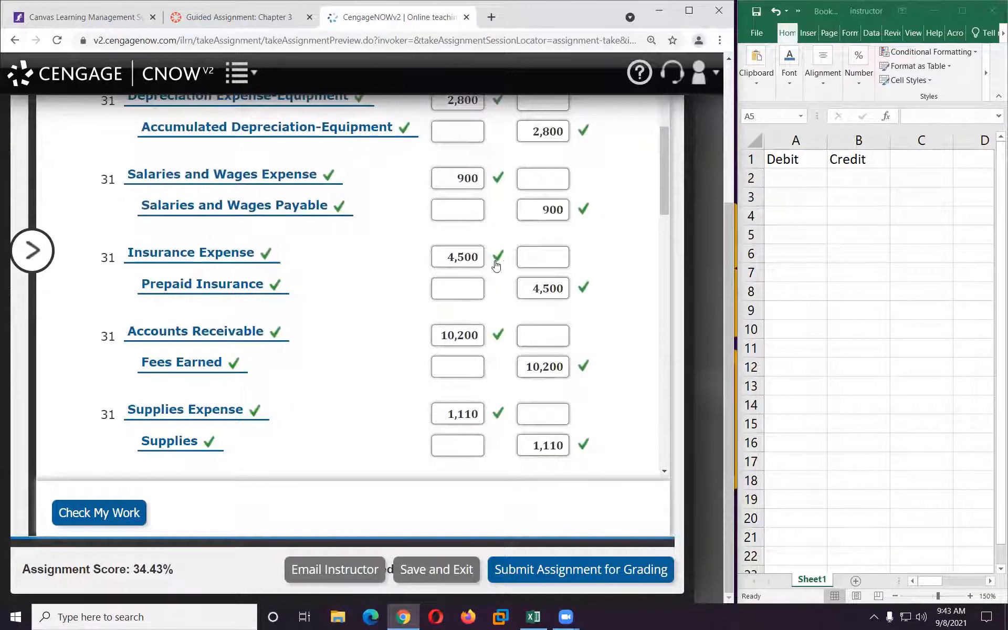
scroll(488, 268, down, 15)
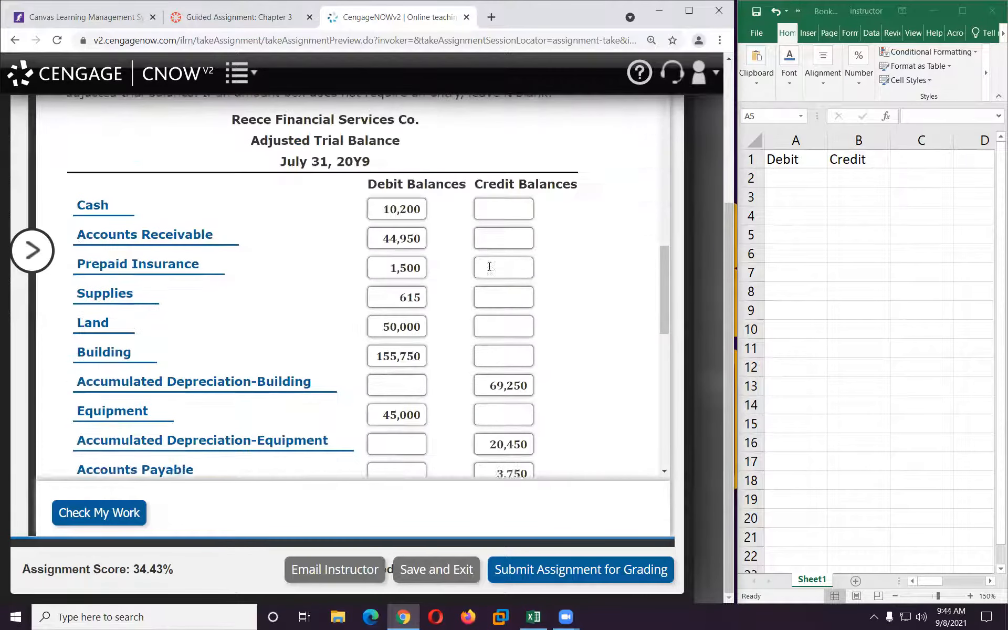
scroll(460, 270, down, 3)
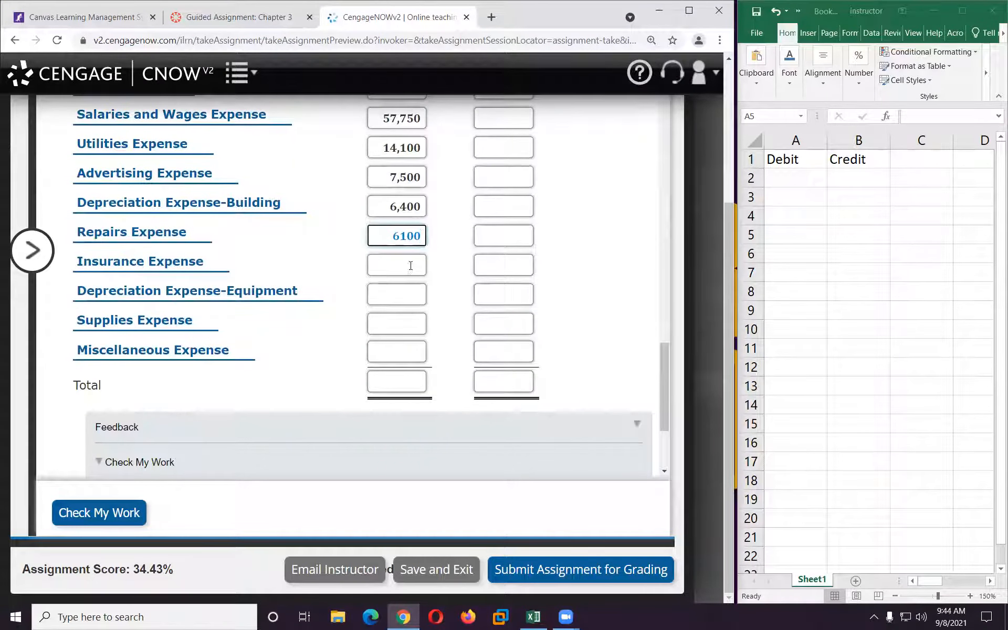
click(410, 265)
text(4500)
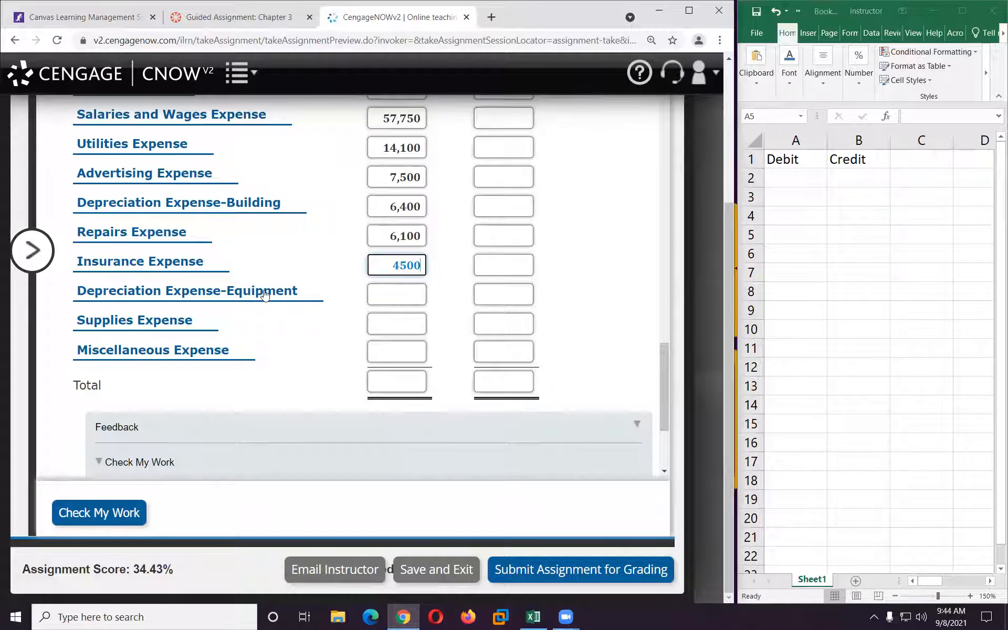
Step: Check Depreciation Expense-Equipment in the unadjusted trial balance and the adjusting entries, and enter 2800 as its adjusted debit balance
scroll(264, 294, up, 8)
scroll(264, 294, up, 15)
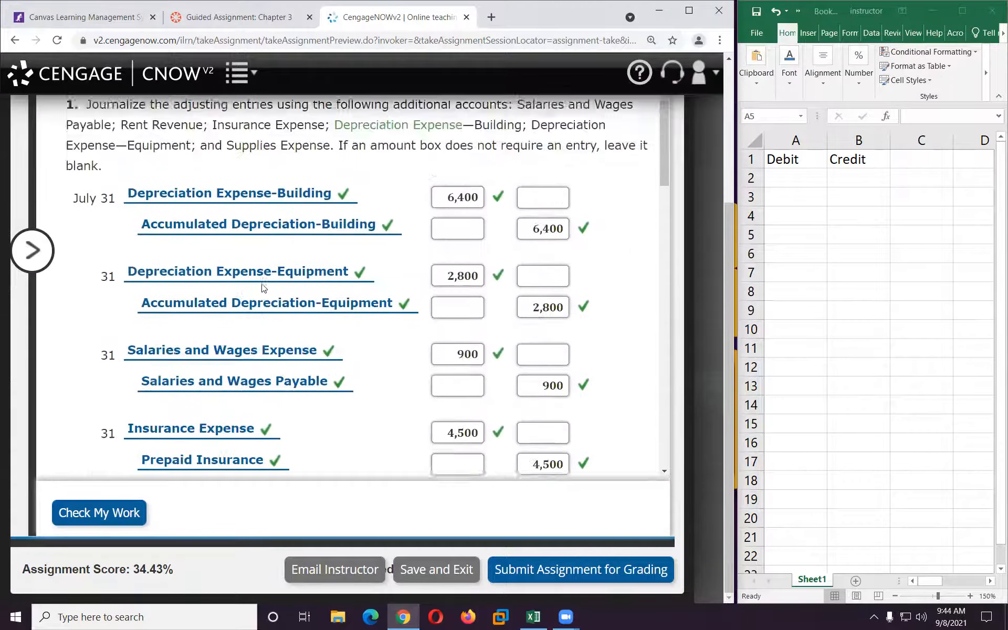
scroll(263, 286, up, 4)
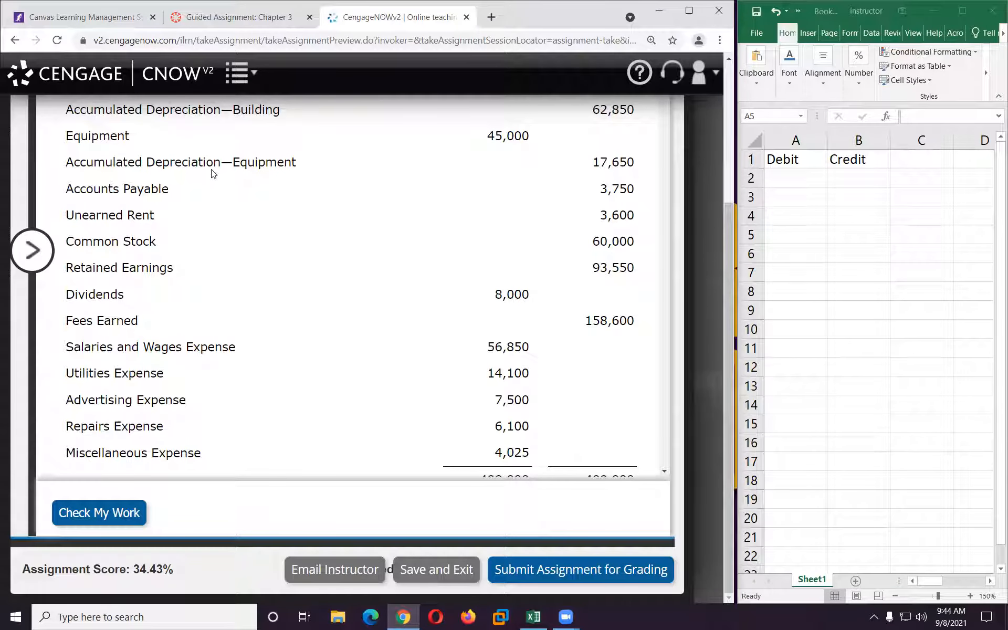
scroll(212, 173, down, 2)
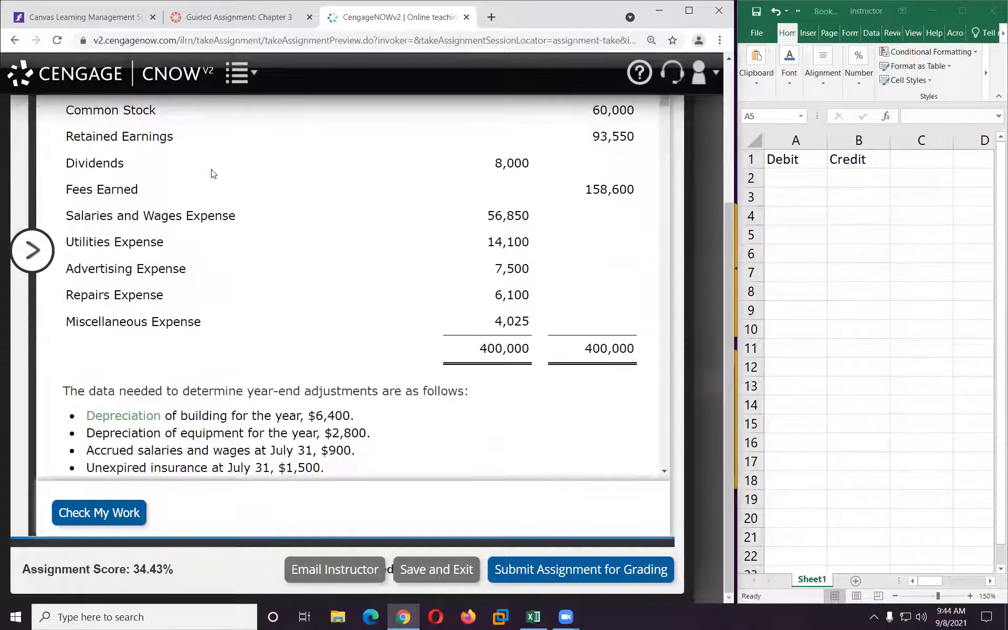
scroll(180, 258, down, 8)
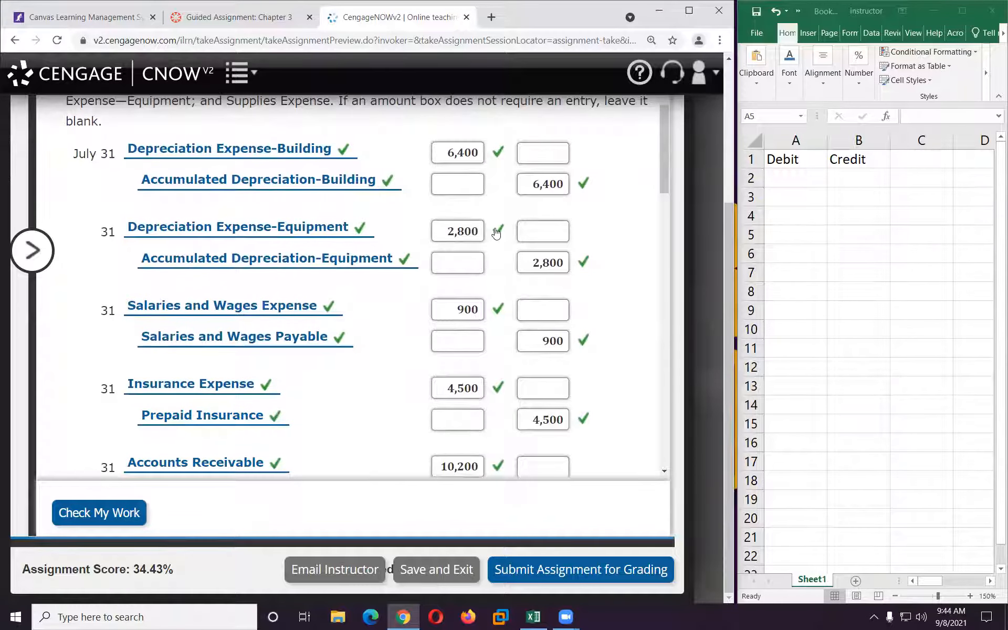
scroll(404, 252, down, 15)
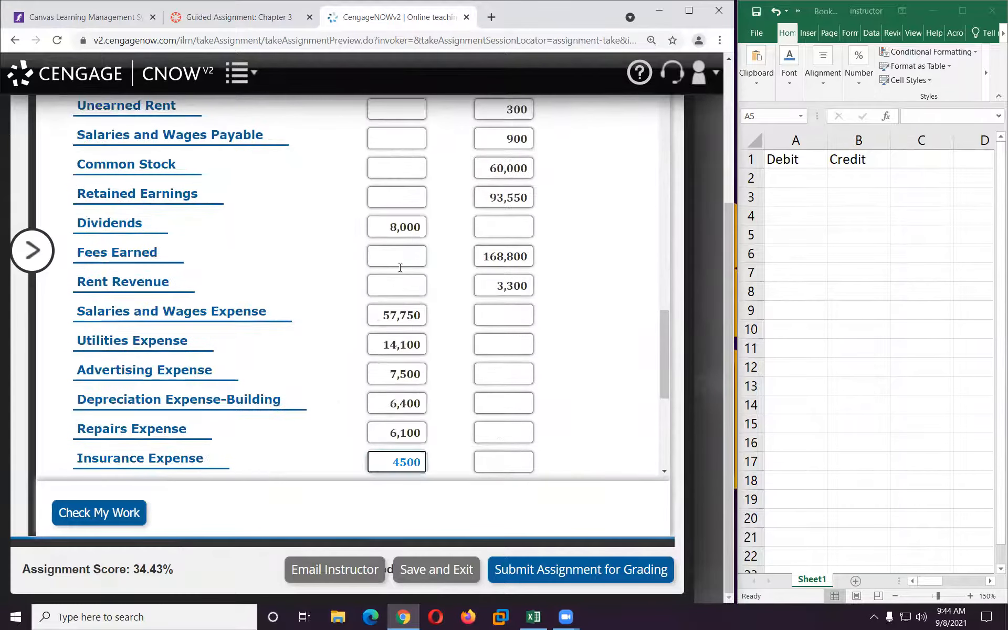
scroll(400, 268, down, 4)
click(396, 297)
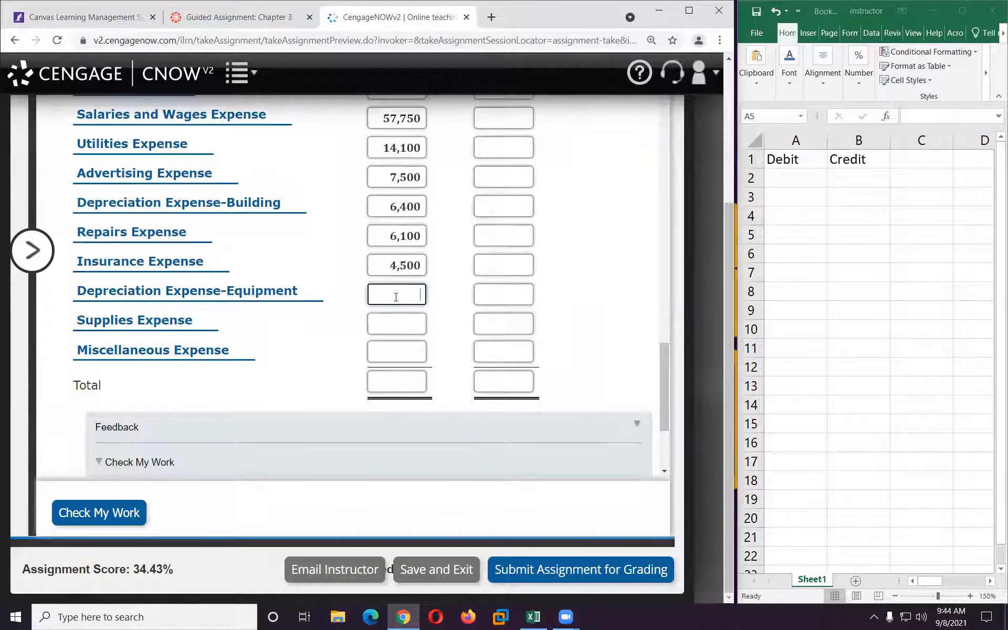
text(28010)
key(BackSpace)
key(BackSpace)
text(0)
Step: Check Supplies Expense in the unadjusted trial balance and the adjusting entries, and enter 1110 as its adjusted debit balance
scroll(365, 325, up, 15)
scroll(370, 329, up, 15)
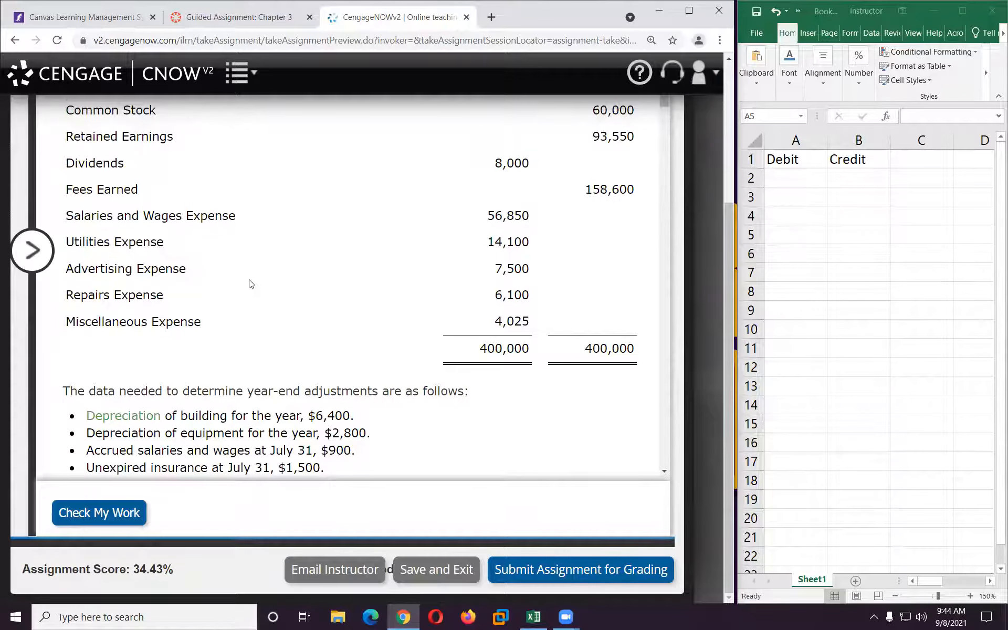
scroll(250, 284, down, 10)
scroll(250, 284, down, 4)
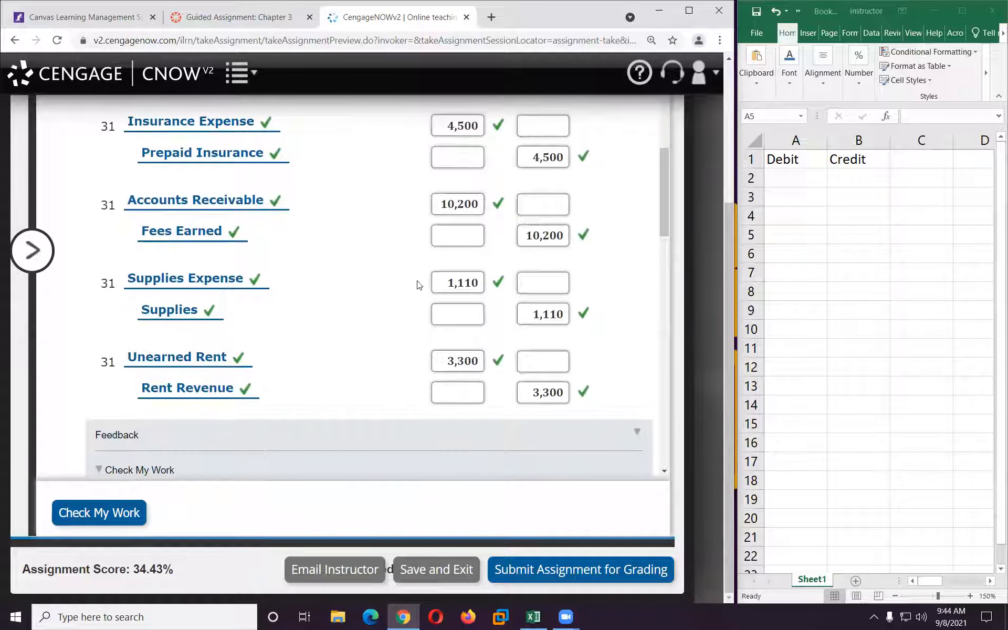
scroll(445, 289, down, 15)
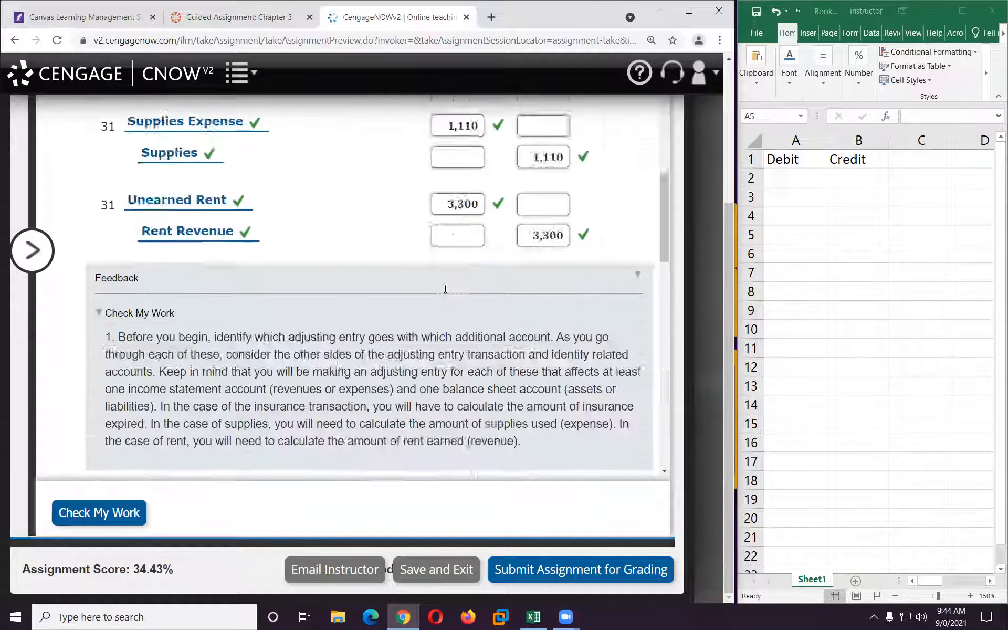
click(418, 304)
text(2800)
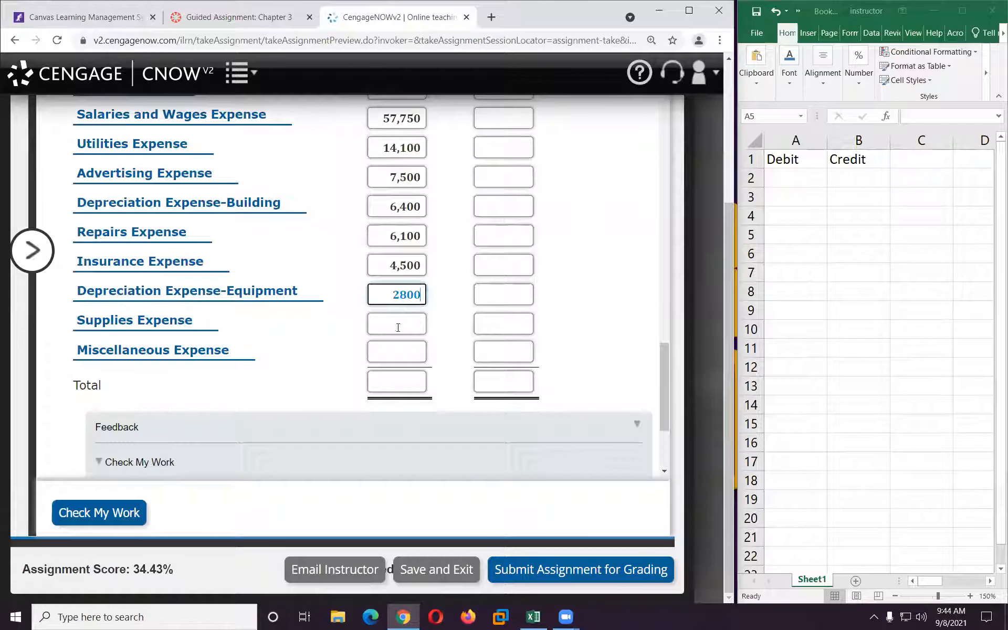
click(398, 324)
text(1110)
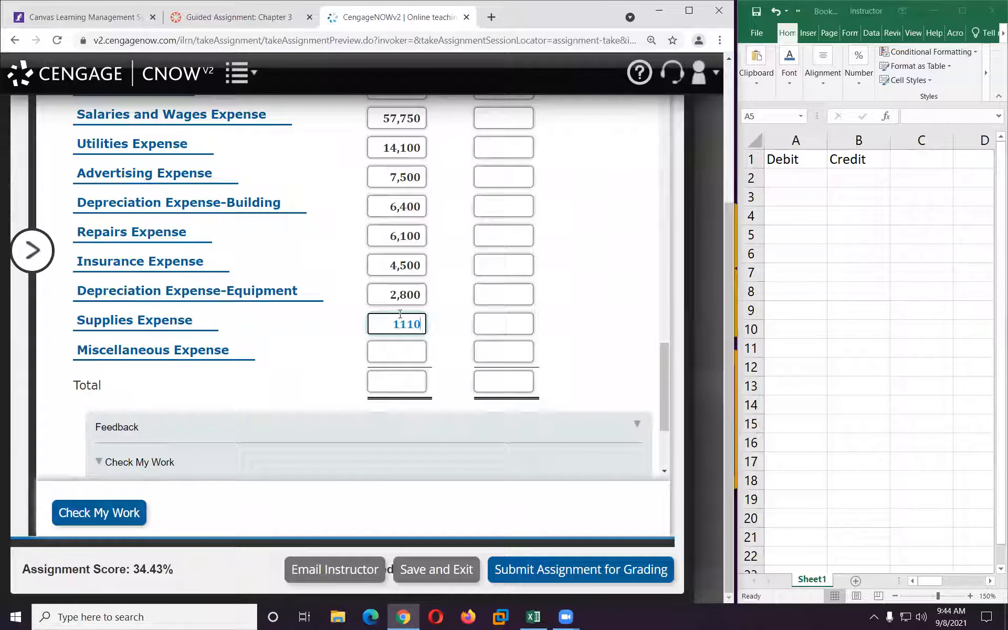
Step: Look up Miscellaneous Expense in the unadjusted trial balance and the adjusting entries, and enter 4025 as its adjusted debit balance
scroll(398, 317, up, 10)
scroll(397, 313, up, 15)
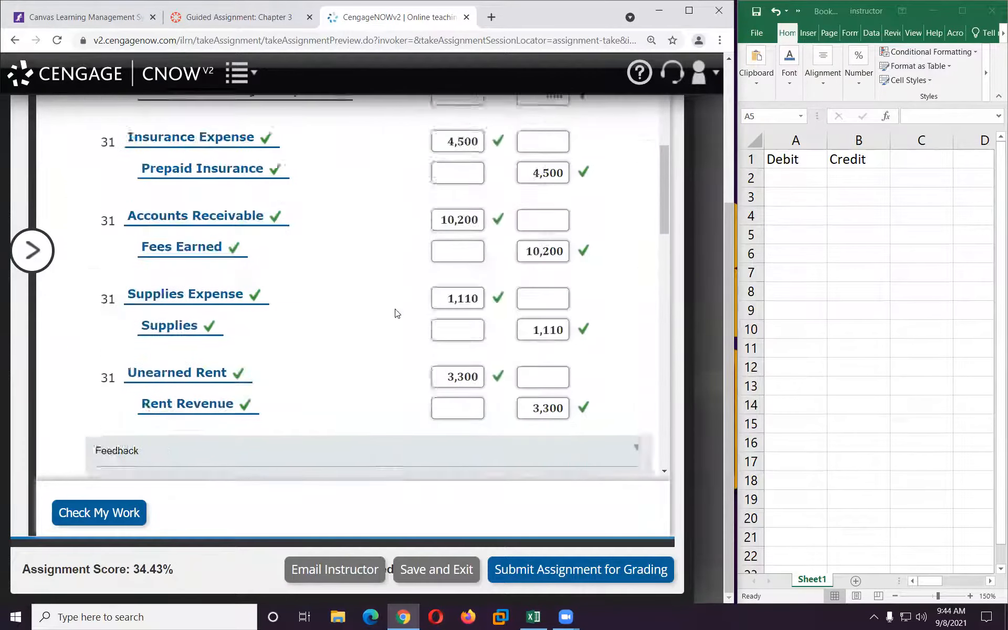
scroll(397, 313, up, 4)
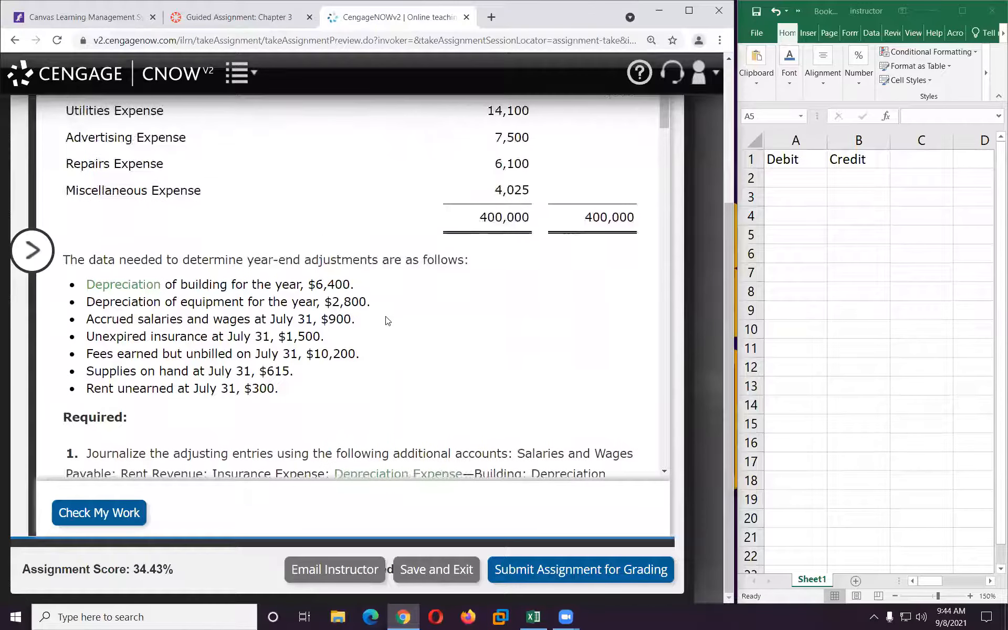
scroll(236, 382, up, 3)
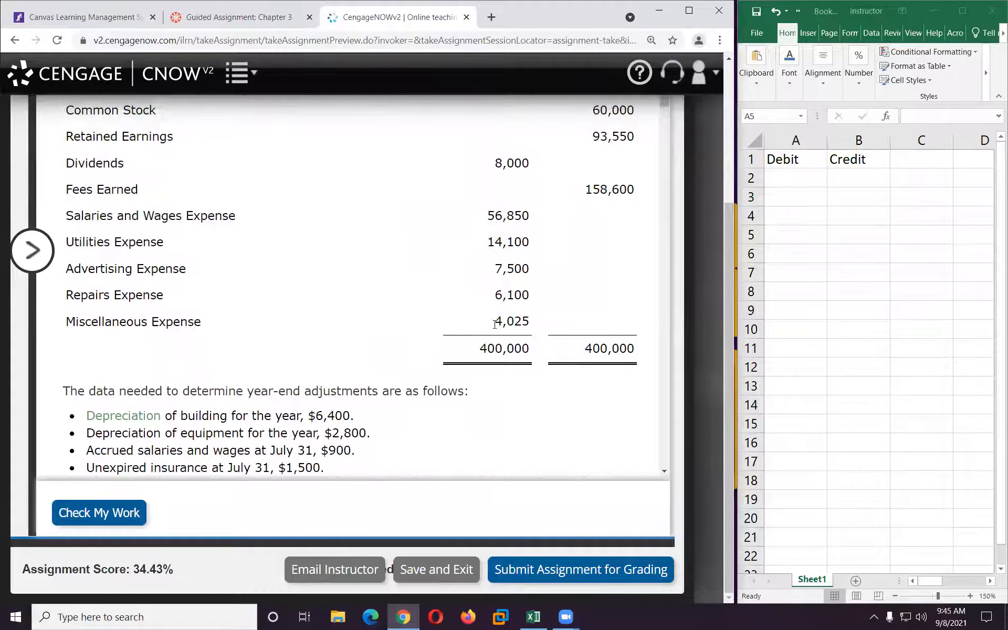
drag(495, 324, 527, 324)
scroll(351, 332, down, 10)
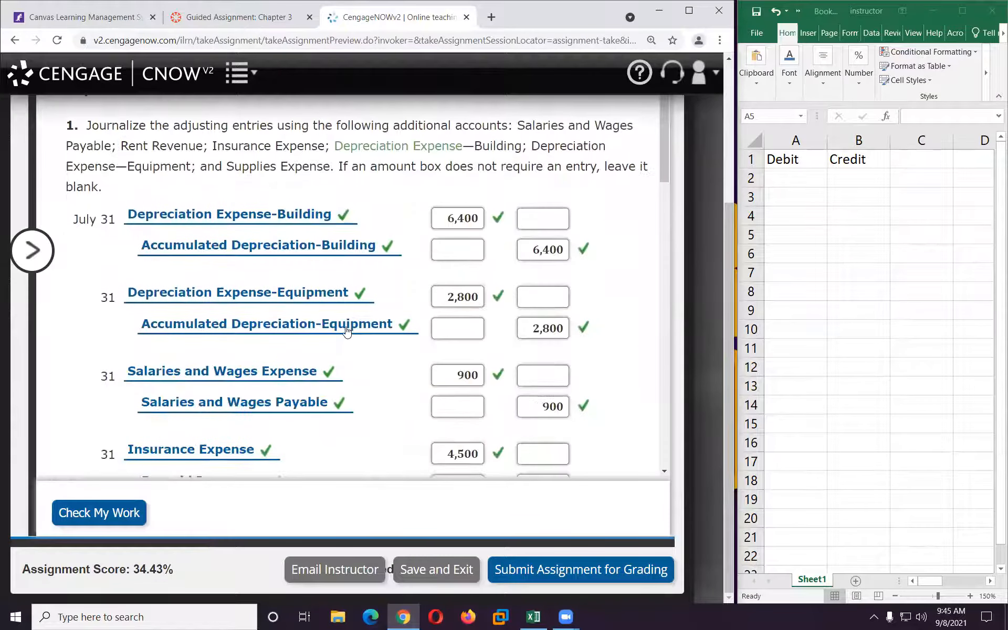
scroll(347, 332, down, 2)
scroll(347, 332, down, 15)
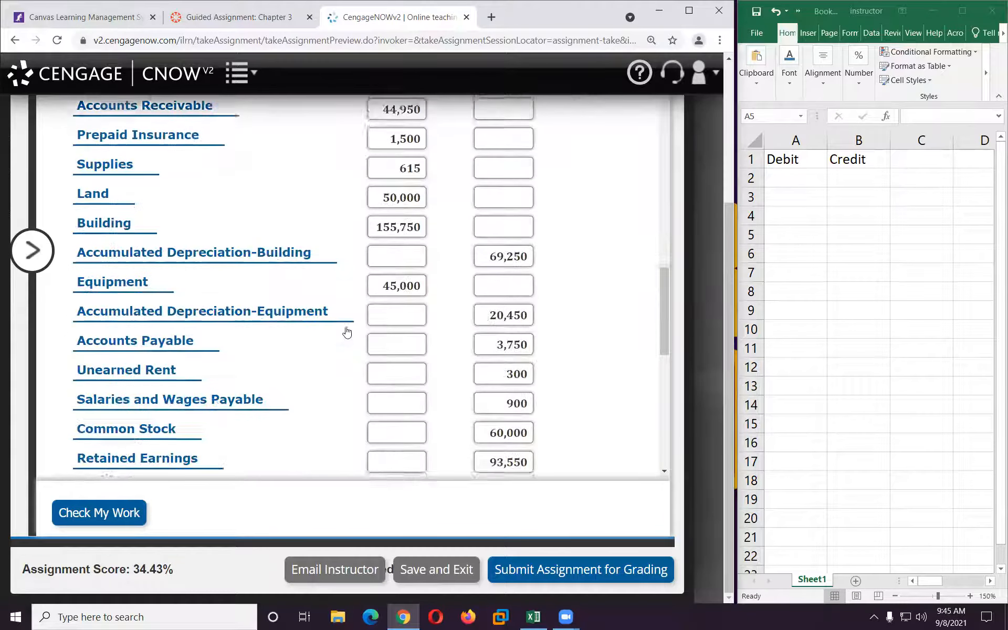
scroll(346, 332, down, 4)
click(384, 353)
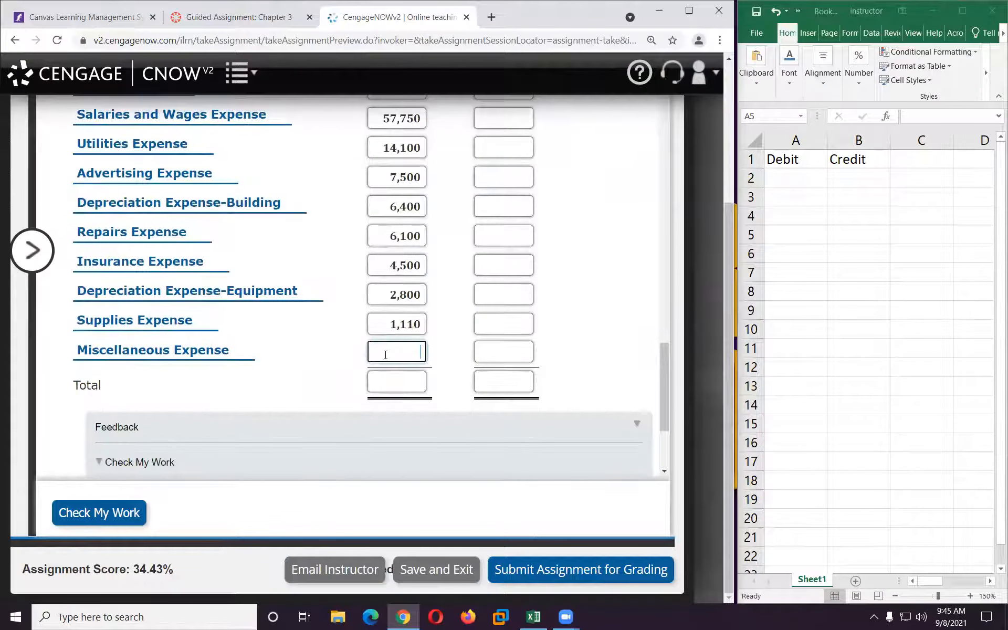
text(4025)
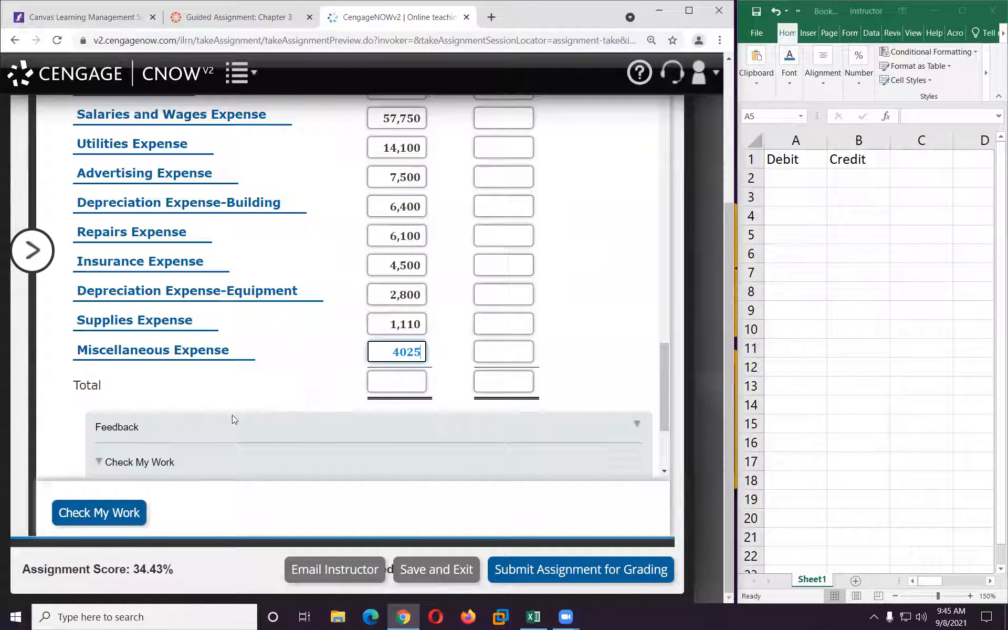
Step: Check the entered work and review the marks for all accounts in the adjusted trial balance
click(69, 512)
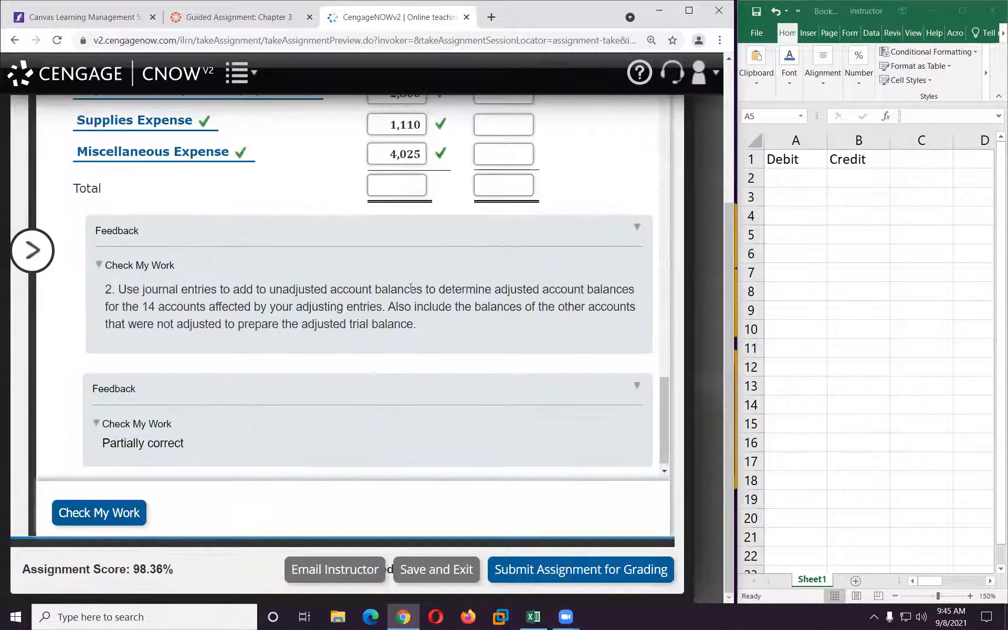
scroll(413, 287, up, 10)
scroll(414, 289, up, 6)
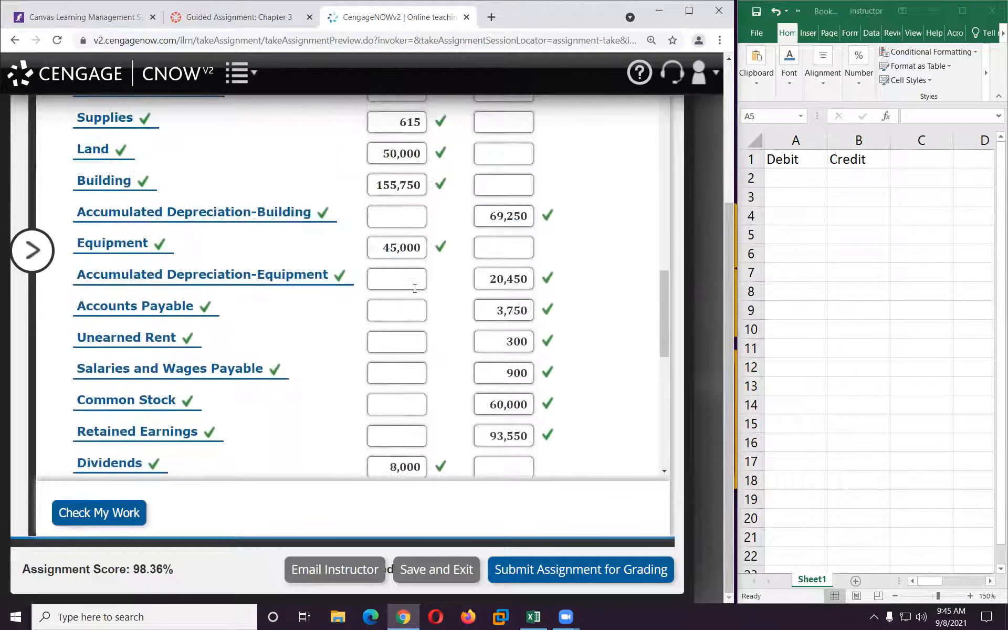
scroll(415, 289, down, 4)
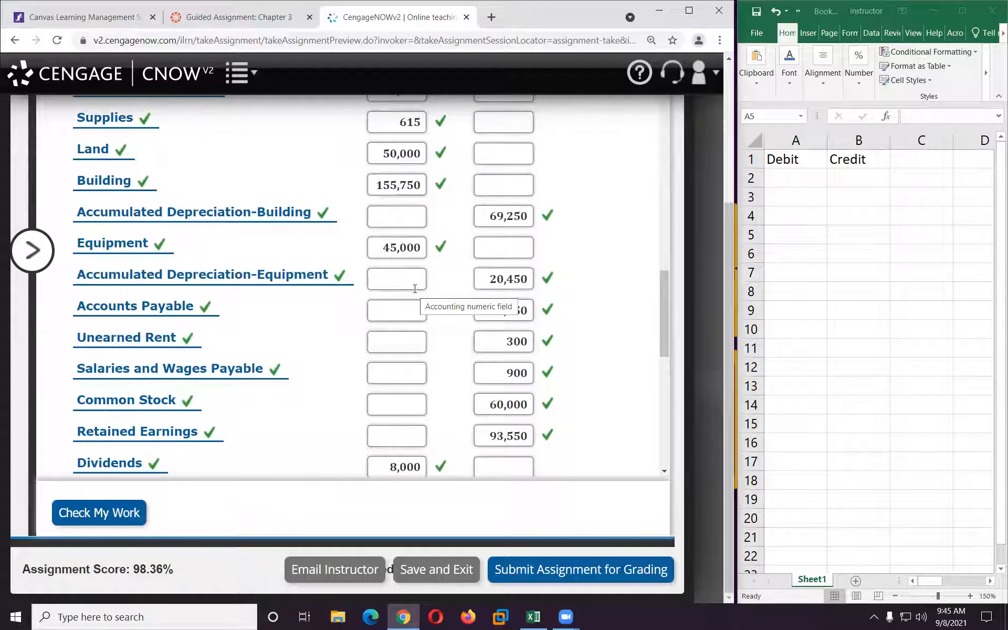
scroll(450, 275, down, 10)
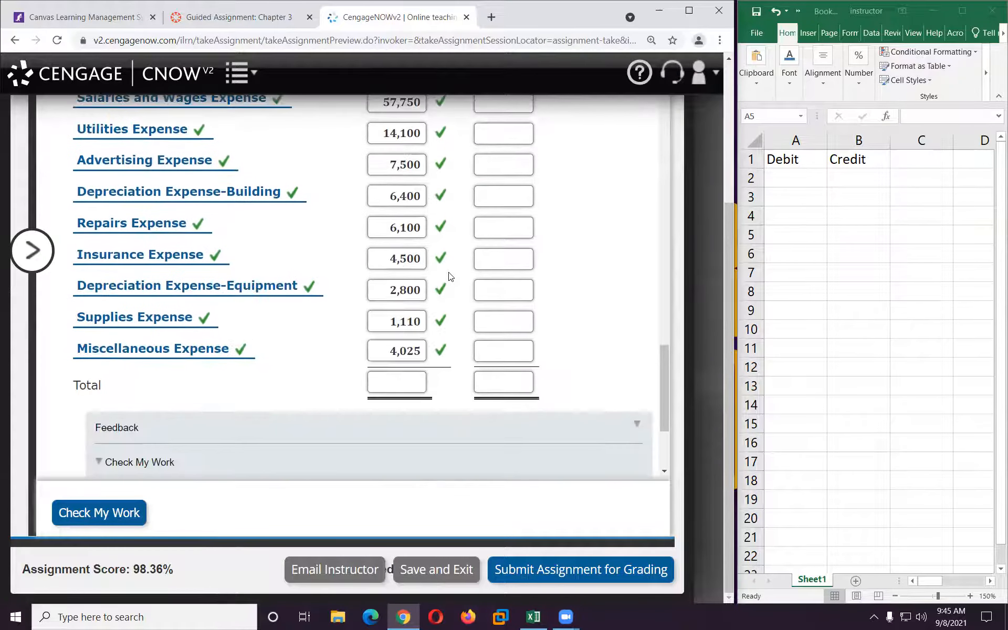
Step: Switch to Excel and list the Cash and Accounts Receivable debit balances, 10200 and 44950, in cells A2 and A3
click(780, 181)
scroll(702, 273, up, 2)
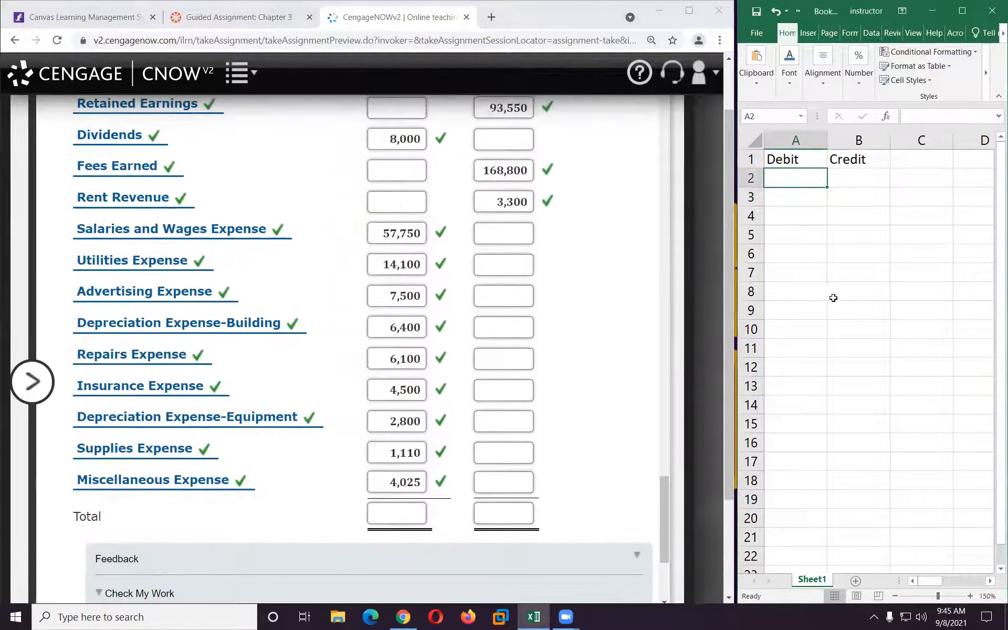
scroll(523, 315, up, 2)
scroll(523, 315, up, 5)
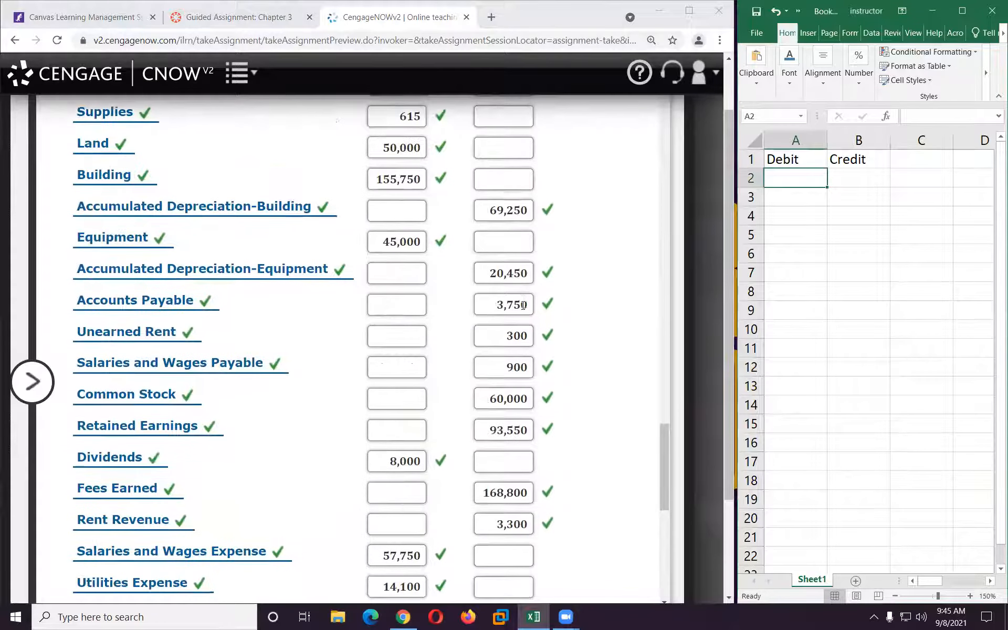
text(10200)
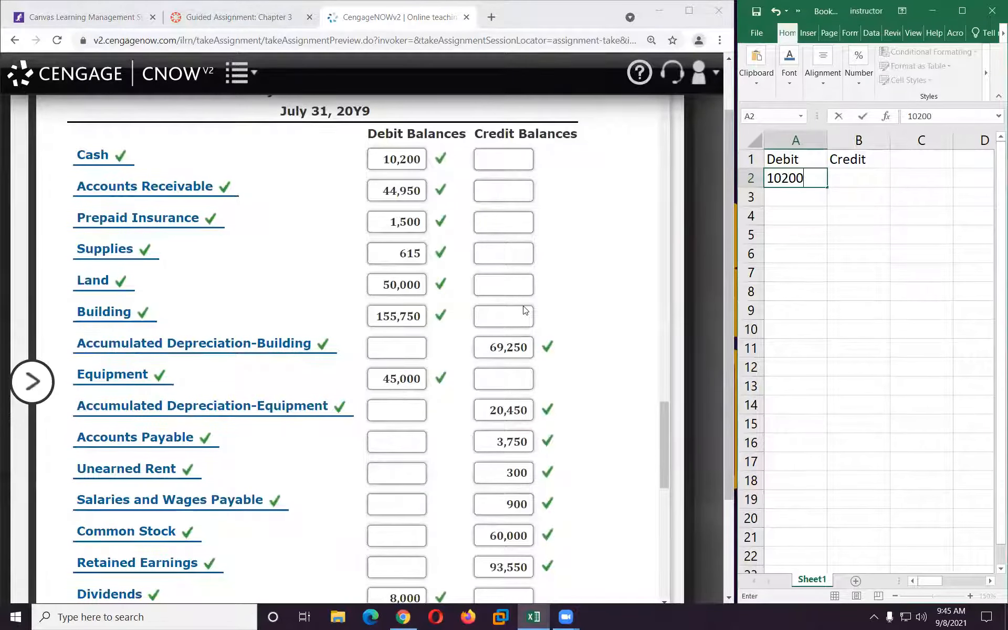
key(Return)
text(44)
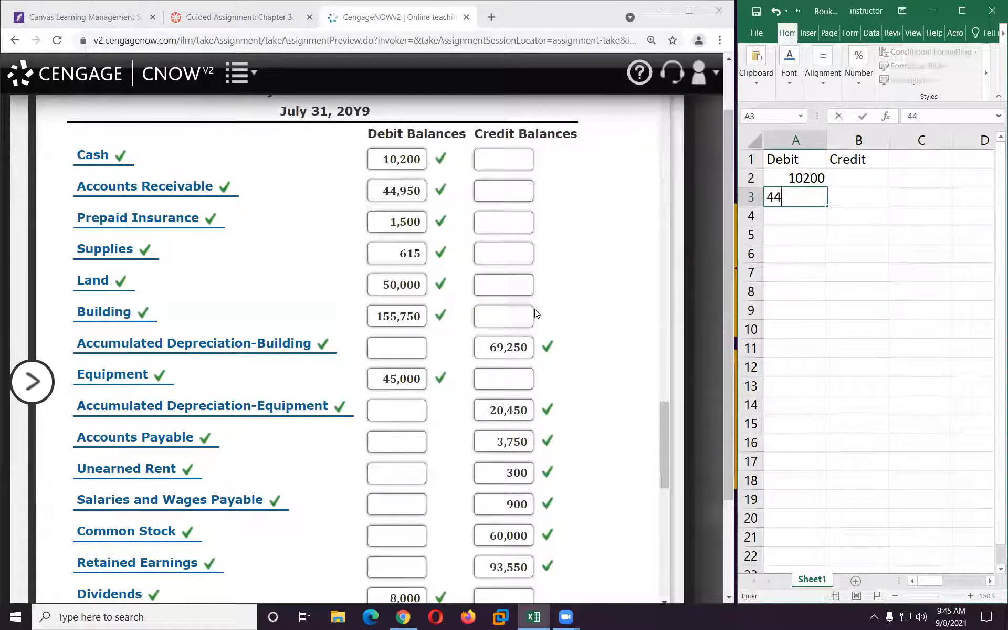
text(950)
key(Return)
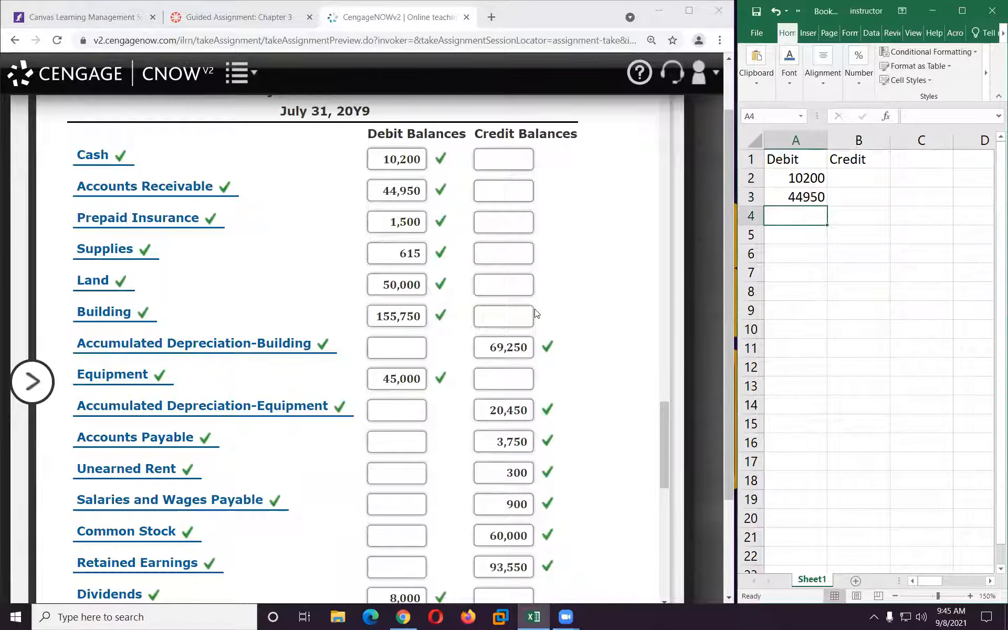
Step: Enter the Prepaid Insurance, Supplies and Land debit balances, 1500, 615 and 50000, in cells A4 to A6
text(1500)
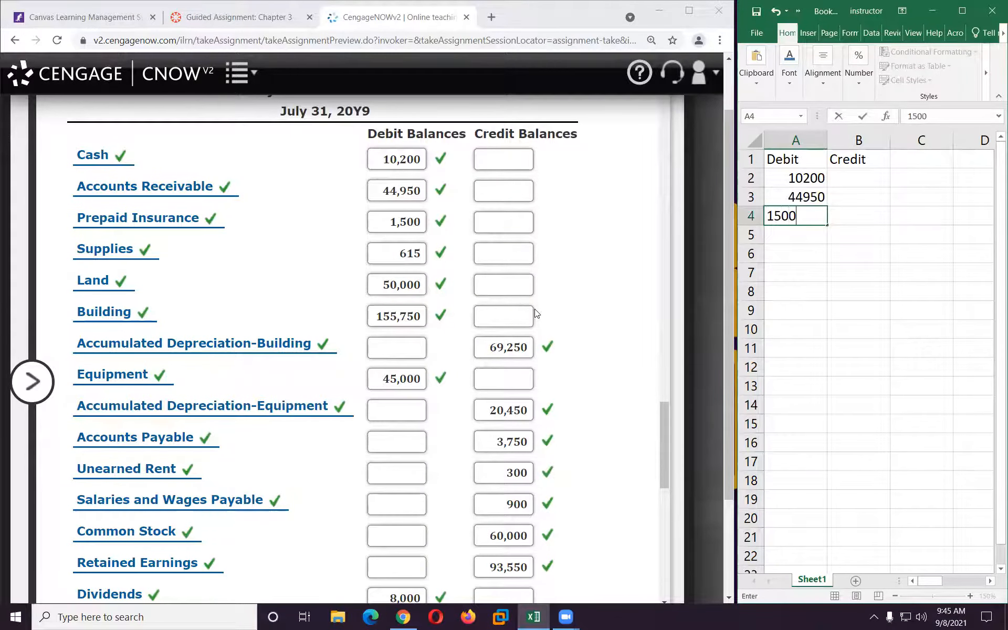
key(Return)
text(615)
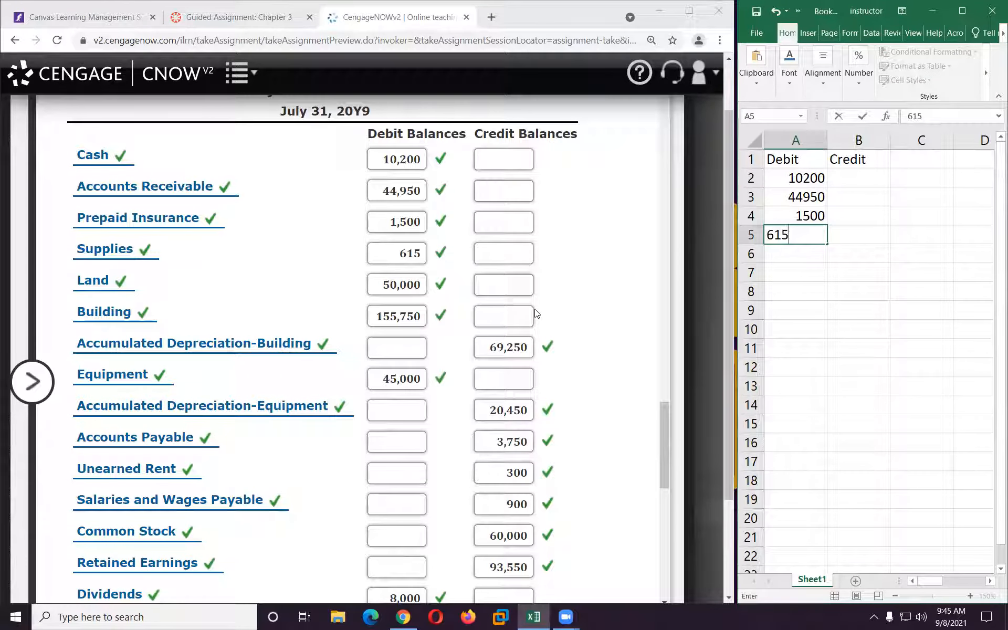
key(Return)
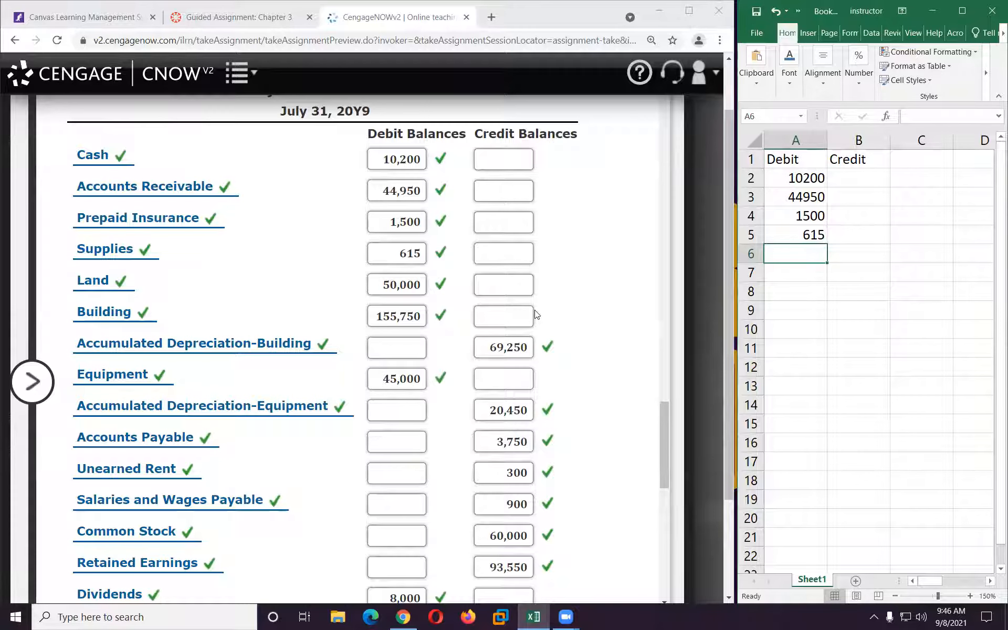
text(50000)
key(Return)
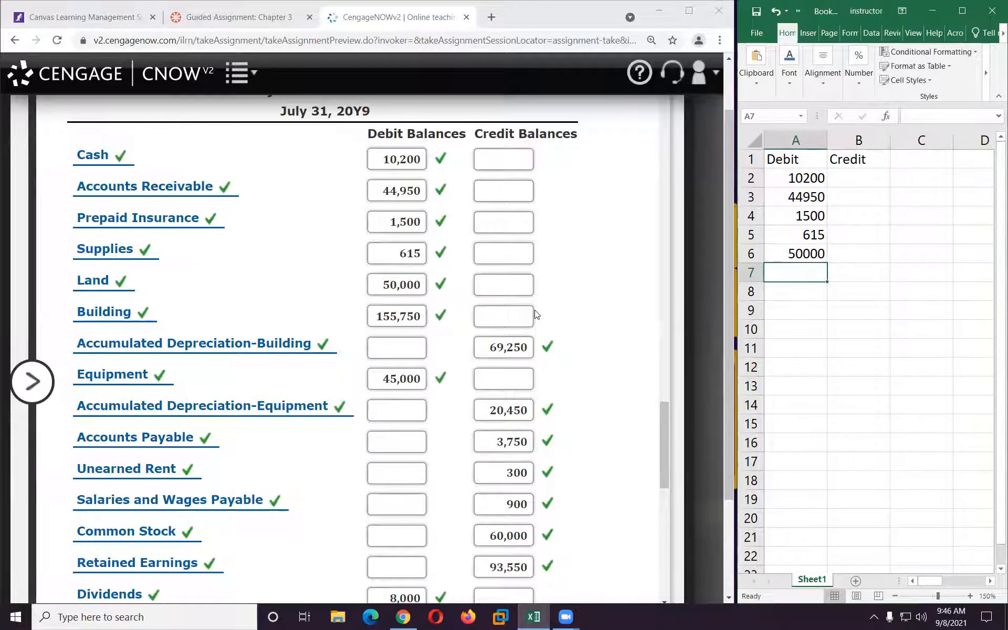
Step: Enter 155750 for Building in cell A7 and 4500 for Equipment in cell A8
text(155)
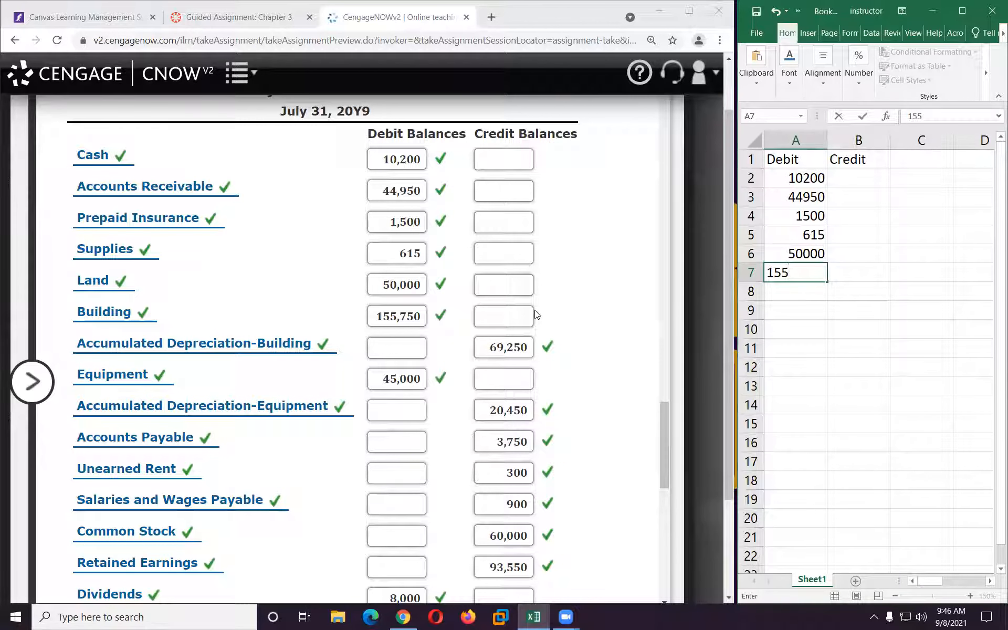
text(750)
key(Return)
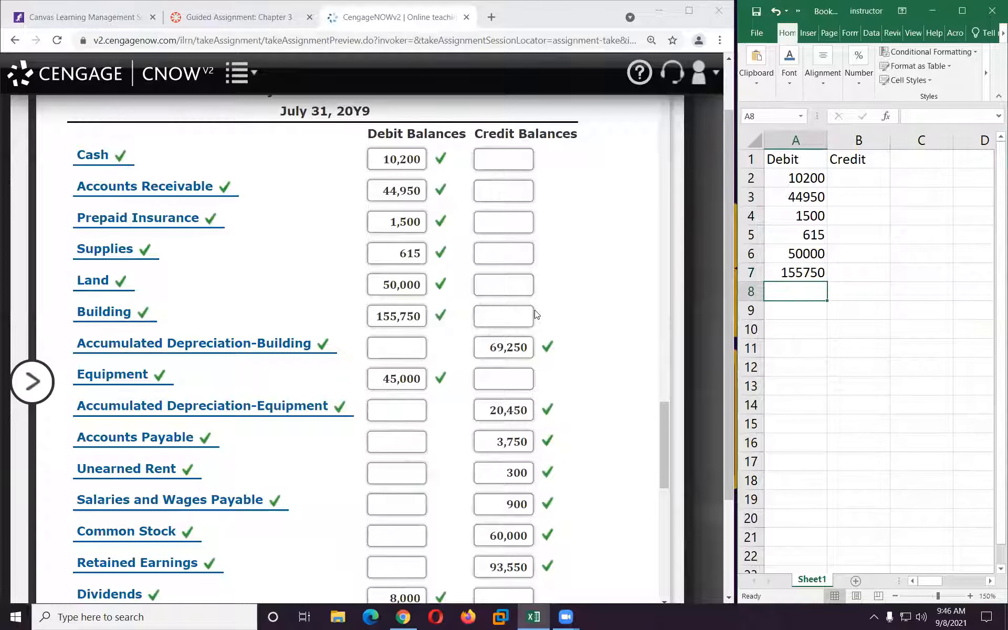
text(4500)
key(Return)
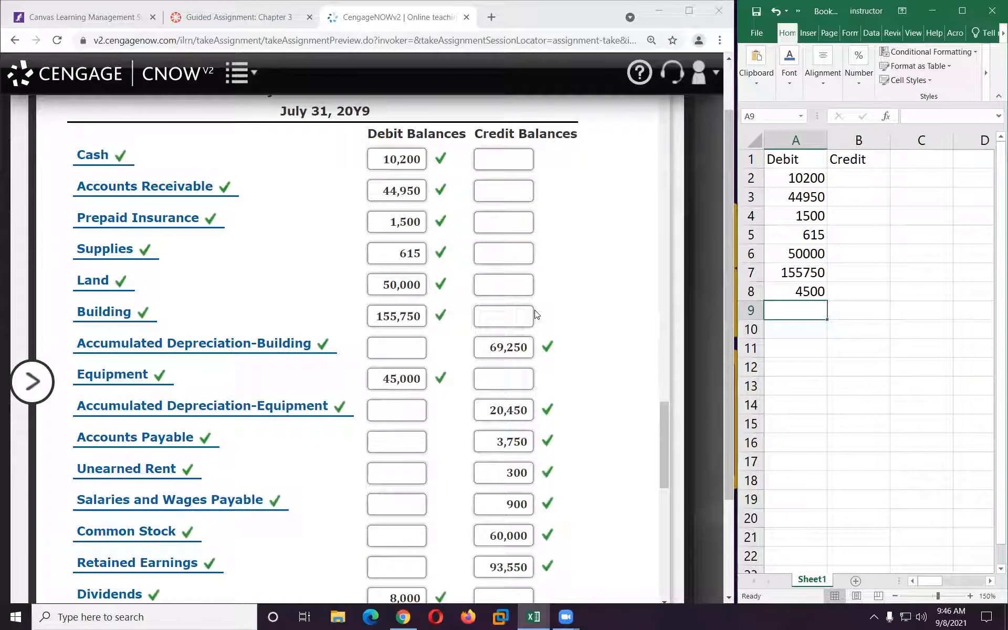
Step: Enter the Dividends, Salaries and Wages, Utilities and Advertising debit balances, 8000, 57750, 14100 and 7500, in cells A9 to A12
scroll(249, 342, down, 5)
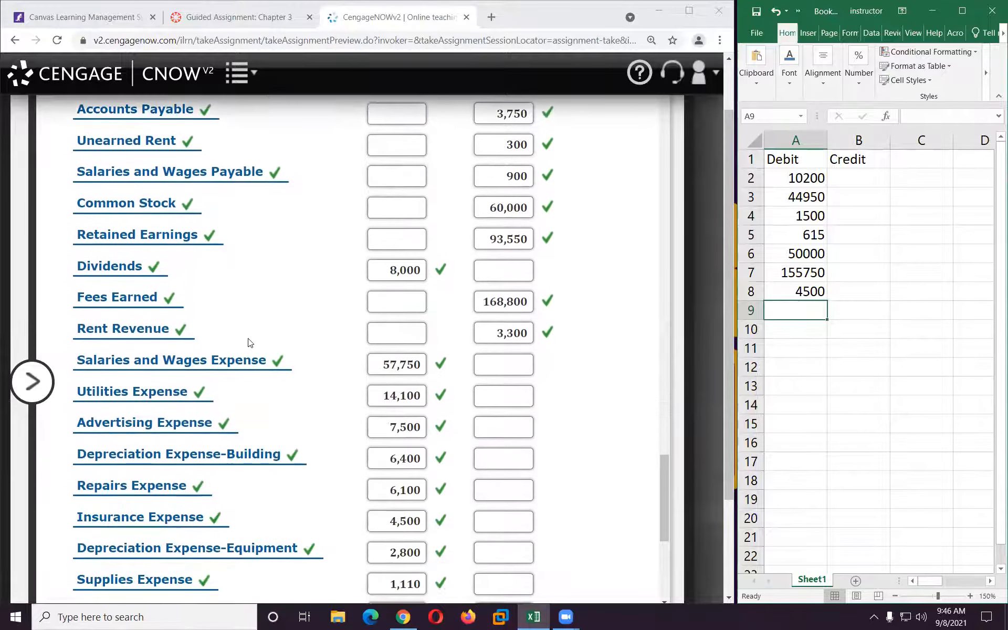
scroll(250, 342, down, 1)
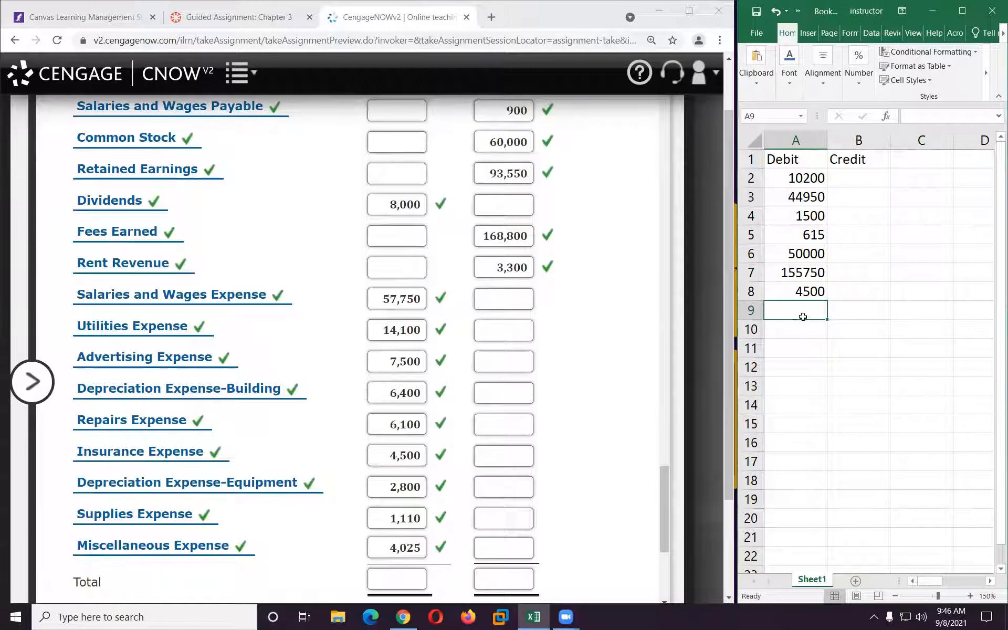
text(8000)
key(Return)
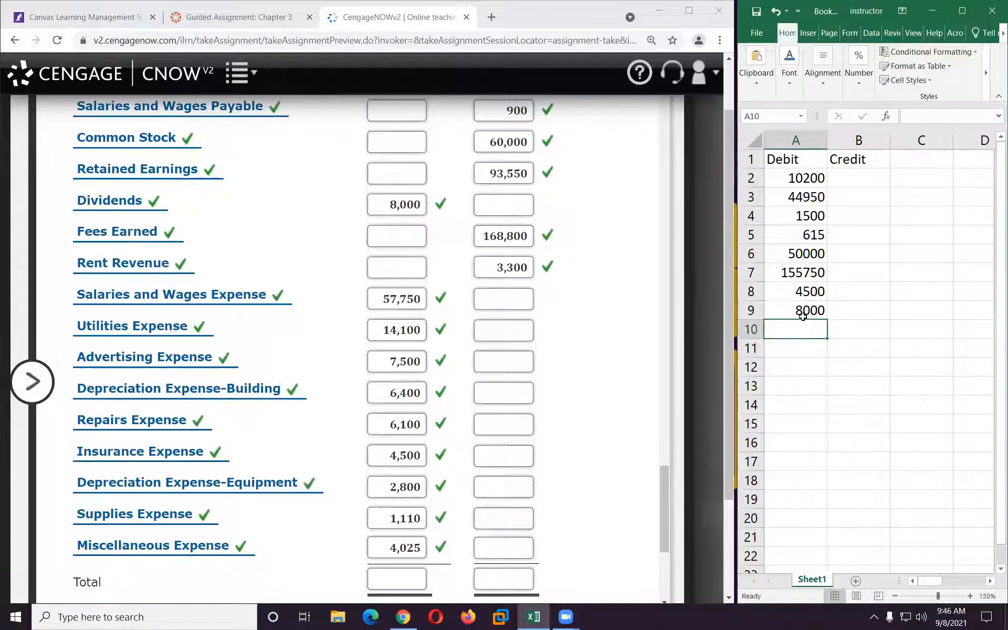
text(57750)
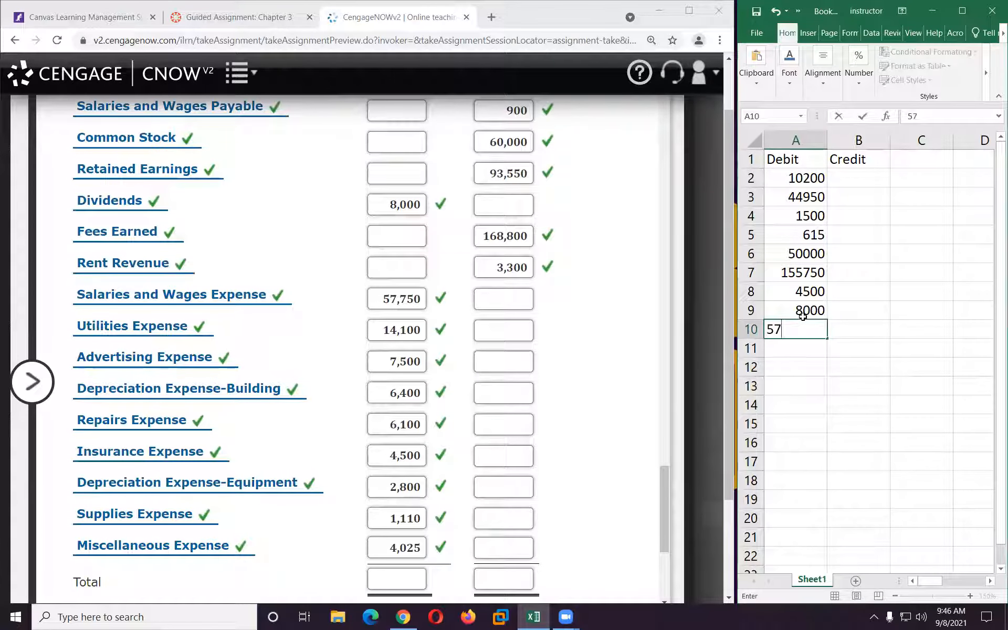
key(Return)
text(14100)
key(Return)
text(7500)
key(Return)
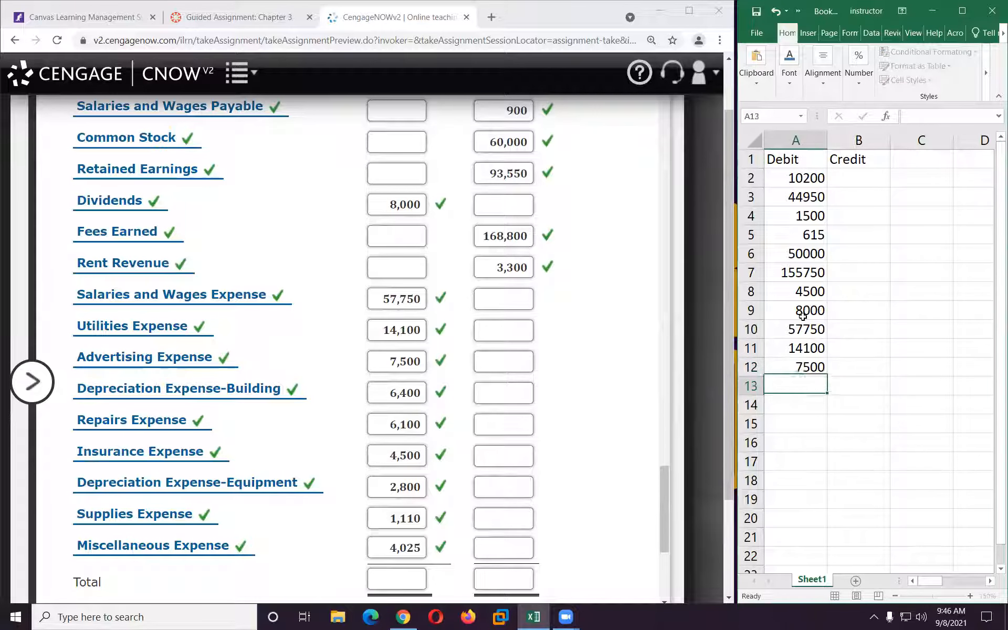
Step: Enter the Depreciation Expense-Building, Repairs and Insurance Expense balances, 6400, 6100 and 4500, in cells A13 to A15
text(6400)
key(Return)
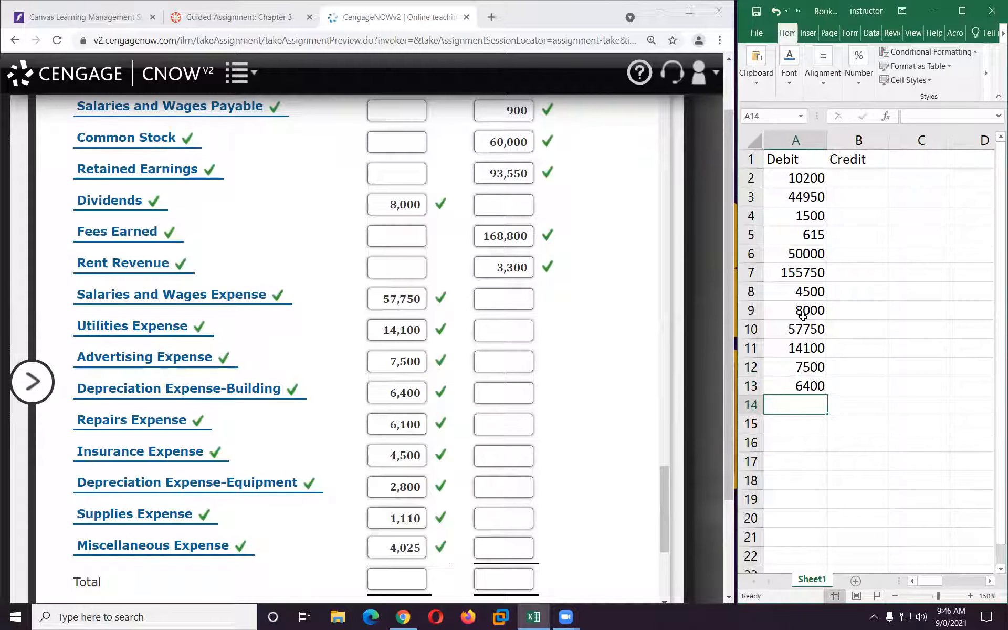
text(6100)
key(Return)
text(4500)
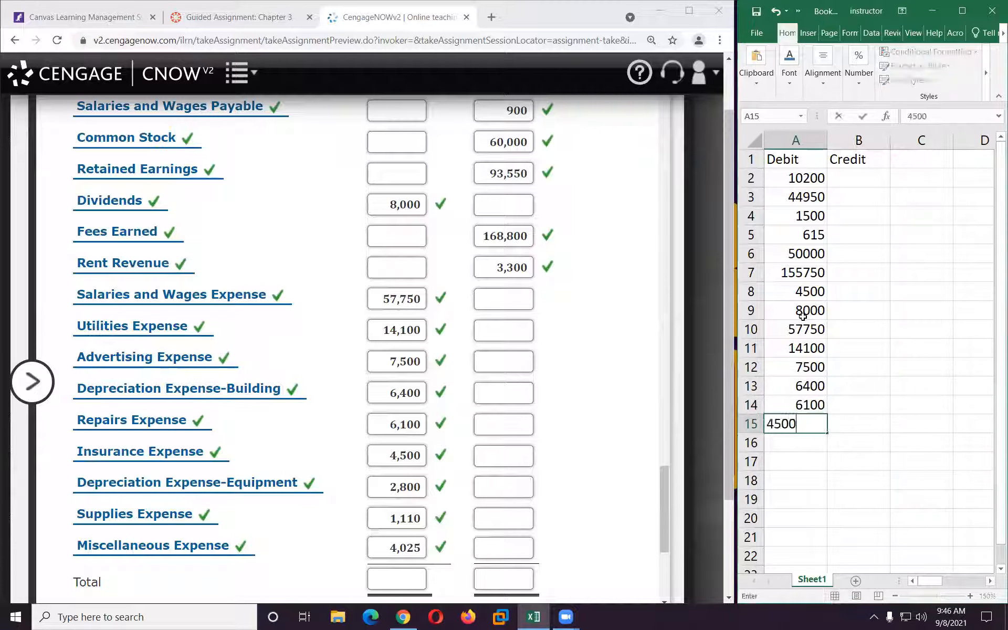
key(Return)
Step: Enter the Depreciation Expense-Equipment, Supplies and Miscellaneous Expense balances, 2800, 1110 and 4025, in cells A16 to A18
text(2800)
key(Return)
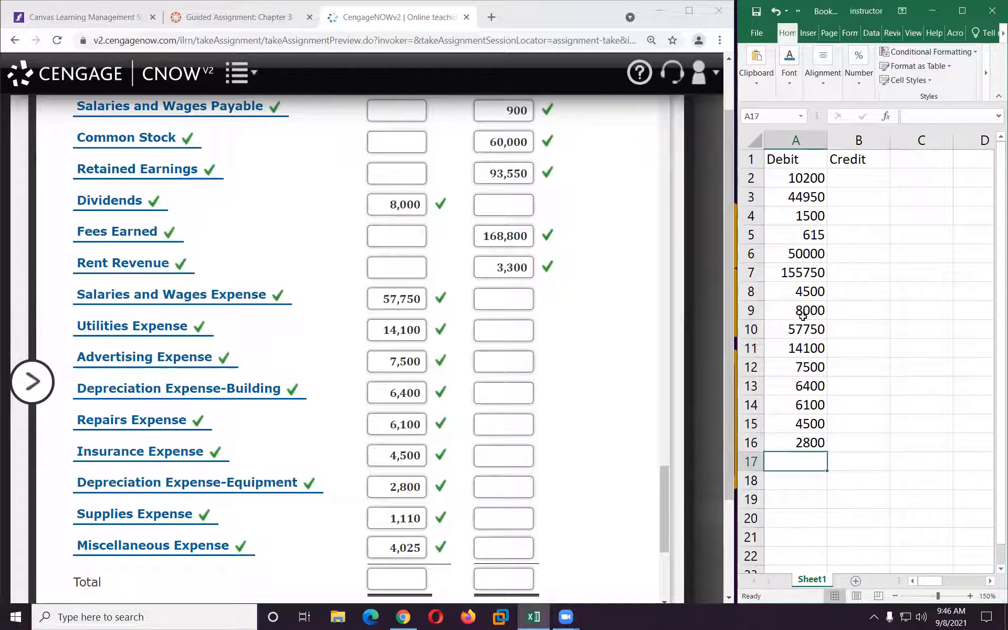
text(1110)
key(Return)
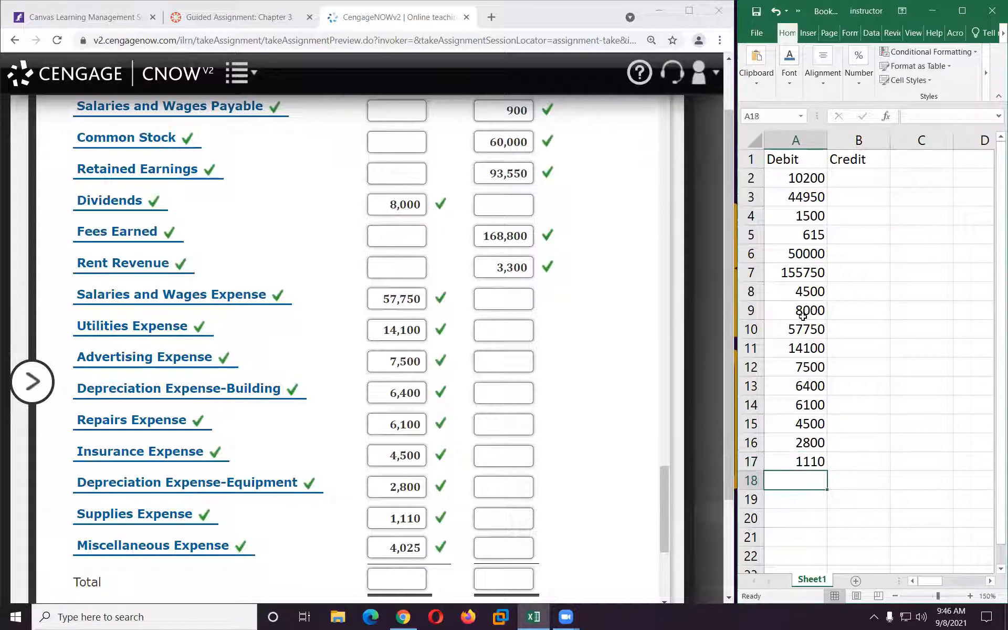
text(4025)
key(Return)
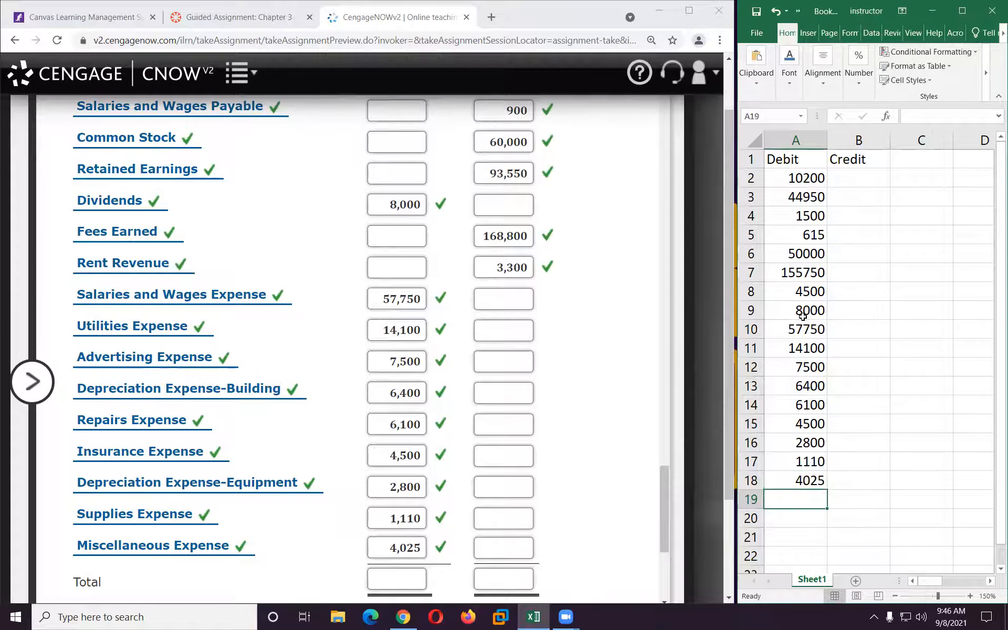
Step: Total the debit balances in cell A19 with a SUM formula over A2:A18
text(=)
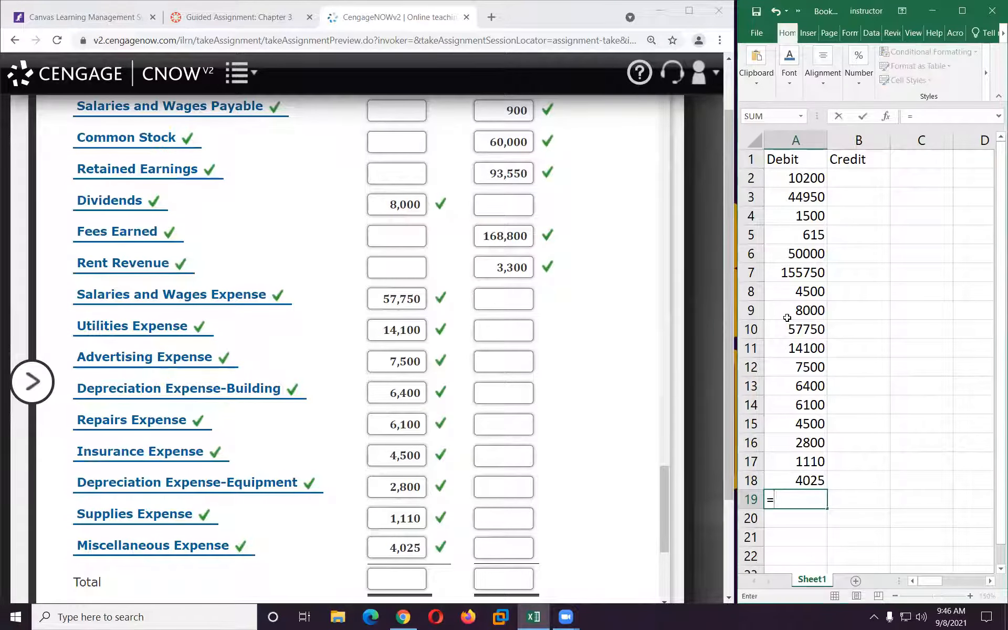
text(sum()
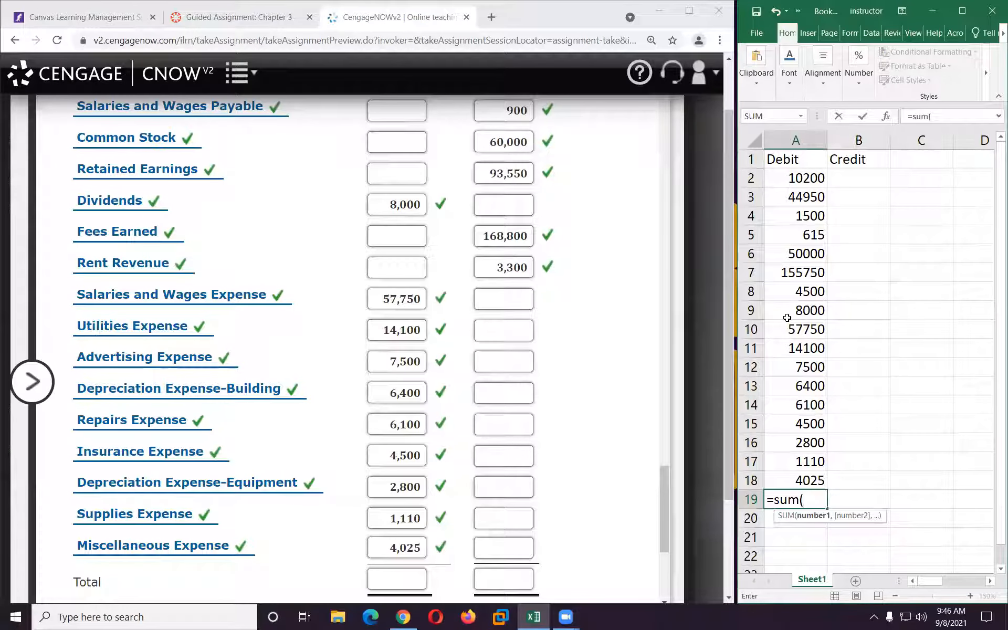
drag(809, 179, 795, 484)
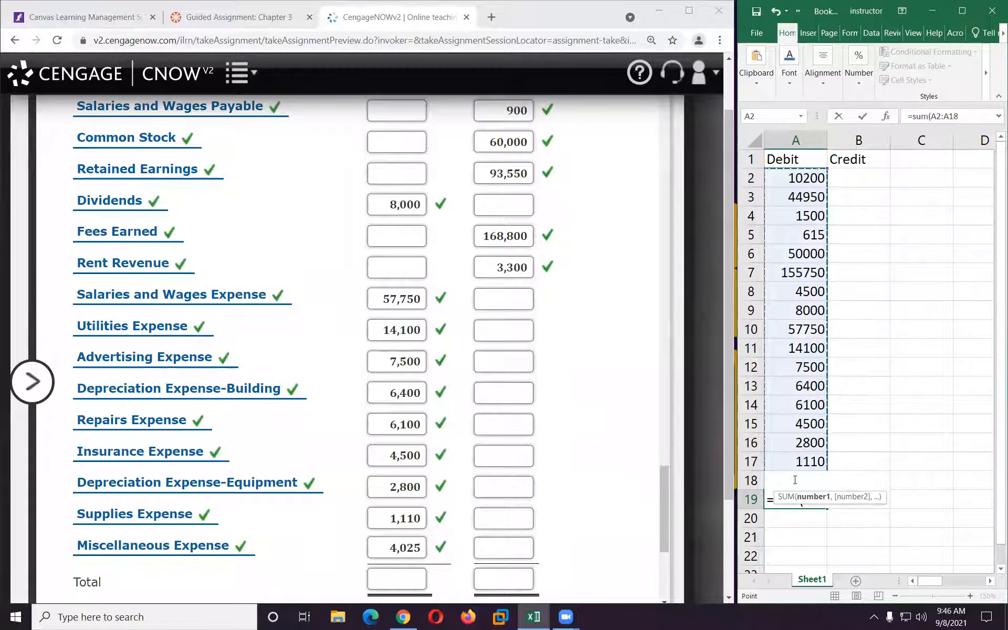
text())
key(Return)
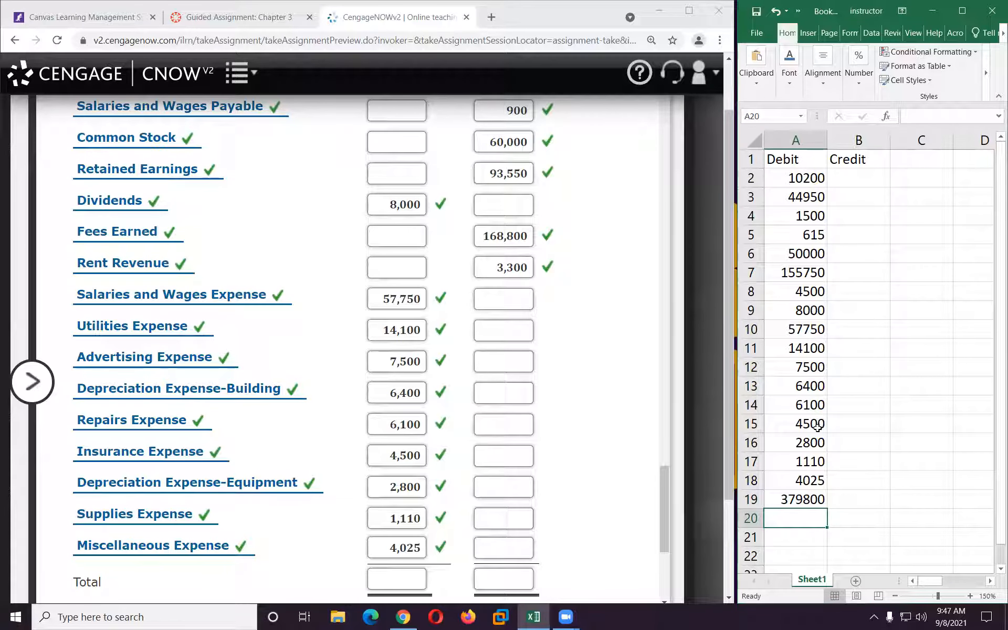
Step: Correct the Equipment debit balance in cell A8 to 45000
click(803, 299)
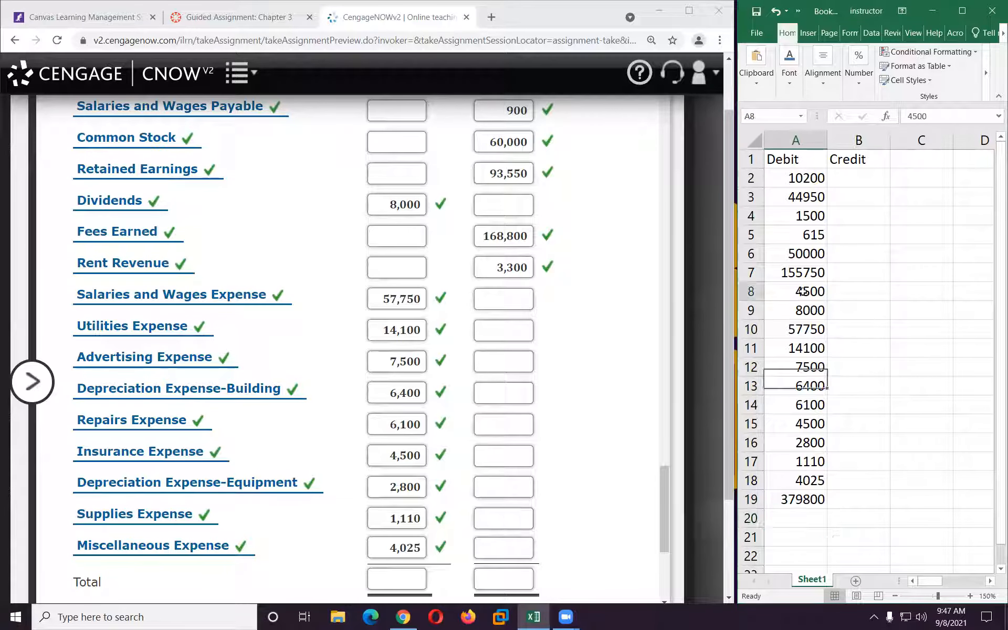
text(45000)
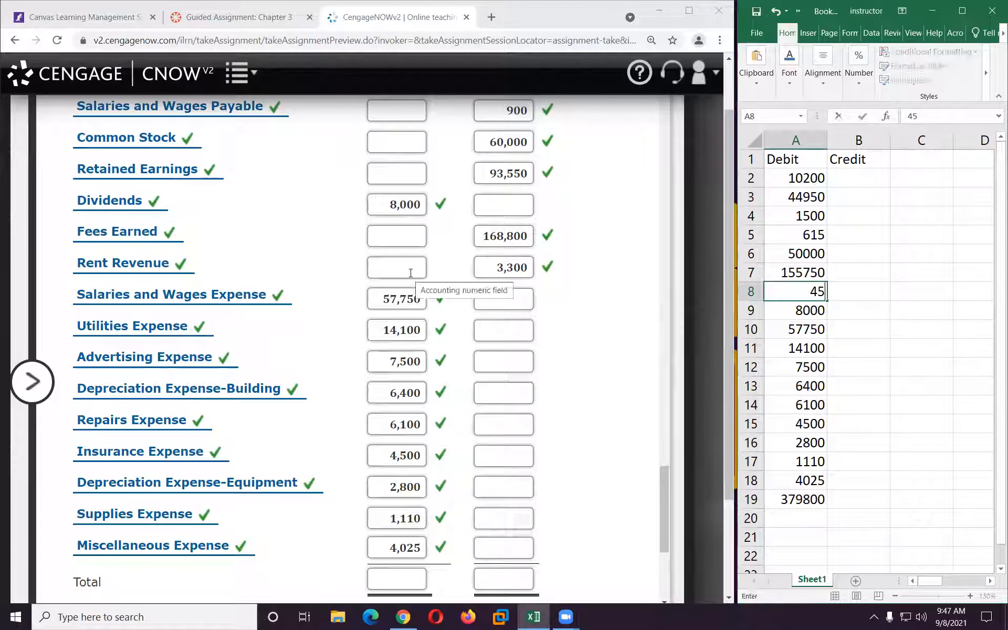
key(Return)
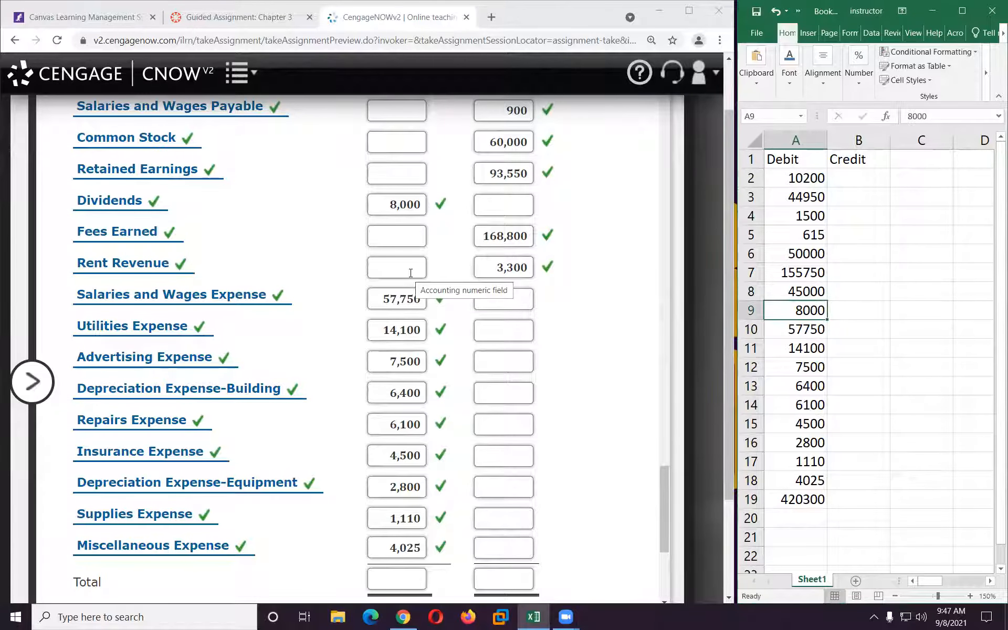
Step: Enter the Accumulated Depreciation-Building, Accumulated Depreciation-Equipment and Accounts Payable credit balances, 69250, 20450 and 3750, in cells B2 to B4
click(840, 177)
scroll(549, 244, up, 8)
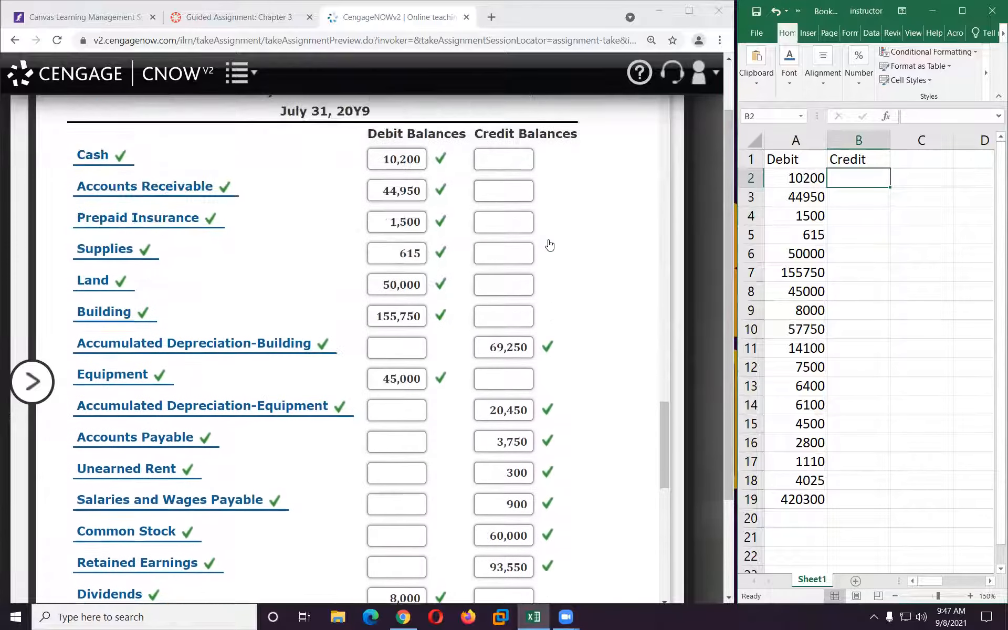
text(69250)
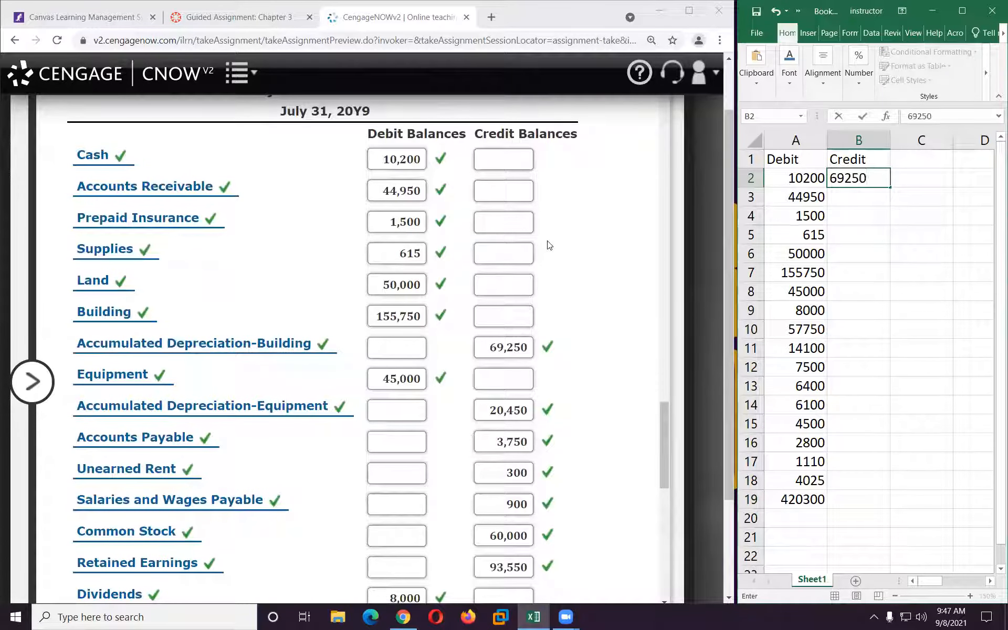
key(Return)
text(20450)
key(Return)
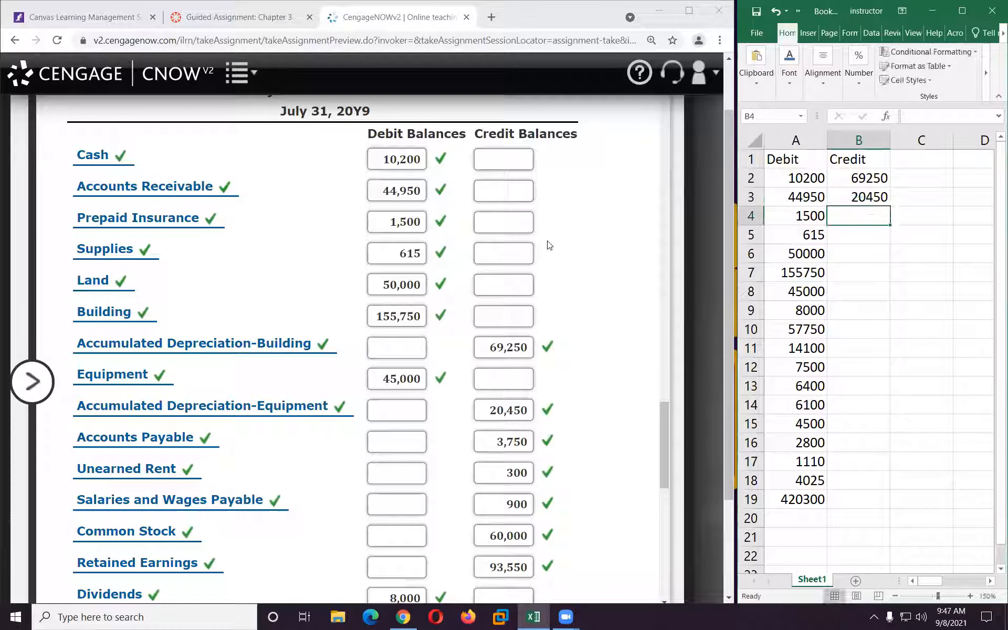
text(3750)
key(Return)
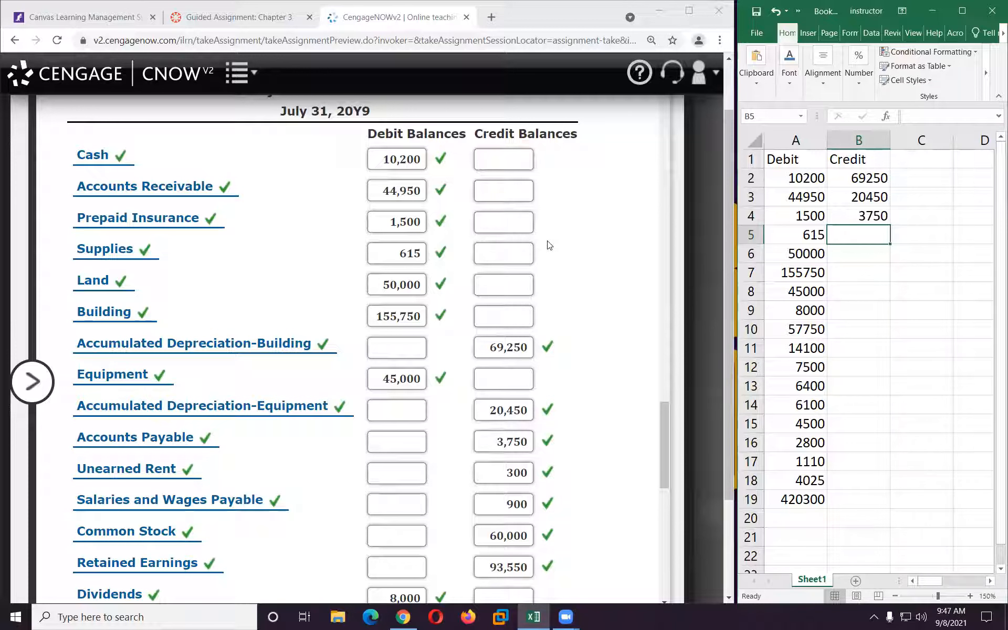
Step: Enter the Unearned Rent, Salaries and Wages Payable, Common Stock and Retained Earnings balances, 300, 900, 60000 and 93550, in cells B5 to B8
text(300)
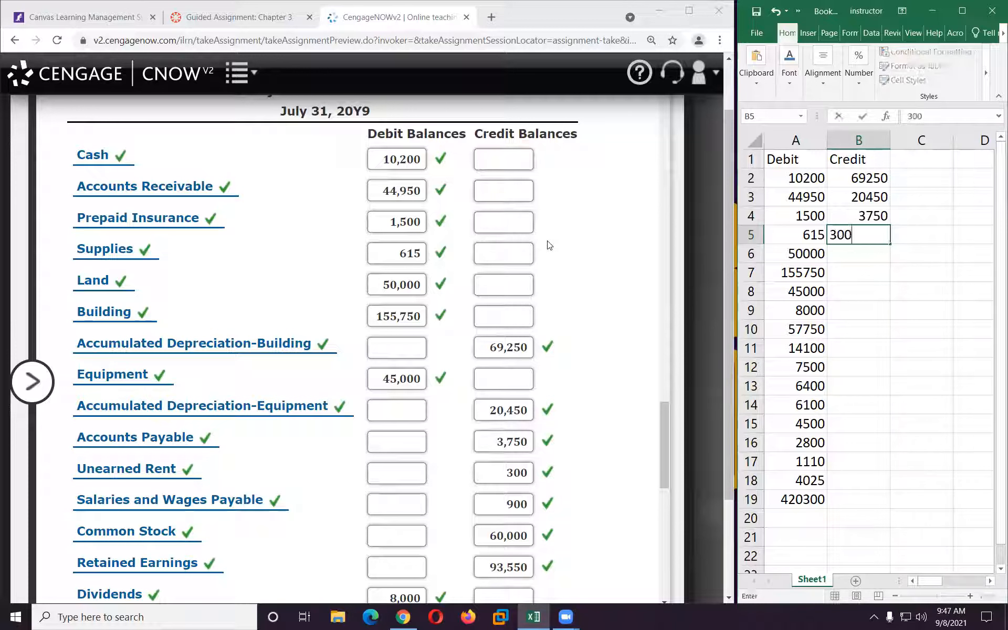
key(Return)
text(900)
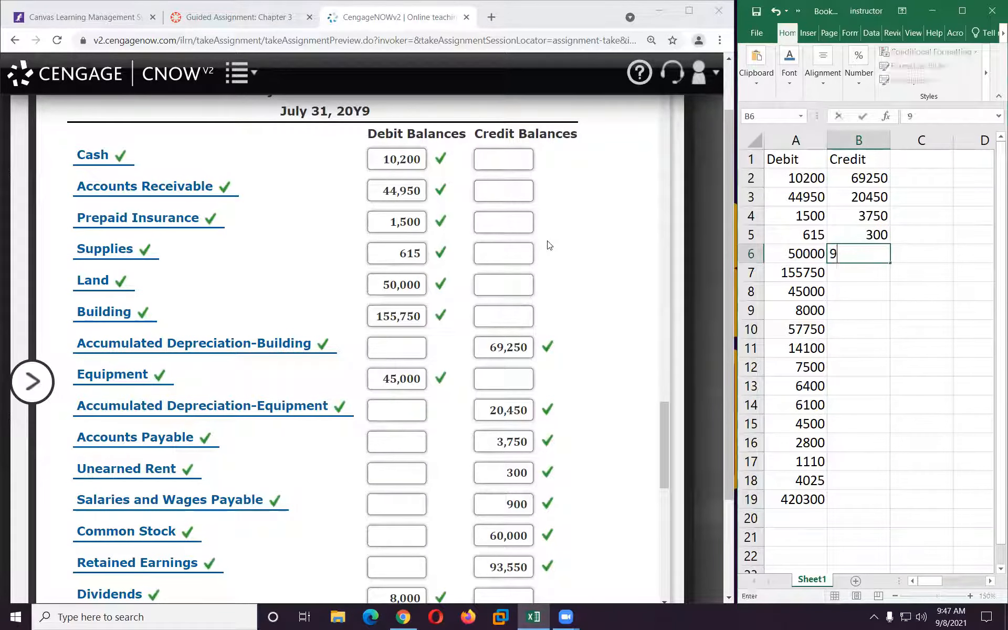
key(Return)
text(60000)
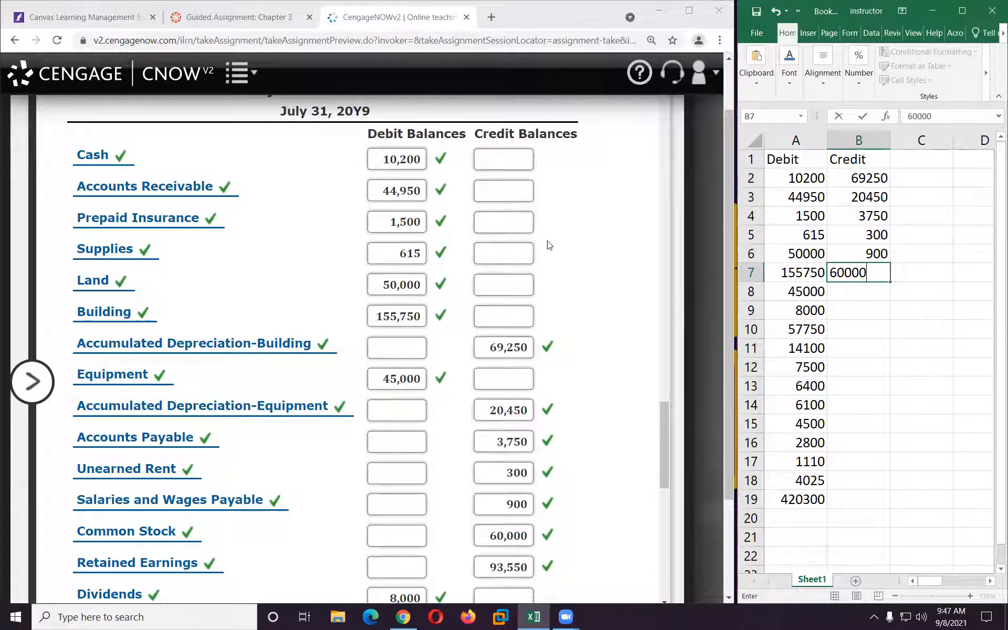
key(Return)
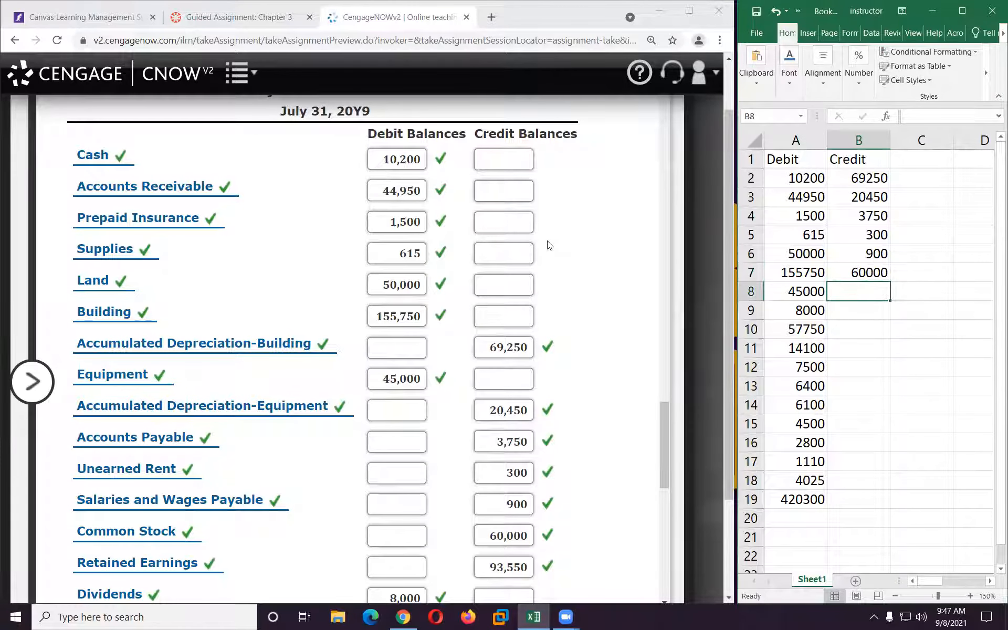
text(93550)
key(Return)
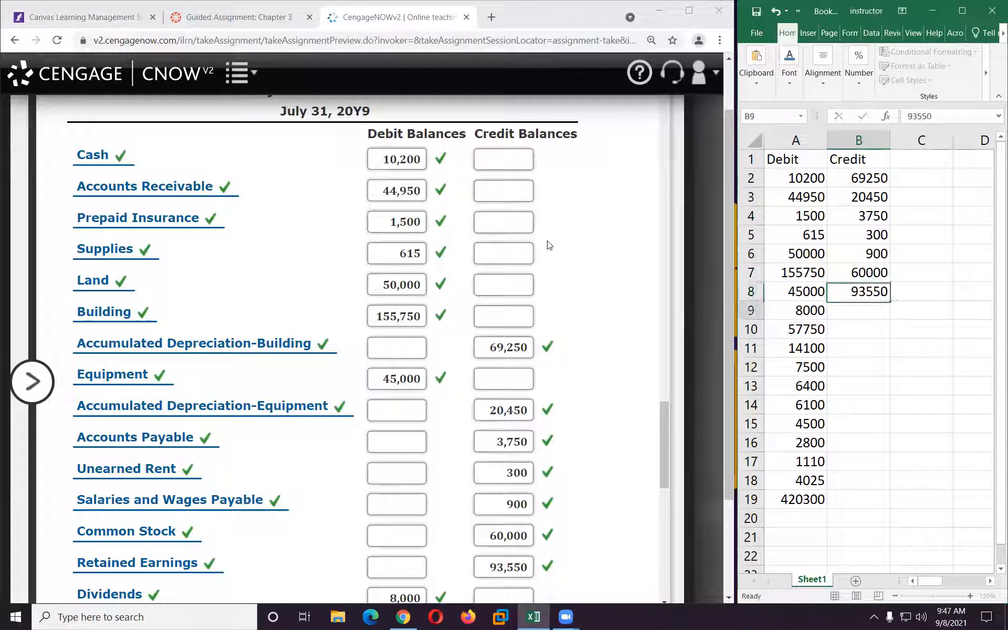
Step: Enter the Fees Earned and Rent Revenue credit balances, 168800 and 3300, in cells B9 and B10
scroll(449, 295, down, 5)
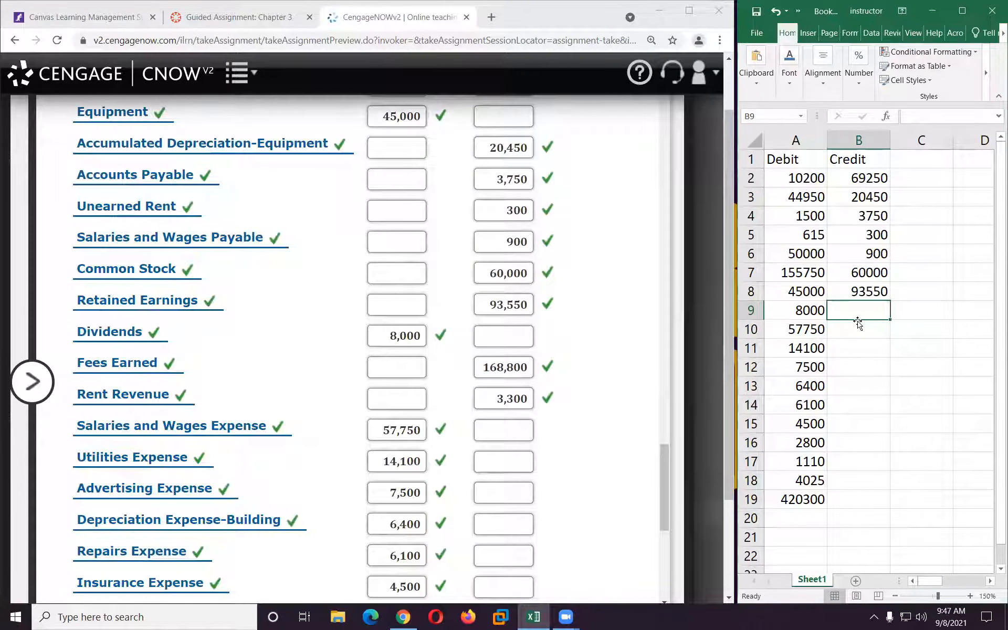
text(168800)
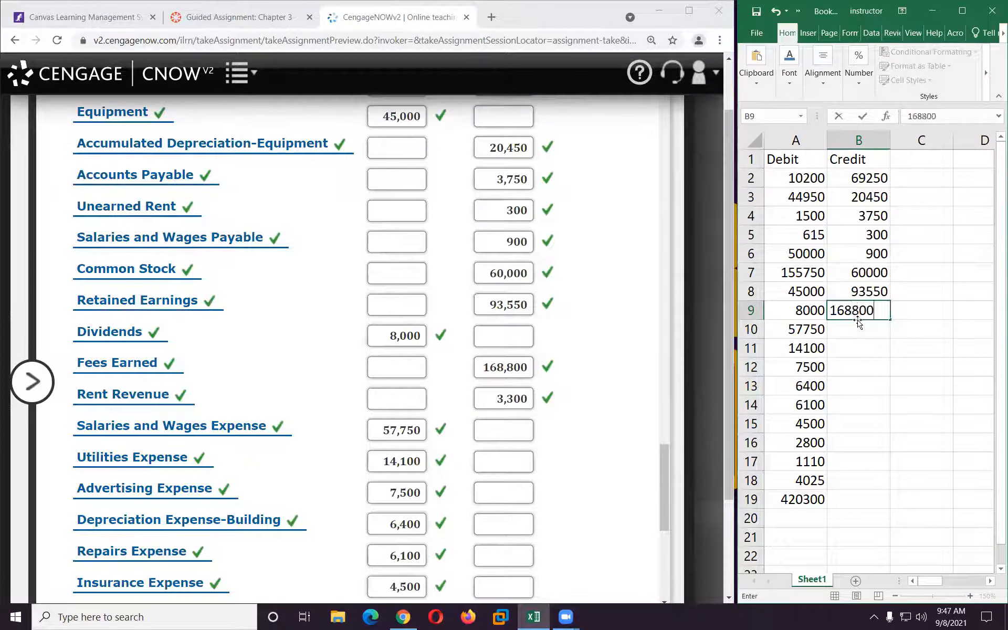
key(Return)
text(3300)
key(Return)
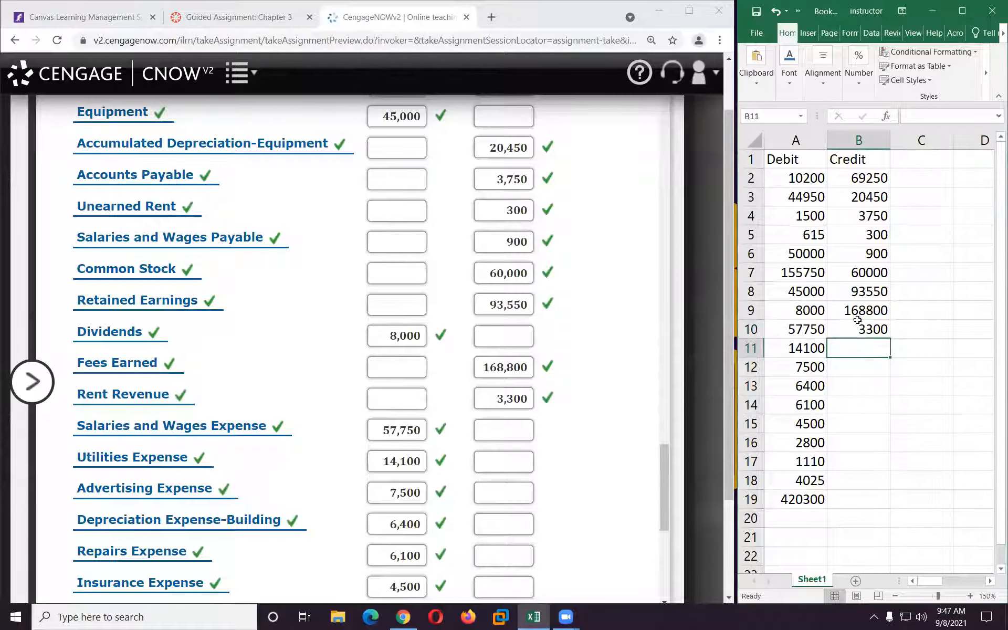
Step: Total the credit balances in cell B19 by filling the SUM formula across from cell A19
scroll(858, 321, down, 3)
scroll(840, 346, up, 1)
click(798, 384)
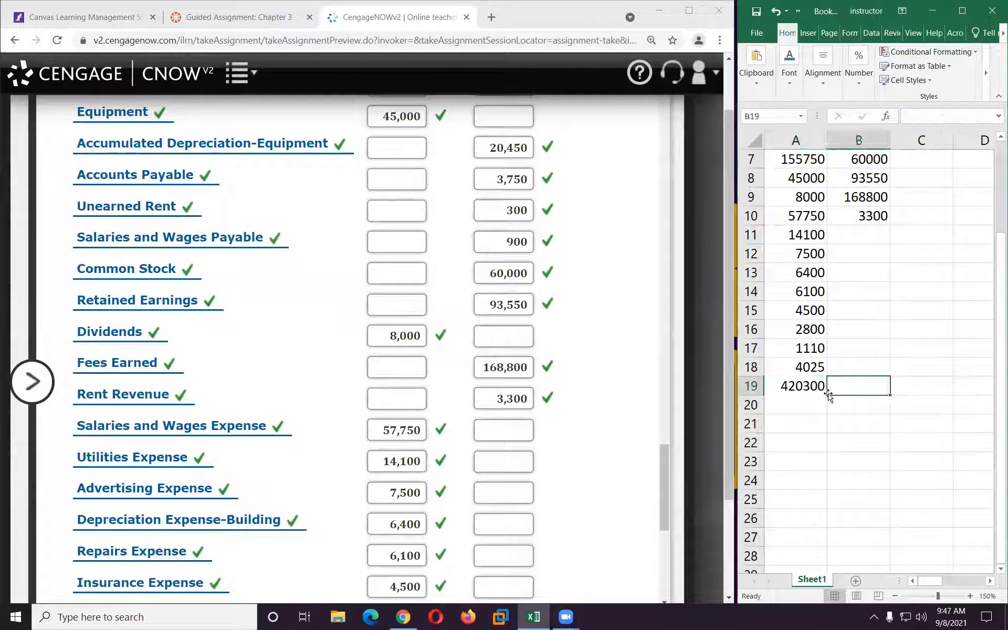
drag(827, 395, 887, 396)
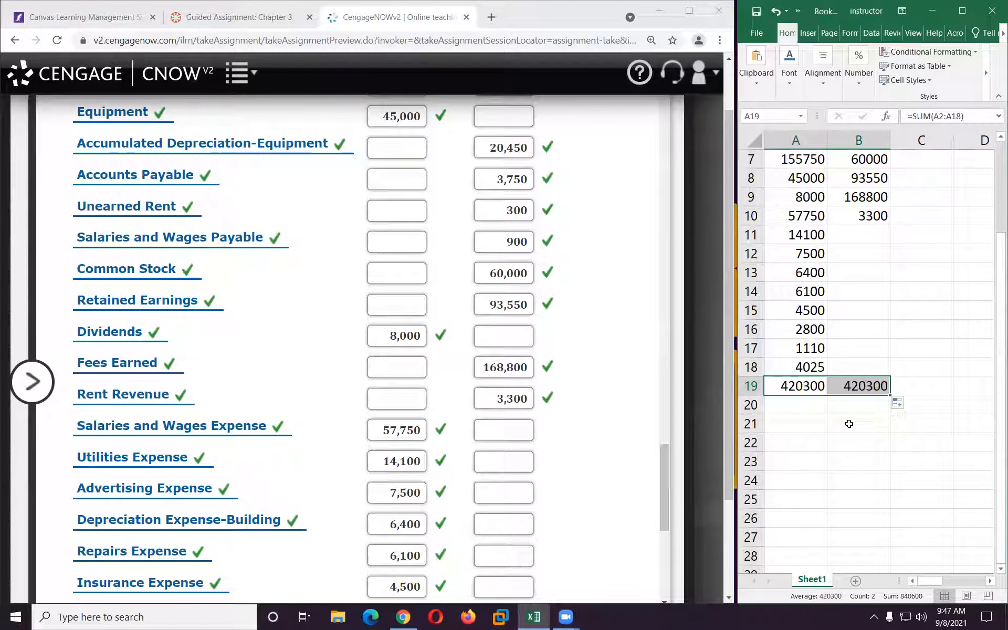
scroll(845, 422, down, 3)
scroll(844, 421, up, 5)
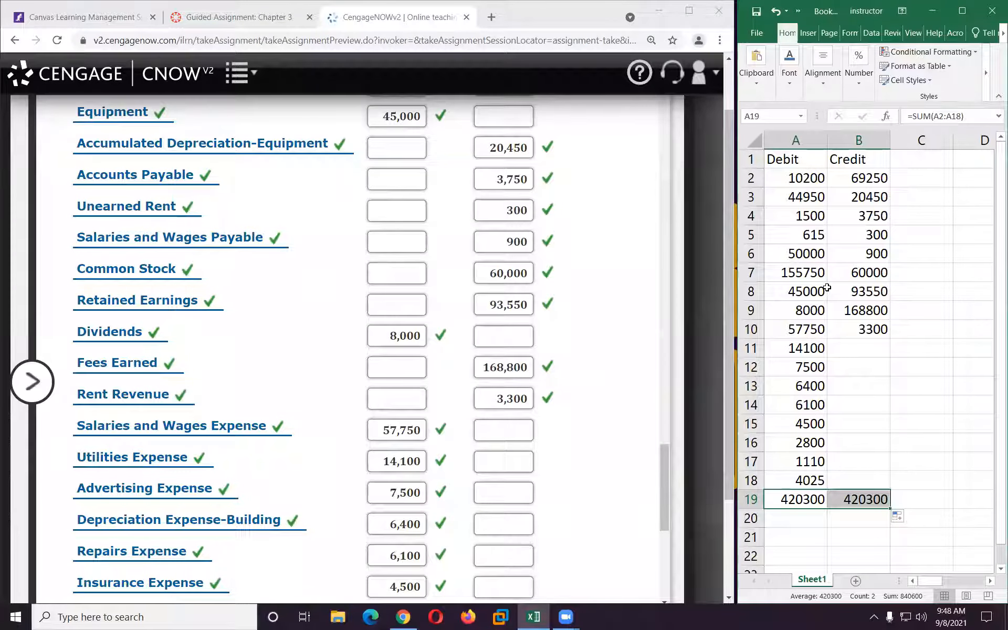
Step: Enter 420300 as both the debit total and the credit total of the adjusted trial balance in CNOWv2
scroll(826, 288, down, 3)
scroll(497, 278, down, 5)
scroll(498, 278, down, 1)
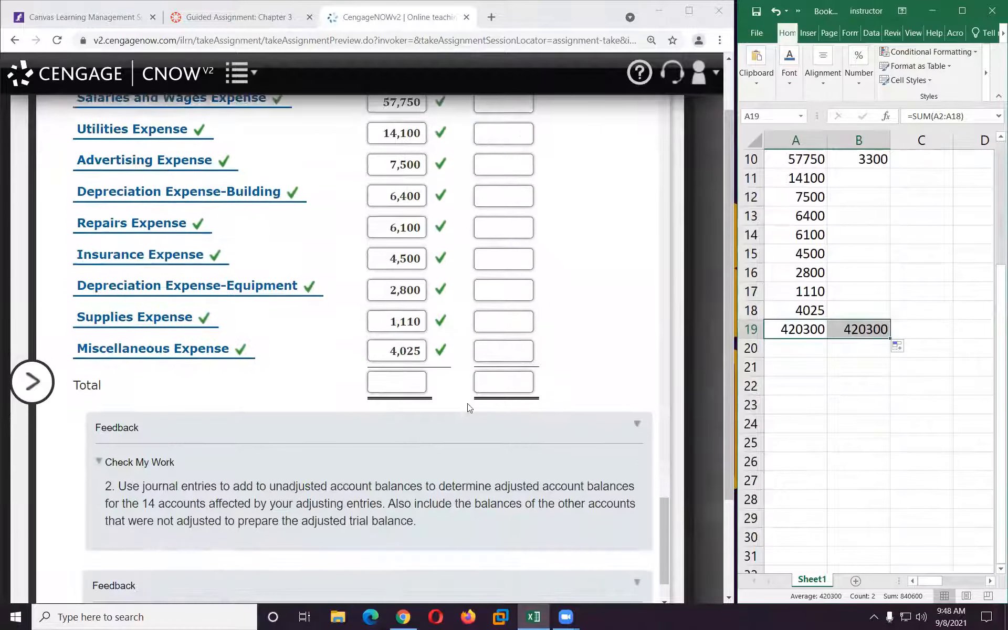
click(422, 385)
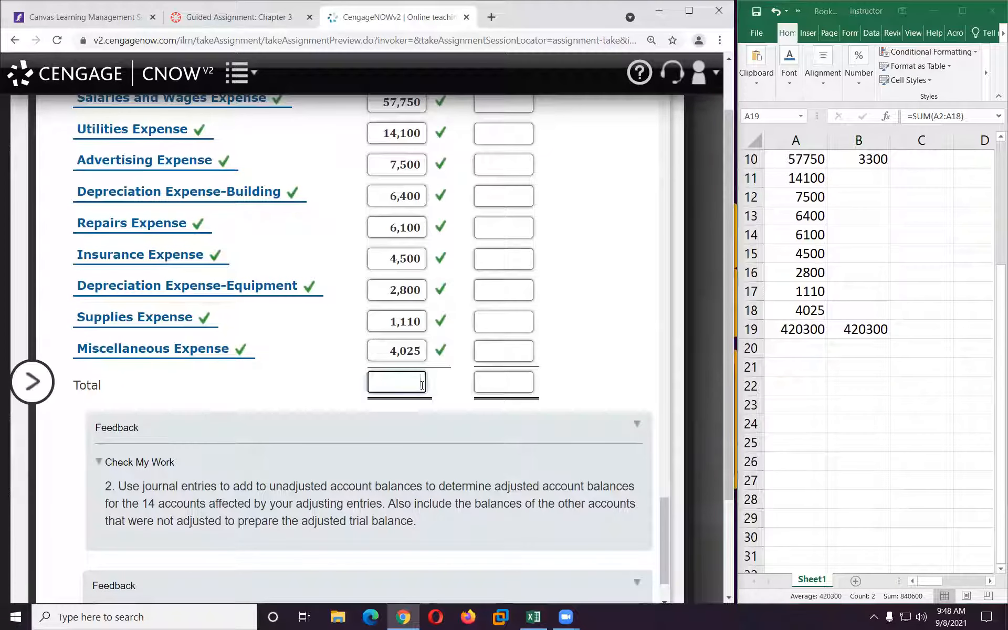
text(420300)
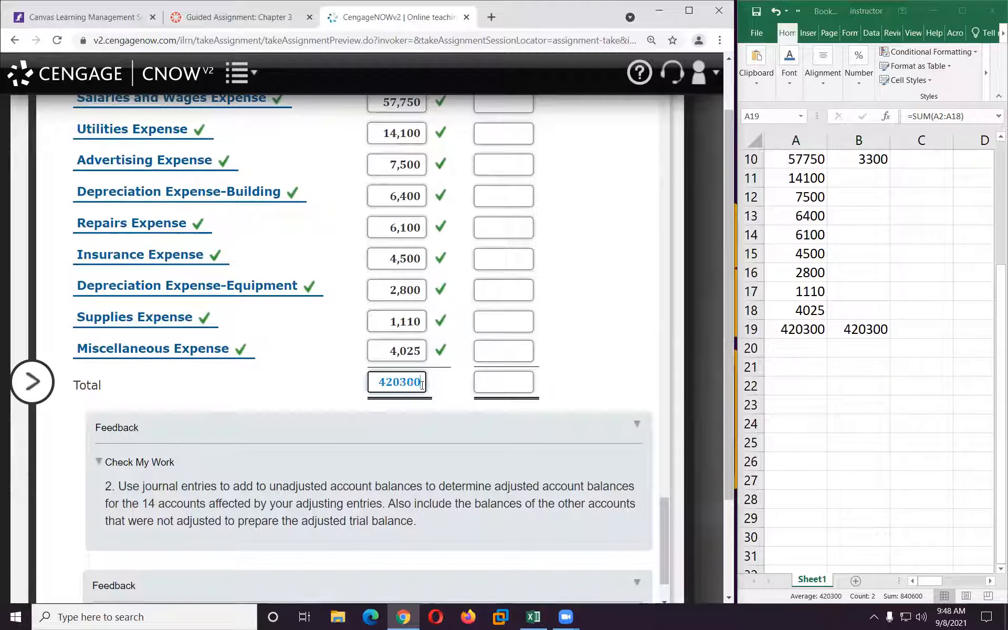
click(494, 377)
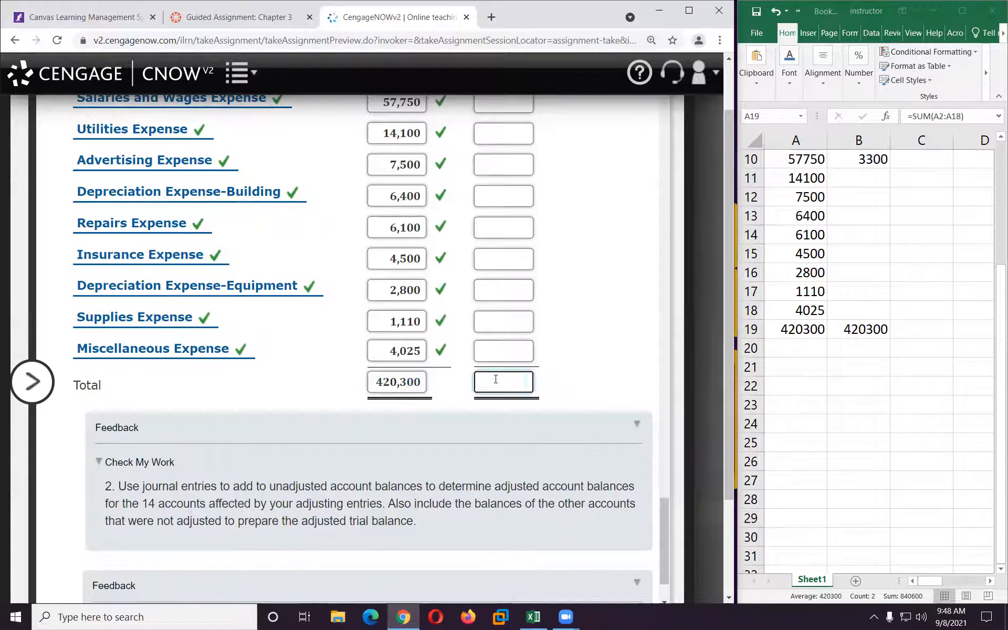
text(420300)
Step: Run the Check My Work grading on the completed adjusted trial balance
scroll(456, 367, down, 2)
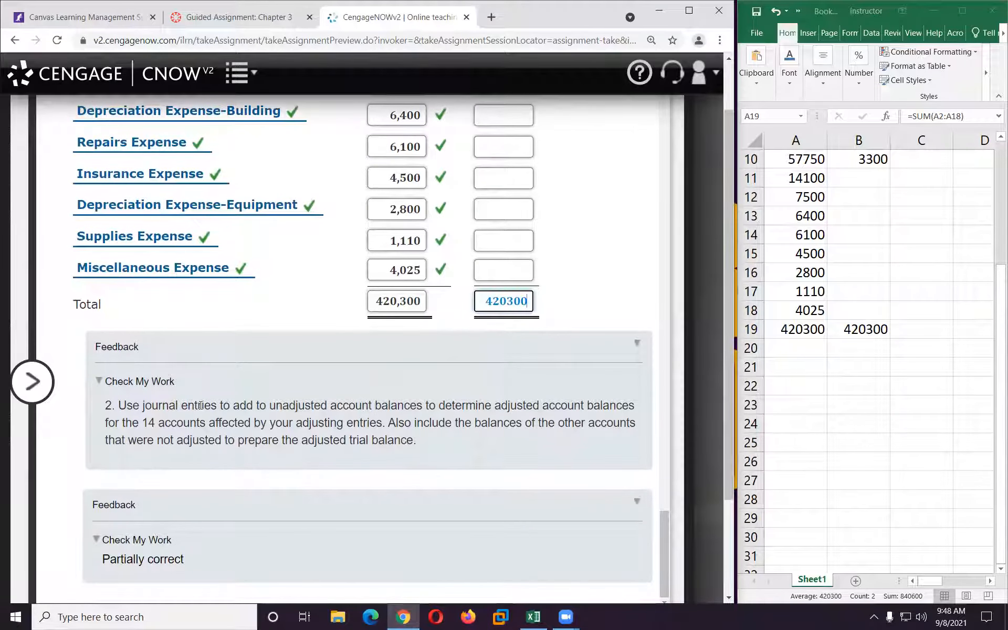
scroll(200, 416, down, 3)
click(126, 515)
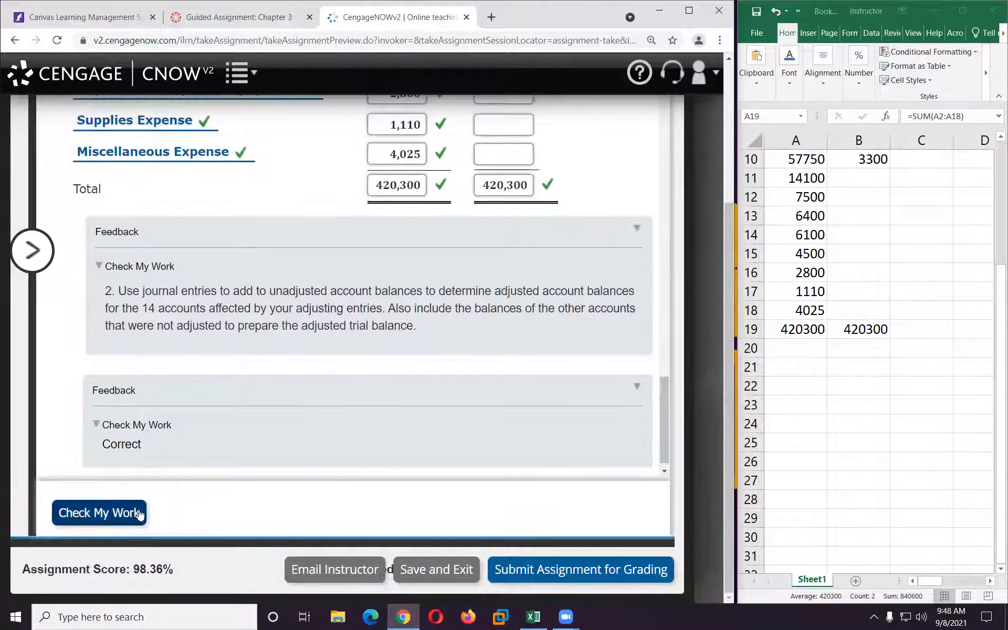